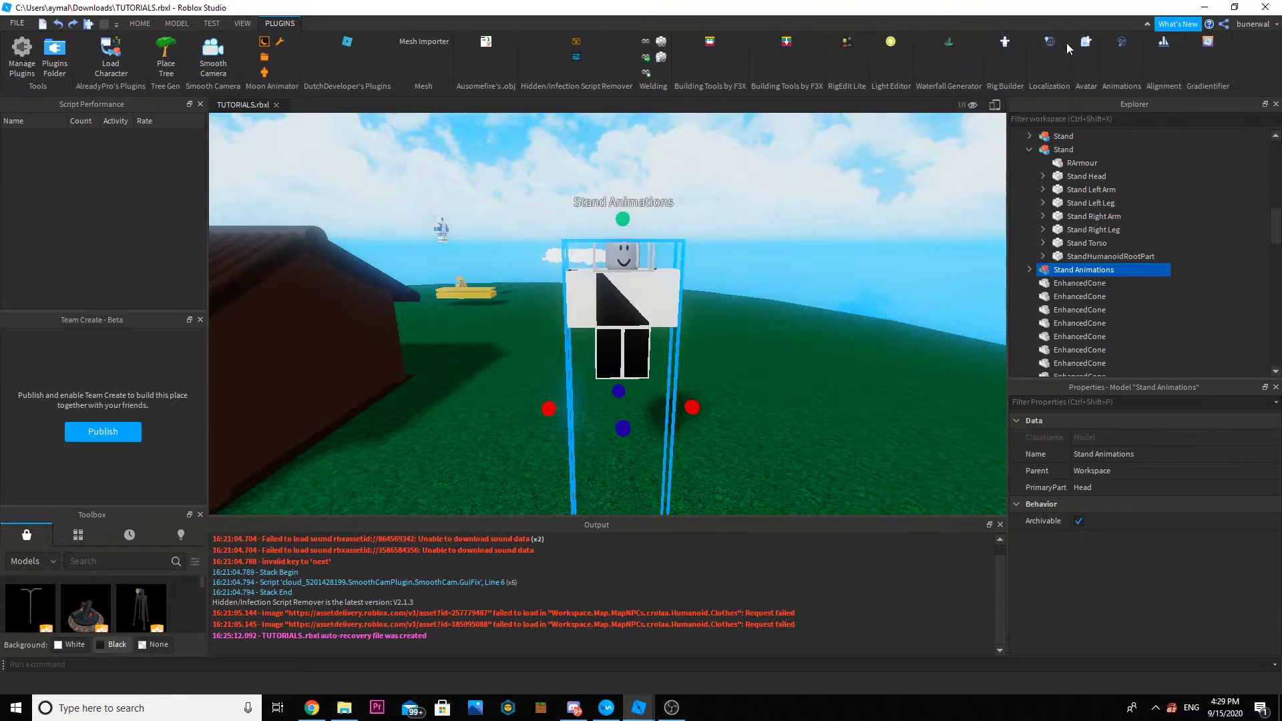
Open the Stand Animations rig in the Animation Editor and create a new animation named Pat.
click(1122, 42)
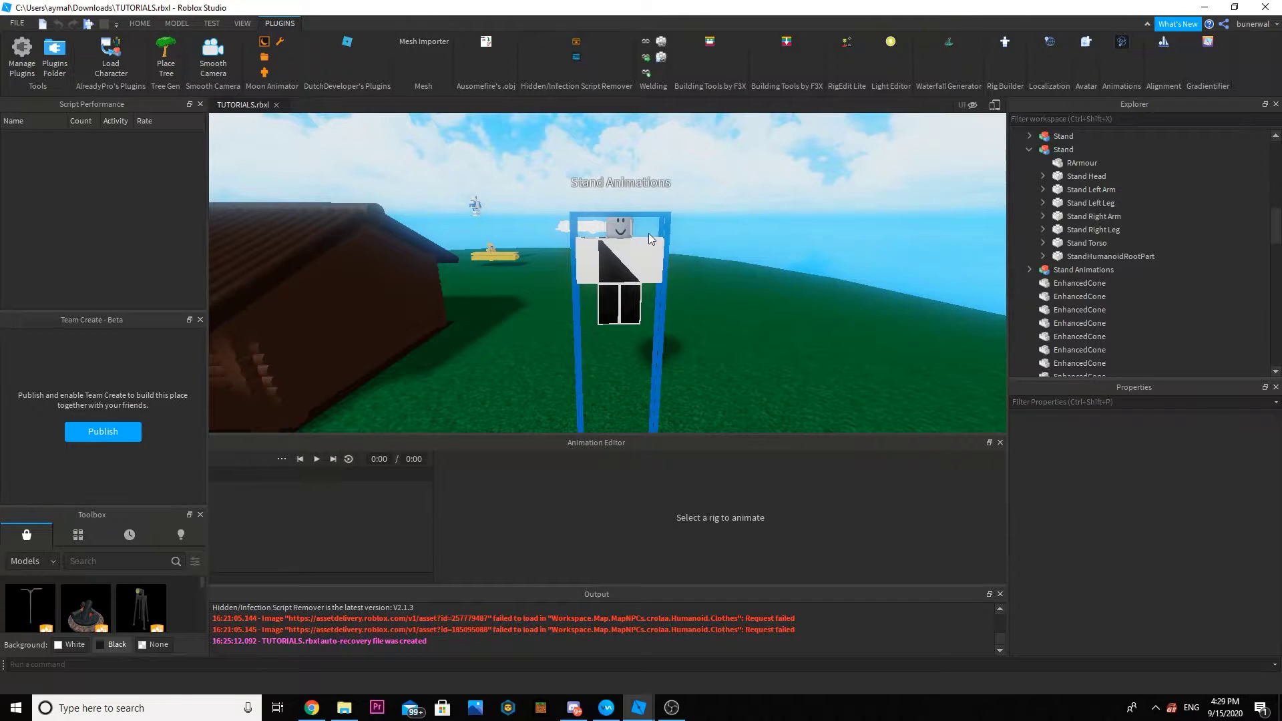
click(608, 277)
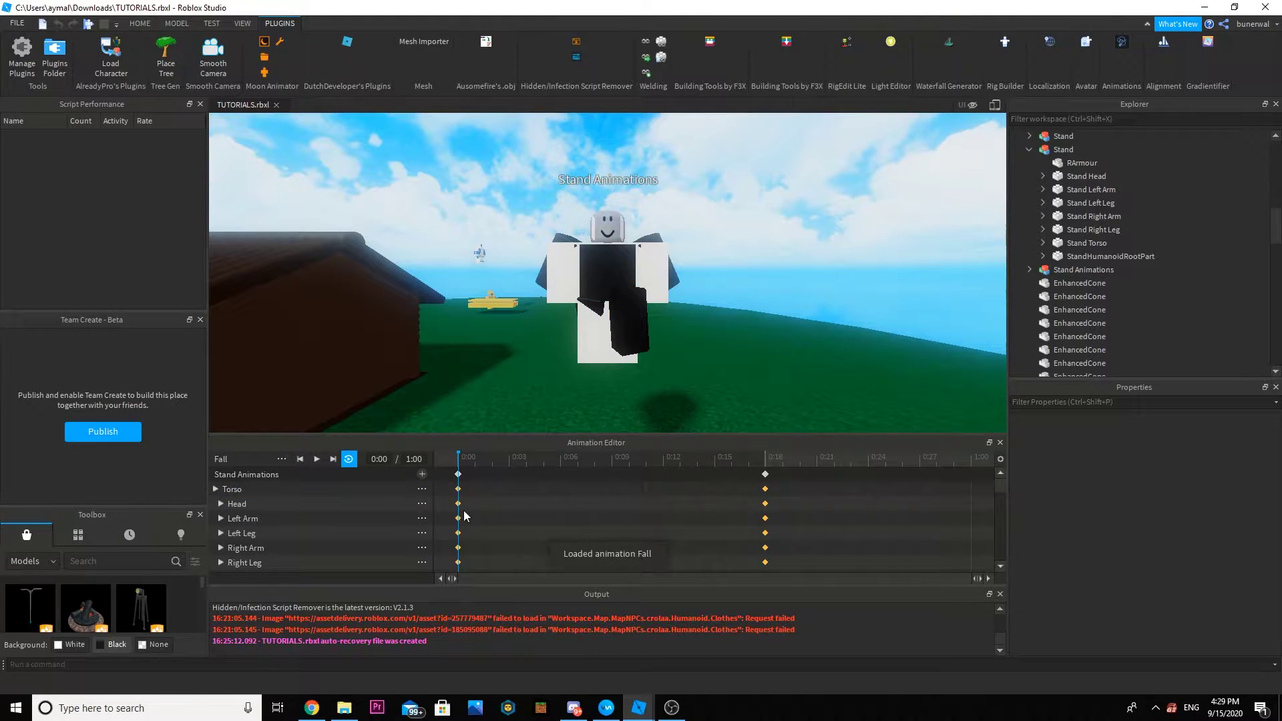
click(281, 459)
mouse_move(388, 473)
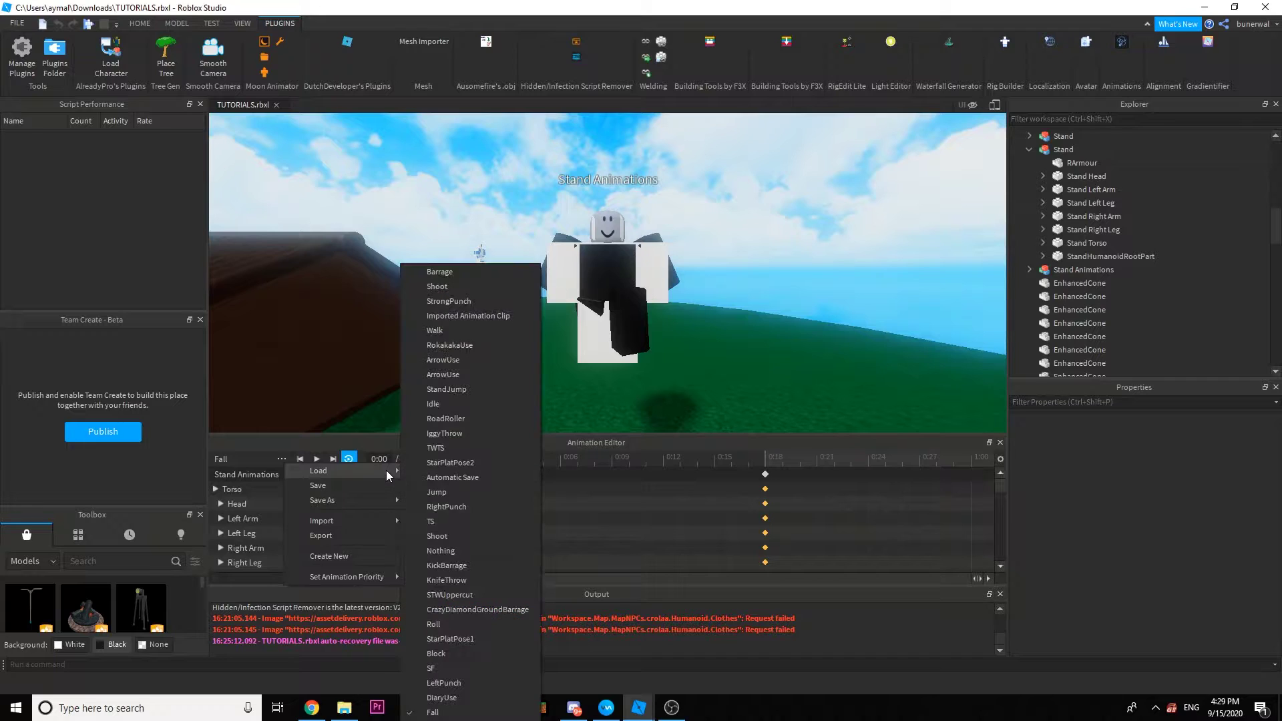
click(352, 557)
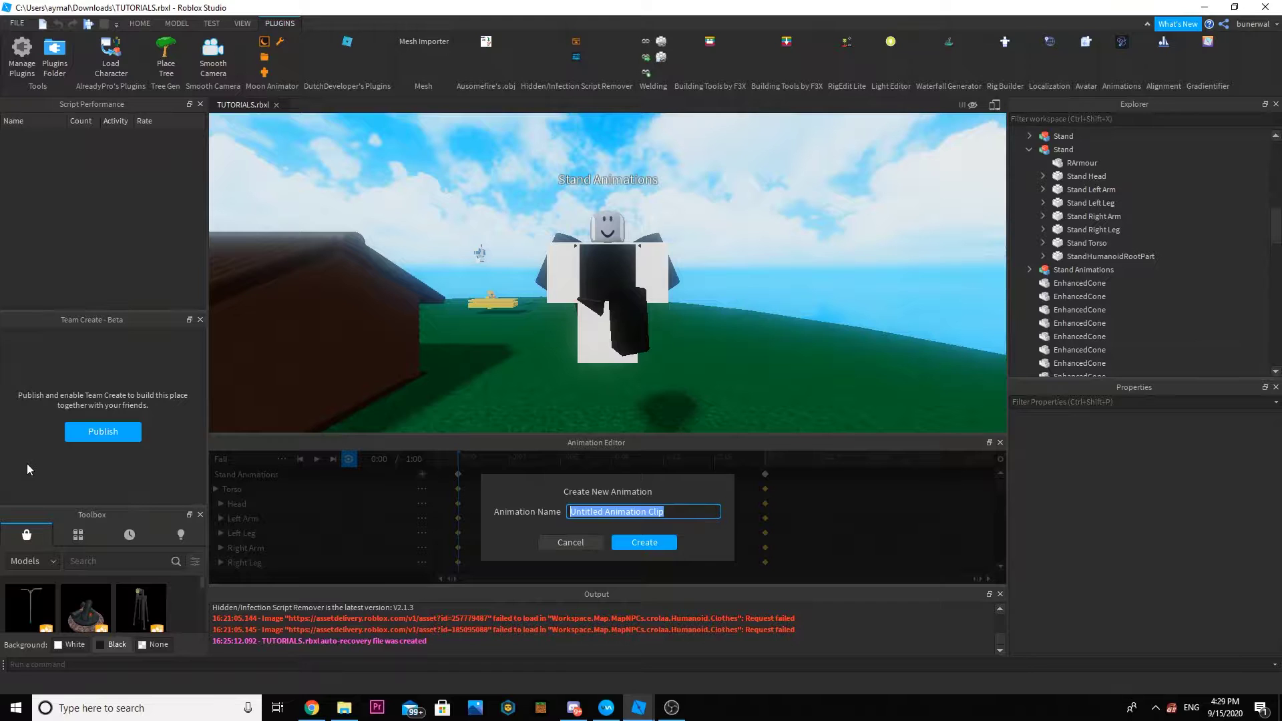
text(Pat)
key(Return)
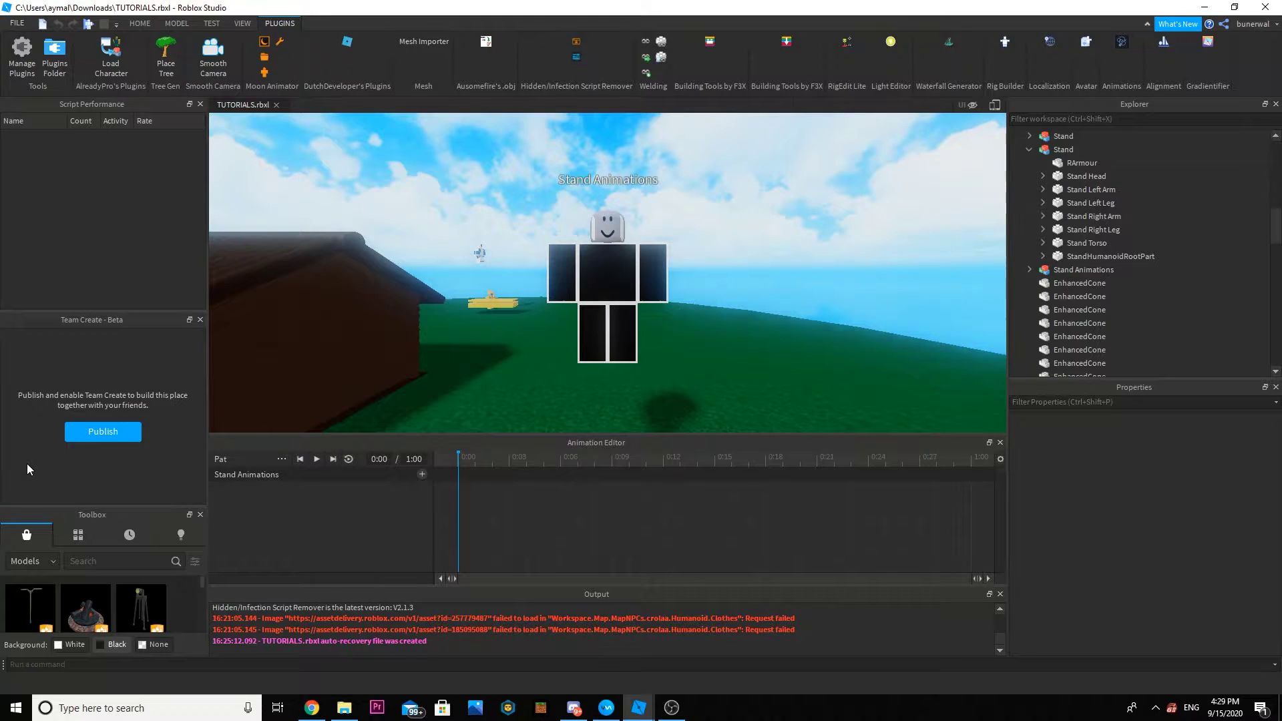
Select the rig's torso and activate the Move tool.
right_drag(532, 339, 534, 339)
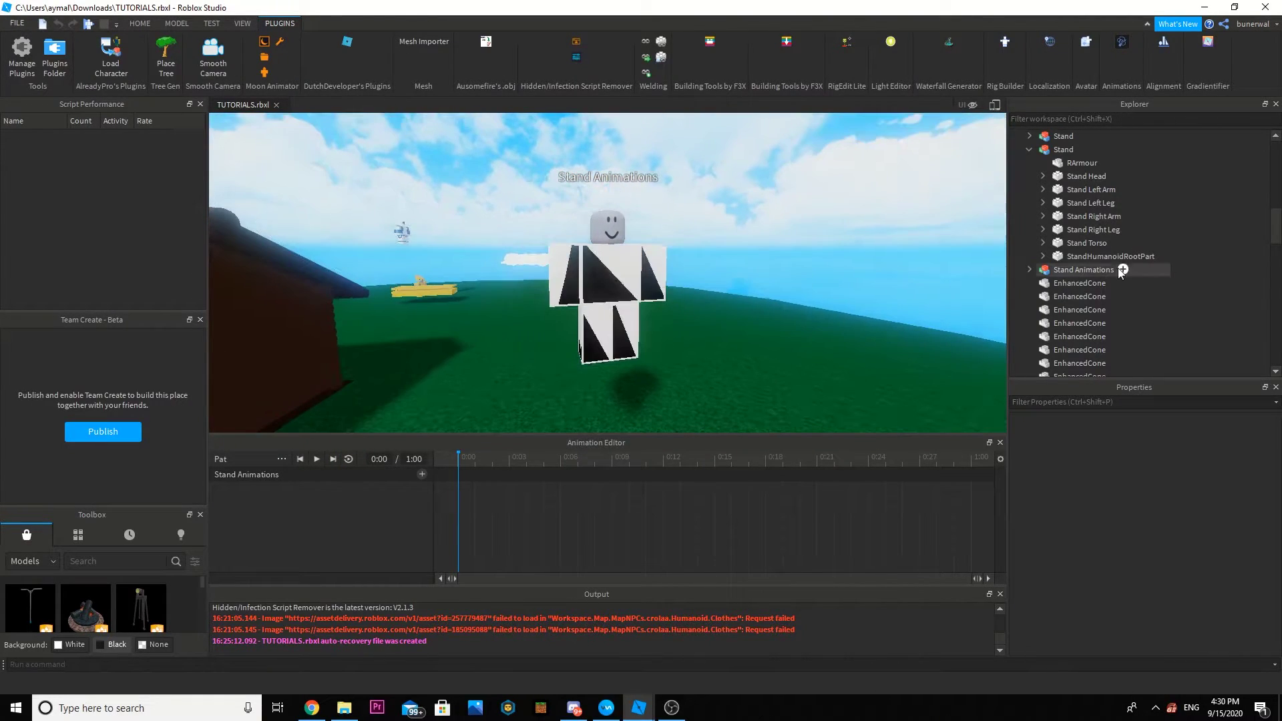
click(665, 264)
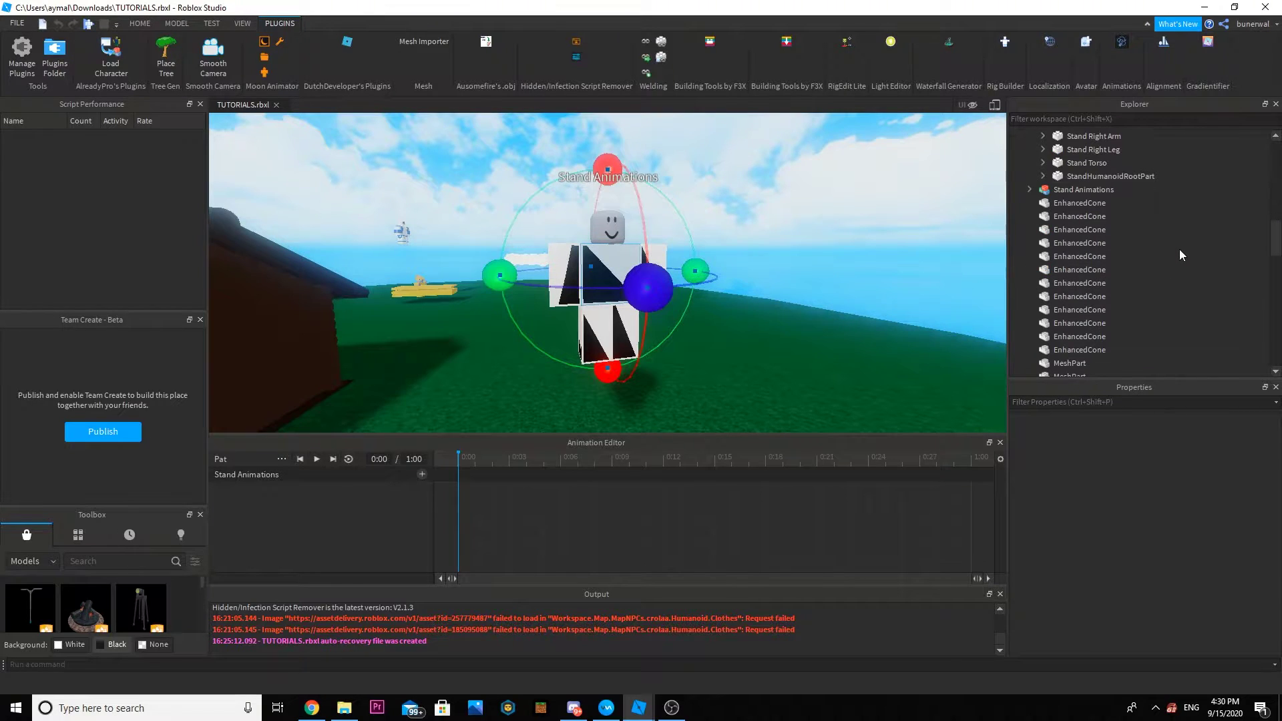
click(139, 24)
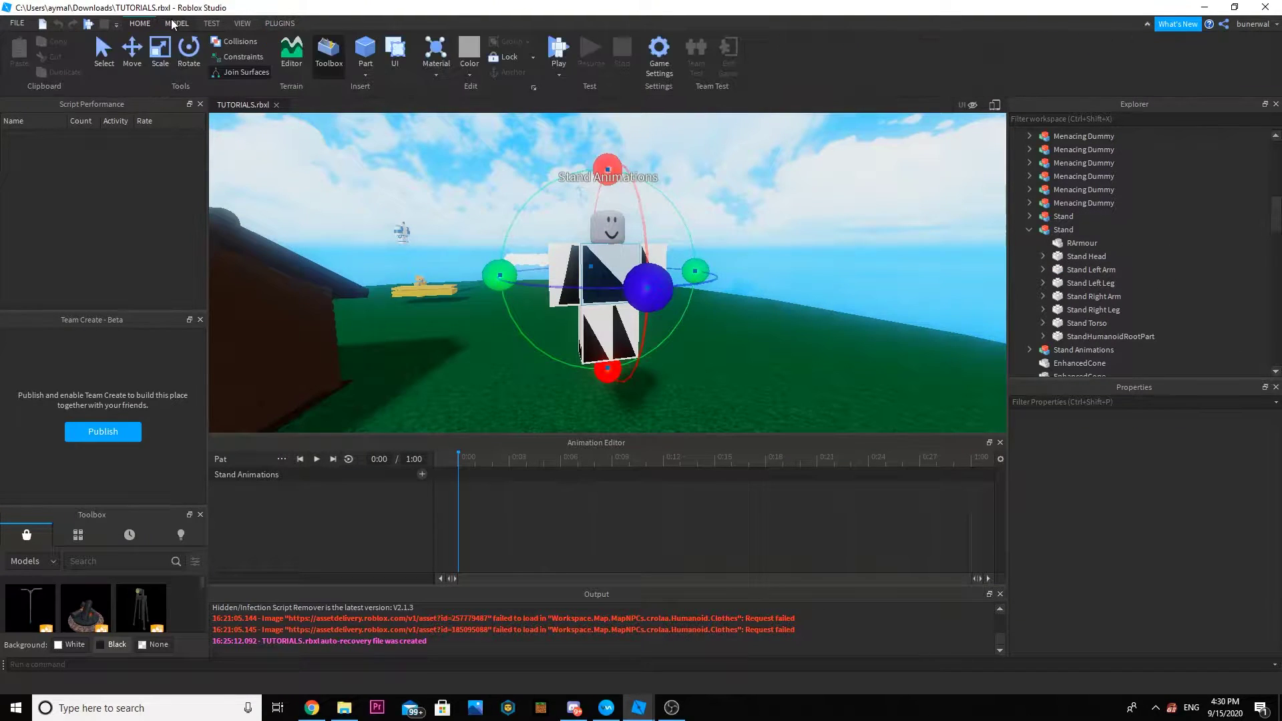
click(132, 50)
right_drag(654, 301, 706, 301)
drag(707, 278, 778, 298)
right_drag(594, 274, 594, 272)
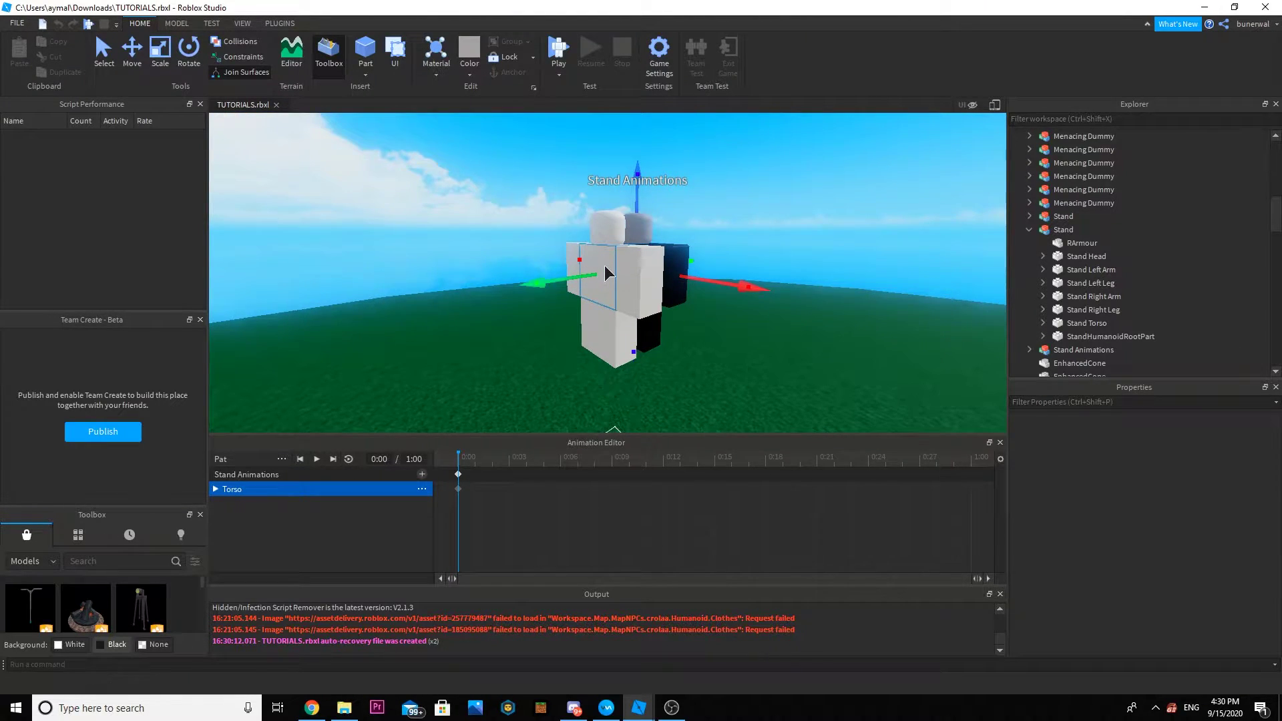
click(793, 294)
key(ctrl+z)
At 0:00, move the white stand's StandHumanoidRootPart backward so the stand sits behind the black character.
click(600, 282)
drag(591, 281, 454, 298)
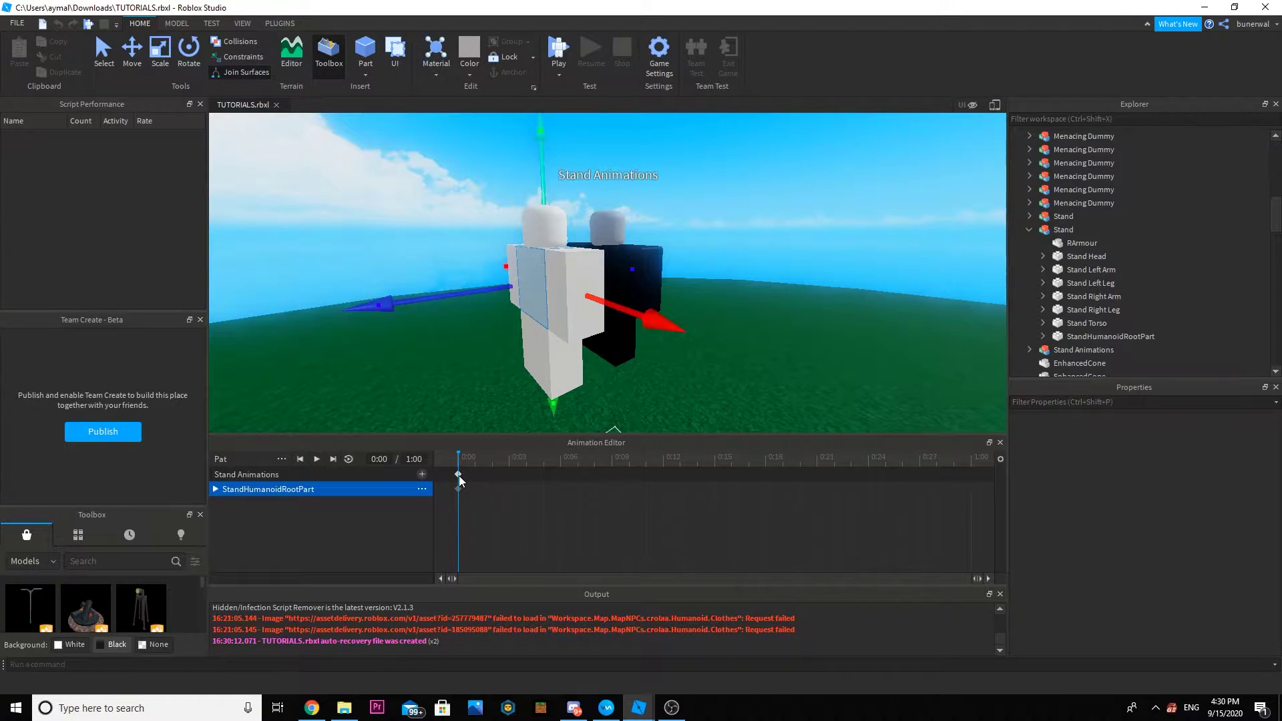
drag(459, 447, 404, 489)
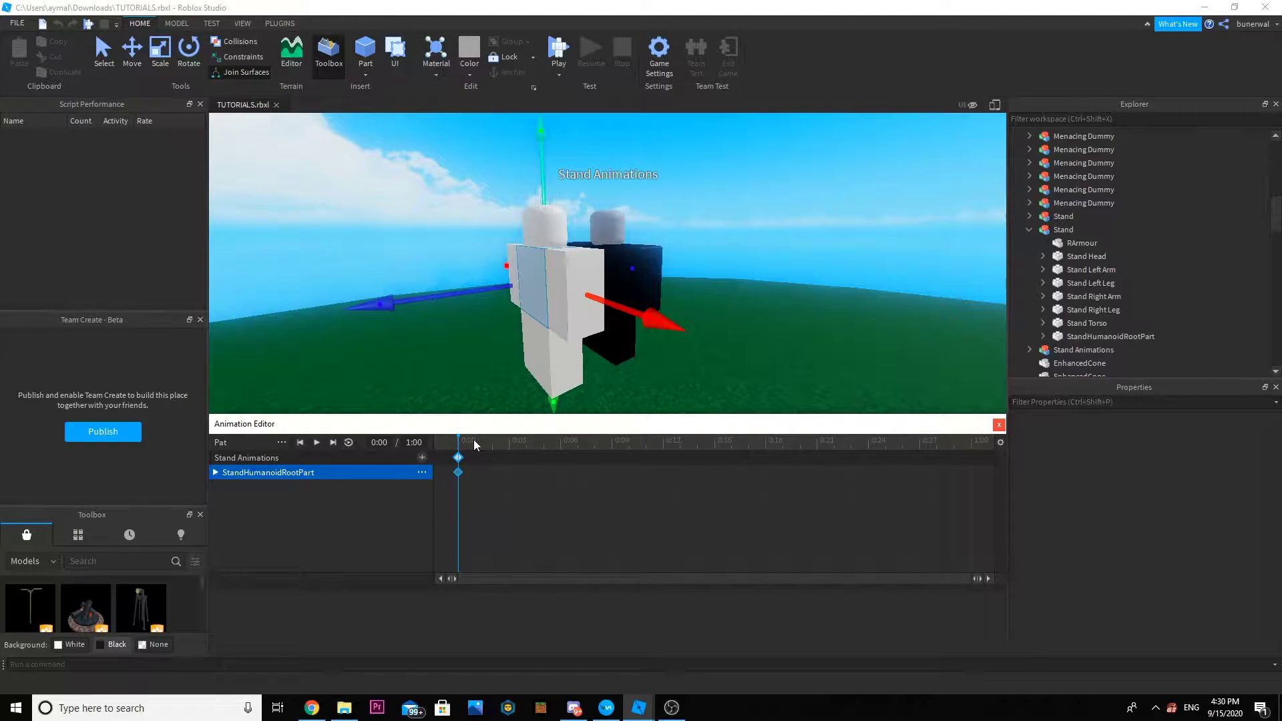
right_drag(484, 256, 530, 243)
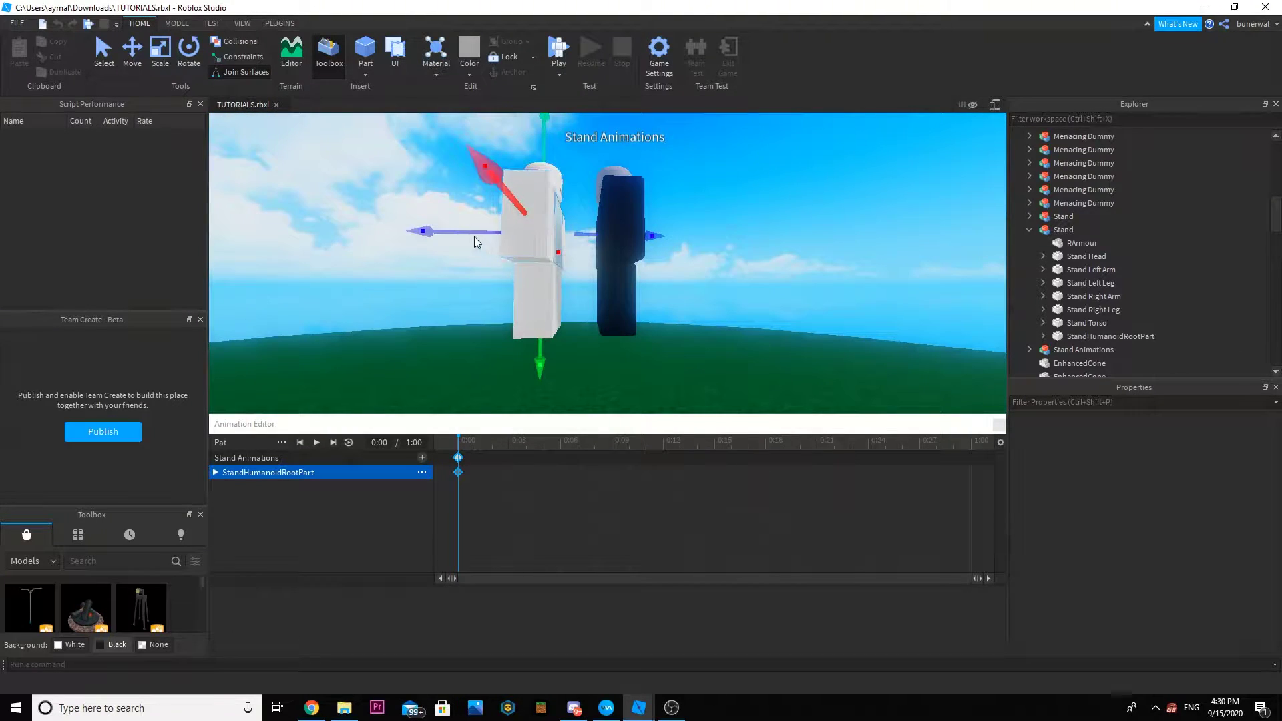
drag(441, 237, 441, 238)
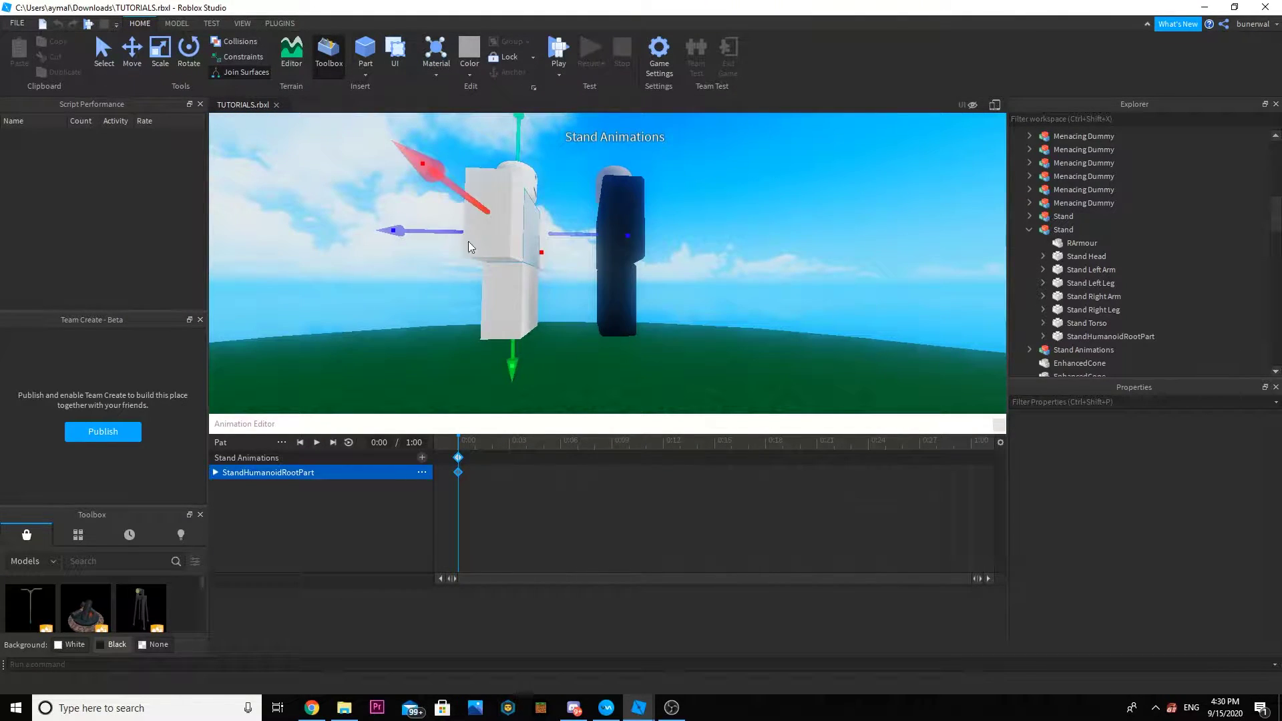
right_drag(593, 269, 555, 269)
drag(512, 238, 504, 239)
right_drag(517, 238, 516, 239)
At 0:03, rotate the Stand Right Arm upward so it points forward toward the black character.
click(507, 247)
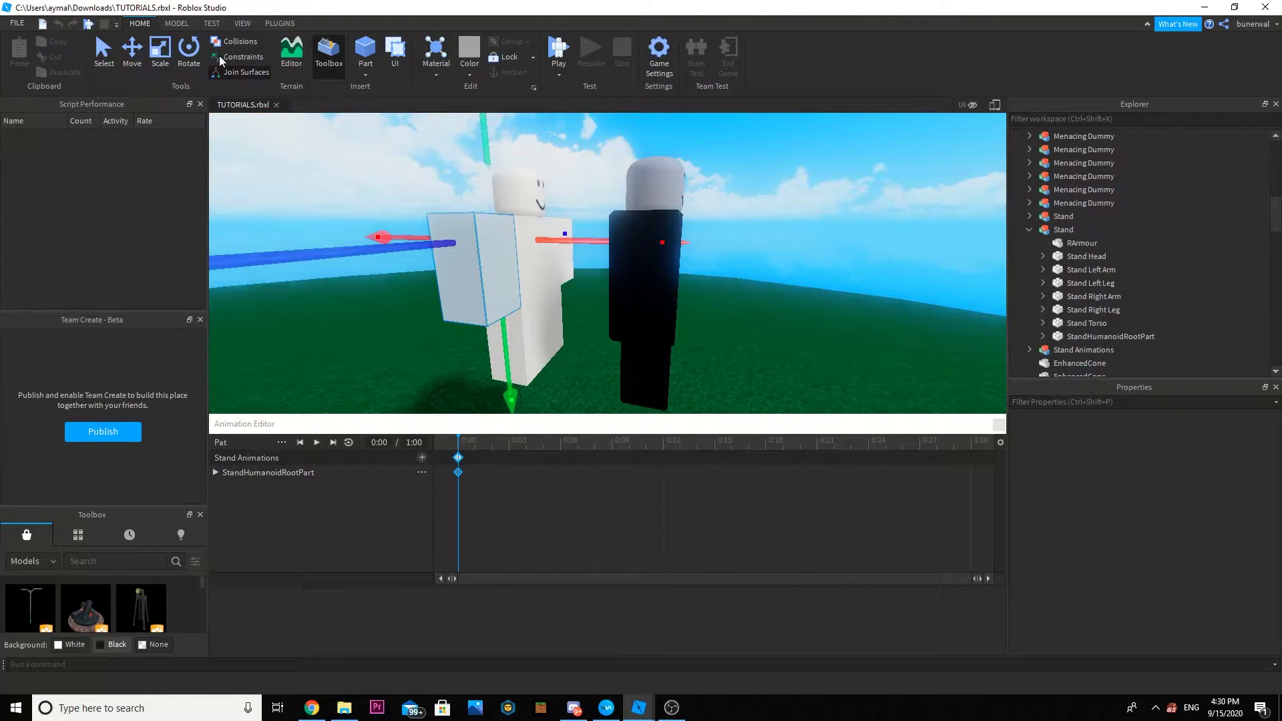
click(170, 62)
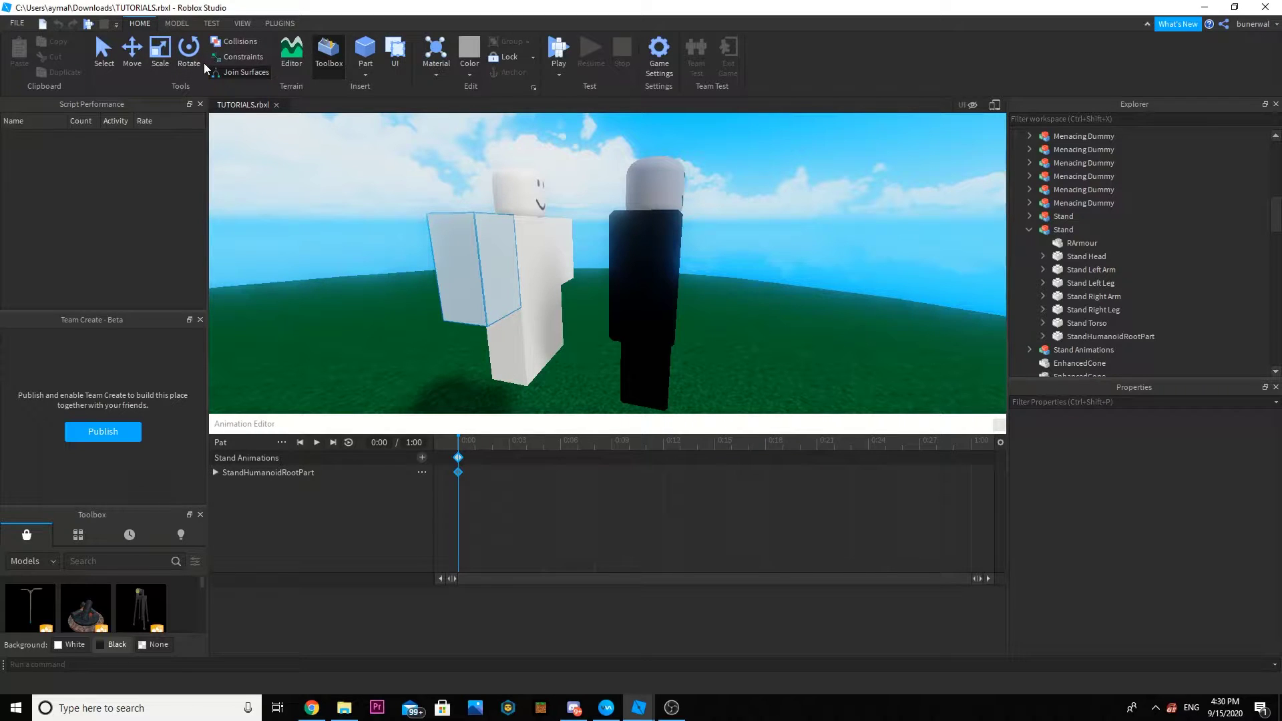
click(464, 447)
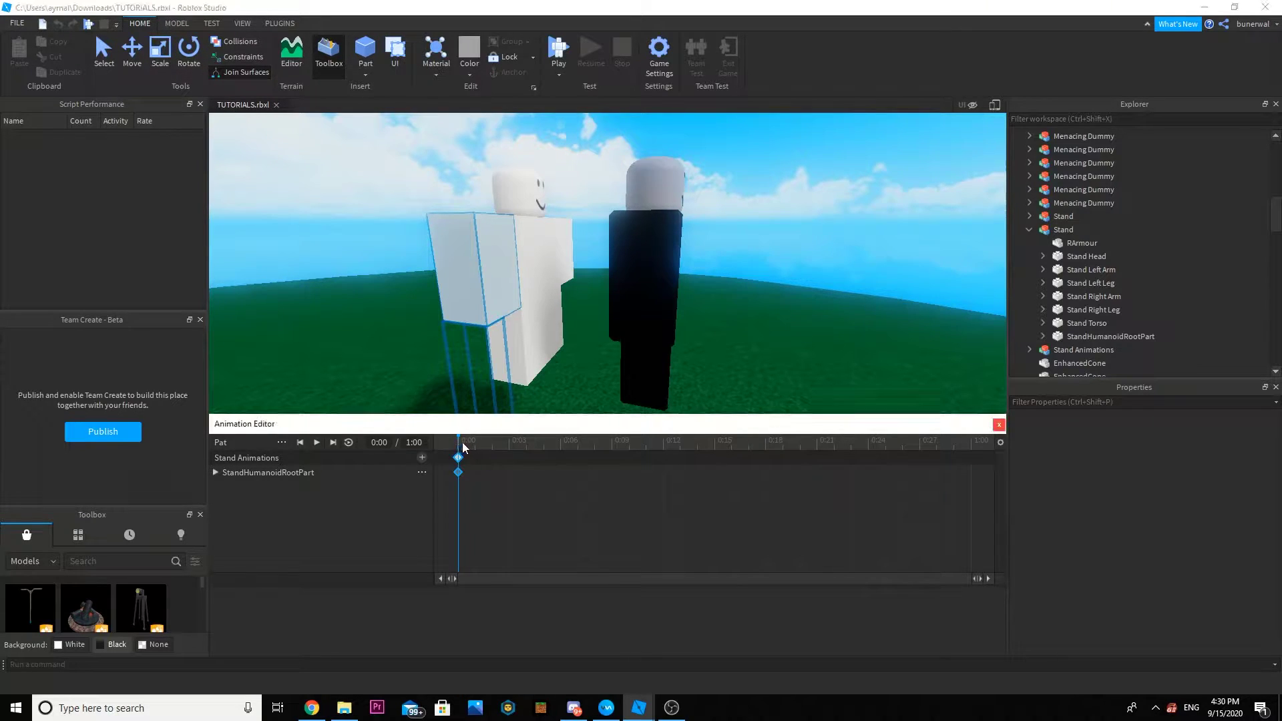
right_drag(524, 361, 532, 289)
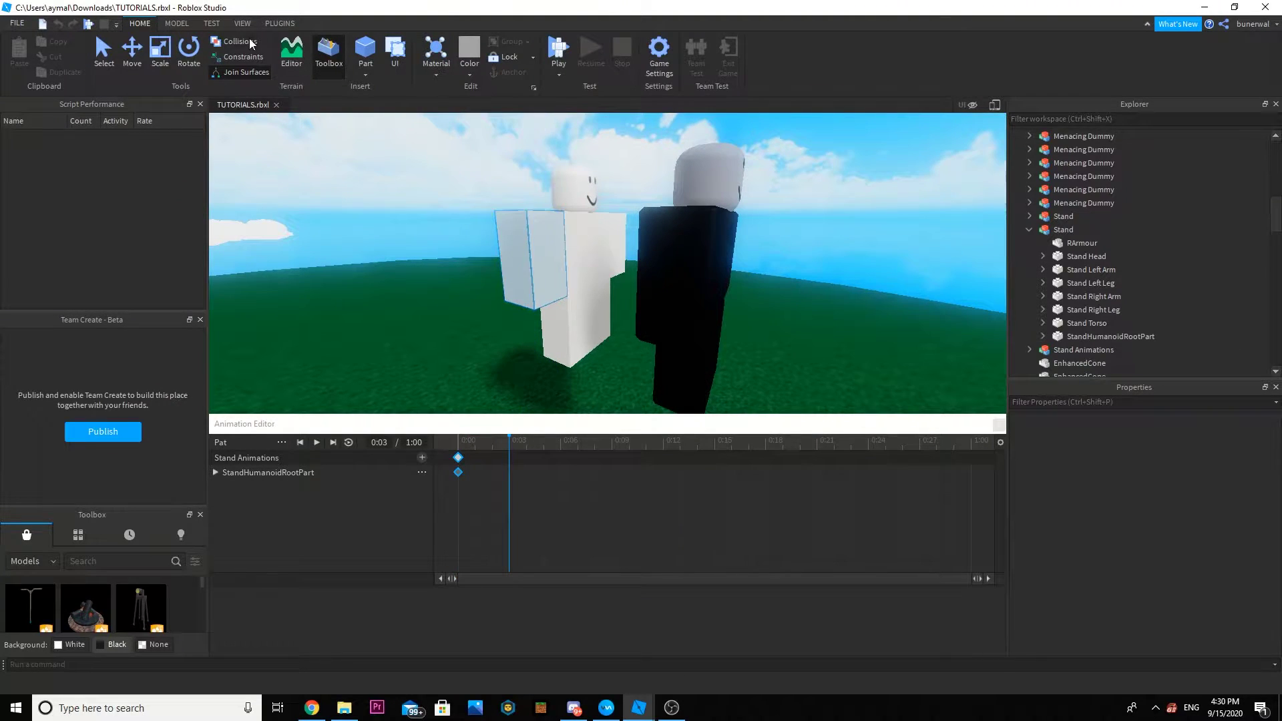
click(191, 58)
scroll(566, 227, down, 3)
scroll(567, 227, up, 2)
drag(554, 129, 375, 289)
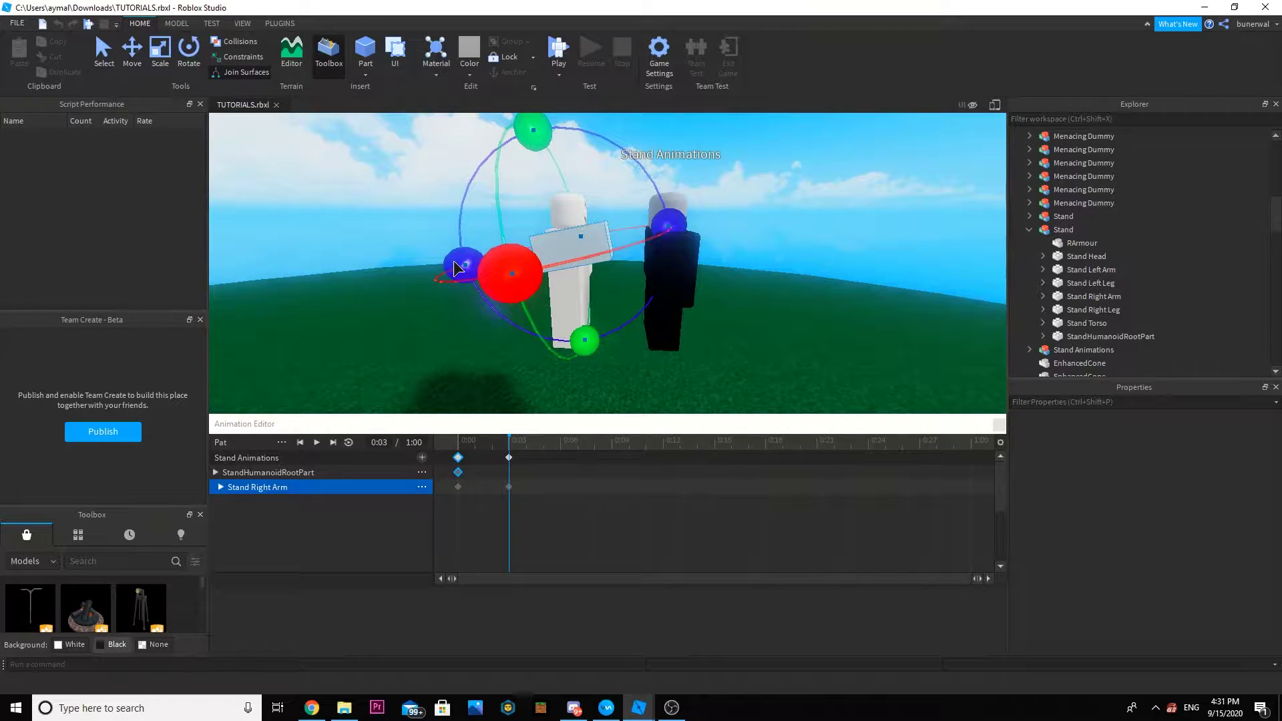
At 0:03, move the StandHumanoidRootPart forward until the stand is close behind the black character.
click(130, 53)
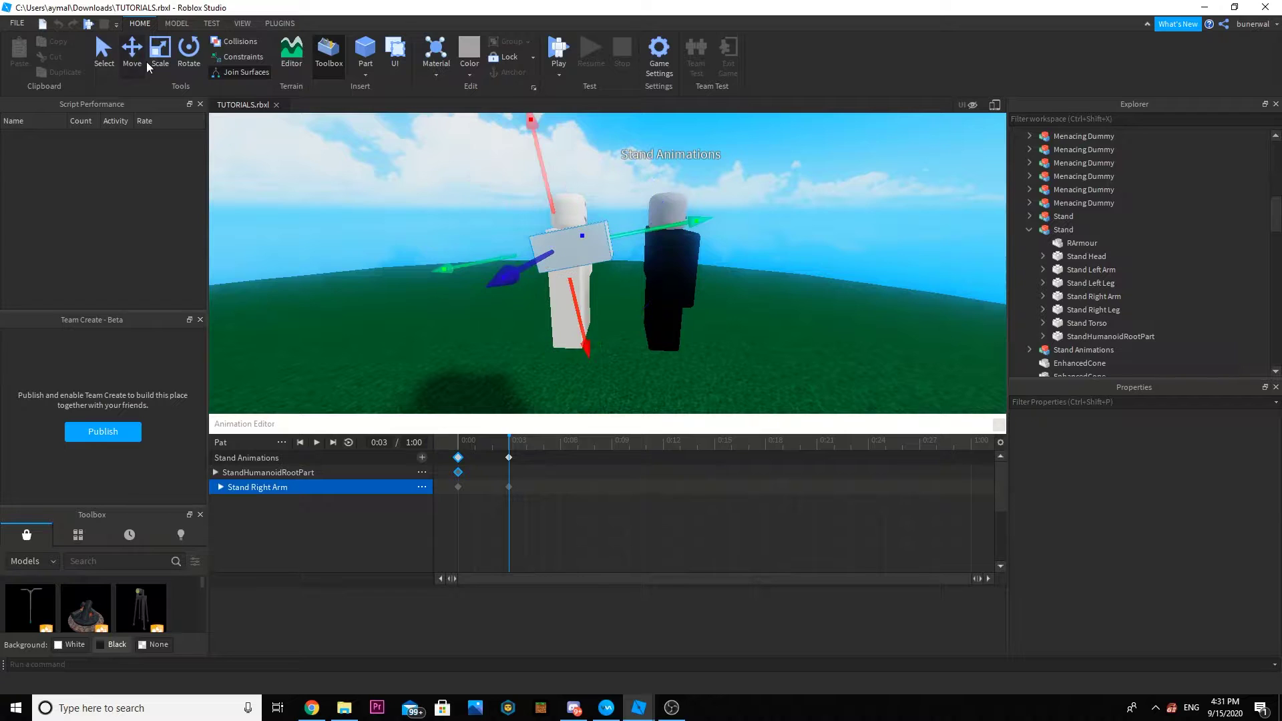
right_drag(600, 241, 578, 235)
click(672, 245)
right_drag(707, 255, 696, 256)
scroll(706, 256, up, 3)
scroll(707, 256, down, 3)
scroll(715, 257, up, 3)
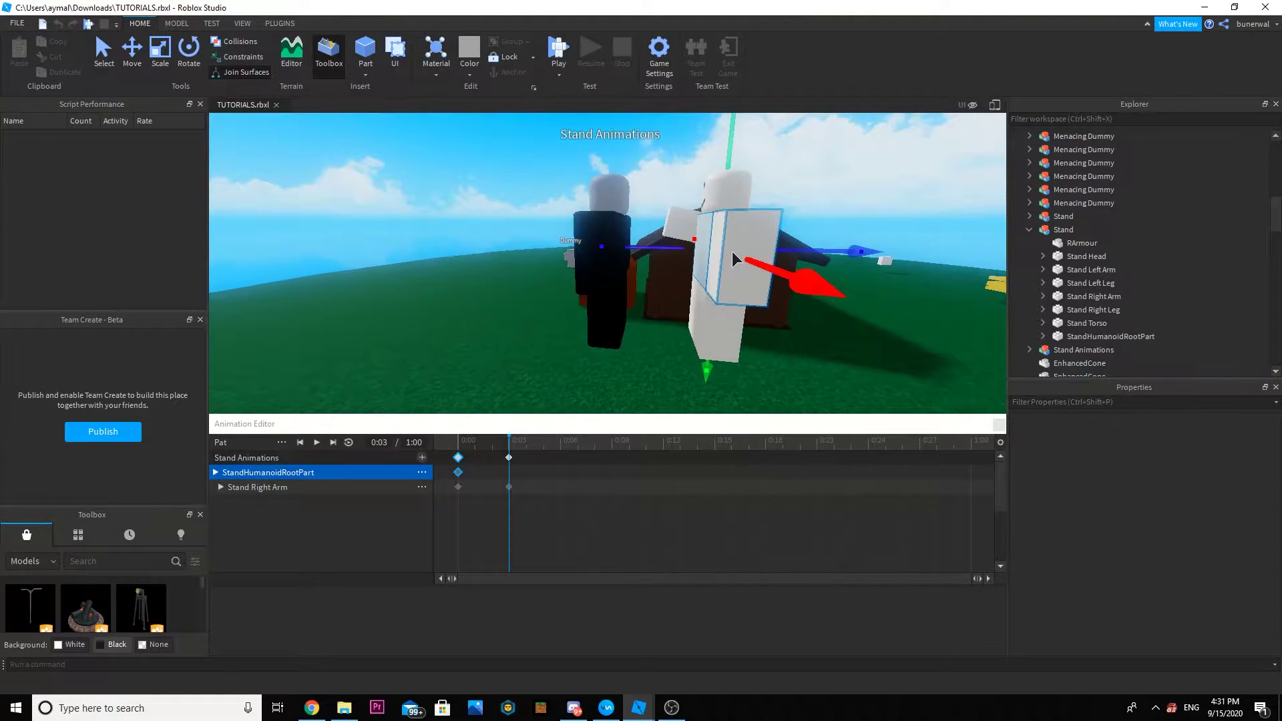
right_drag(788, 234, 788, 235)
drag(781, 249, 668, 247)
right_drag(650, 243, 649, 242)
At 0:03, raise the StandHumanoidRootPart above the character's shoulders and fine-tune its forward position.
drag(536, 168, 544, 149)
right_drag(544, 148, 543, 147)
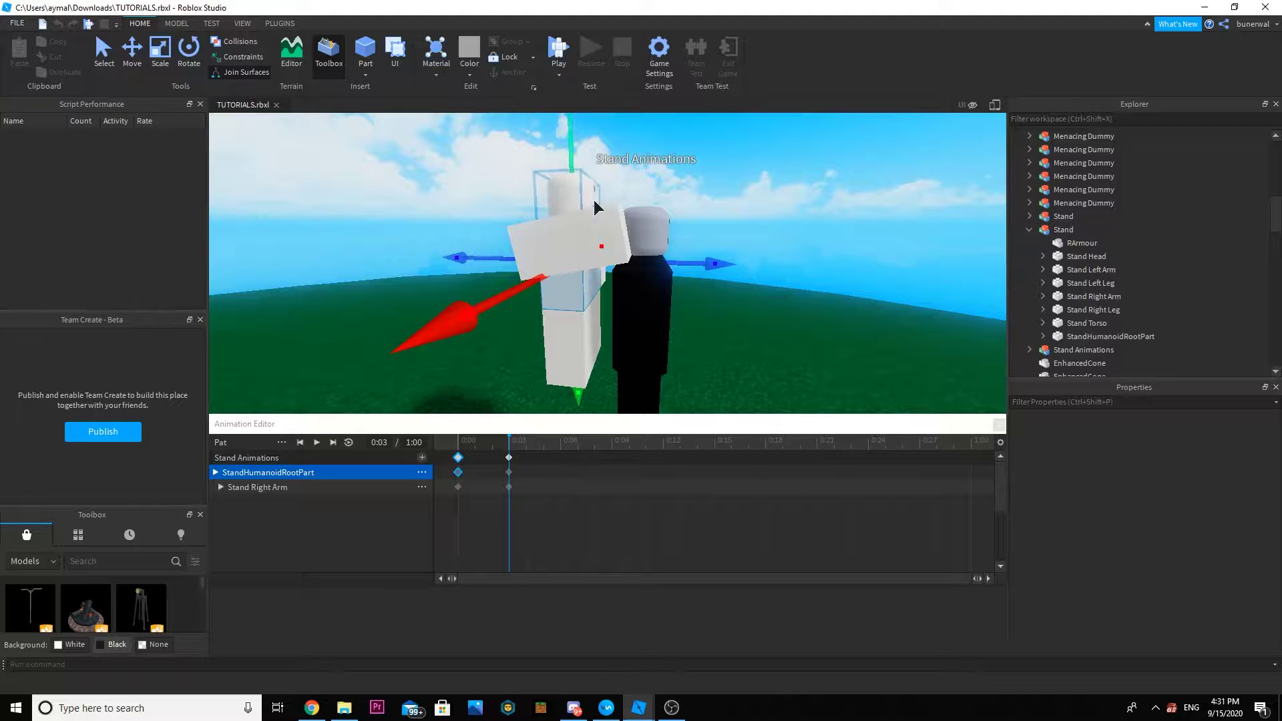
right_drag(599, 207, 599, 207)
drag(723, 246, 739, 249)
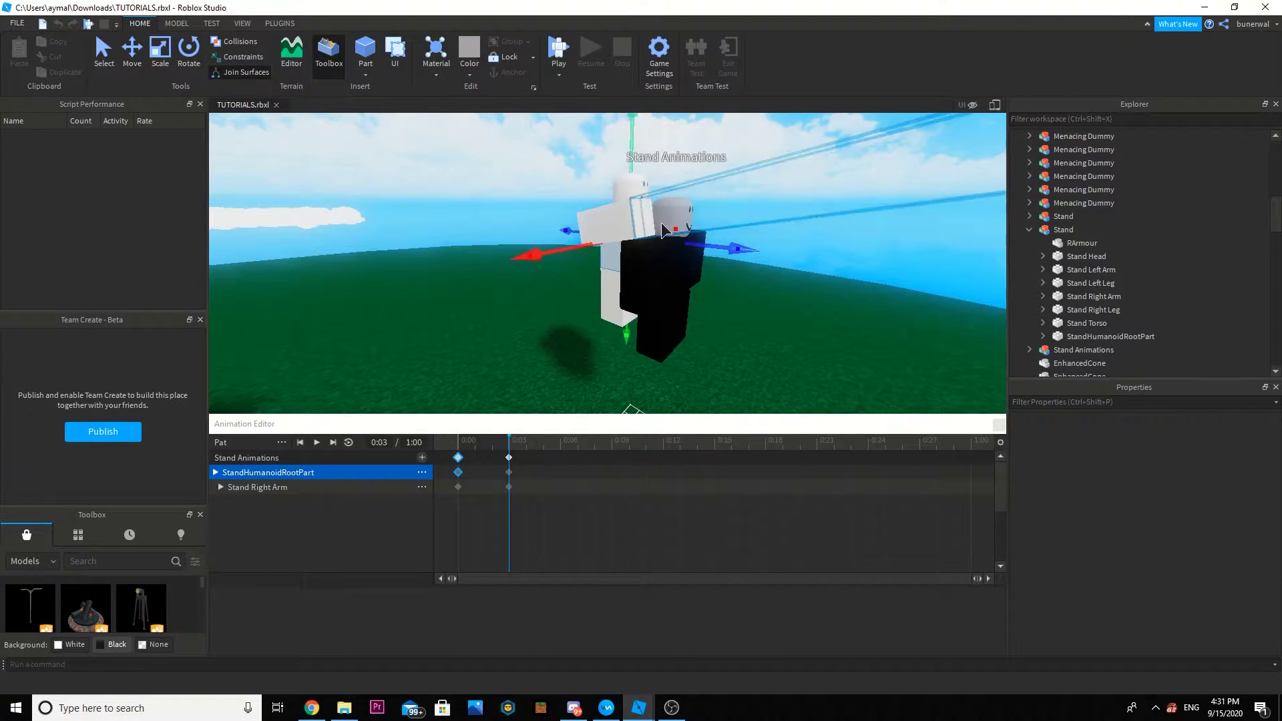
Select the Stand Right Arm and scrub around 0:03 to check the raised pose from the front.
click(600, 222)
click(619, 229)
right_drag(626, 246, 564, 235)
key(d)
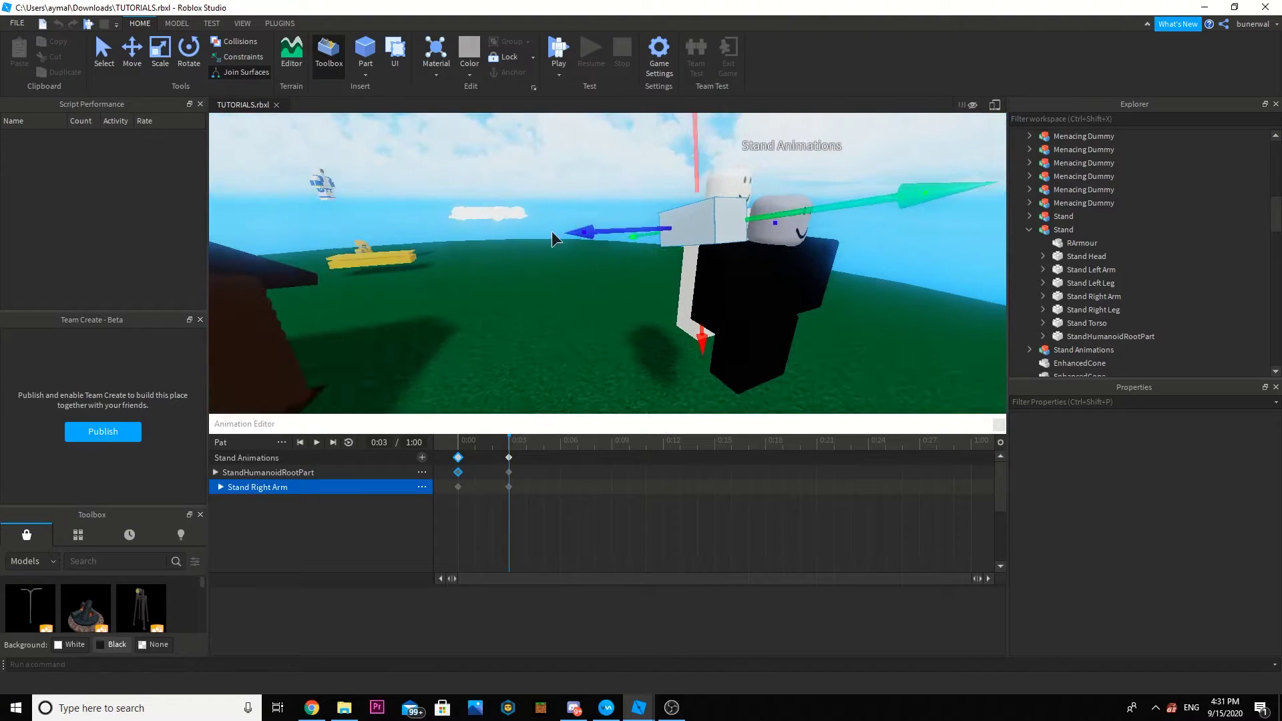
drag(506, 444, 510, 393)
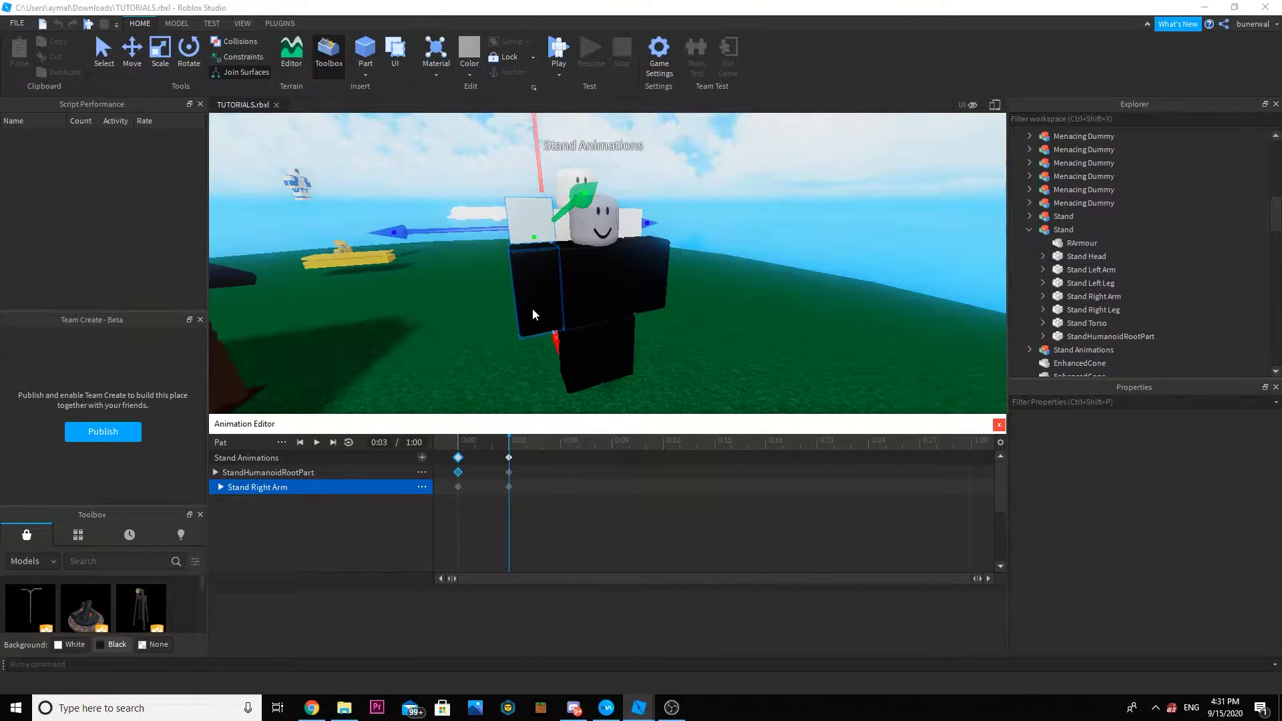
mouse_move(507, 446)
mouse_down()
mouse_move(459, 443)
mouse_move(640, 451)
mouse_move(510, 458)
mouse_up()
right_drag(595, 310, 596, 312)
key(w)
scroll(597, 316, down, 5)
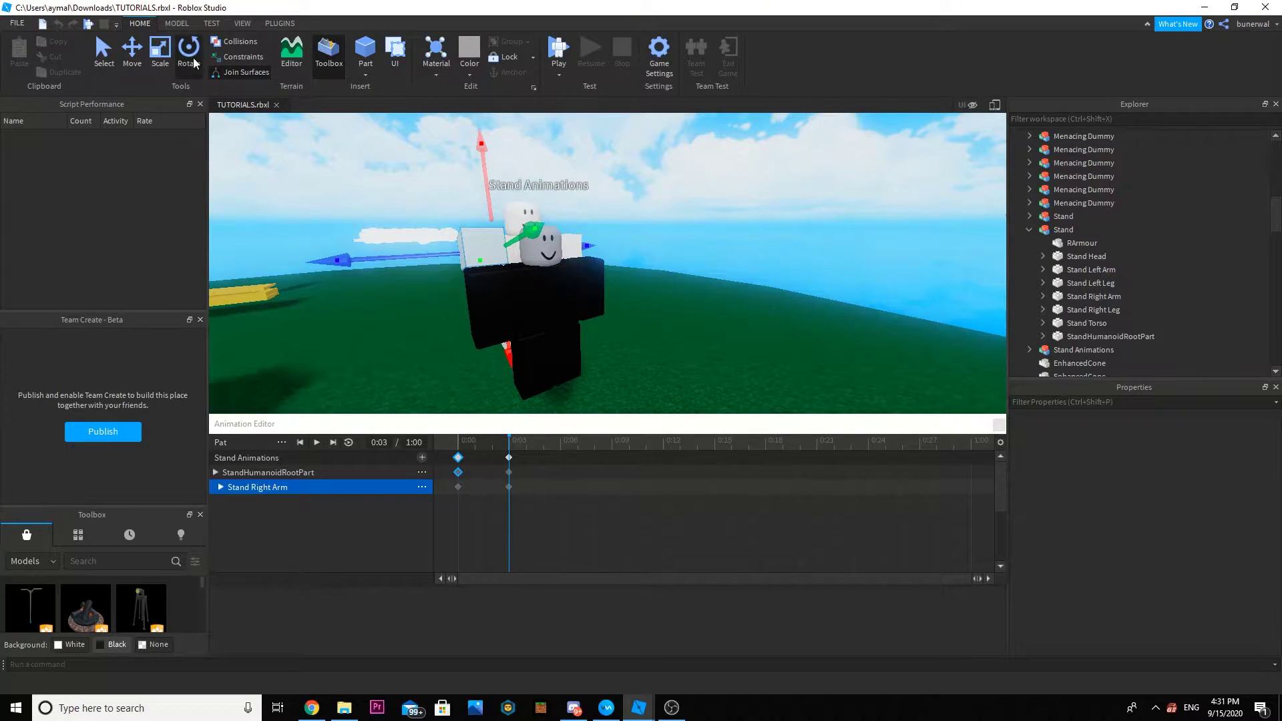
At 0:12, rotate the Stand Right Arm inward toward the black character's head.
click(194, 57)
click(540, 447)
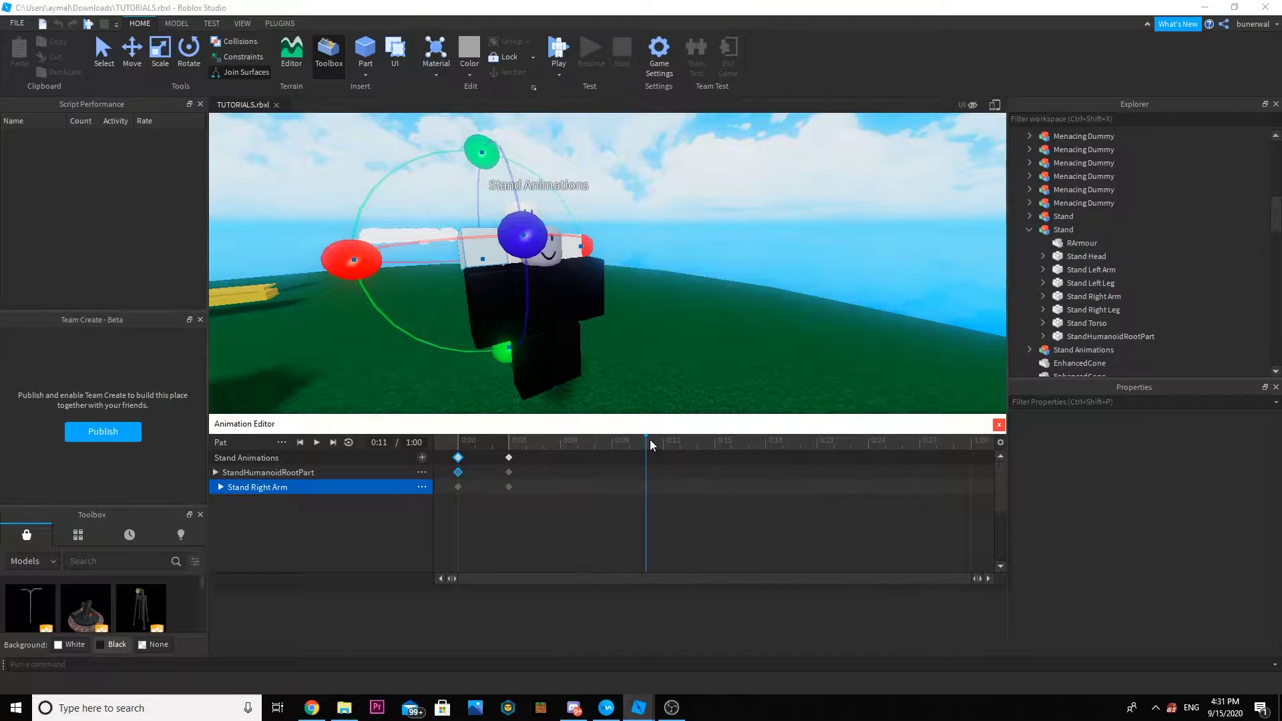
mouse_move(658, 447)
mouse_down()
mouse_move(675, 444)
mouse_move(664, 441)
mouse_up()
right_drag(615, 328, 612, 325)
scroll(613, 325, up, 2)
scroll(613, 324, down, 3)
scroll(518, 263, up, 3)
right_drag(529, 256, 562, 255)
scroll(558, 255, up, 2)
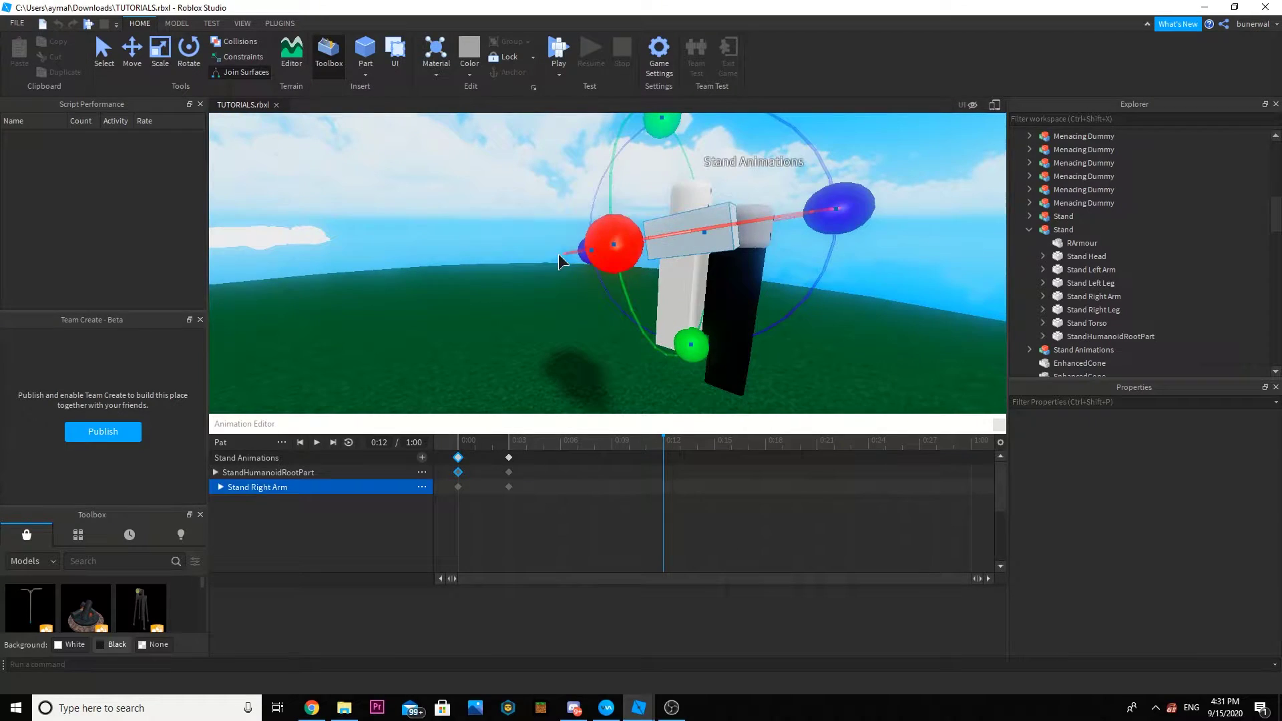
drag(616, 247, 677, 250)
right_drag(618, 254, 617, 254)
drag(490, 229, 493, 237)
Fine-tune the Stand Right Arm's rotation at 0:12 so its hand rests by the character's head.
right_drag(599, 227, 566, 242)
scroll(635, 224, up, 3)
scroll(634, 224, down, 3)
drag(554, 218, 582, 222)
right_drag(597, 230, 601, 204)
drag(619, 203, 640, 209)
right_drag(639, 208, 640, 209)
Scrub through the arm motion and move the 0:12 keyframe to 0:08.
drag(659, 440, 501, 434)
click(332, 442)
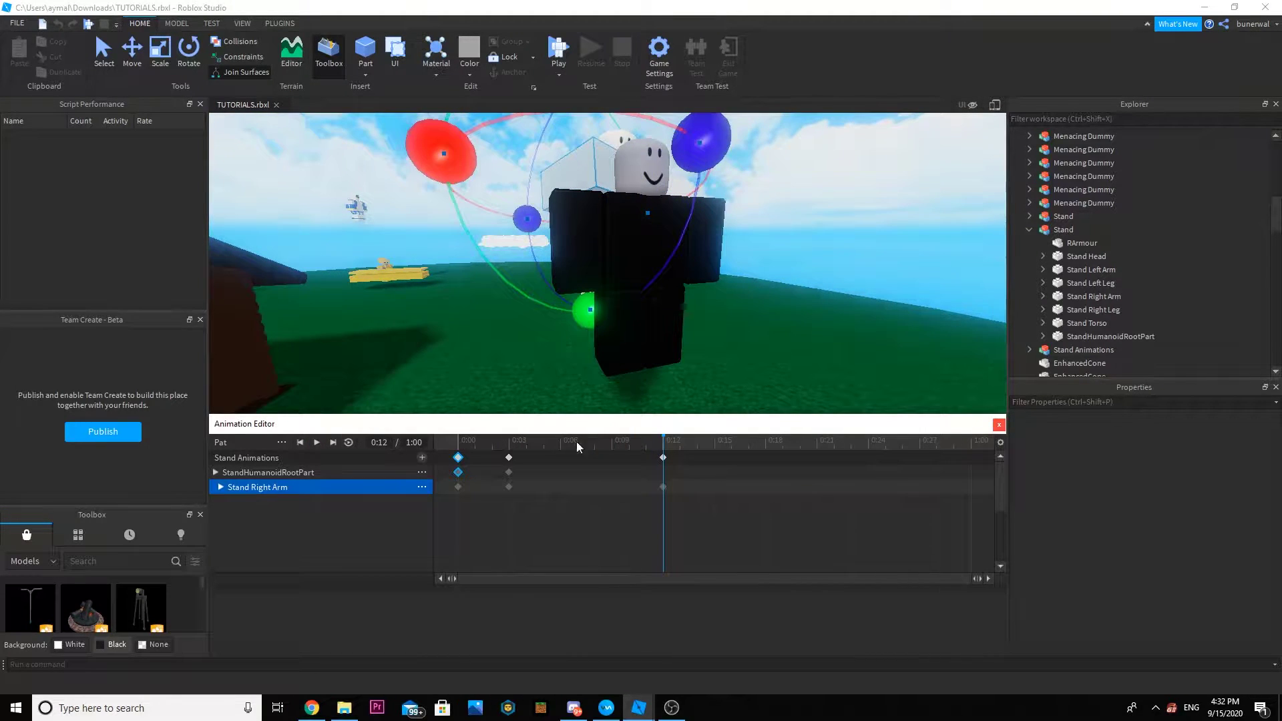
drag(665, 459, 592, 459)
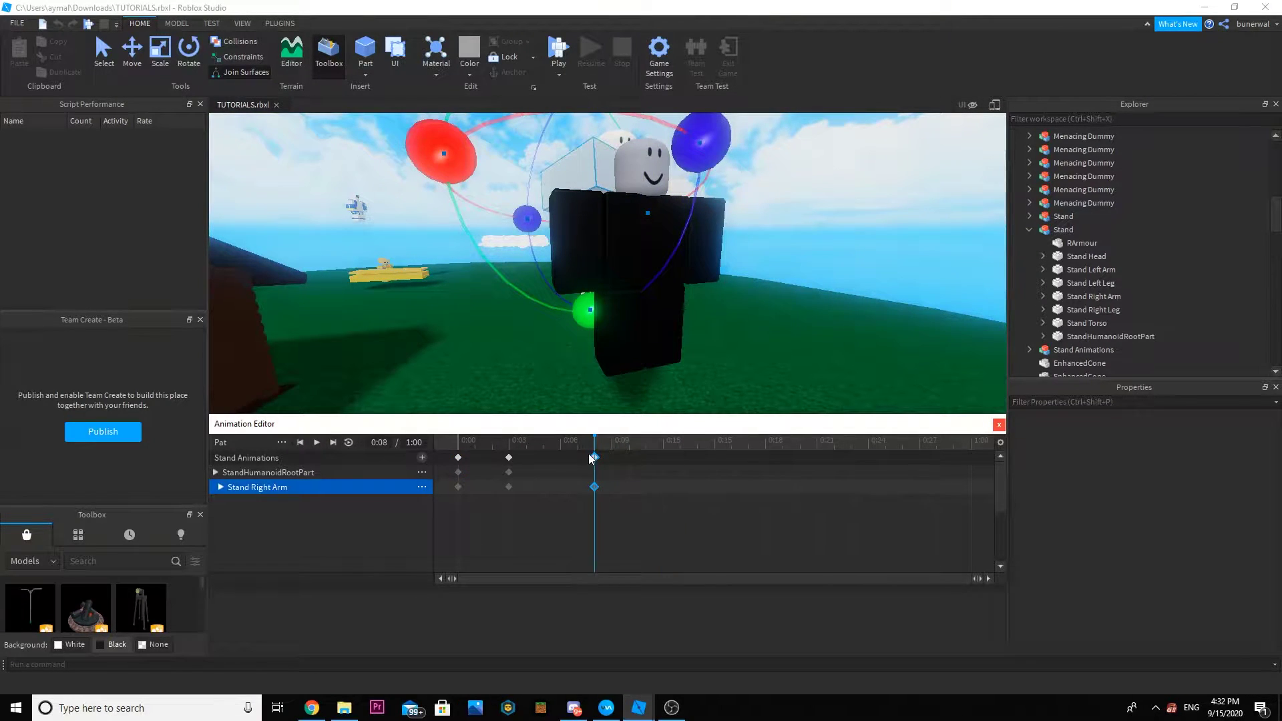
click(508, 445)
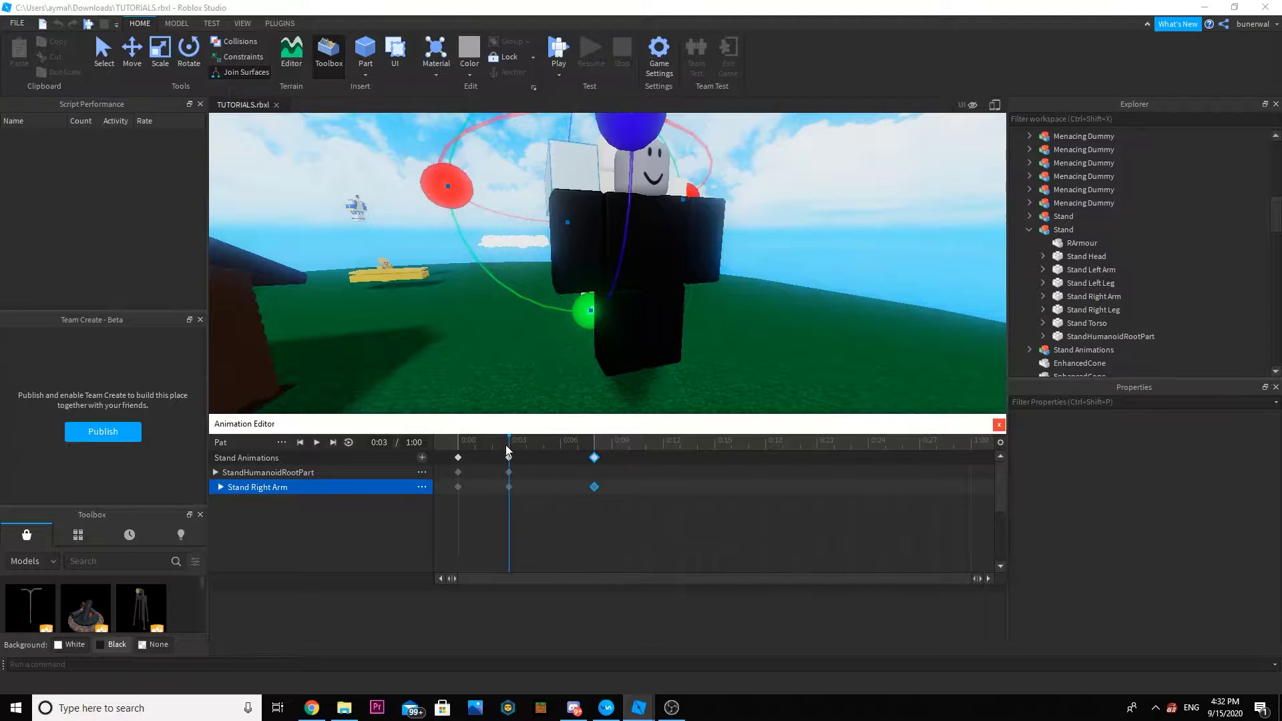
Try adding an adjusted Stand Right Arm rotation at 0:06.
drag(511, 454, 554, 449)
right_drag(615, 320, 615, 321)
mouse_move(480, 212)
mouse_down()
mouse_move(468, 226)
mouse_move(473, 212)
mouse_up()
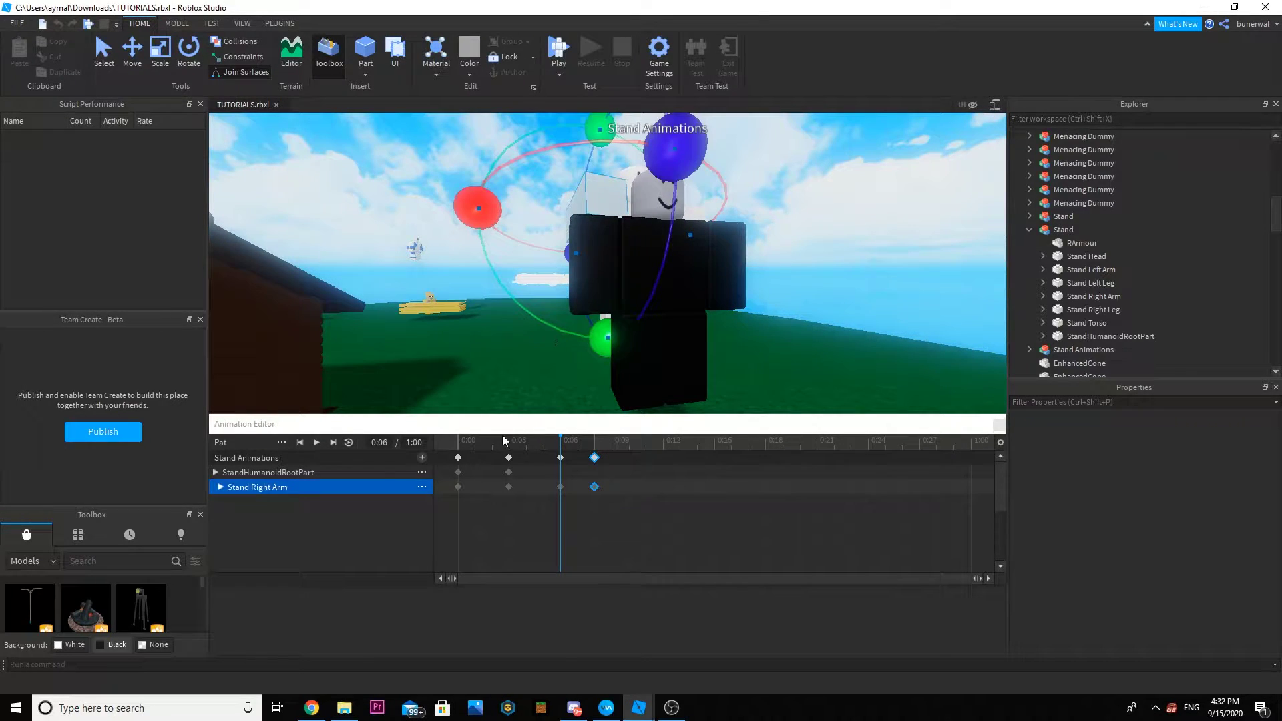
Play the Pat animation from the start and scrub through it to check the arm motion.
click(300, 442)
key(space)
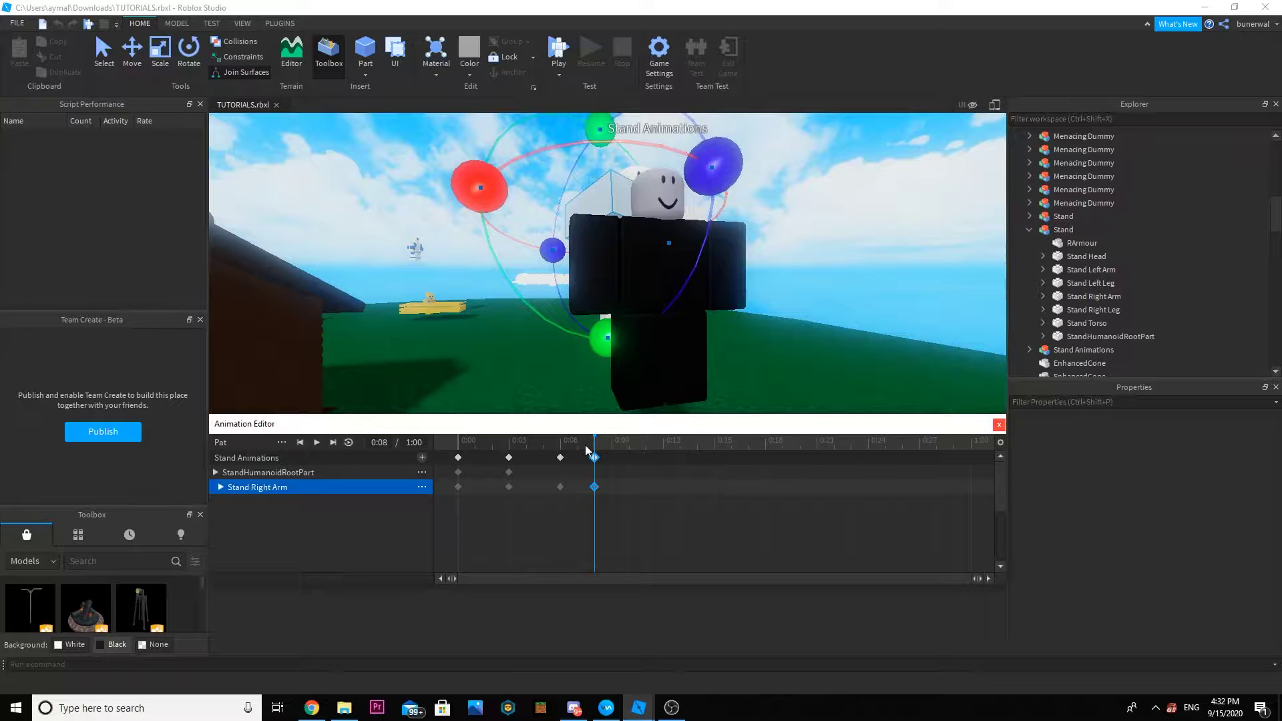
drag(590, 445, 407, 454)
key(space)
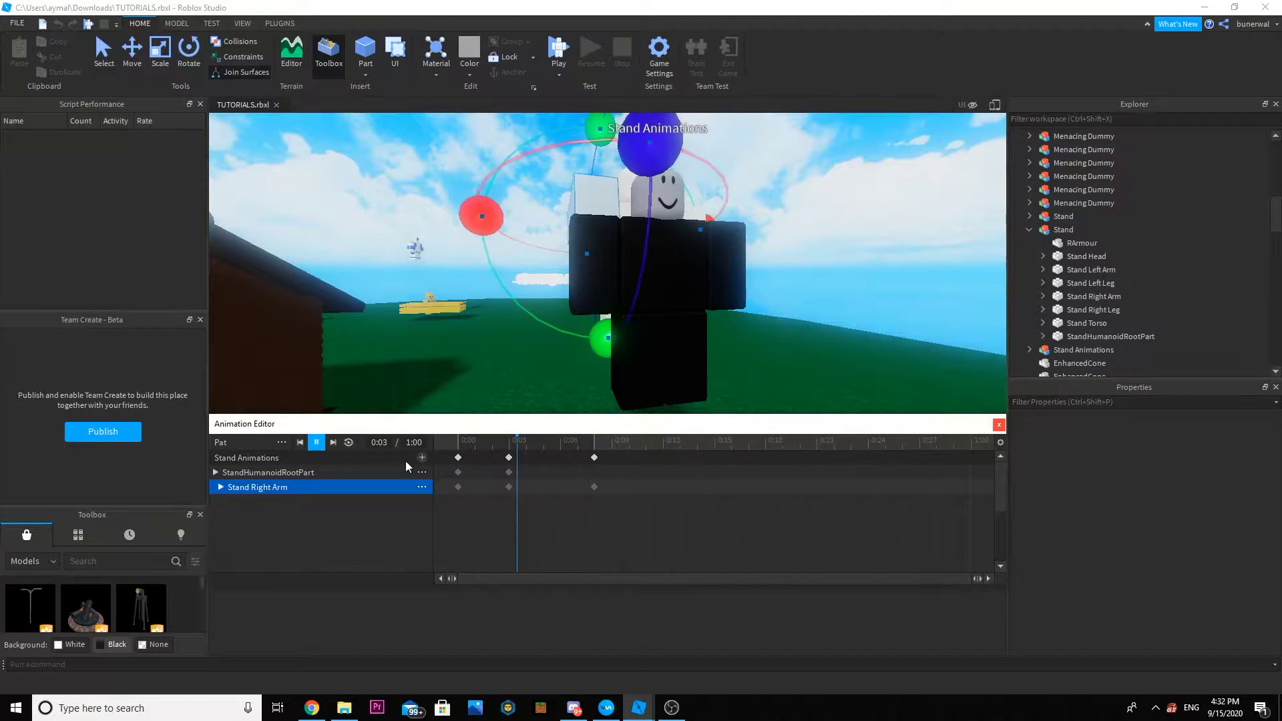
Shift the keyframes at 0:03 and 0:08 to 0:05 and 0:10, and play the animation.
right_drag(588, 333, 588, 333)
scroll(588, 333, down, 5)
scroll(588, 333, up, 3)
drag(477, 445, 629, 458)
key(space)
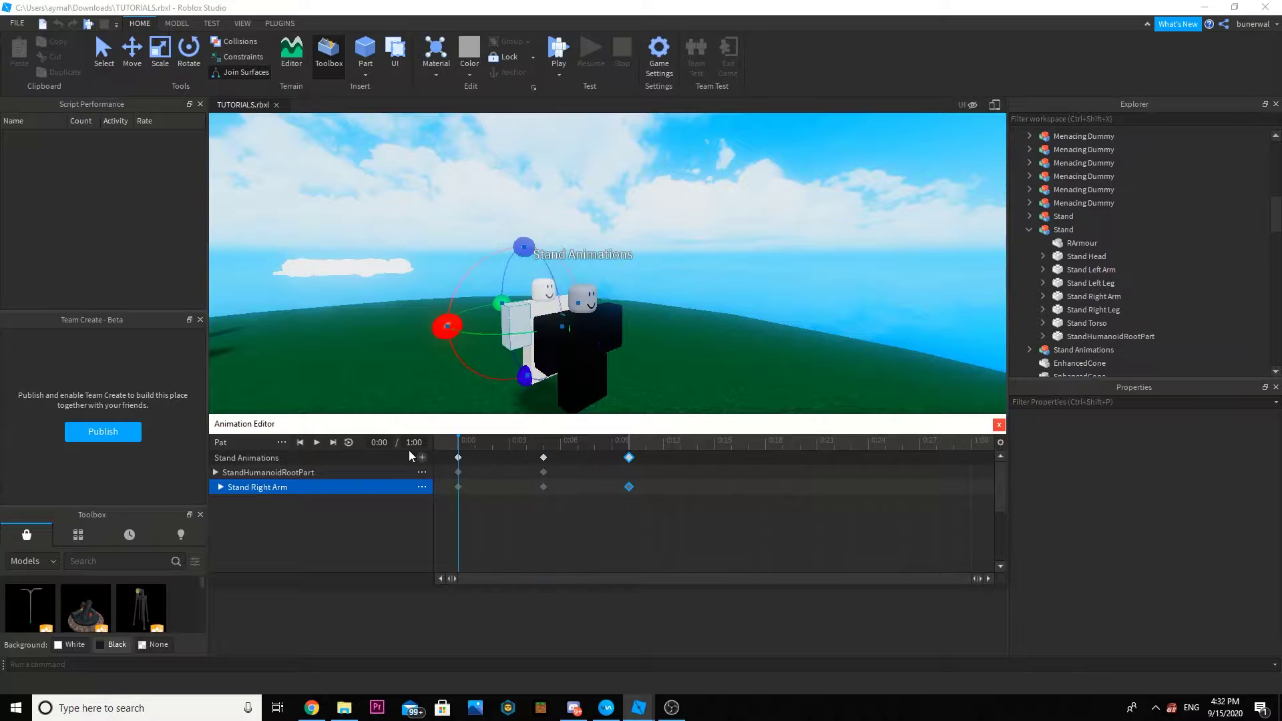
Rotate the Stand Right Arm at 0:13 to add a patting keyframe, and play the animation.
right_drag(627, 355, 626, 356)
drag(675, 447, 680, 450)
right_drag(659, 386, 659, 386)
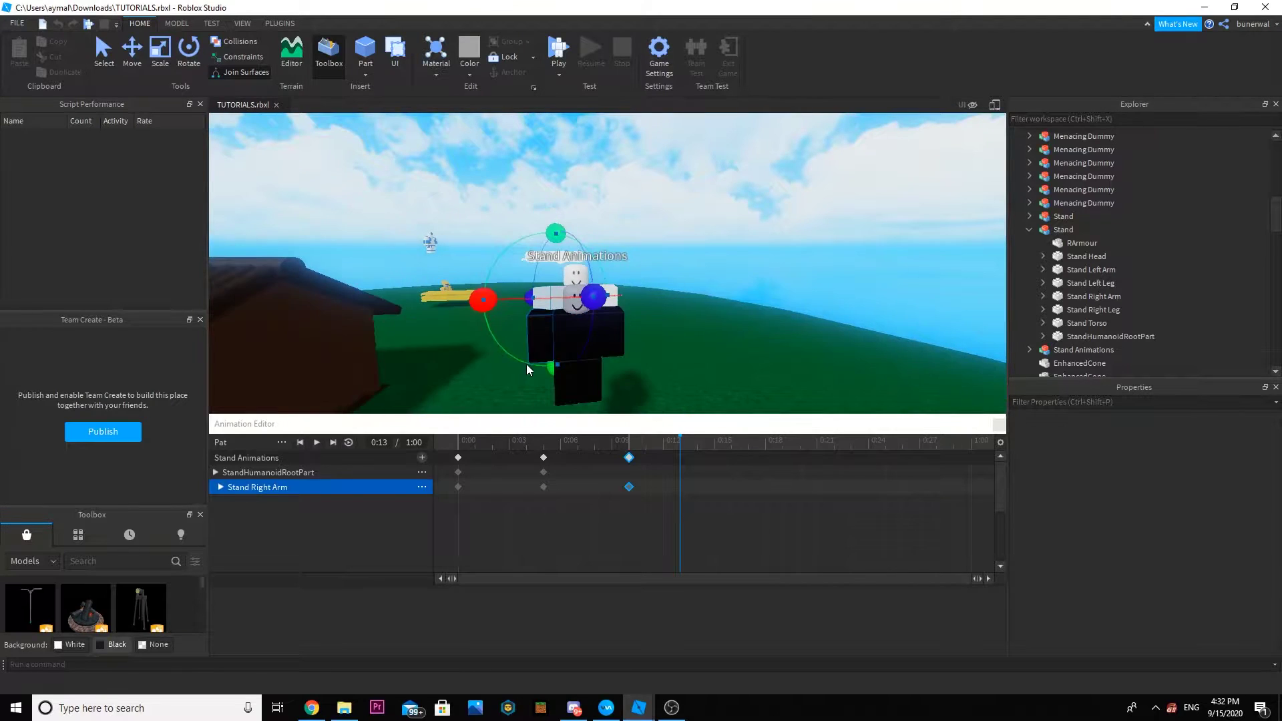
right_drag(444, 311, 448, 323)
drag(502, 345, 411, 349)
click(317, 442)
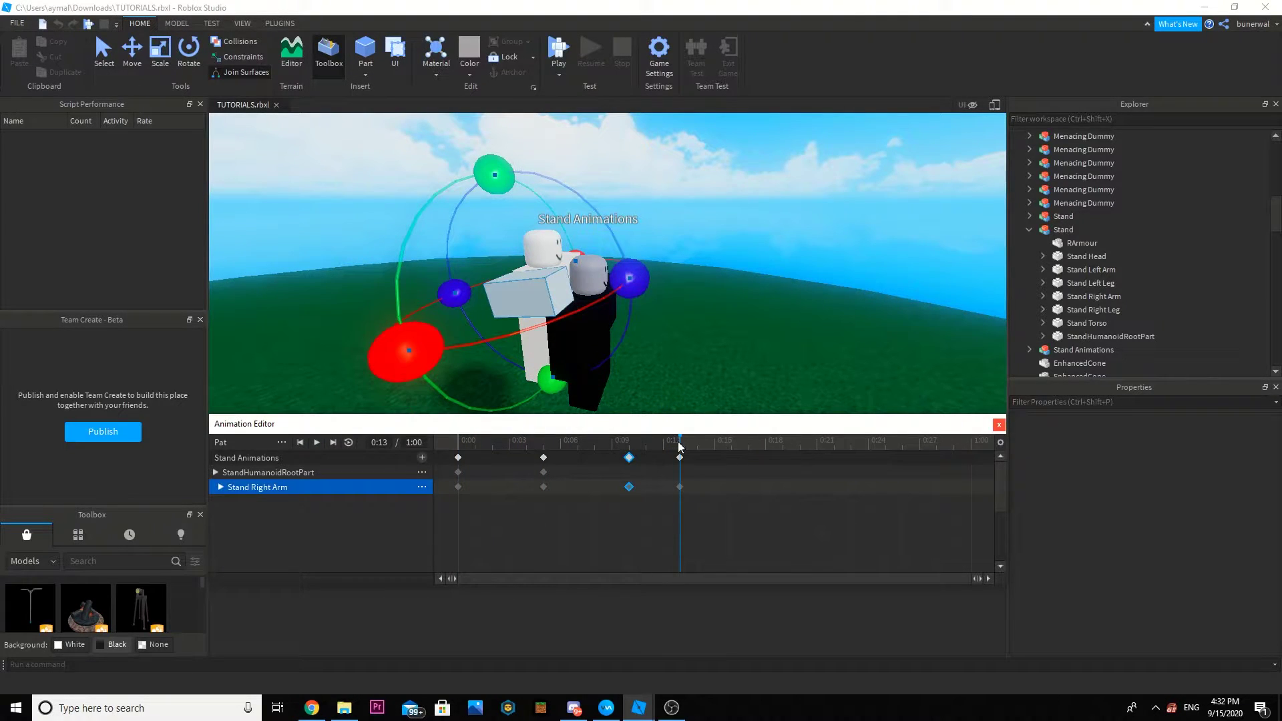
Move the 0:13 keyframe to 0:12, add a rotated Stand Right Arm keyframe at 0:14, and play the motion.
click(663, 457)
drag(668, 441, 693, 445)
right_drag(503, 358, 503, 358)
drag(561, 311, 615, 346)
key(space)
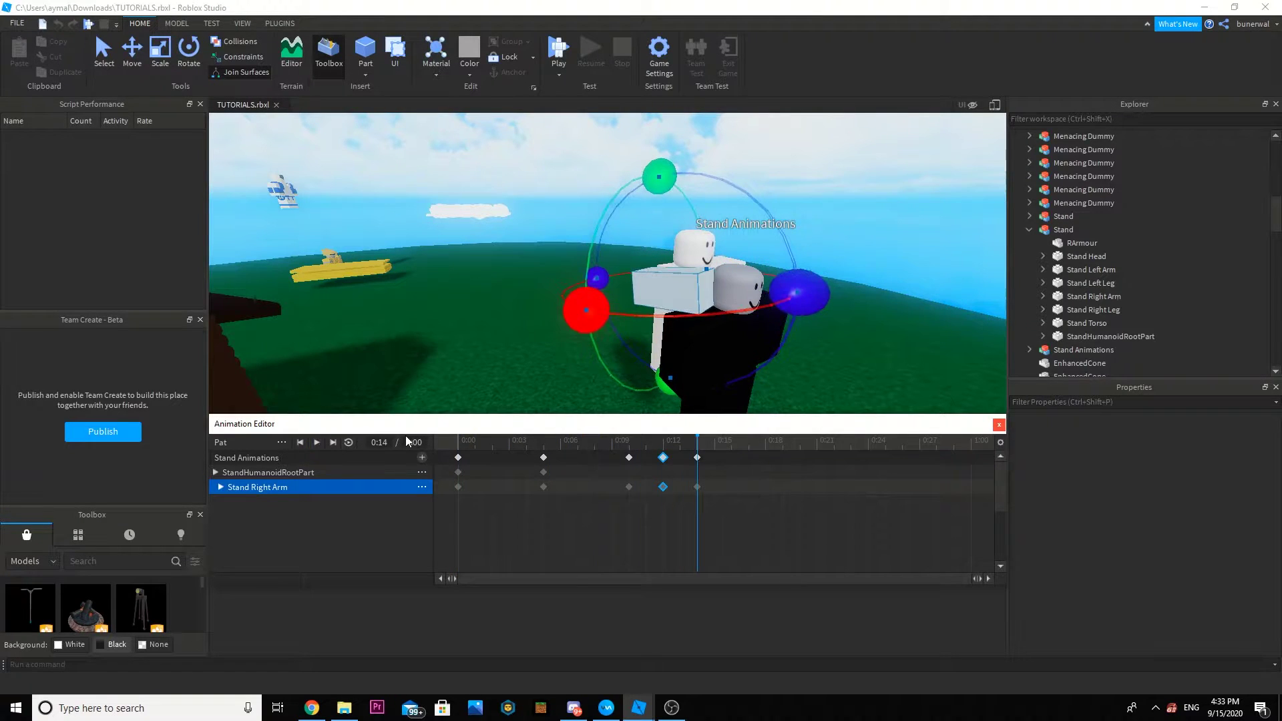
right_drag(798, 341, 809, 330)
key(d)
key(a)
scroll(809, 330, down, 5)
click(686, 375)
Try tilting the character's head at 0:10, play the animation, and undo the tilt.
right_drag(608, 271, 607, 271)
key(d)
click(609, 275)
click(574, 442)
drag(574, 442, 633, 446)
right_drag(672, 320, 674, 318)
key(a)
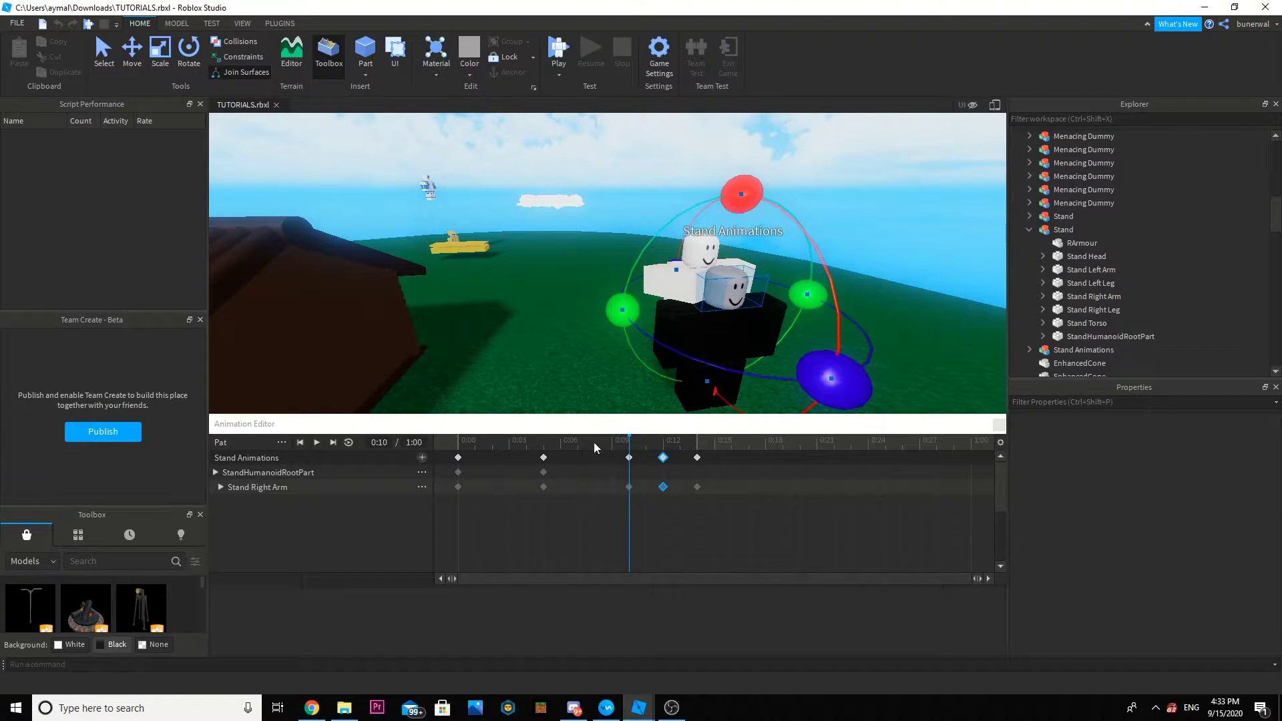
right_drag(622, 326, 640, 334)
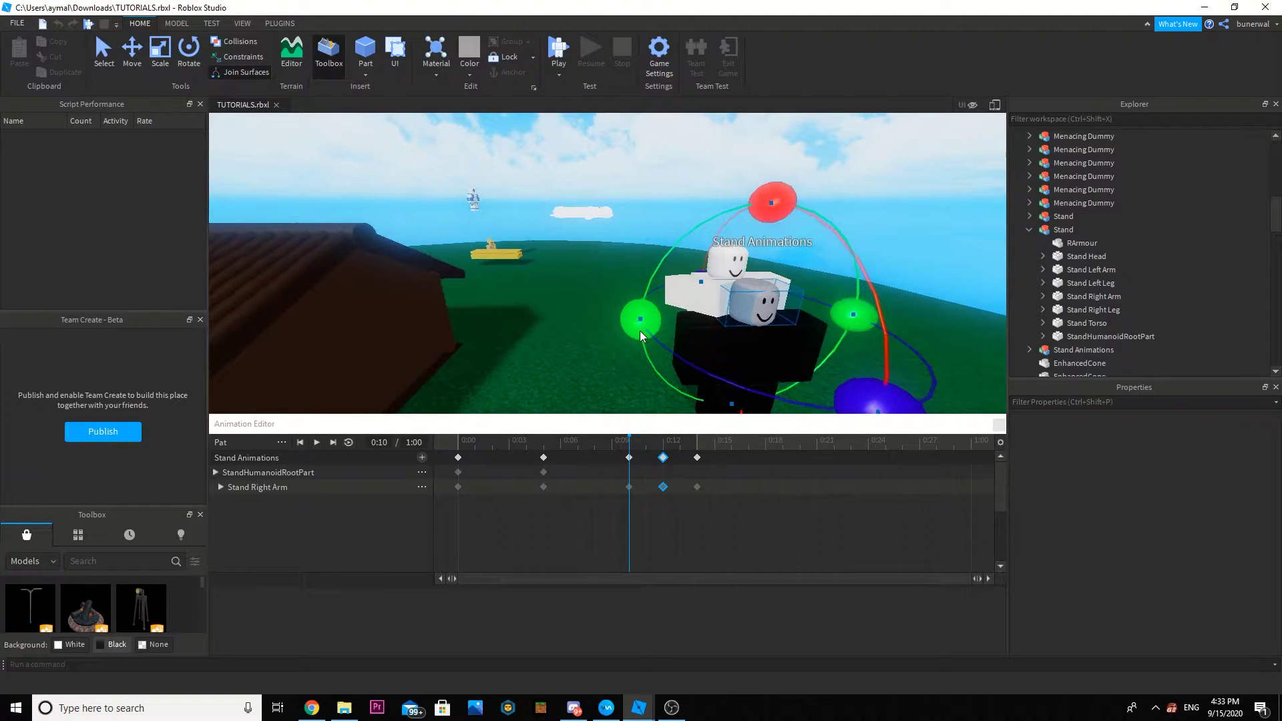
drag(641, 332, 651, 289)
click(317, 442)
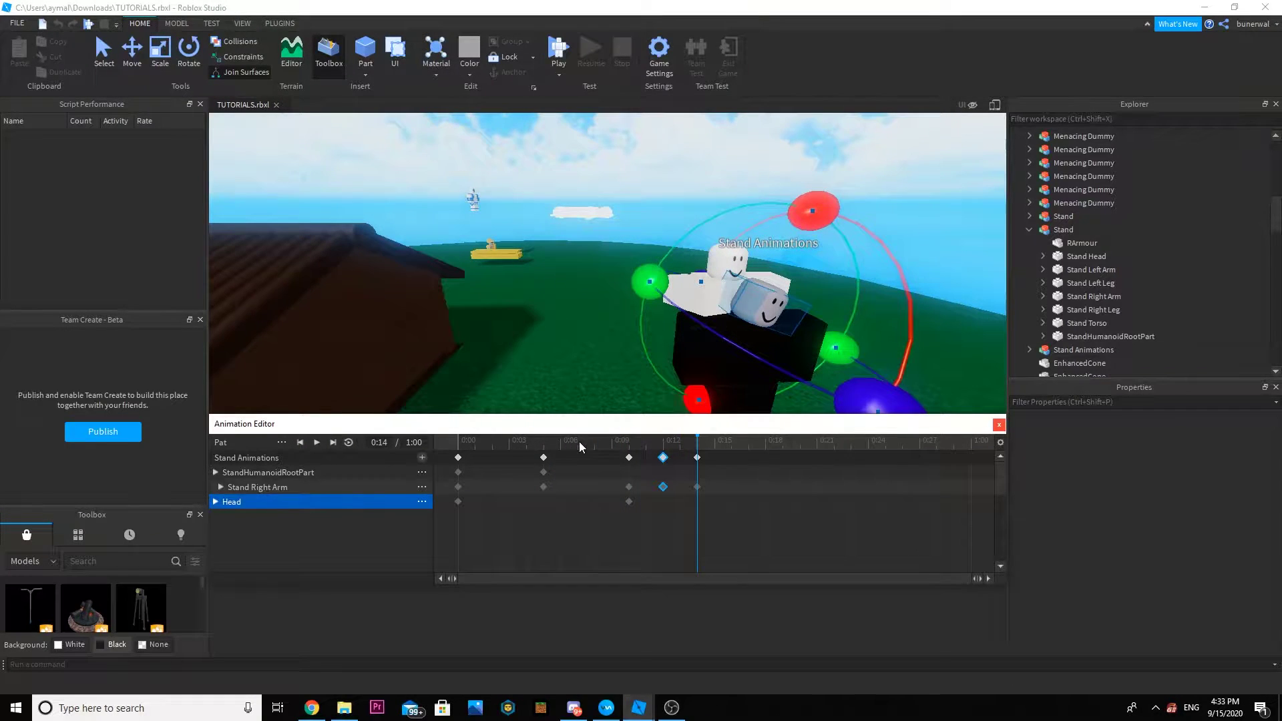
key(ctrl+z)
Add an upright Head keyframe at 0:08 and tilt the character's head sideways at 0:10.
drag(525, 442, 594, 454)
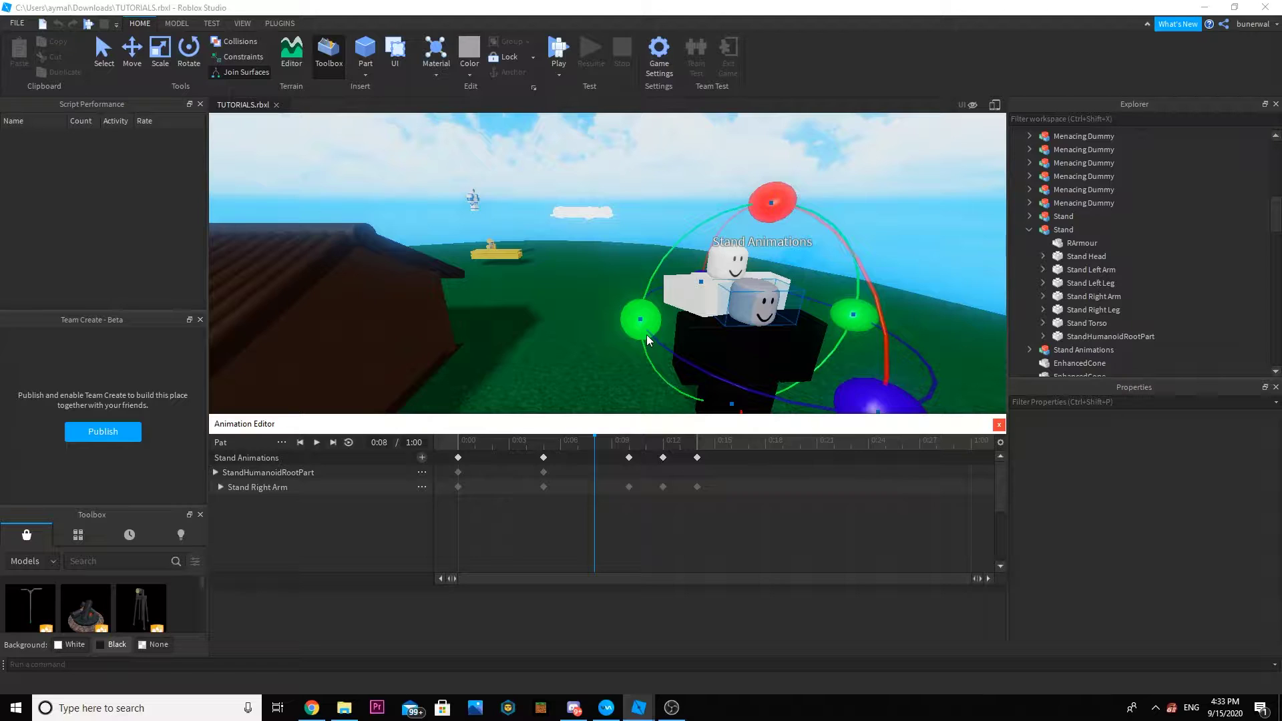
click(646, 334)
click(628, 439)
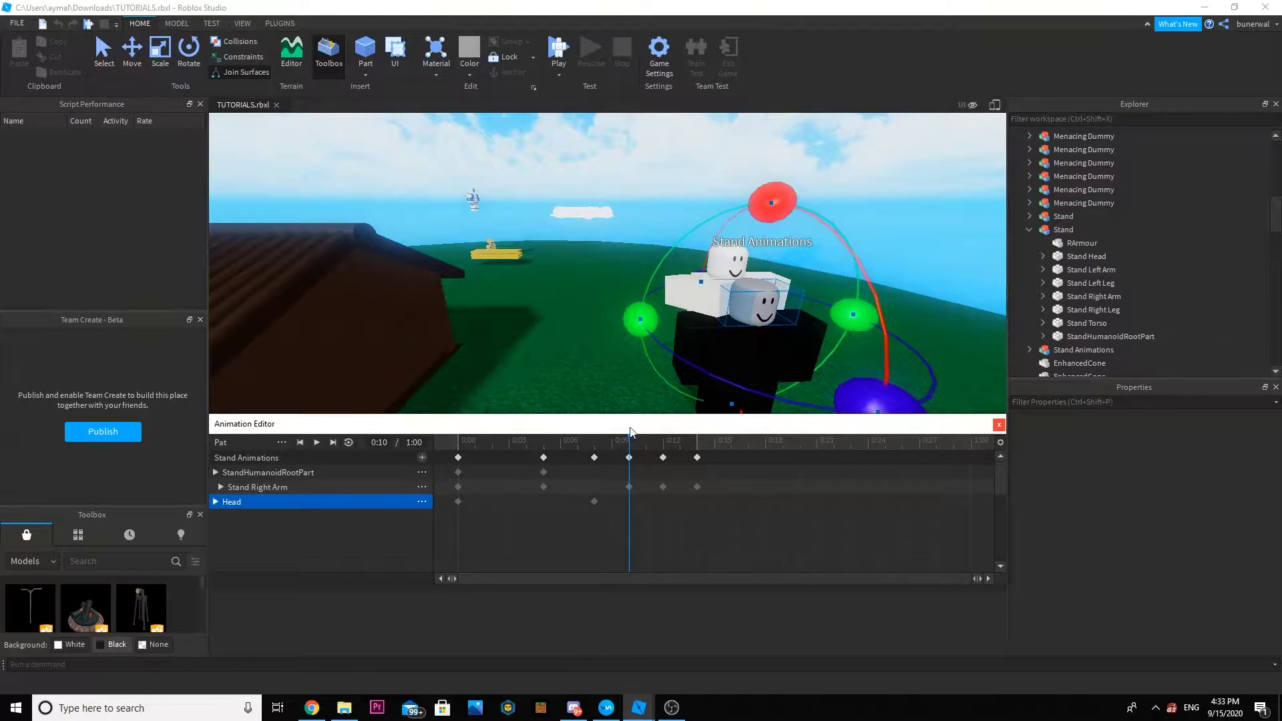
drag(641, 313, 642, 260)
Play the animation and shift the keyframes at 0:12 and 0:14 to 0:13 and 0:16.
drag(591, 441, 492, 445)
click(317, 443)
drag(690, 441, 631, 466)
click(681, 462)
key(space)
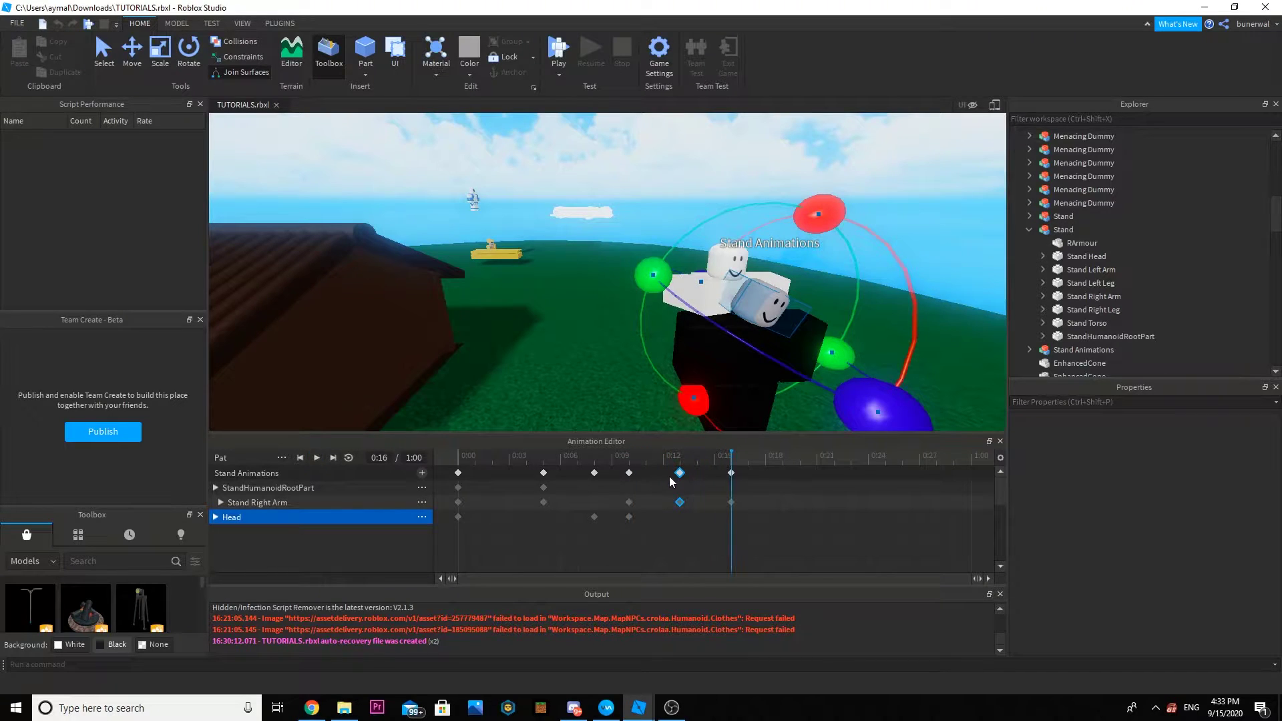
Add Head rotation keyframes at 0:13 and 0:16 to match the stand's arm motion.
drag(728, 459, 683, 462)
right_drag(705, 394, 707, 388)
key(d)
mouse_move(525, 290)
mouse_down()
mouse_move(488, 339)
mouse_move(504, 282)
mouse_up()
click(719, 462)
click(721, 458)
Play the animation from the start and check the head motion from several angles.
drag(520, 455, 475, 456)
right_drag(719, 363, 778, 372)
key(a)
click(790, 369)
key(space)
scroll(779, 372, up, 3)
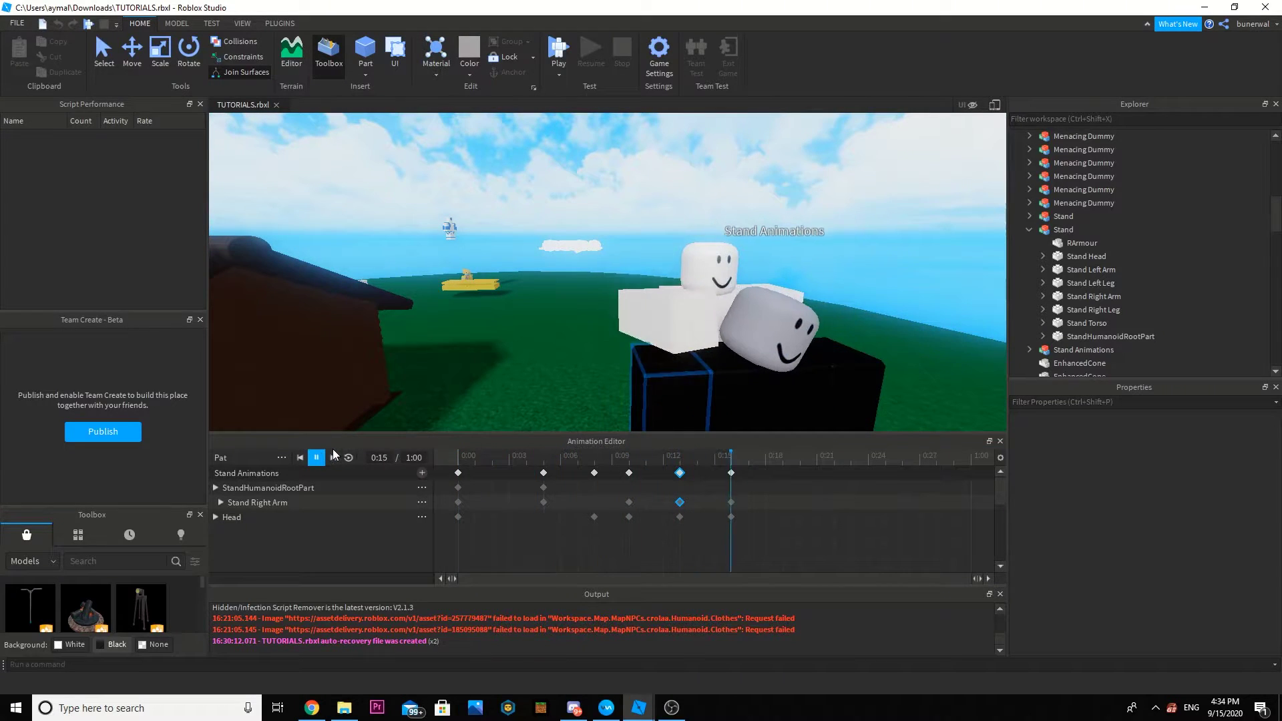
scroll(585, 394, down, 5)
scroll(589, 398, down, 2)
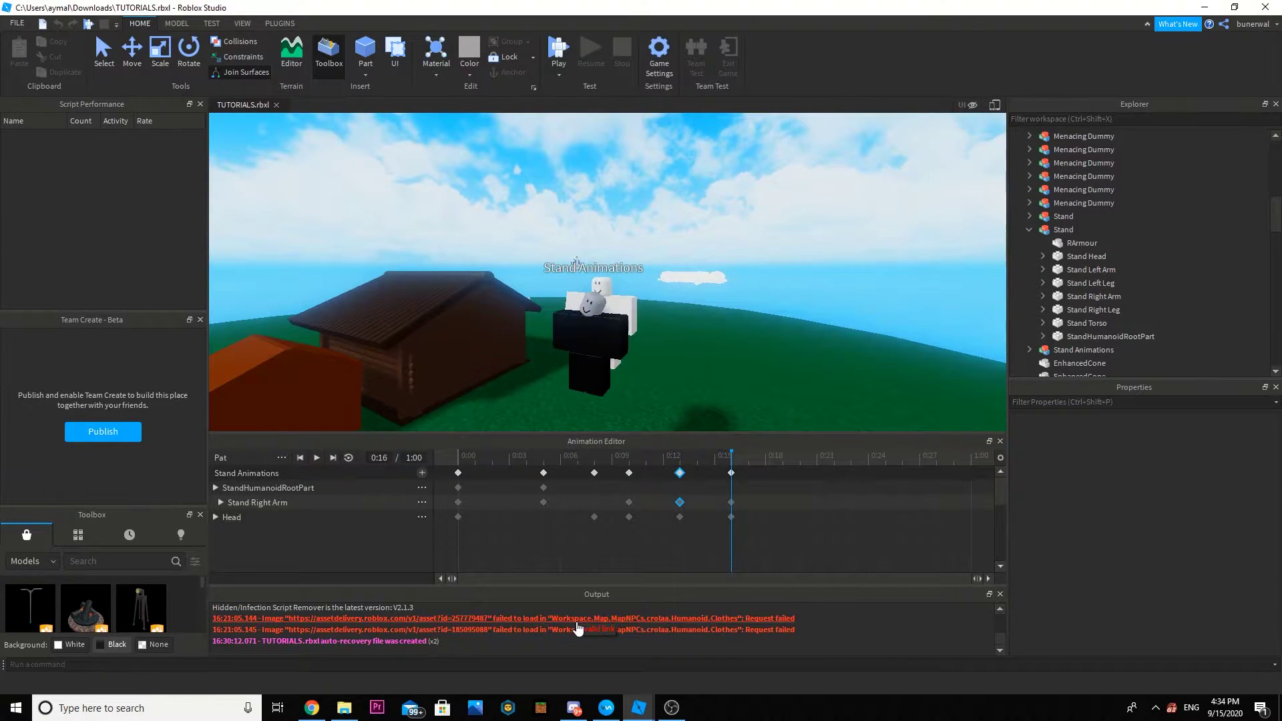
Add a Right Arm keyframe for the character at 0:16, undoing and redoing its rotation.
right_drag(679, 286, 678, 286)
click(526, 311)
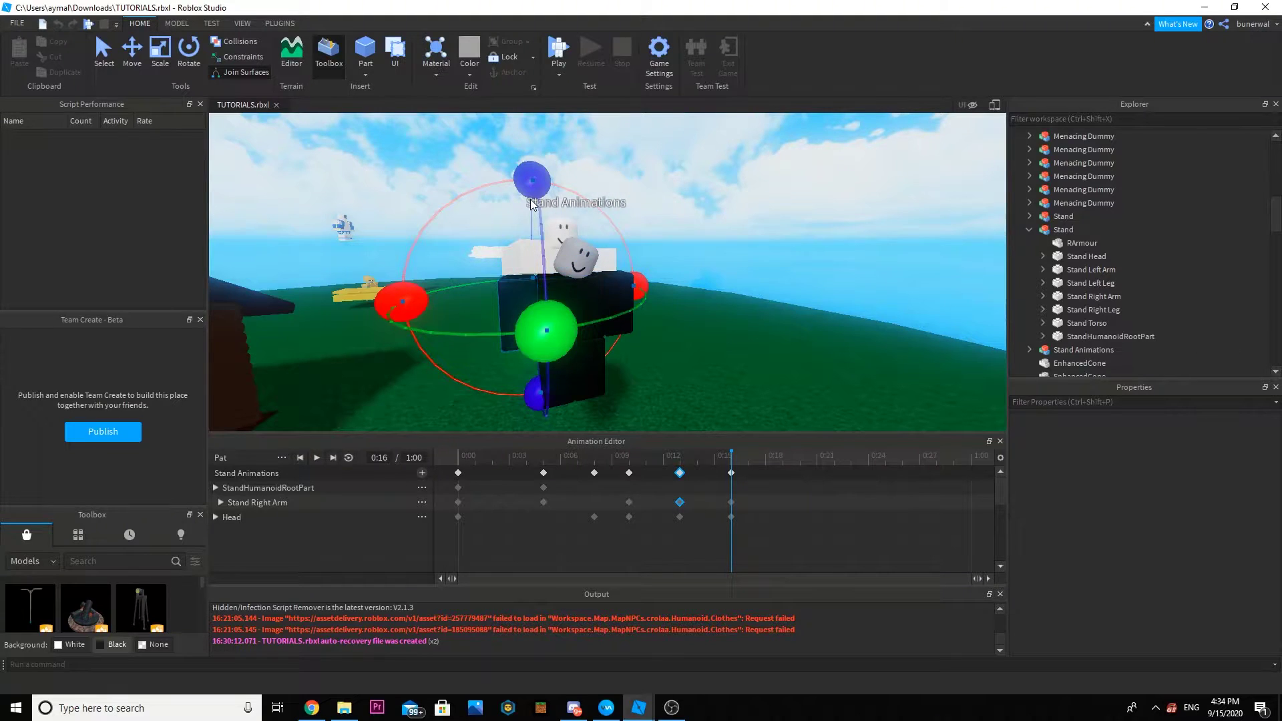
drag(531, 199, 534, 200)
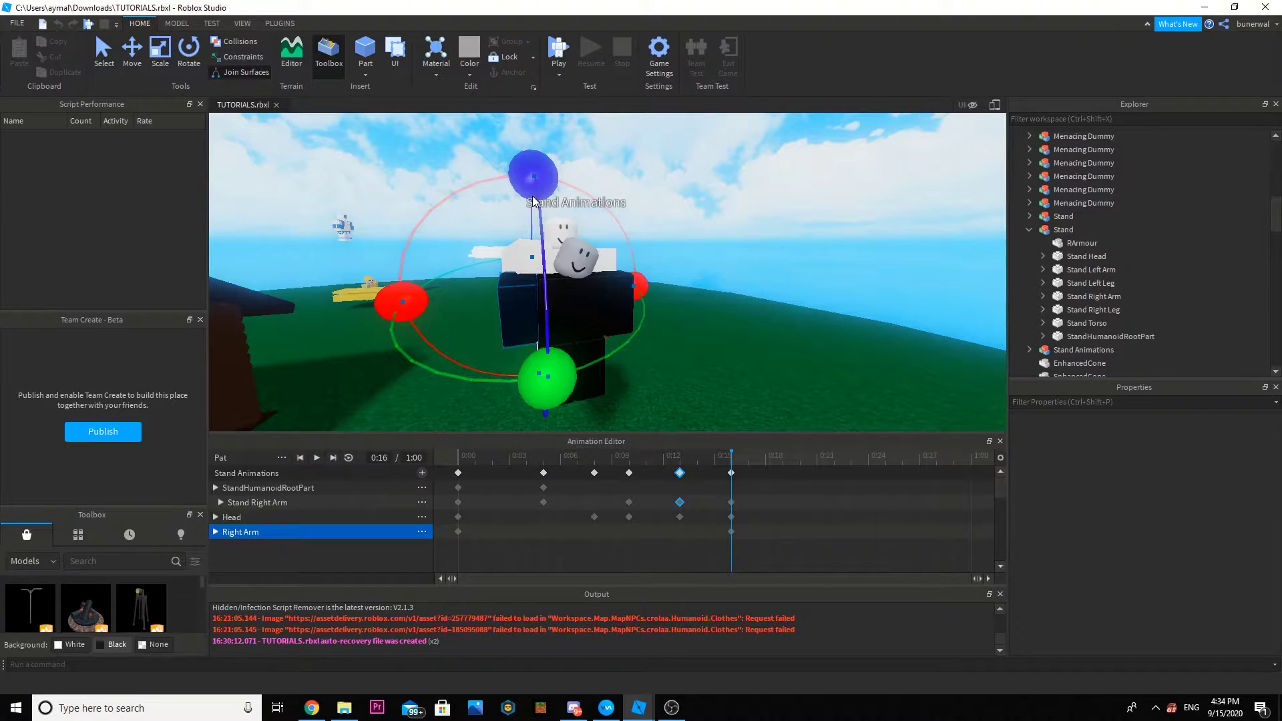
key(ctrl+z)
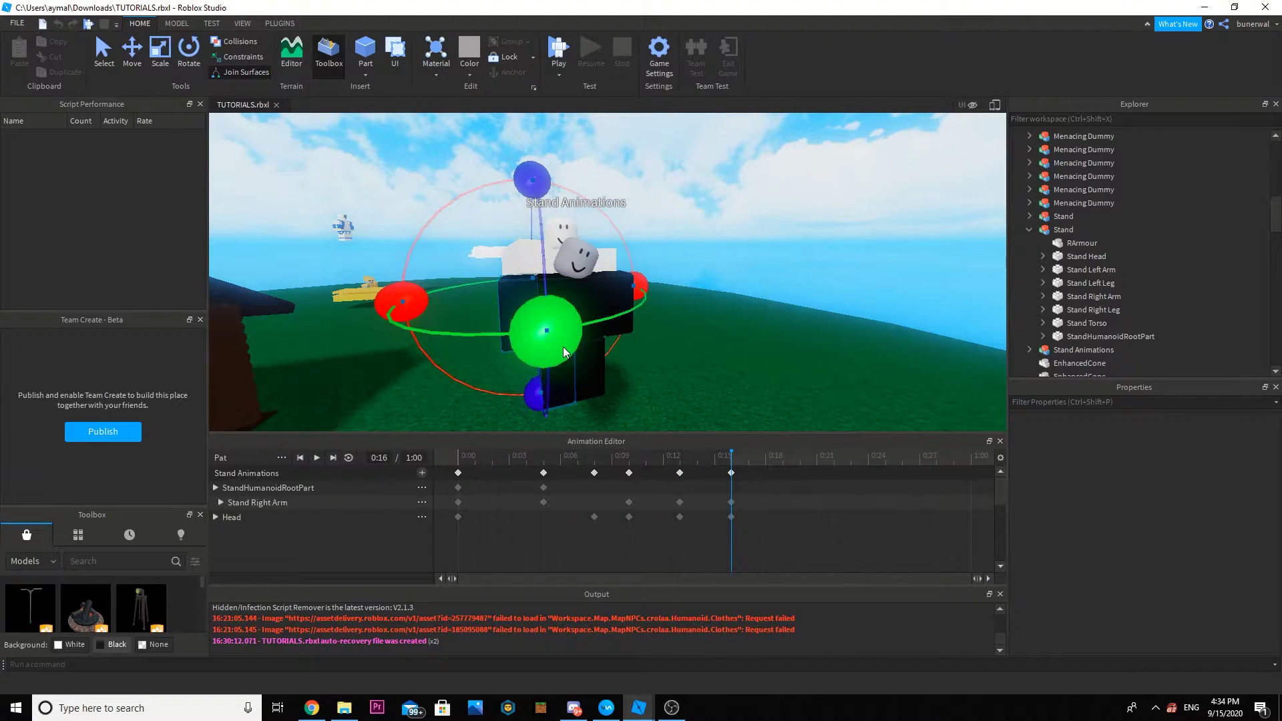
click(564, 353)
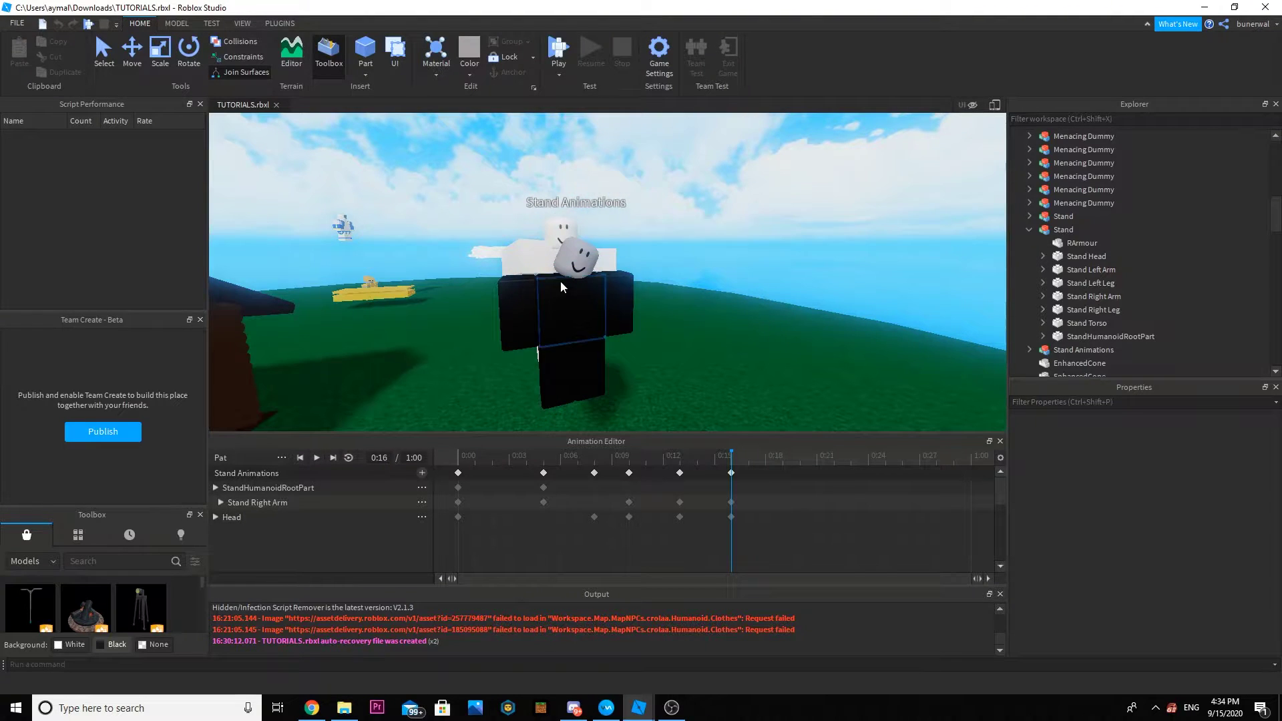
click(528, 295)
right_drag(529, 294, 516, 299)
key(ctrl+y)
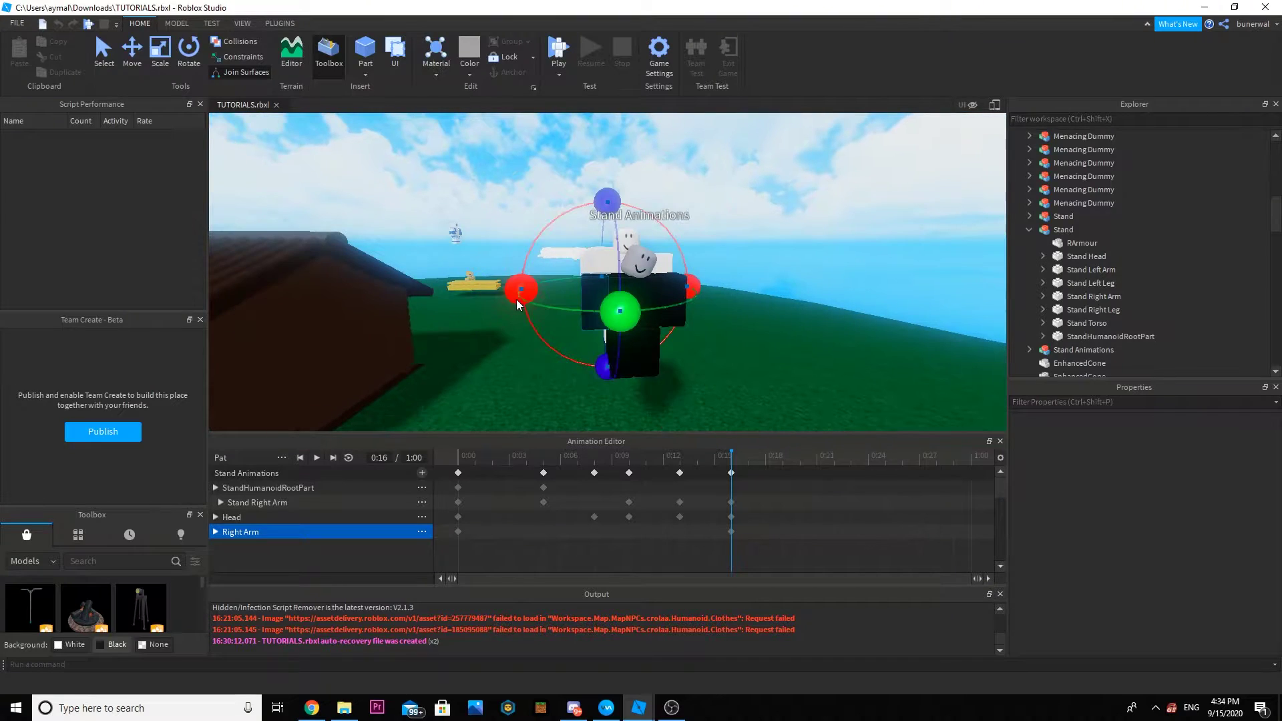
Rotate the character's head back upright at 0:19 and play the animation.
drag(734, 459, 780, 468)
click(647, 271)
drag(575, 241, 529, 282)
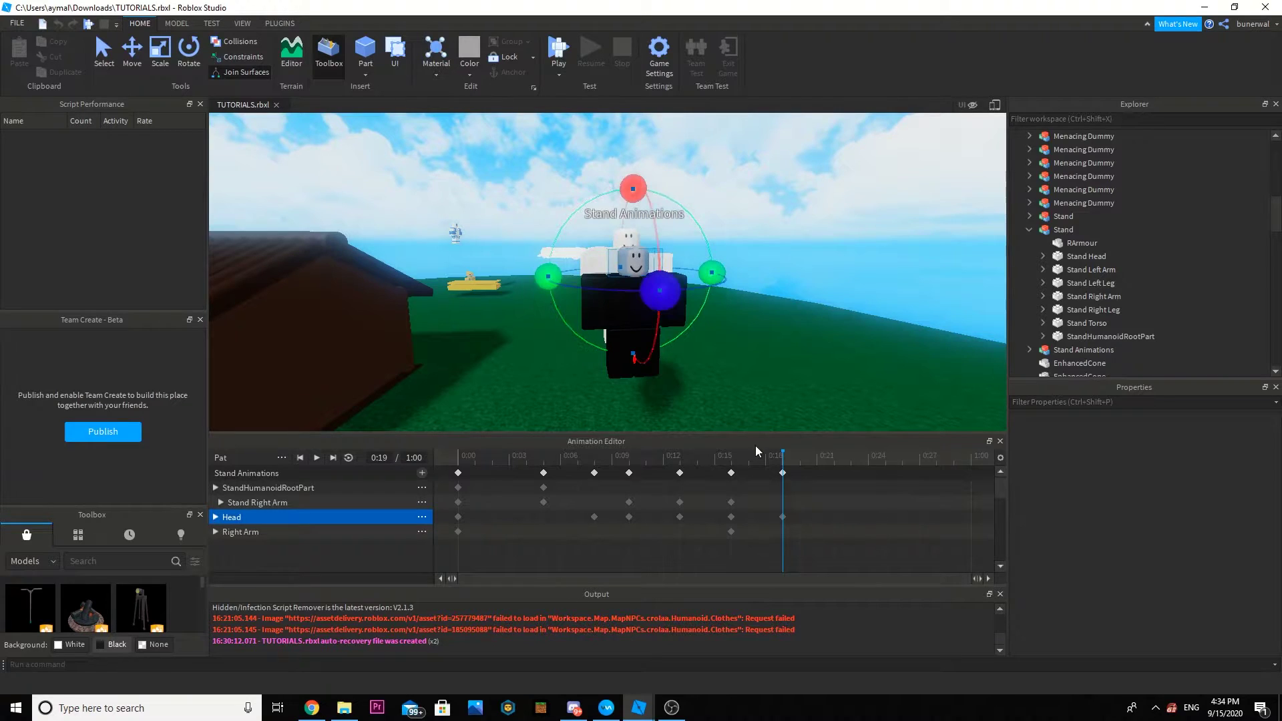
click(737, 456)
key(space)
Move the character's Right Arm keyframe from 0:16 to 0:21.
drag(785, 465, 866, 475)
click(598, 312)
right_drag(599, 313, 598, 318)
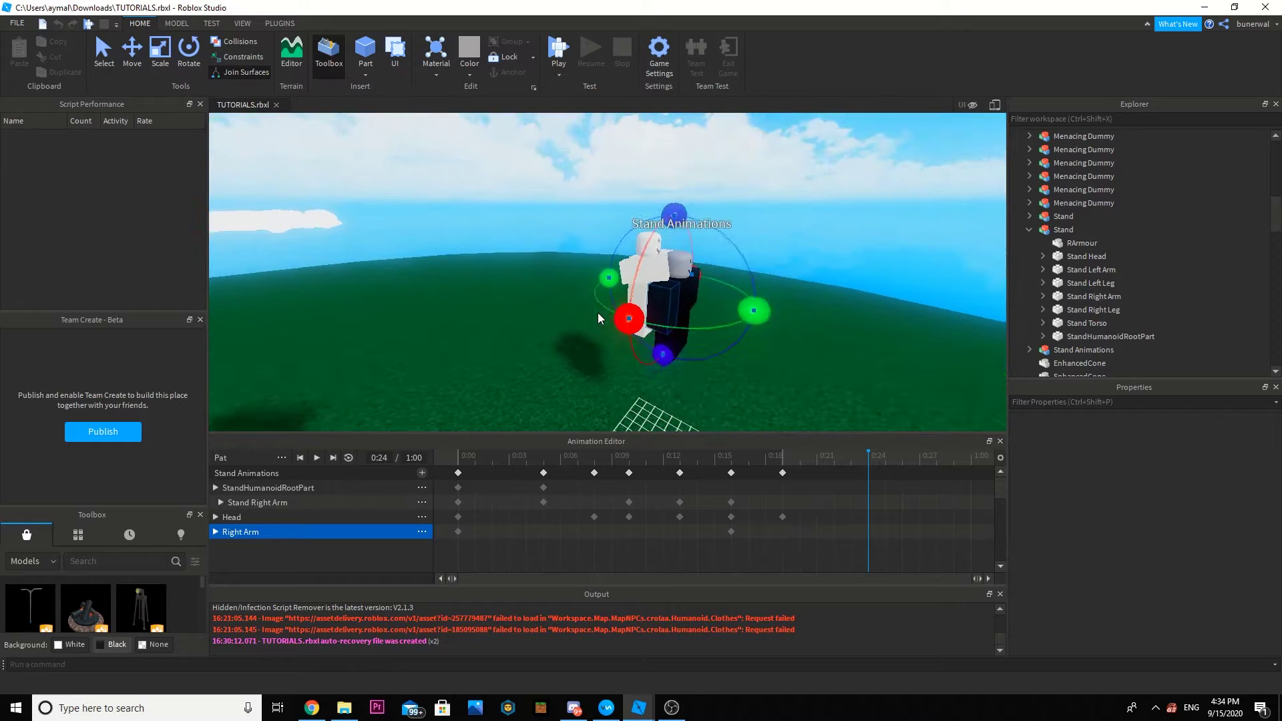
key(d)
key(w)
drag(867, 452, 819, 460)
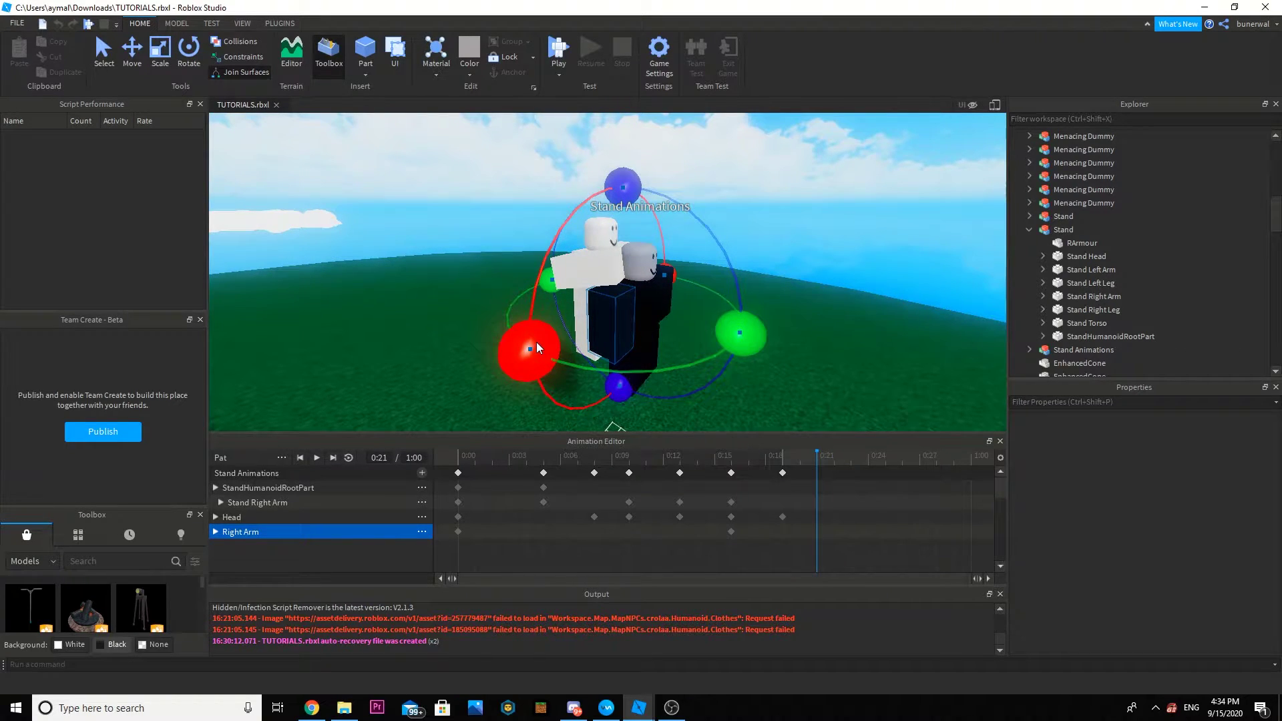
drag(733, 535, 816, 537)
Raise the character's right arm at 0:23 to add a Right Arm keyframe.
drag(842, 458, 867, 457)
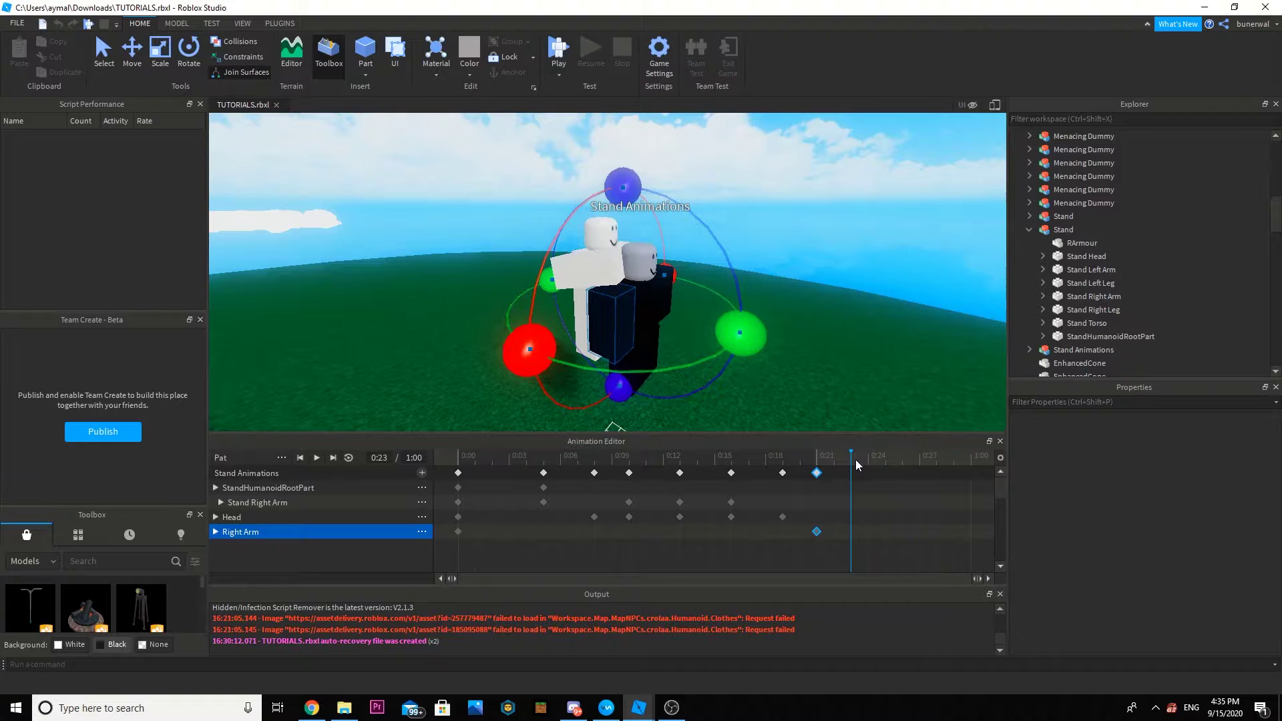
click(859, 467)
right_drag(733, 390, 719, 383)
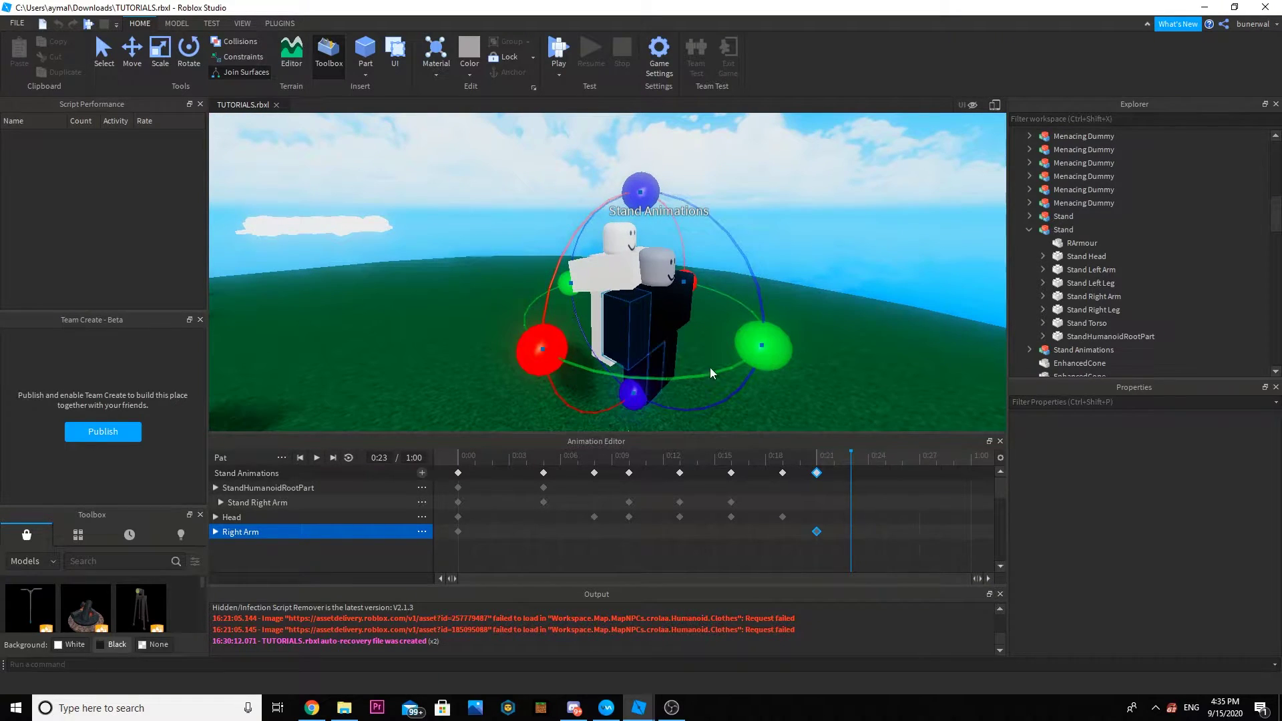
key(d)
right_drag(690, 334, 743, 345)
key(w)
scroll(743, 344, down, 5)
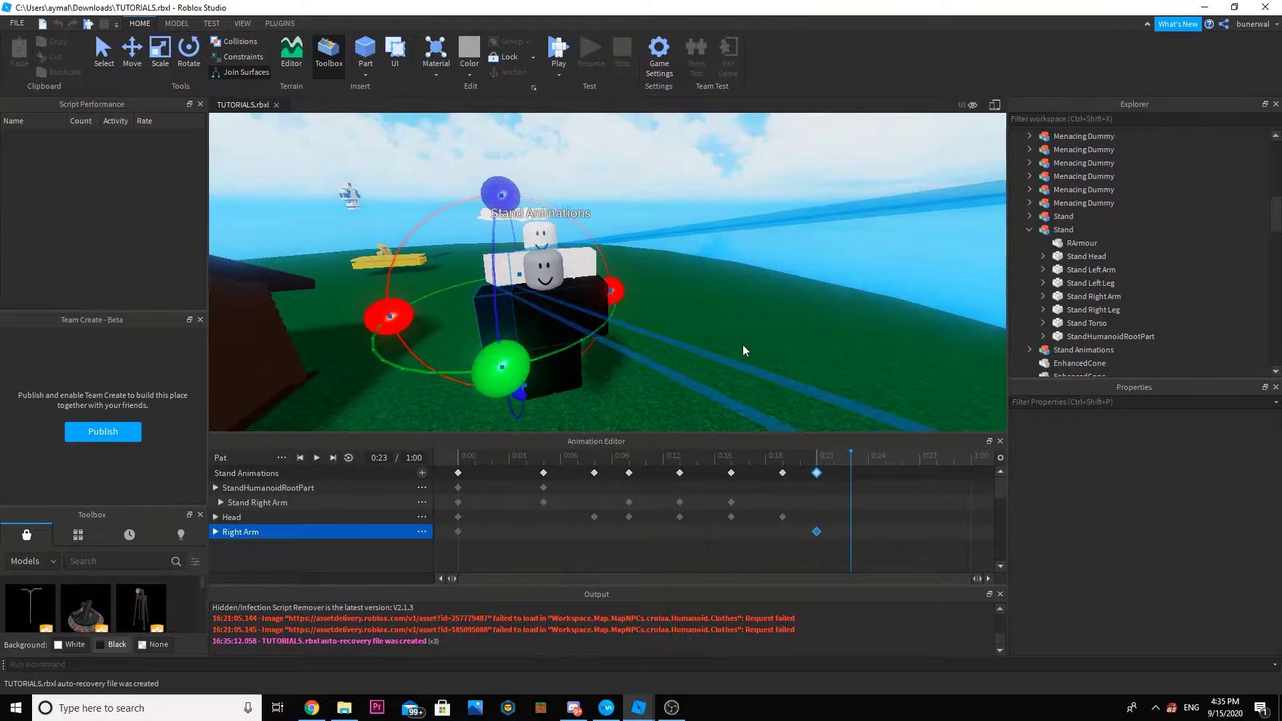
right_drag(609, 372, 609, 372)
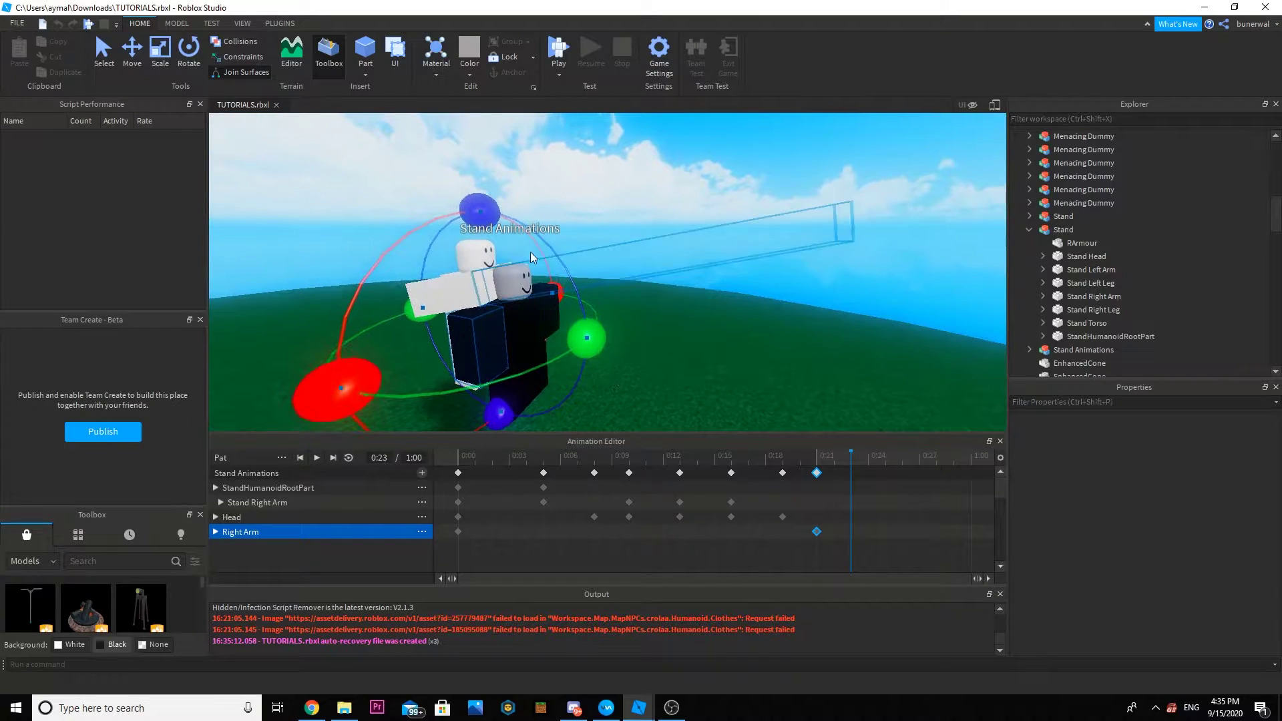
drag(461, 215, 538, 438)
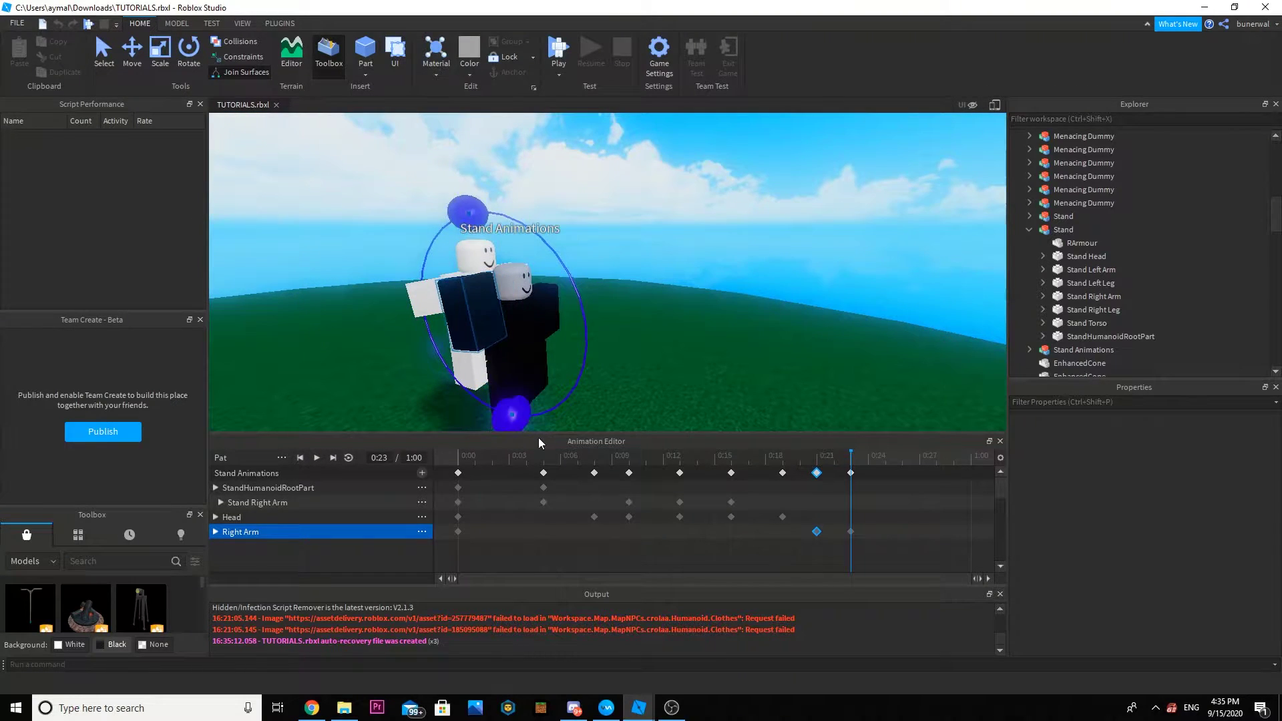
Play the animation from the start and check the right arm's raise from the front.
scroll(579, 379, up, 5)
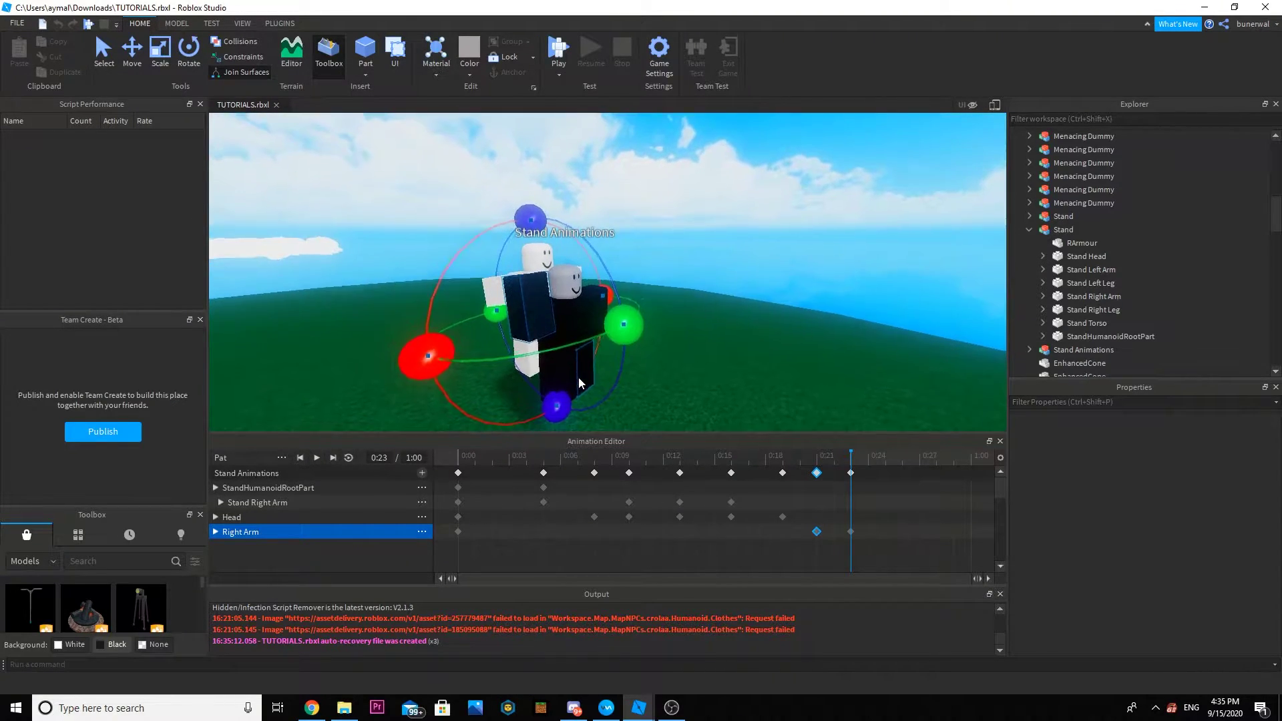
scroll(578, 378, down, 5)
right_drag(578, 378, 578, 377)
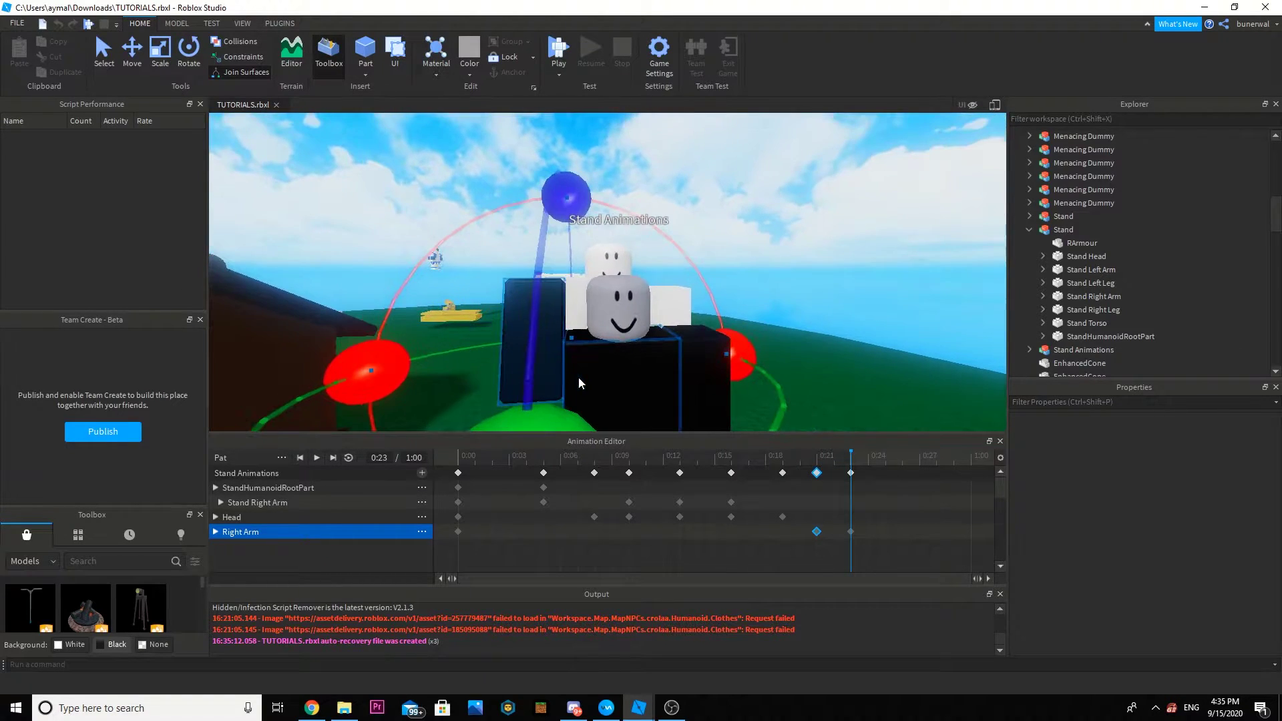
drag(804, 457, 454, 464)
click(316, 458)
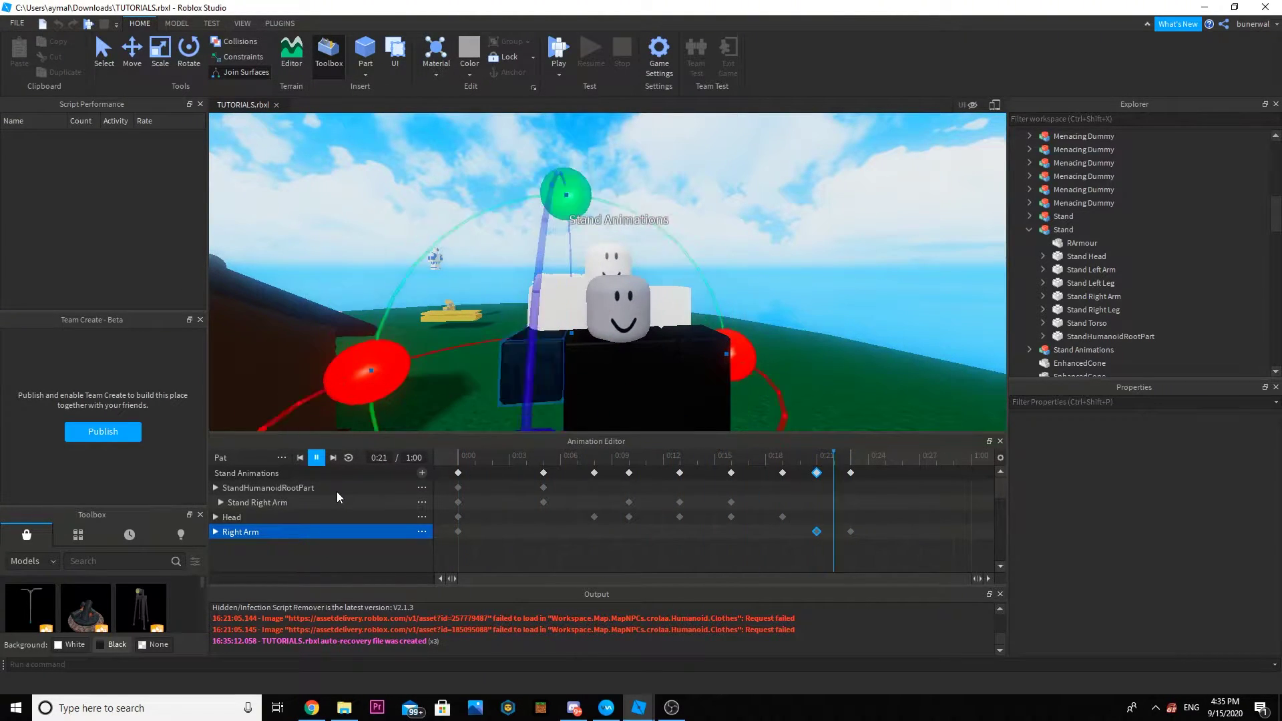
Move the raised Right Arm keyframe from 0:23 to 0:24 and scrub through the motion.
drag(850, 472, 370, 488)
click(828, 459)
right_drag(676, 331, 676, 331)
scroll(676, 332, down, 5)
click(512, 336)
right_drag(541, 319, 538, 321)
scroll(539, 320, up, 2)
drag(590, 439, 821, 474)
click(661, 457)
right_drag(664, 344, 664, 344)
scroll(695, 347, up, 1)
drag(863, 461, 825, 469)
Delete the Right Arm keyframe at 0:21, play the animation, and delete the remaining one at 0:24.
click(816, 532)
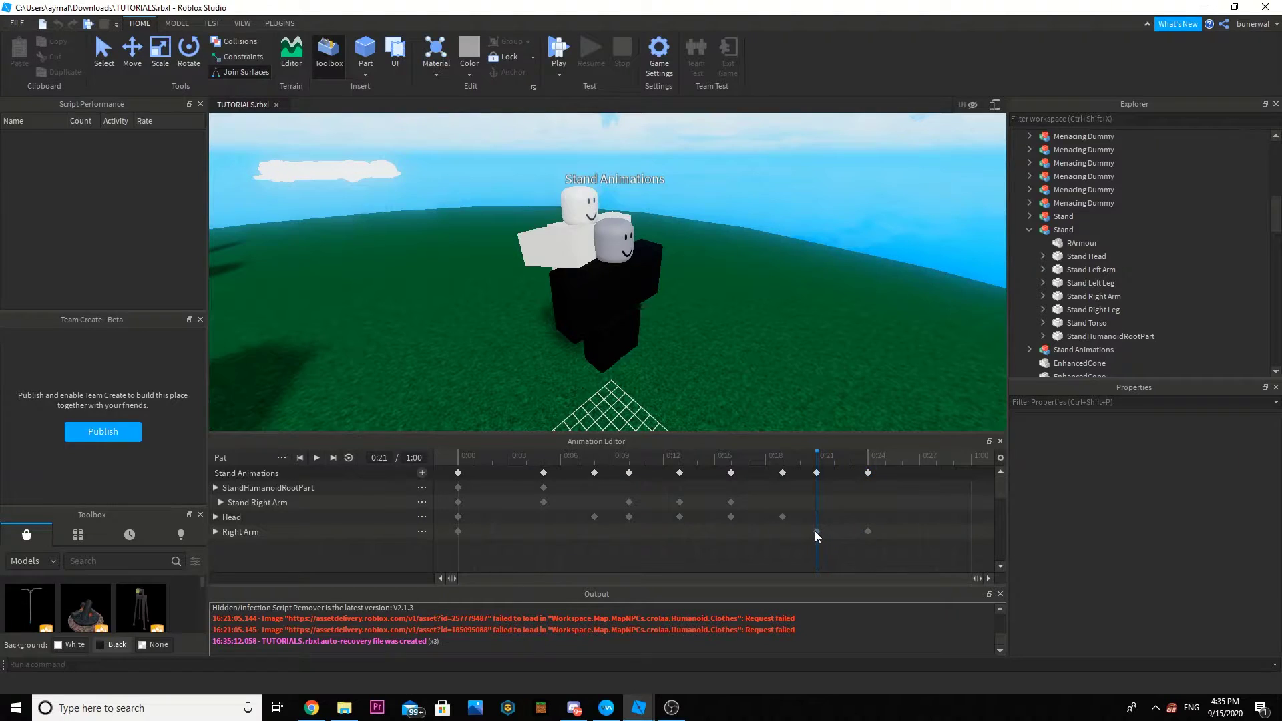
right_click(816, 531)
click(876, 554)
click(877, 549)
drag(845, 463, 407, 459)
key(space)
right_click(867, 474)
click(866, 472)
right_click(866, 472)
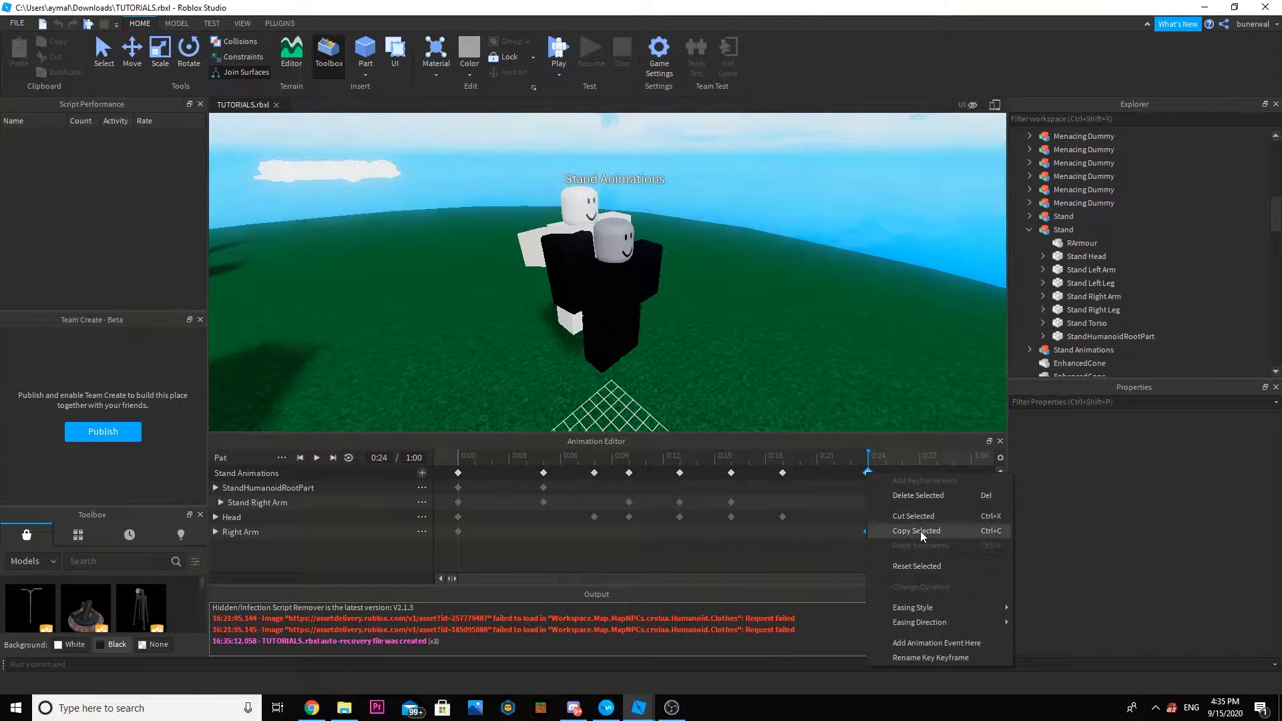
click(923, 497)
Add a lowered Right Arm keyframe at 0:22 and raise the character's right arm at 0:24.
drag(800, 462, 842, 460)
click(563, 311)
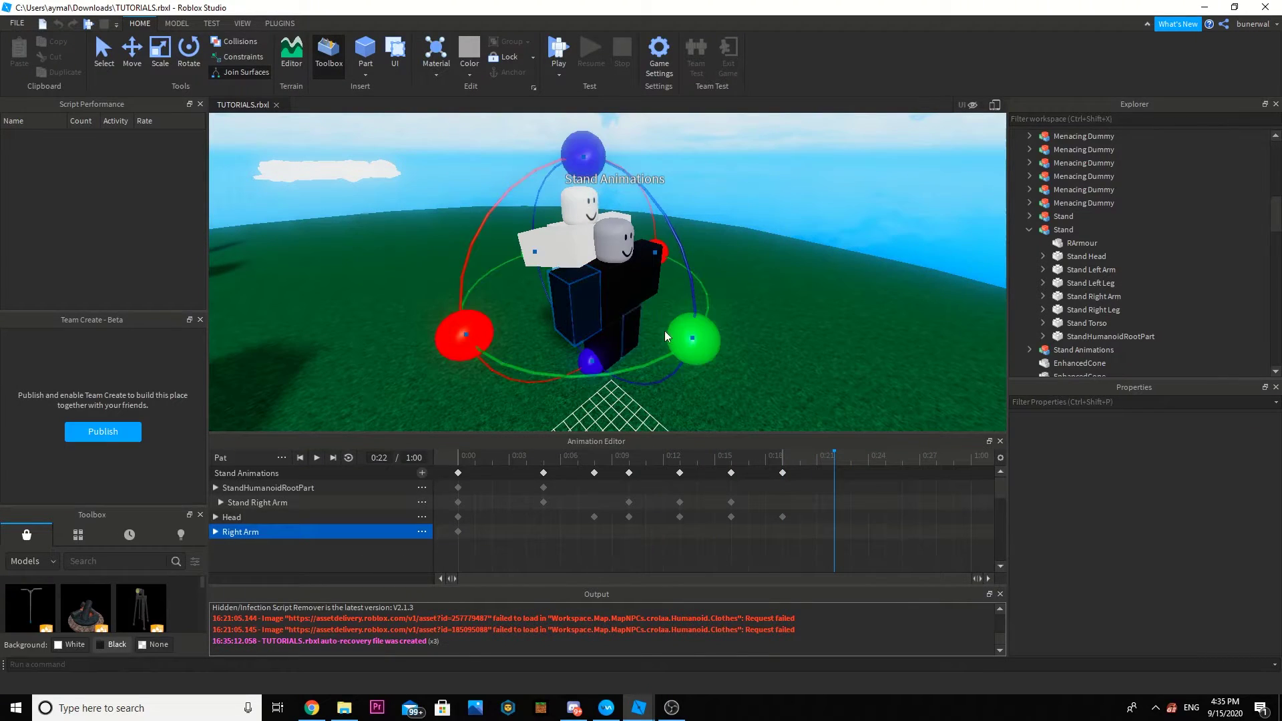
drag(687, 334, 692, 341)
click(868, 456)
scroll(690, 330, up, 2)
drag(544, 183, 555, 390)
click(833, 461)
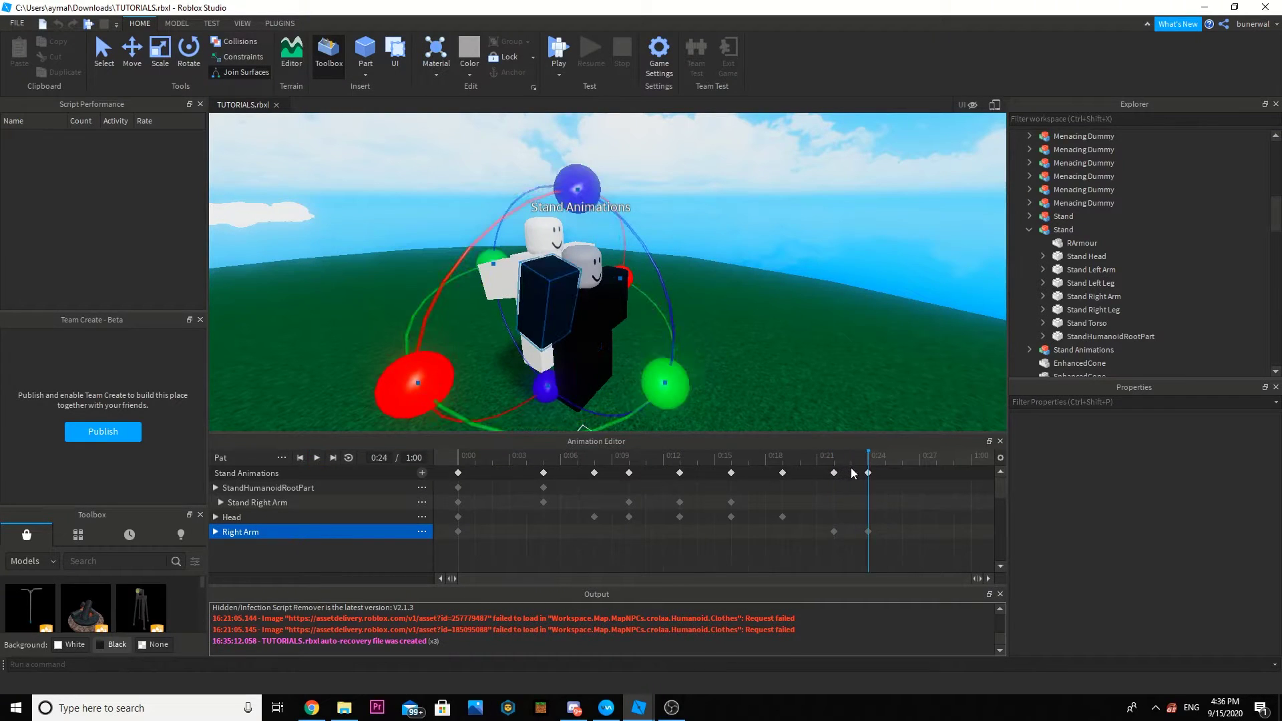
Move the raised Right Arm keyframe from 0:24 to 0:25, adjust its rotation, and scrub through the animation.
drag(868, 473, 886, 472)
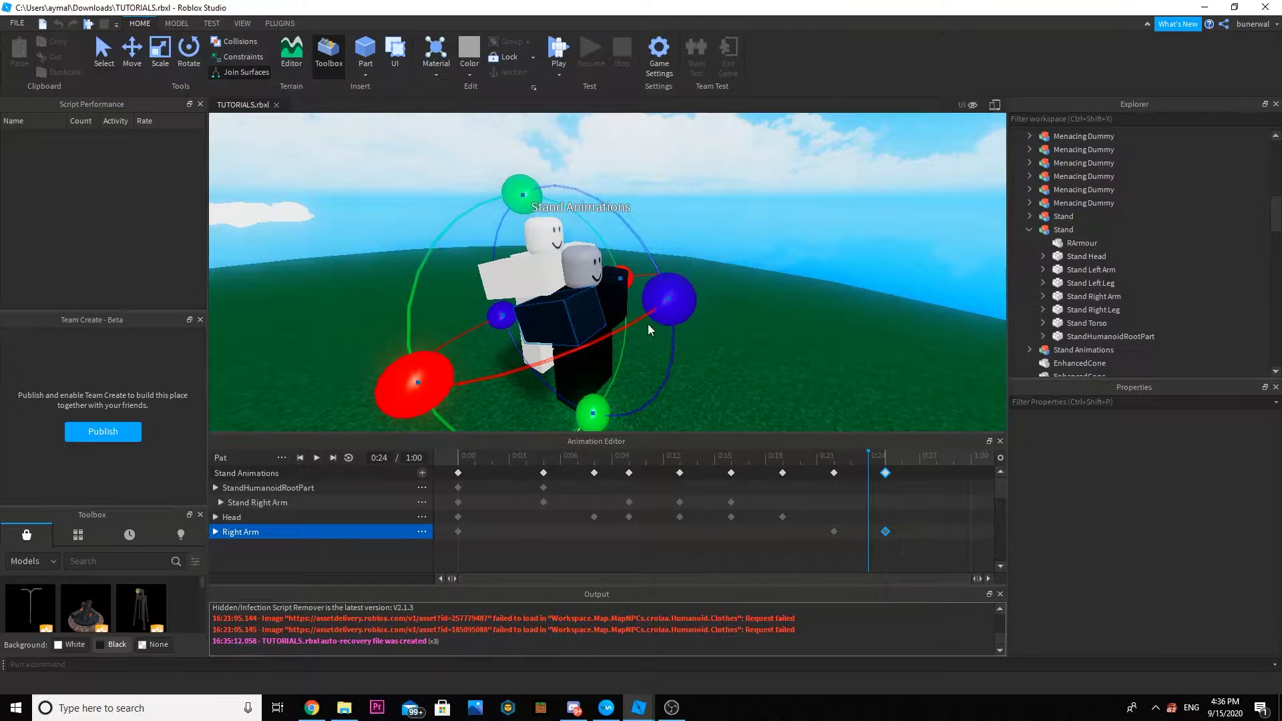
click(883, 457)
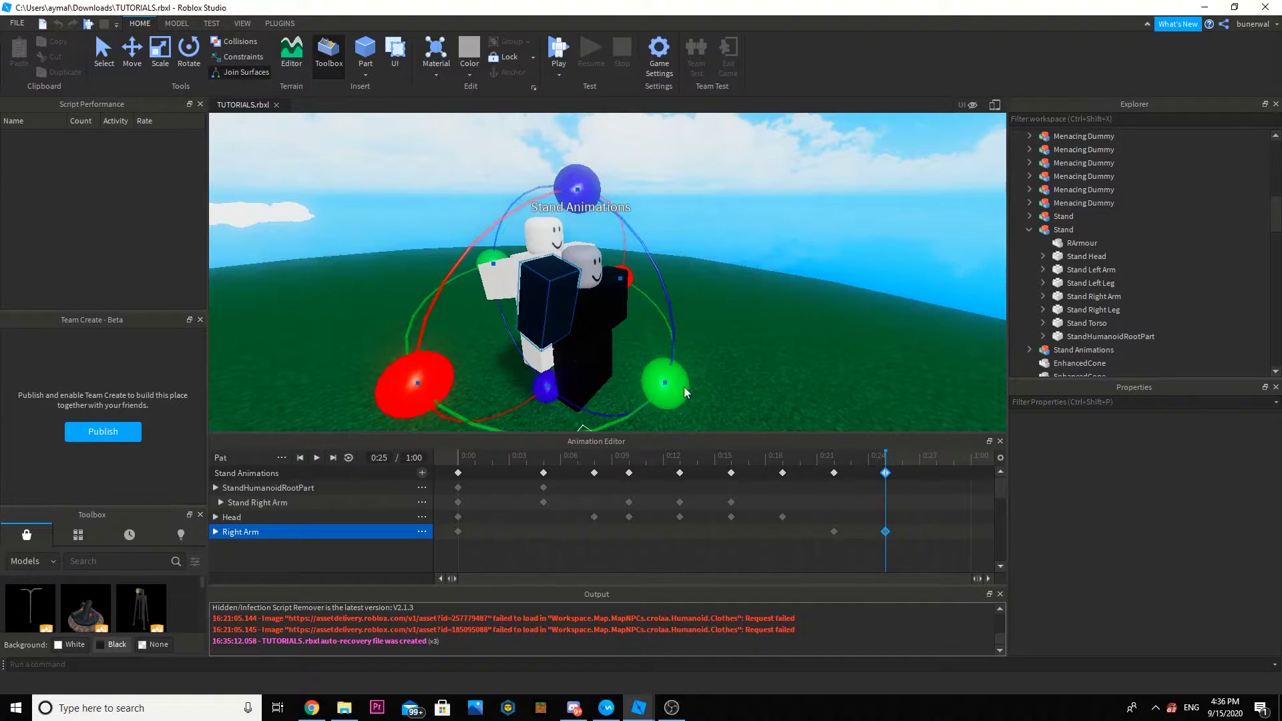
drag(564, 187, 552, 183)
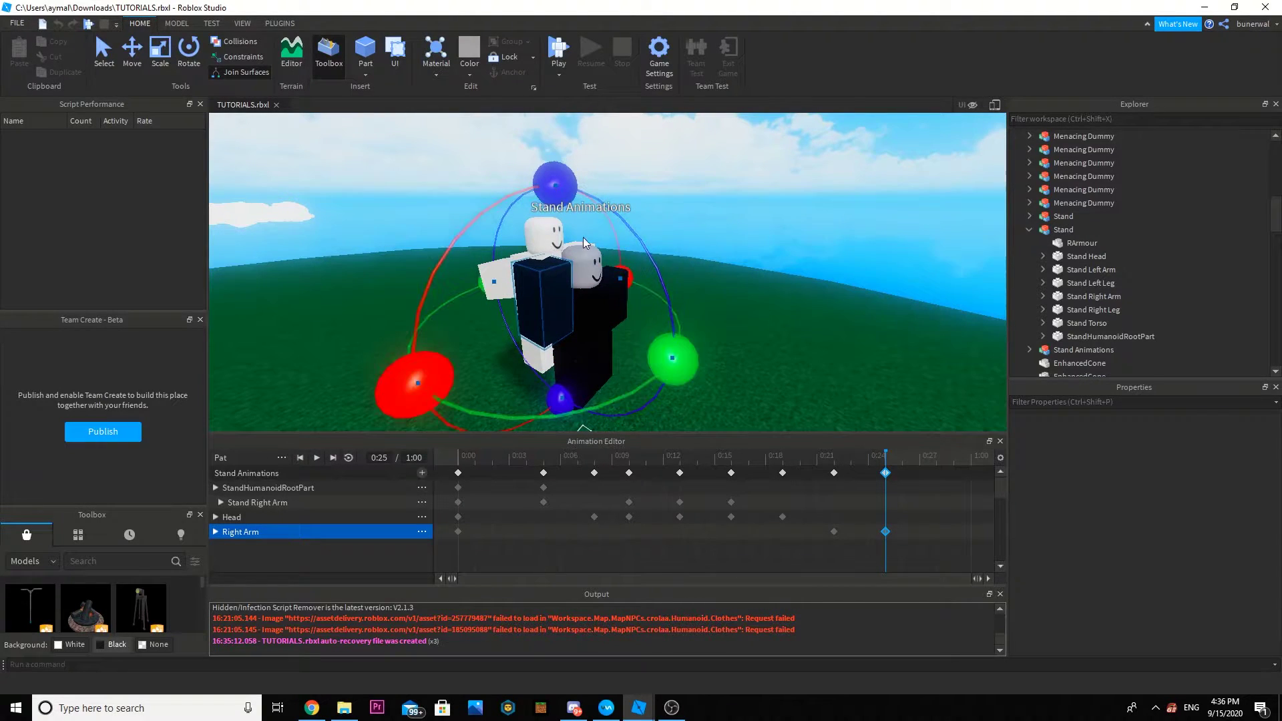
drag(793, 459, 884, 461)
drag(532, 453, 412, 467)
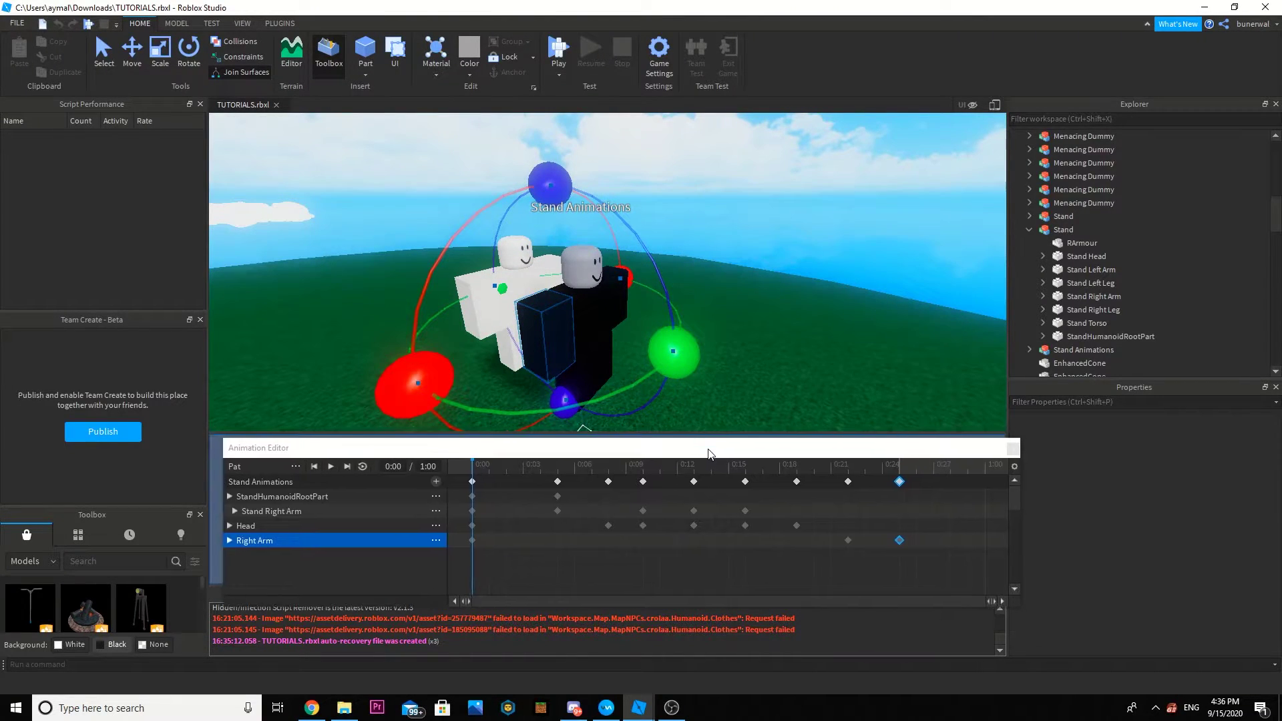
Reposition the stand's StandHumanoidRootPart at 0:19 with the Move tool.
click(734, 462)
drag(735, 466, 779, 476)
right_drag(800, 318, 799, 319)
click(552, 305)
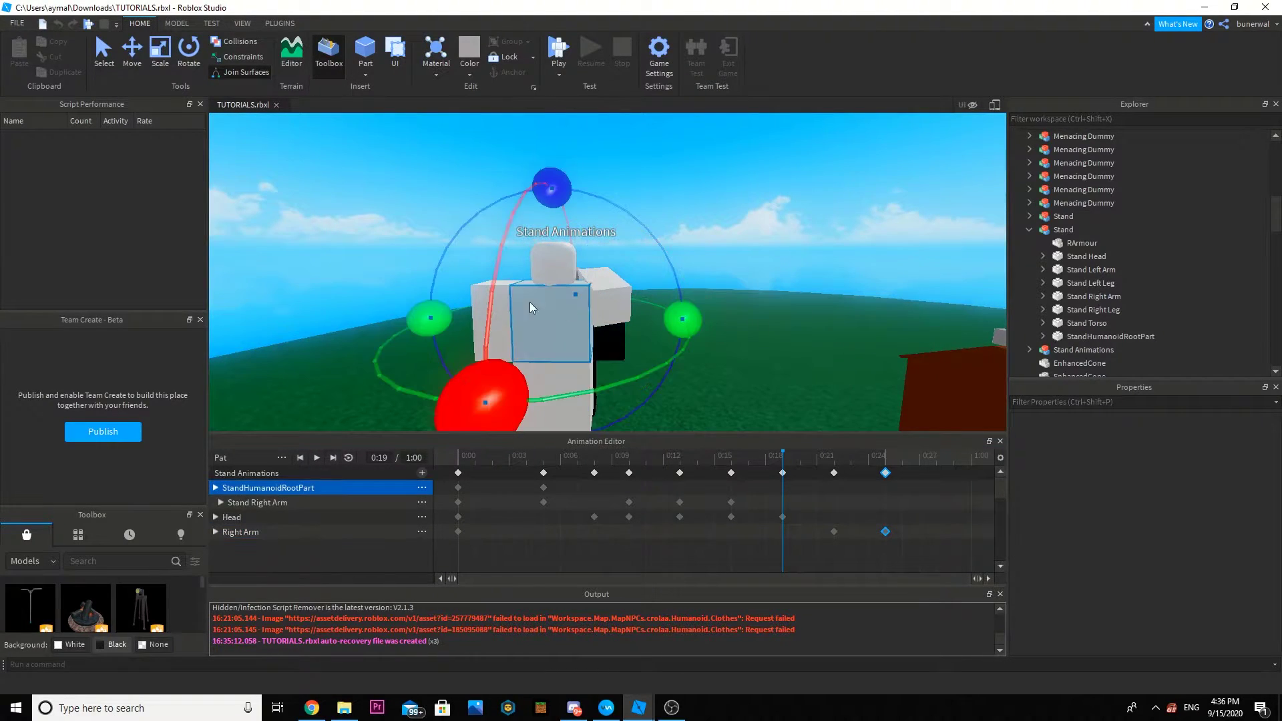
click(131, 61)
right_drag(543, 222, 545, 222)
drag(593, 278, 623, 294)
right_drag(542, 164, 542, 164)
drag(499, 227, 505, 226)
drag(583, 145, 577, 160)
Rotate the Stand Right Arm down to the stand's side at 0:19 and play the animation.
click(546, 233)
right_drag(546, 234, 547, 234)
key(r)
right_drag(716, 193, 668, 218)
drag(568, 235, 571, 237)
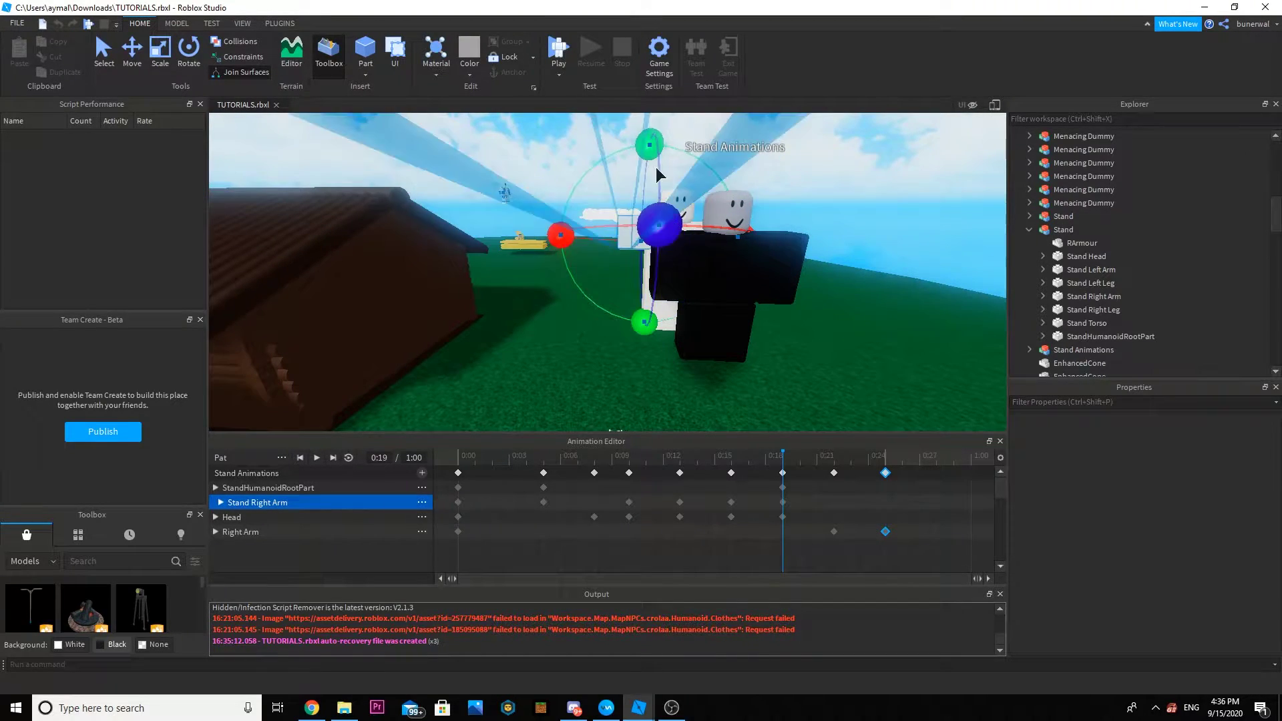
drag(650, 142, 654, 392)
drag(653, 312, 647, 395)
right_drag(649, 319, 674, 299)
drag(569, 226, 531, 219)
drag(506, 453, 299, 443)
key(space)
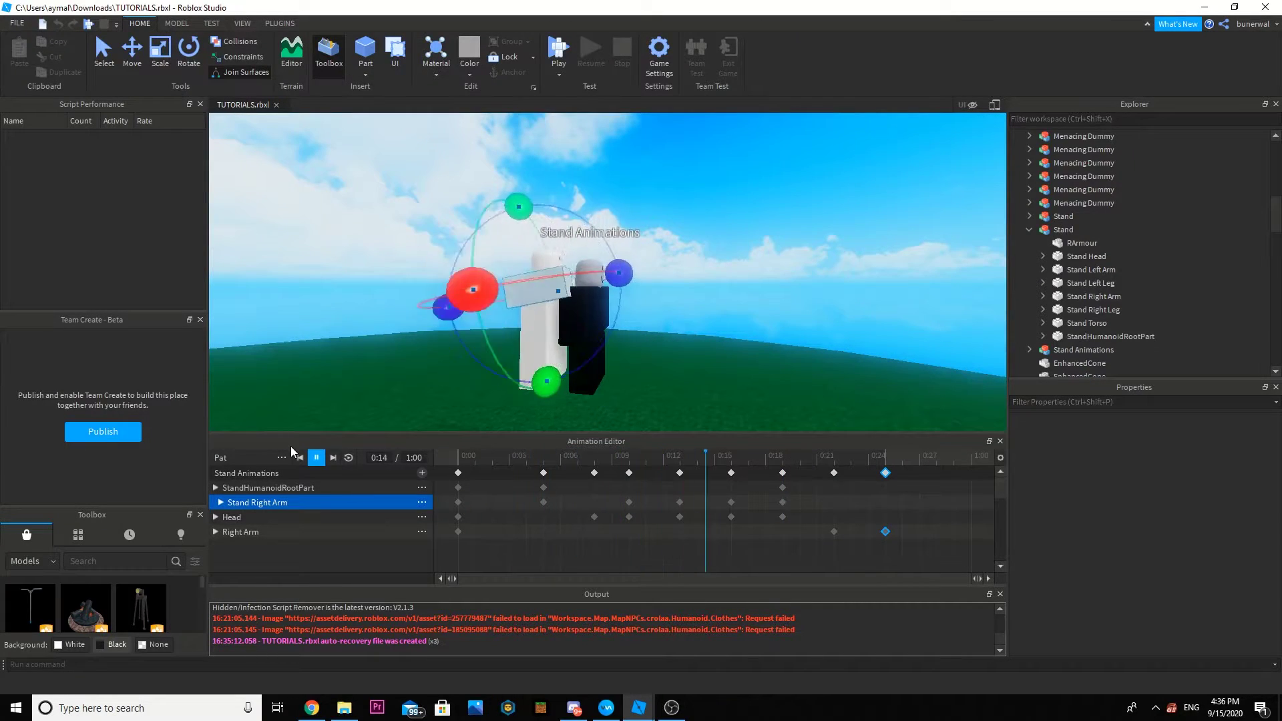
Scrub back from 0:19 and add a StandHumanoidRootPart keyframe at 0:16.
drag(670, 459, 788, 488)
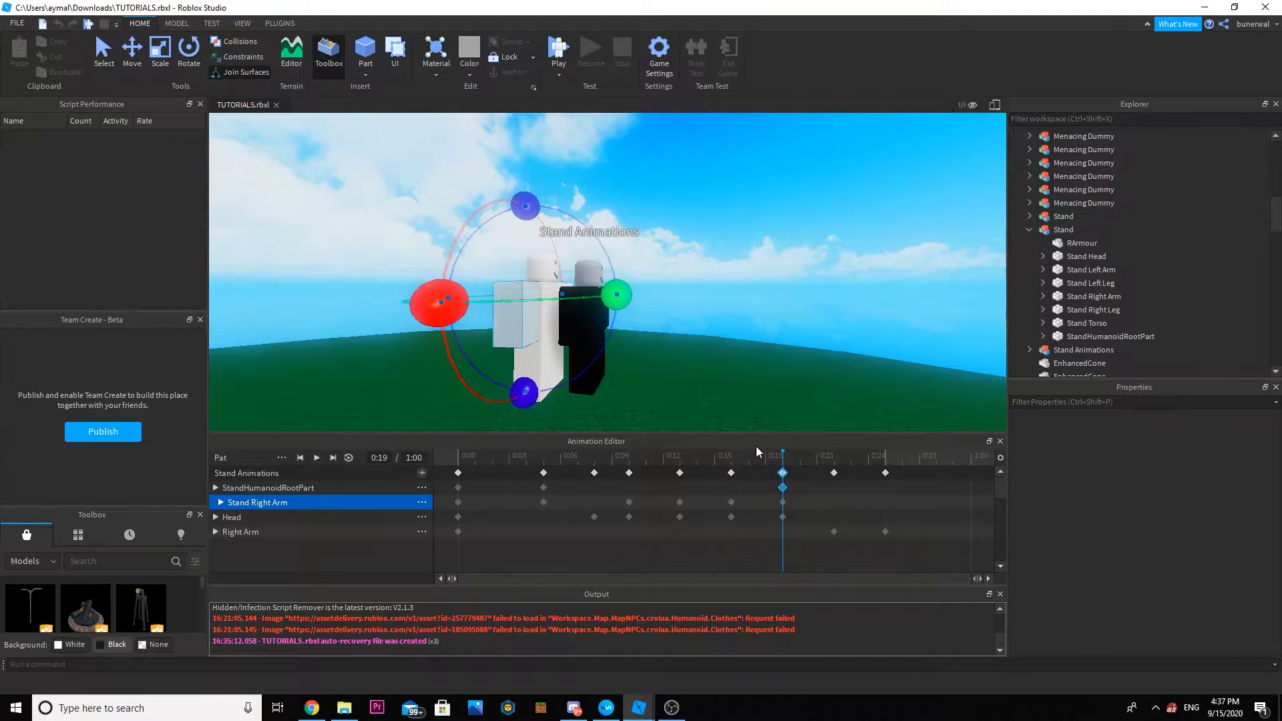
drag(751, 459, 716, 461)
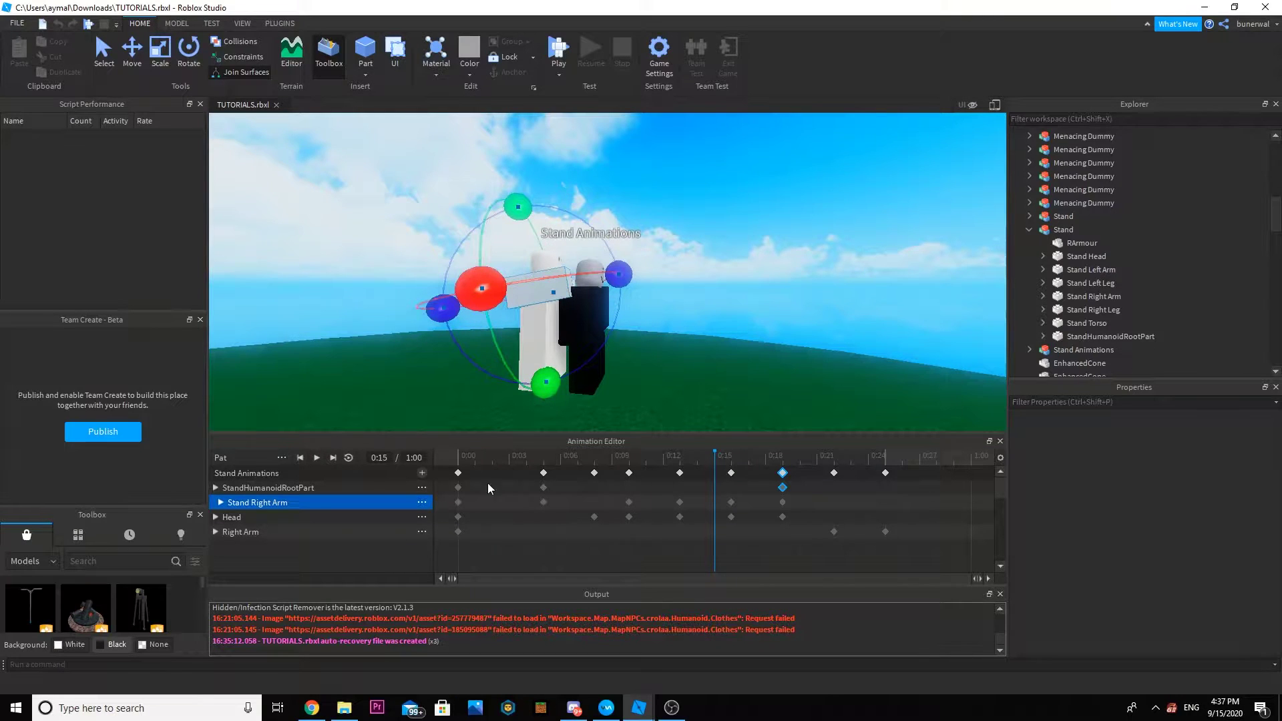
right_drag(592, 336, 582, 337)
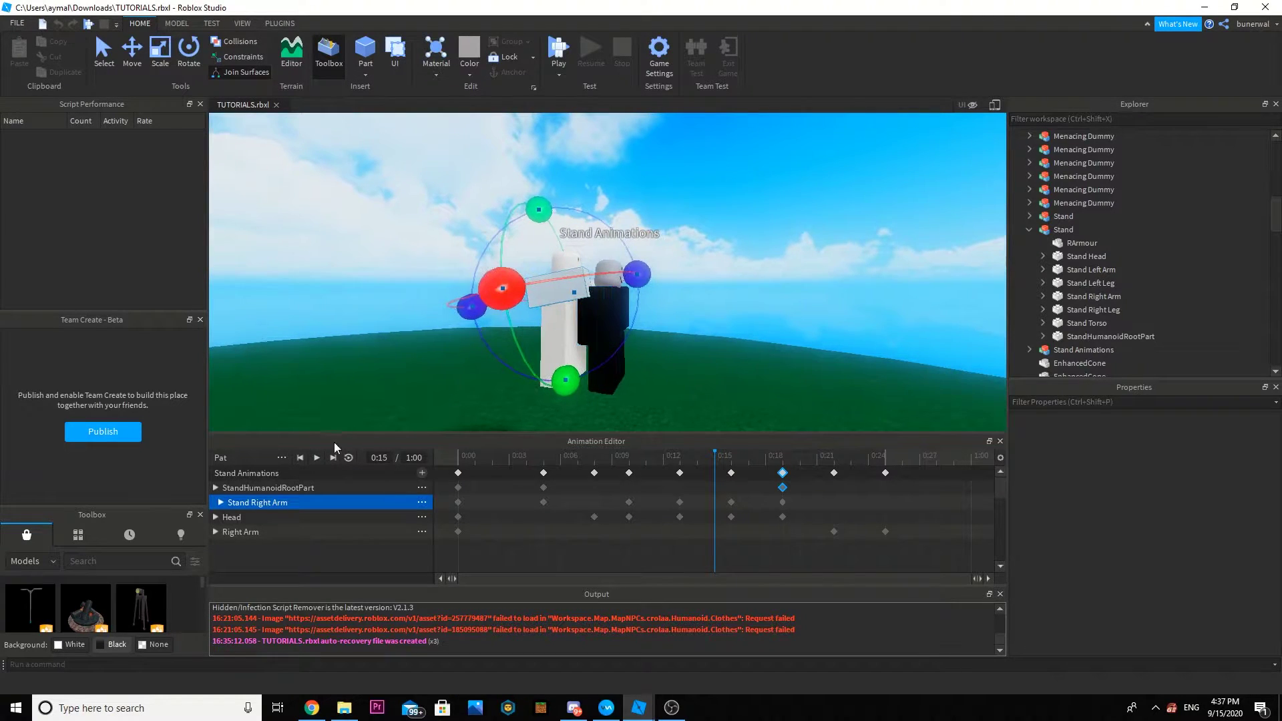
click(316, 486)
click(731, 472)
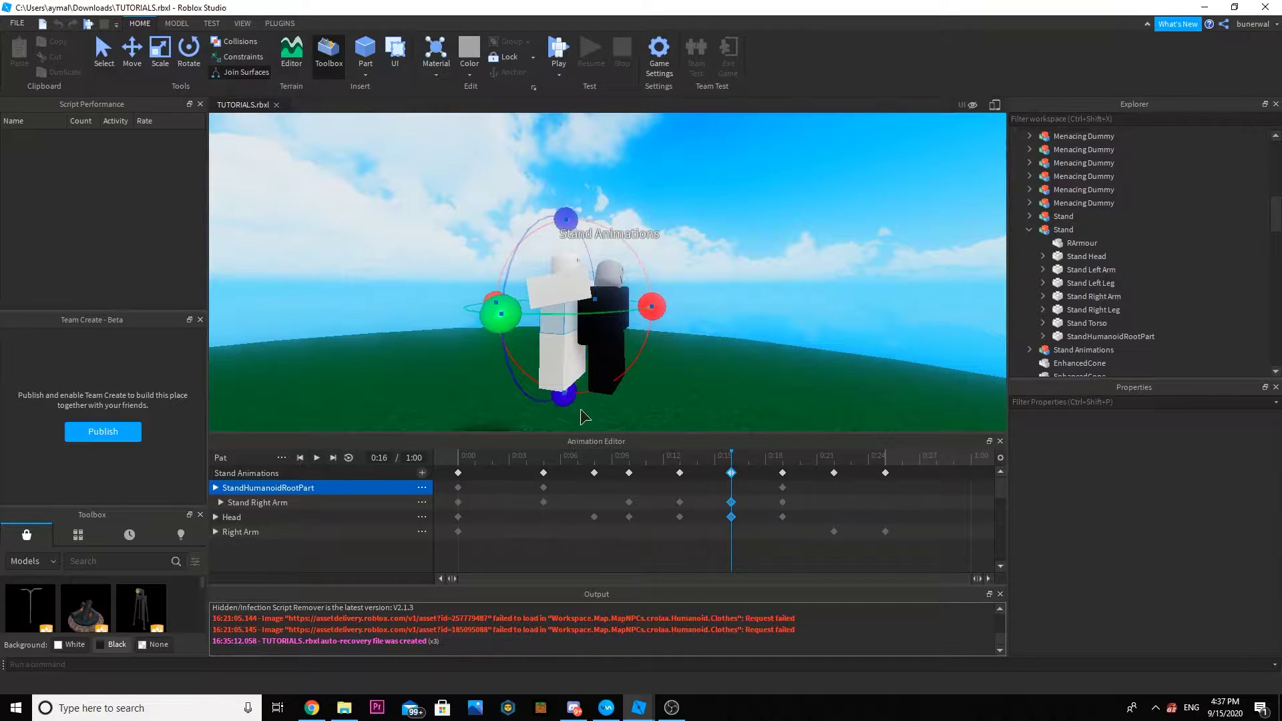
right_drag(619, 422, 621, 422)
Rotate the StandHumanoidRootPart at 0:25 and play the animation.
click(885, 457)
right_drag(628, 325, 620, 324)
click(619, 324)
click(663, 366)
key(r)
drag(767, 340, 807, 364)
key(r)
drag(886, 456, 86, 486)
key(space)
scroll(750, 321, down, 5)
key(space)
Add a Stand Head keyframe at 0:22 and turn the stand's head at 0:25.
right_drag(502, 399, 586, 336)
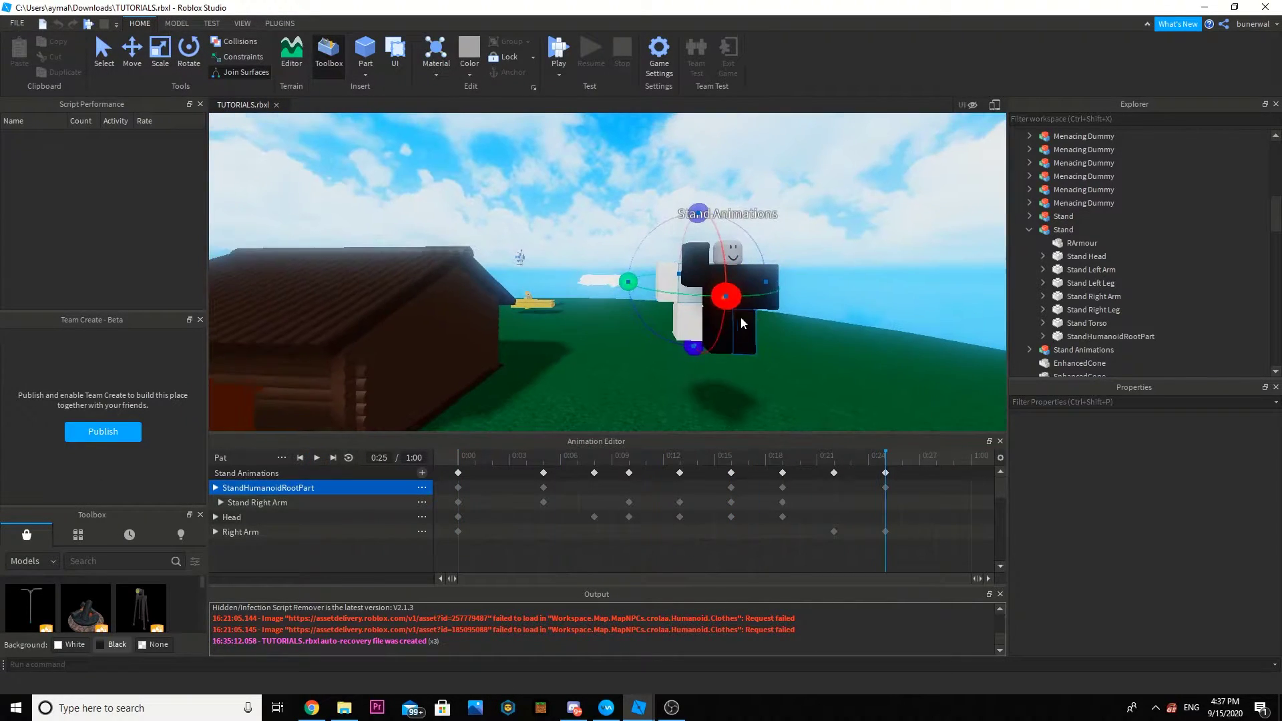
click(639, 326)
drag(886, 457, 834, 454)
drag(533, 337, 542, 341)
click(886, 457)
drag(670, 247, 661, 244)
key(space)
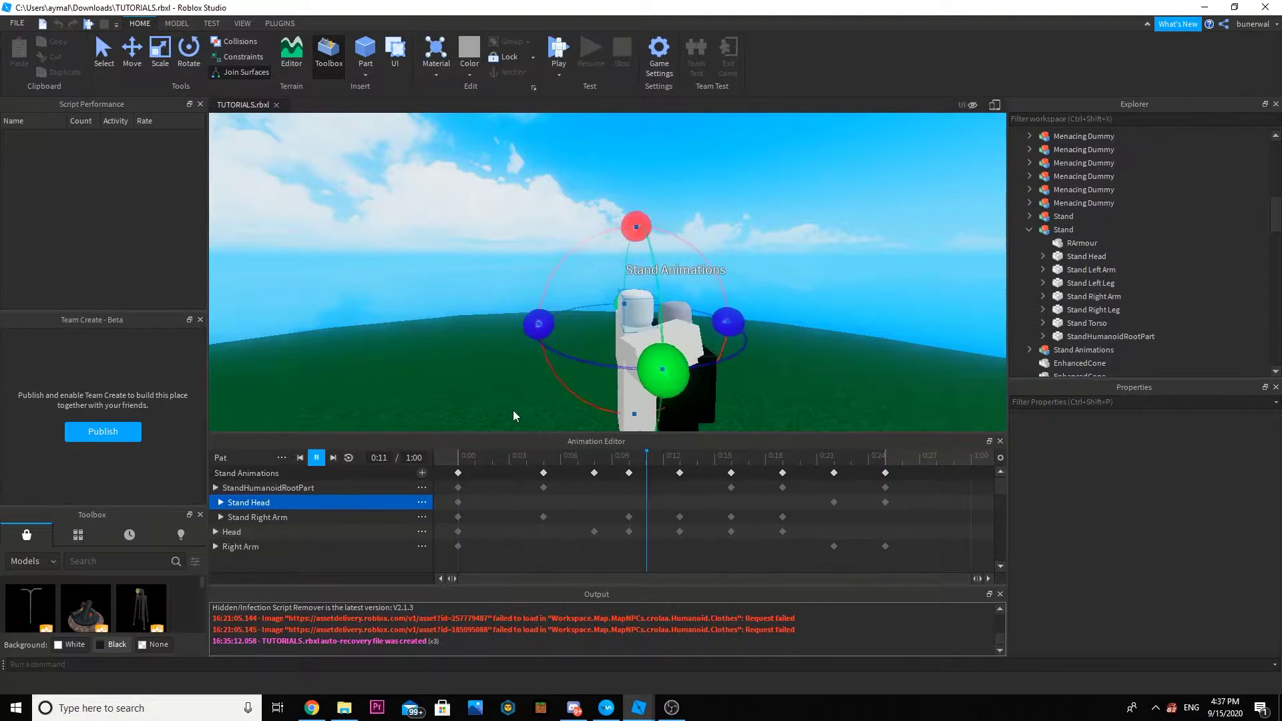
Set the animation length to 3:00.
right_drag(504, 415, 586, 415)
scroll(586, 415, down, 3)
click(414, 458)
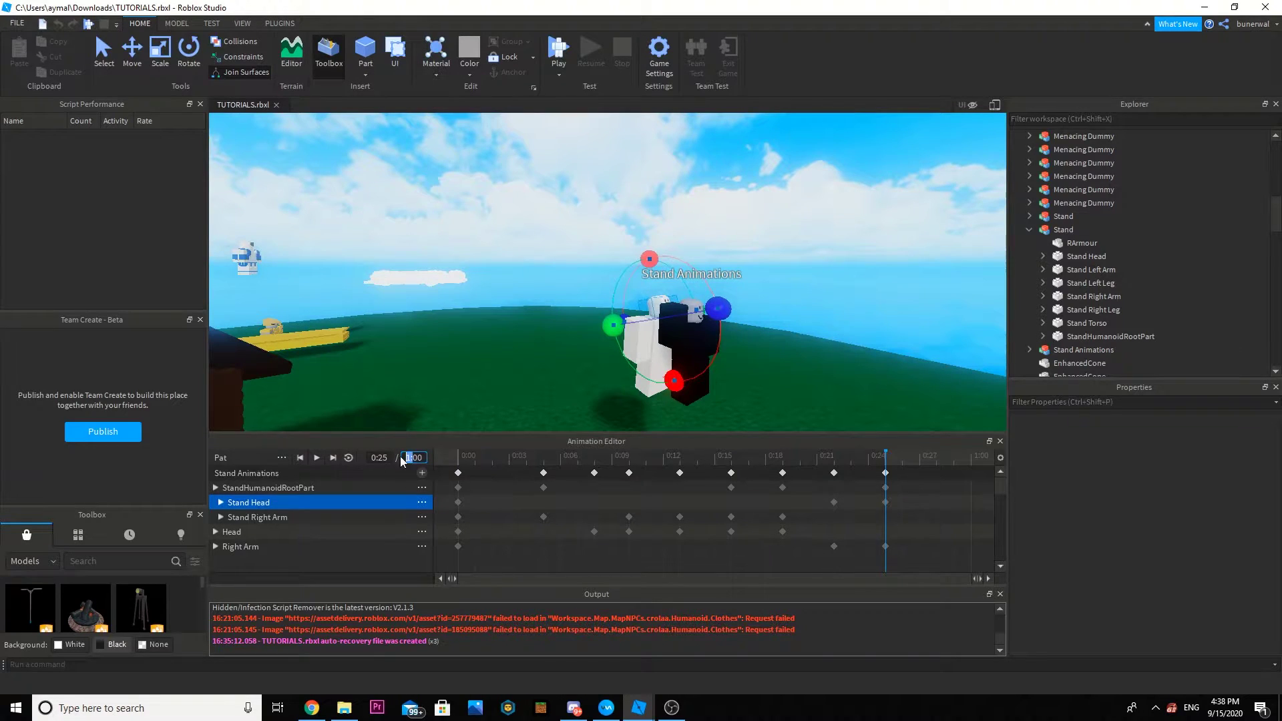
text(200)
key(Return)
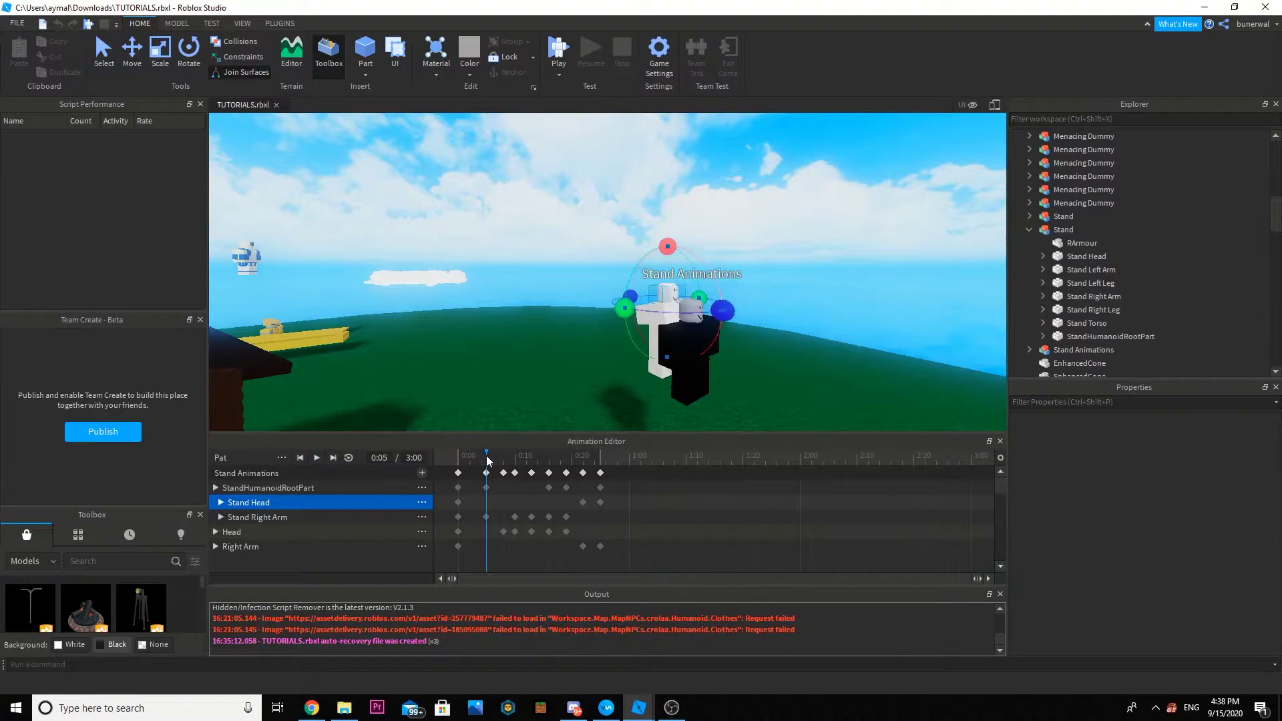
Spread out the keyframes that follow 0:10, placing them at 0:16, 0:21, 0:26 and 1:03.
drag(623, 472, 641, 473)
drag(594, 473, 605, 473)
drag(567, 458, 583, 457)
drag(566, 473, 577, 473)
click(549, 473)
drag(654, 498, 546, 470)
click(571, 483)
click(657, 478)
drag(641, 473, 605, 473)
mouse_move(549, 474)
mouse_down()
mouse_move(578, 475)
mouse_move(549, 473)
mouse_up()
Play the retimed animation and move the final group of keyframes to 1:08.
click(607, 442)
key(space)
click(680, 456)
drag(691, 473, 674, 473)
key(space)
Rotate the Stand Head at 1:06 and move that keyframe to 1:08.
right_drag(735, 381, 622, 416)
click(647, 457)
right_drag(654, 375, 653, 375)
key(s)
drag(574, 458, 665, 457)
click(666, 444)
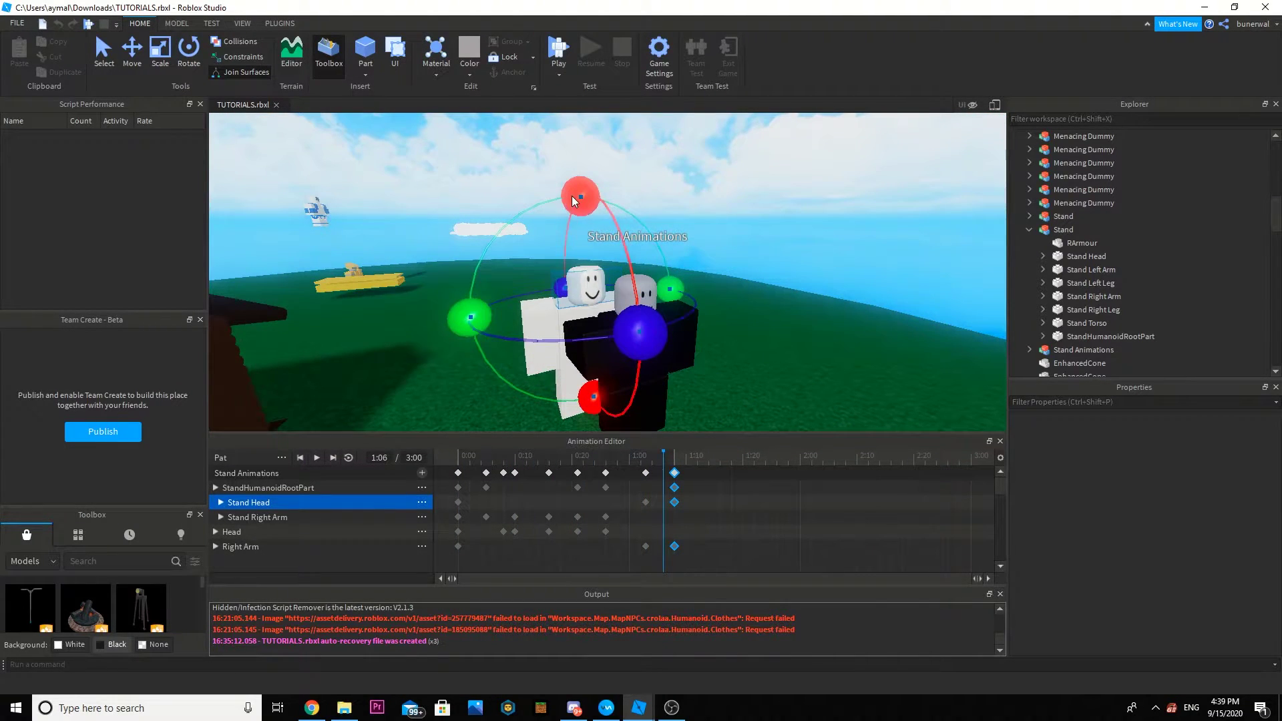
drag(572, 195, 574, 194)
click(675, 457)
drag(663, 474, 675, 476)
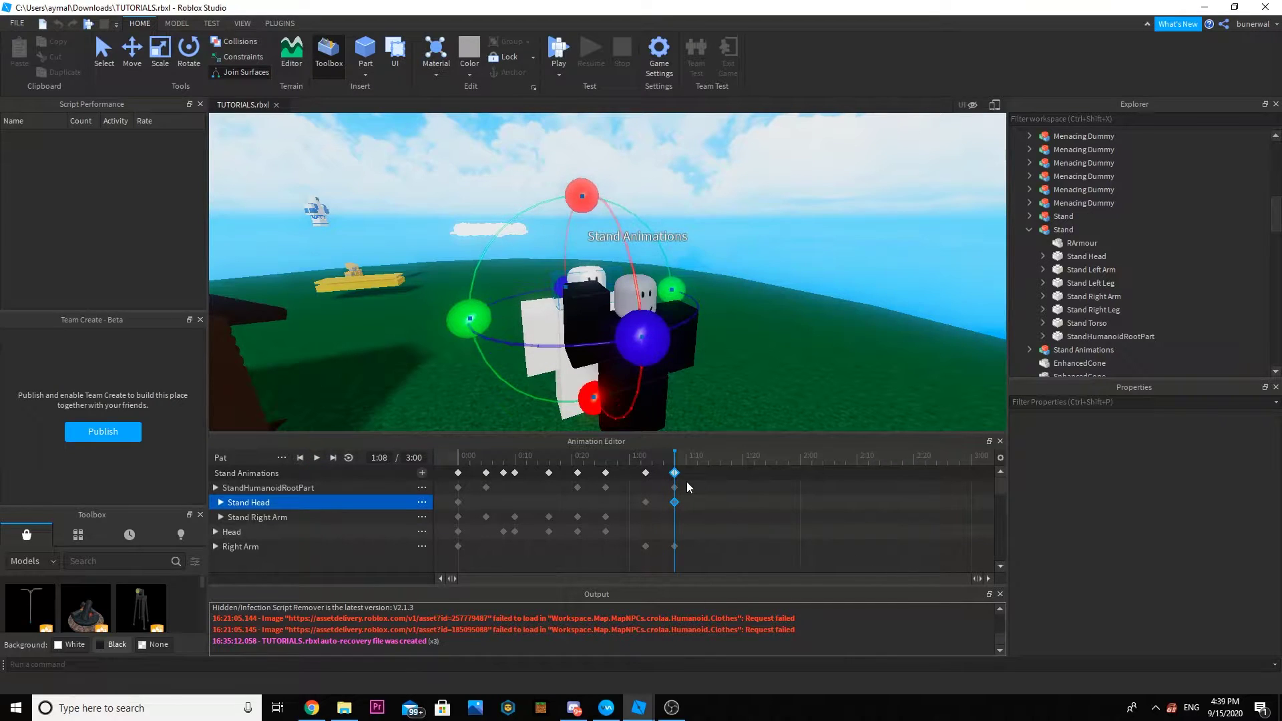
Play the Pat animation and examine both characters from several angles.
click(680, 458)
key(space)
right_drag(699, 366, 699, 366)
key(d)
click(698, 367)
key(a)
key(d)
key(d)
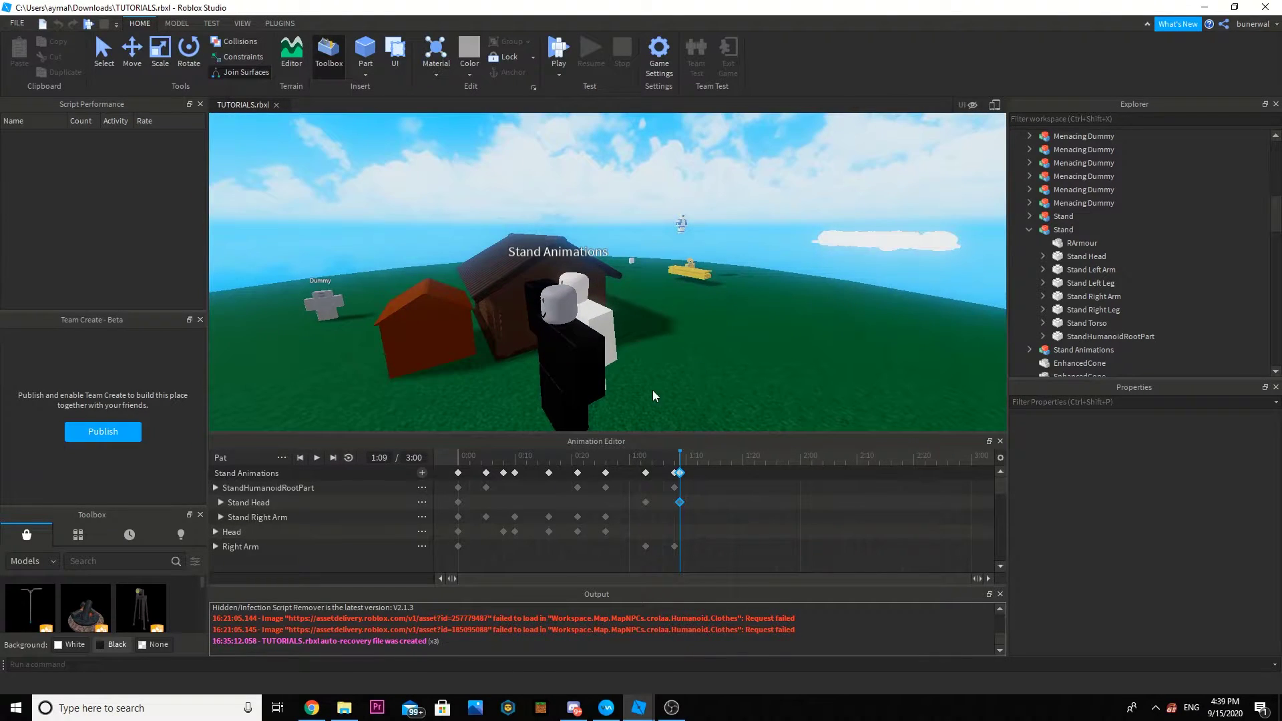
click(281, 458)
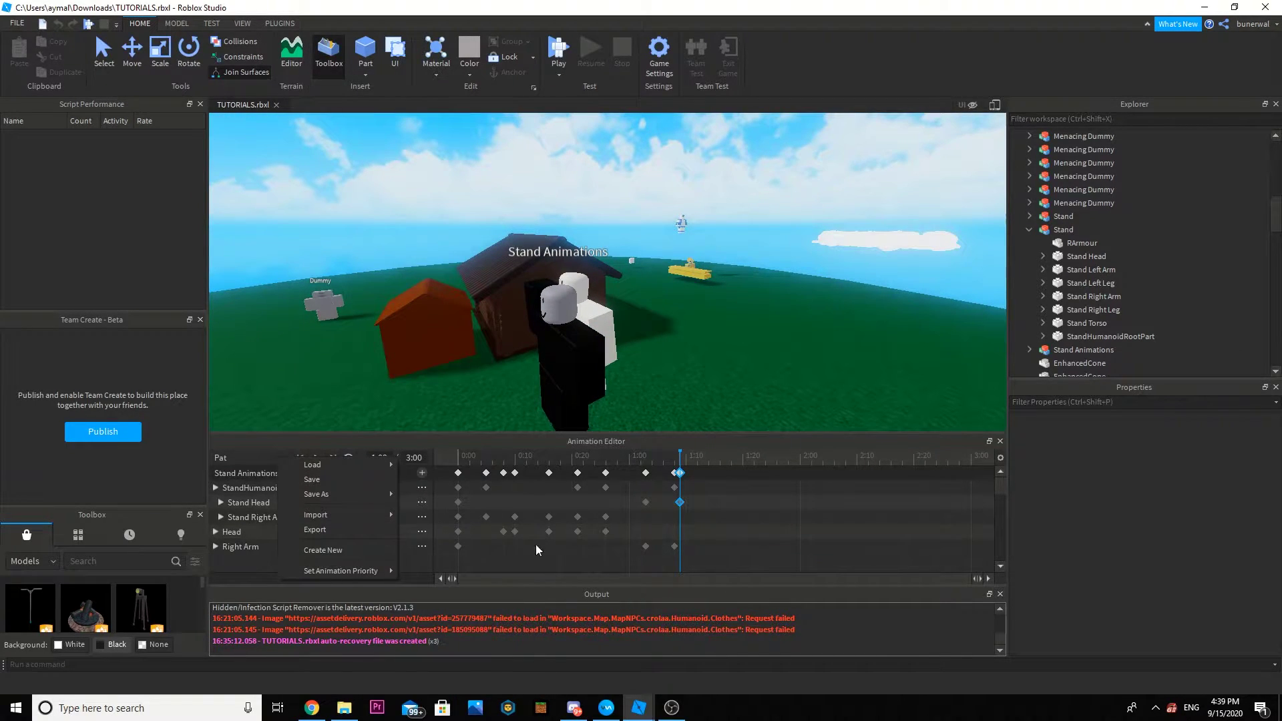
click(735, 320)
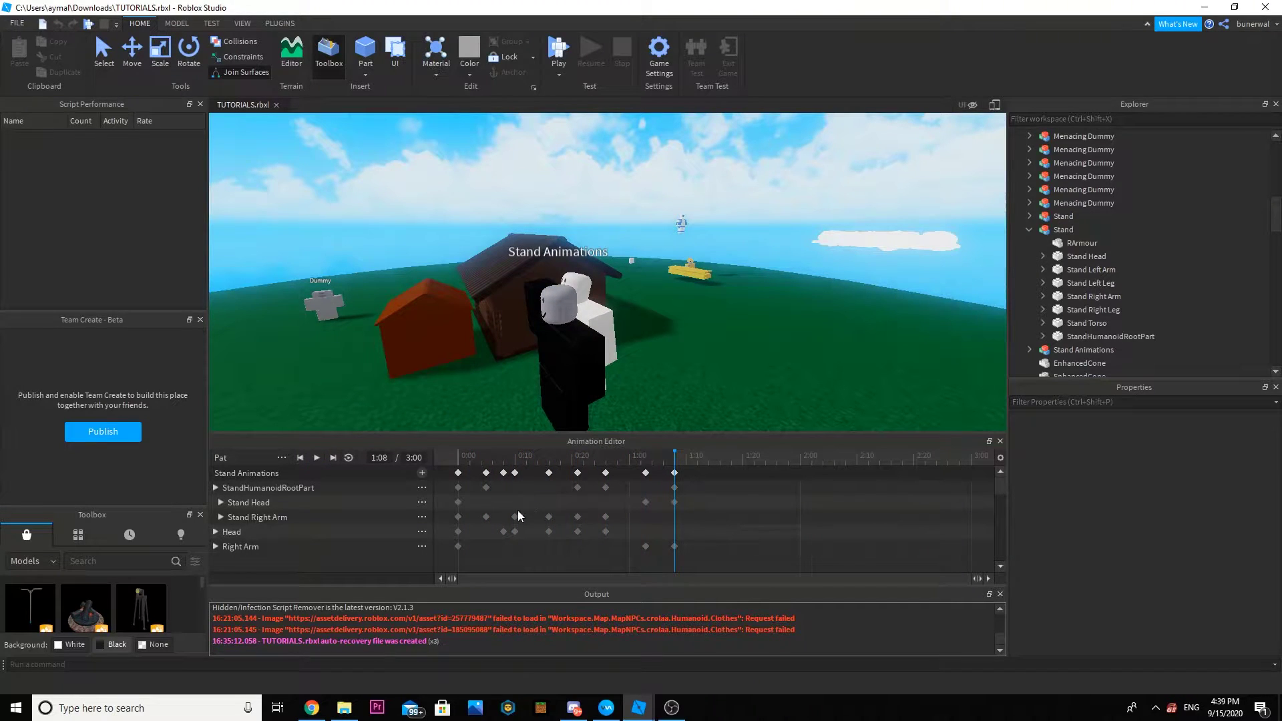
Export the animation as an asset titled Pat with Me as the creator.
click(280, 457)
click(346, 524)
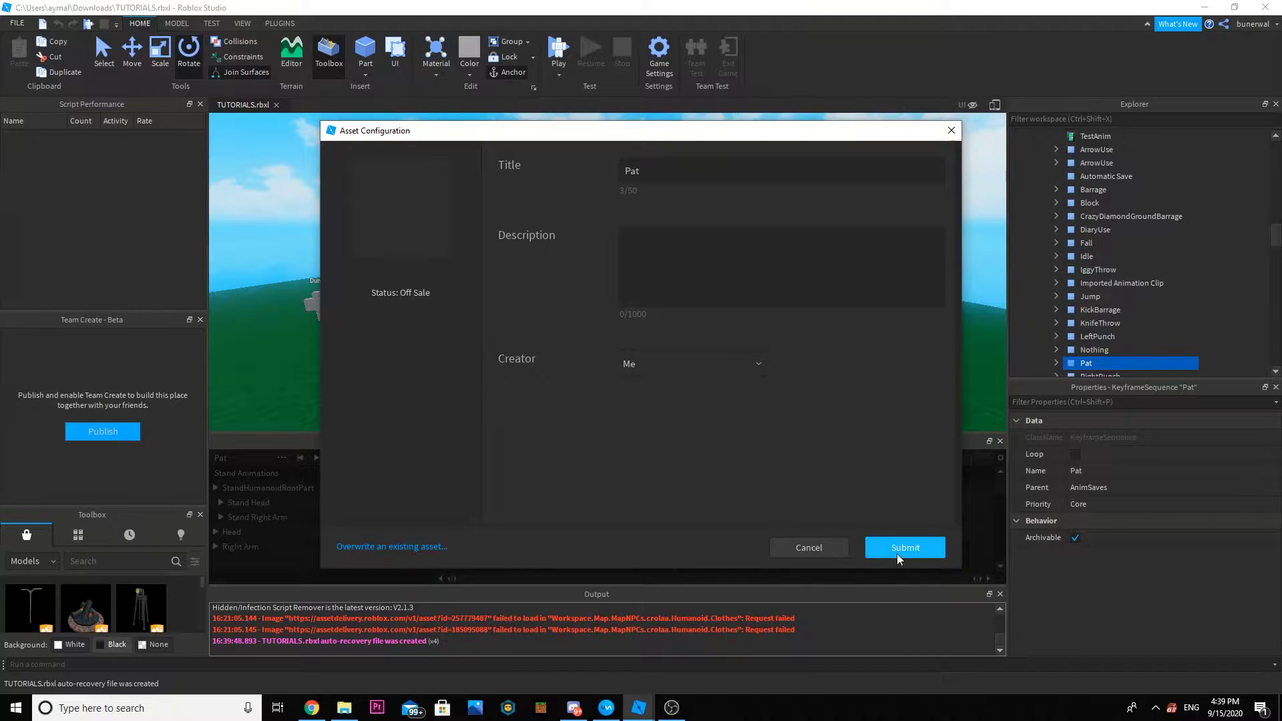
click(898, 556)
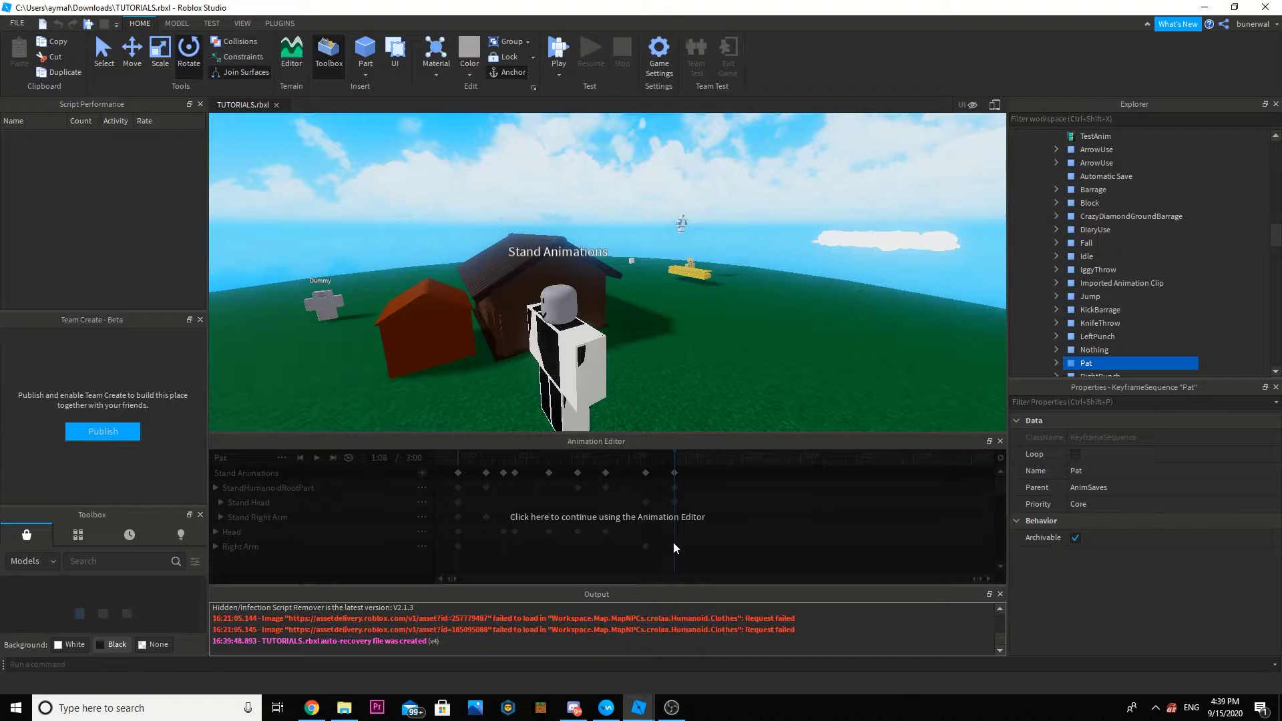
click(656, 546)
click(283, 467)
click(282, 461)
click(691, 309)
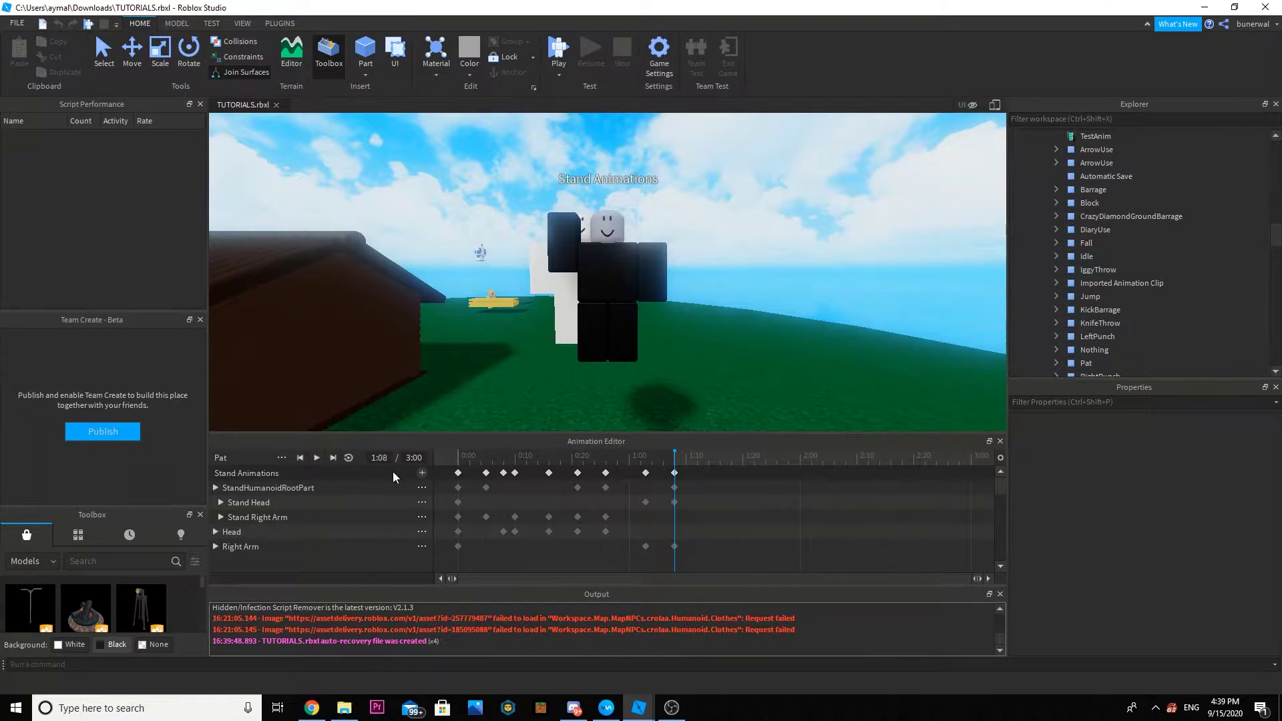
Create a new animation named Barrage.
click(303, 462)
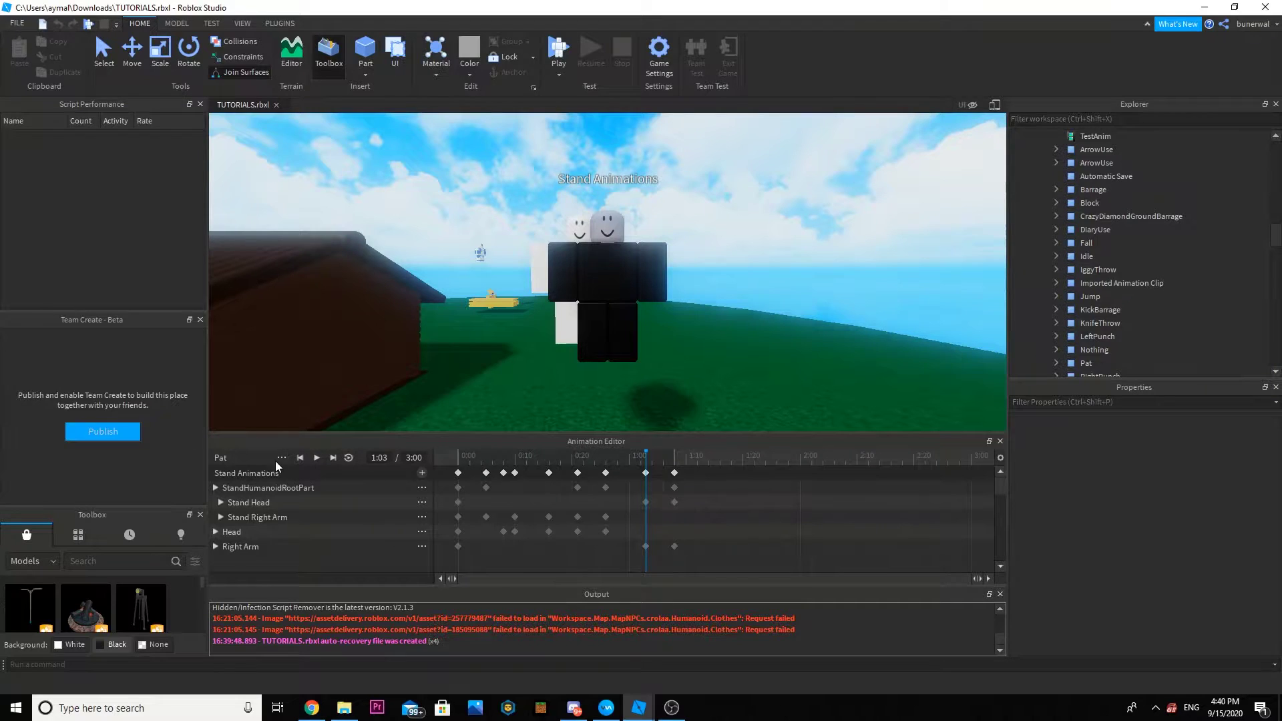
click(280, 458)
click(342, 552)
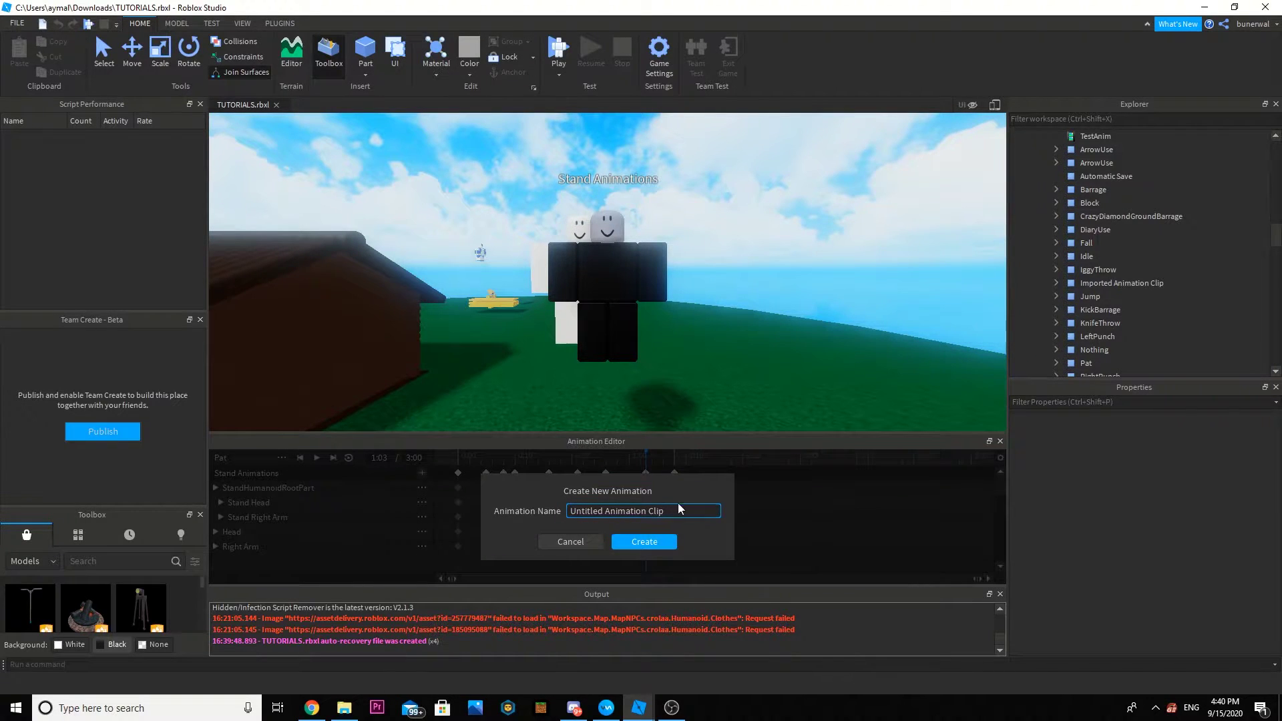
drag(675, 507, 446, 535)
text(Narrage)
key(Return)
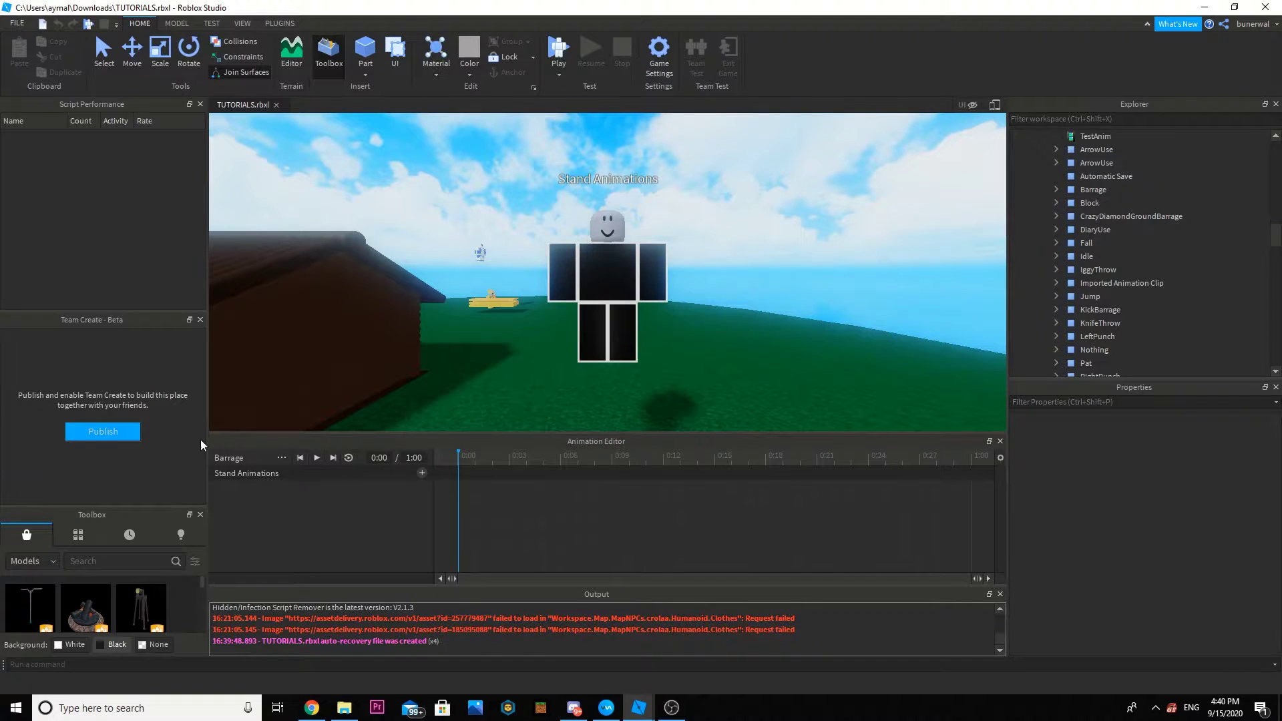
click(622, 281)
right_drag(796, 251, 796, 251)
click(132, 48)
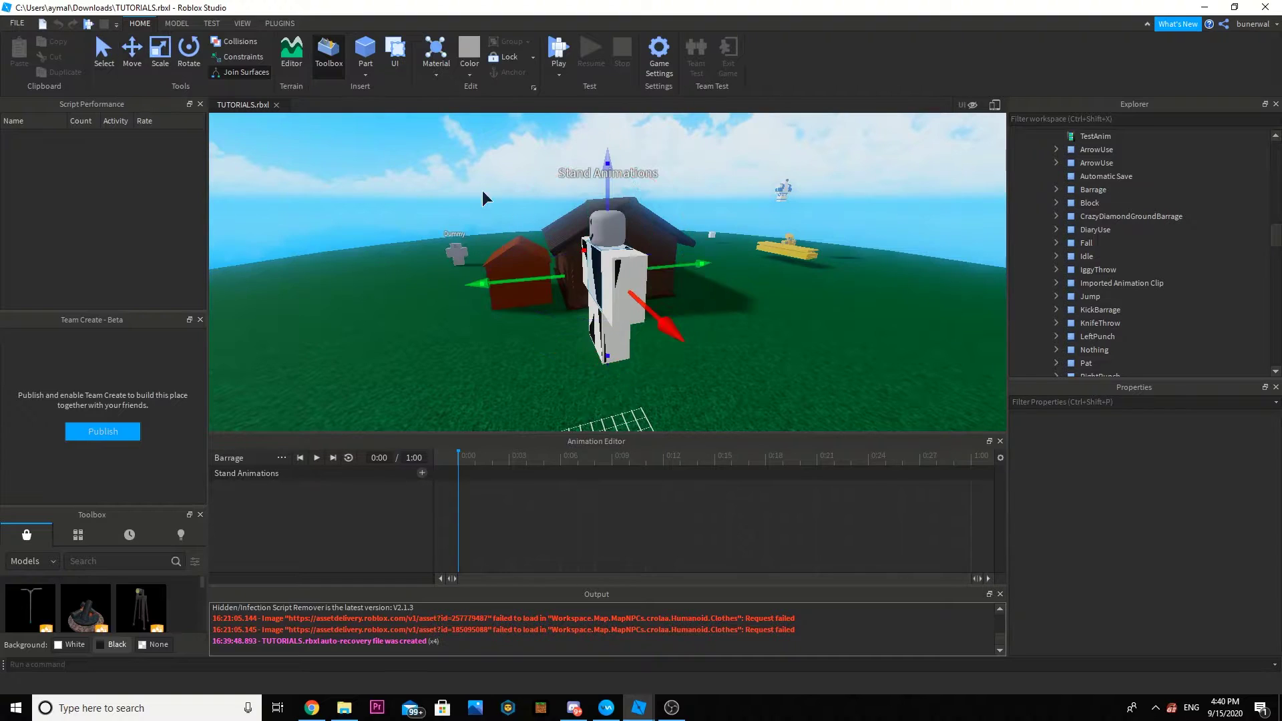
drag(548, 280, 525, 283)
key(ctrl+z)
click(641, 259)
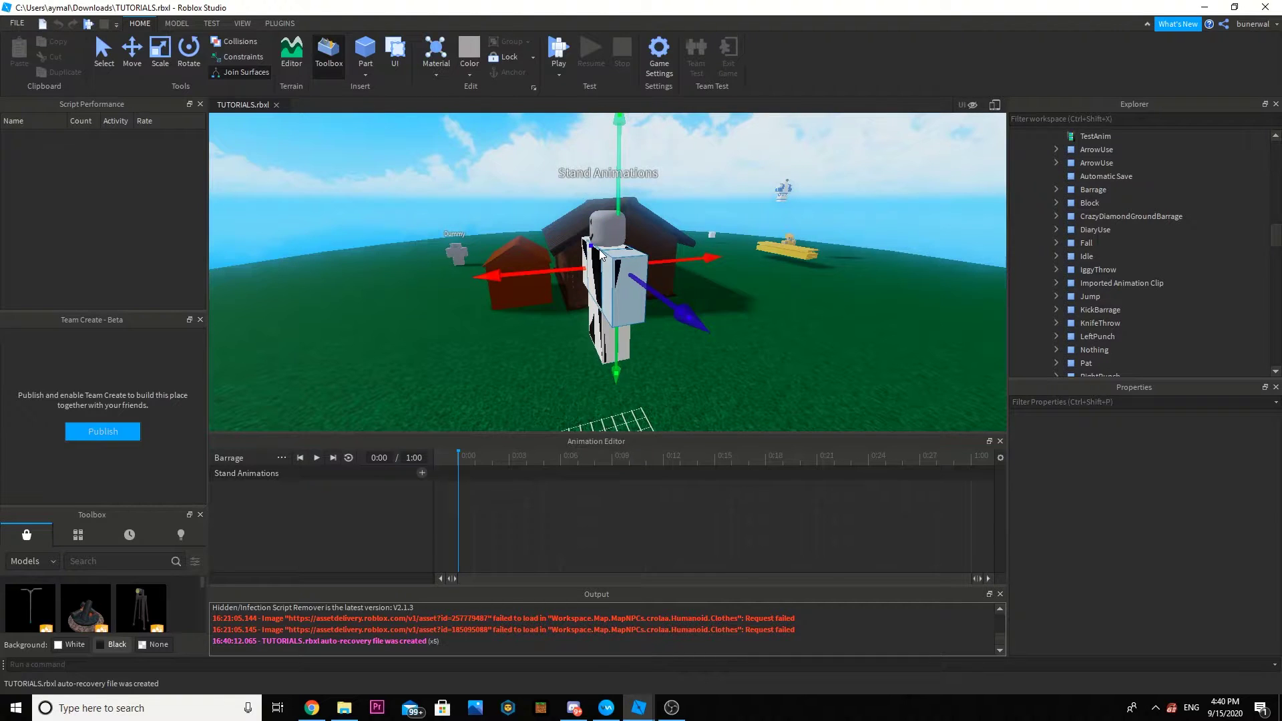
drag(601, 254, 589, 275)
key(ctrl+z)
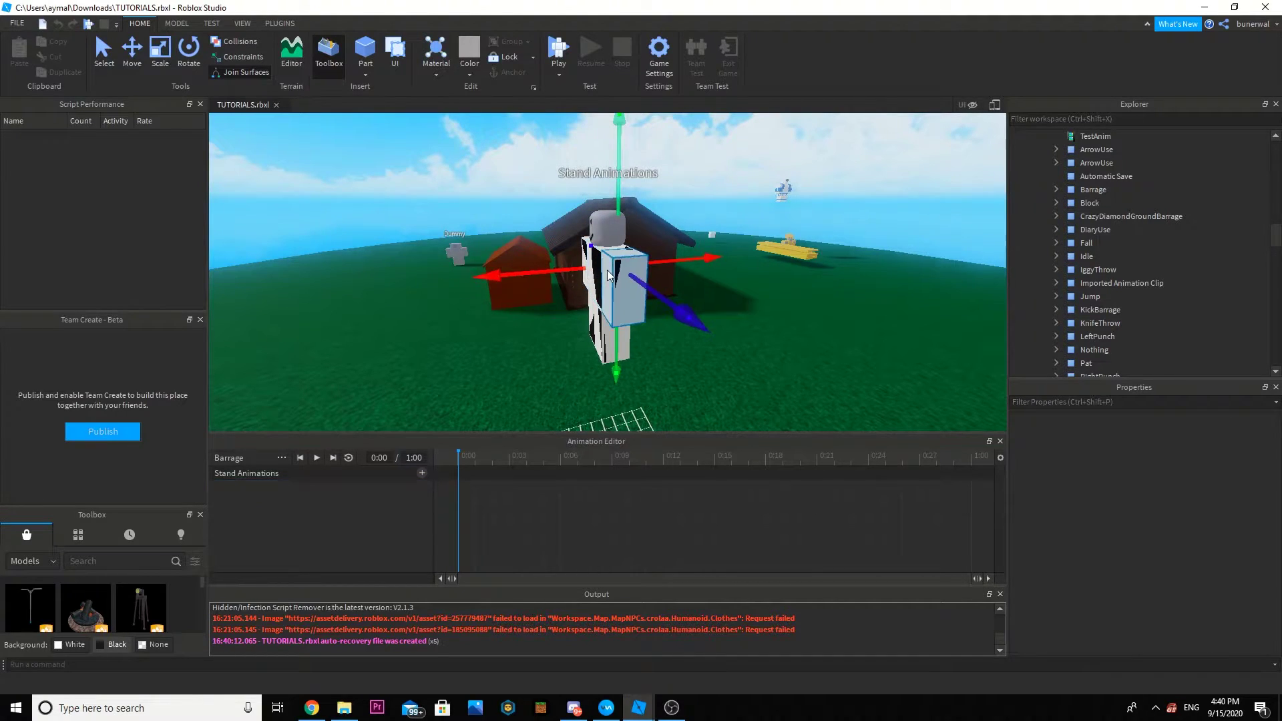
click(594, 294)
drag(543, 273, 499, 291)
key(ctrl+z)
Move the stand out in front of the character at 0:00 of the Barrage animation.
click(591, 280)
key(a)
right_drag(499, 291, 499, 291)
key(d)
drag(437, 315, 429, 318)
Rotate the Stand Left Arm at 0:00 so it points straight forward.
click(482, 295)
key(a)
right_drag(499, 292, 504, 298)
key(w)
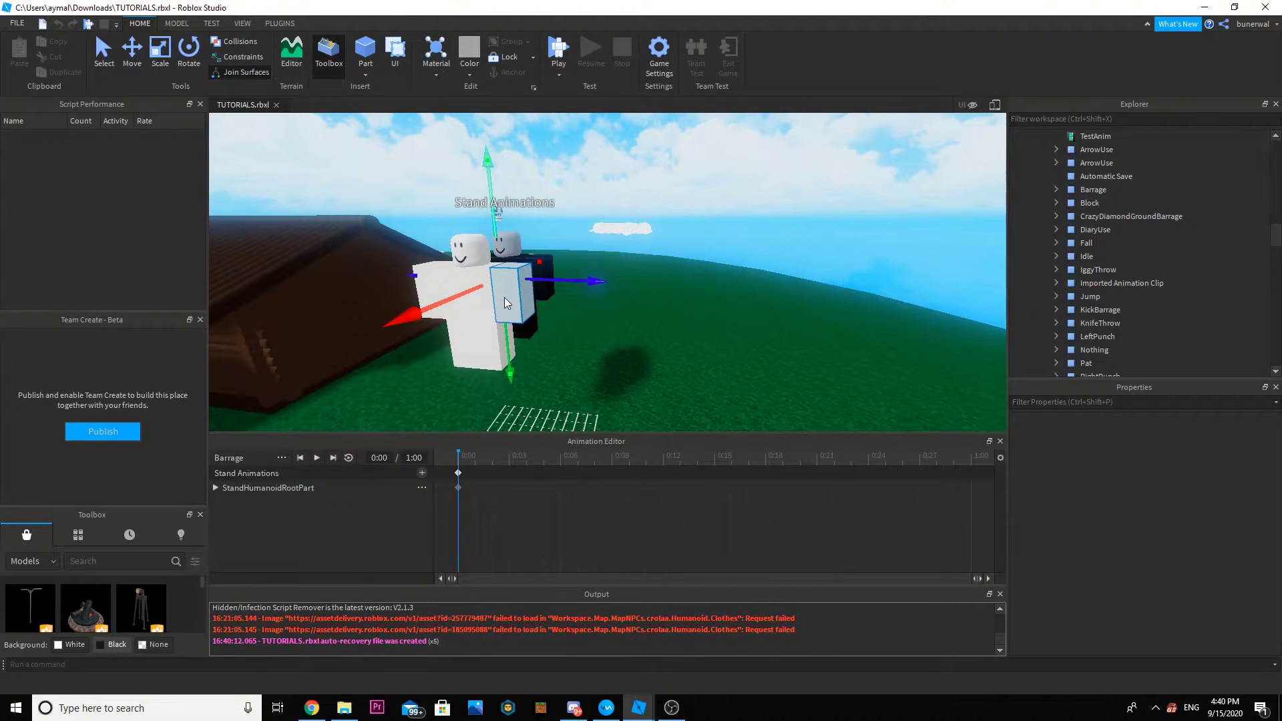
click(190, 52)
drag(493, 179, 587, 262)
click(132, 52)
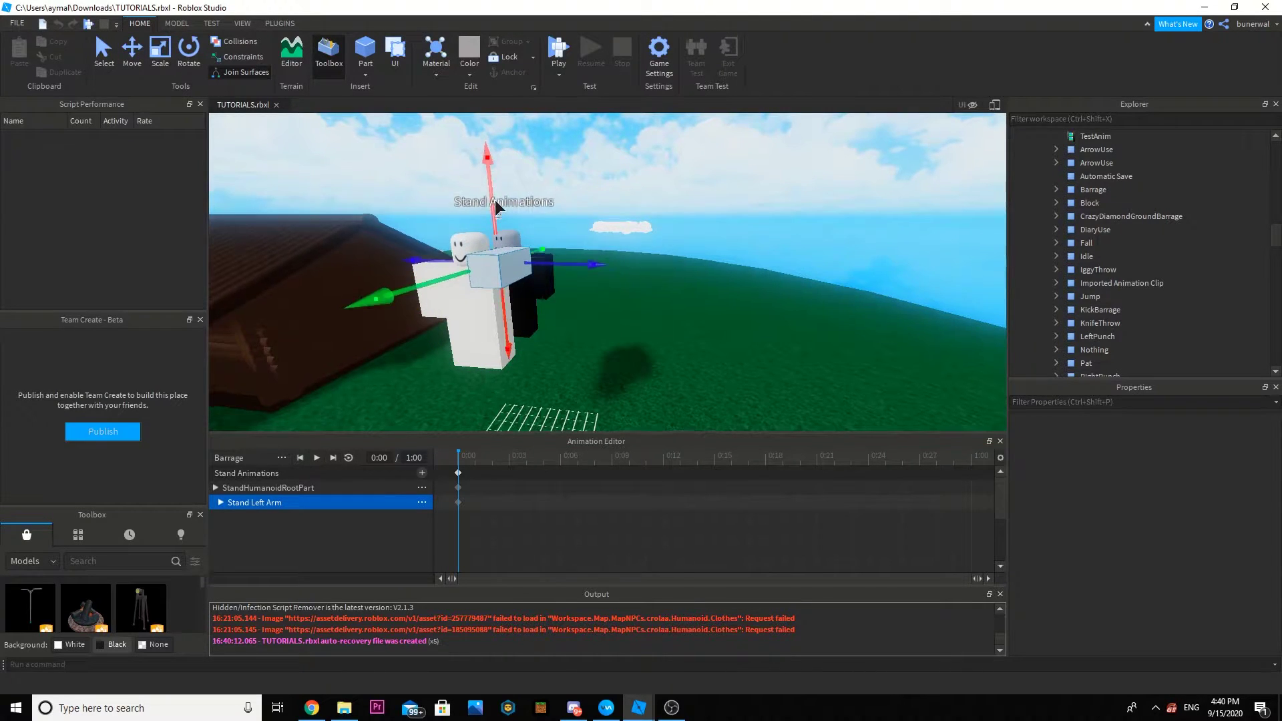
Adjust the angle of the raised Stand Left Arm and shift its position at 0:00.
right_drag(496, 204, 447, 200)
key(d)
key(s)
click(194, 55)
drag(571, 267, 607, 251)
click(132, 52)
right_drag(549, 182, 597, 270)
key(w)
key(a)
drag(654, 318, 628, 305)
Rotate the Stand Right Arm at 0:00 so it points straight forward.
click(436, 325)
key(a)
right_drag(441, 323, 556, 304)
scroll(556, 303, down, 3)
scroll(555, 304, up, 1)
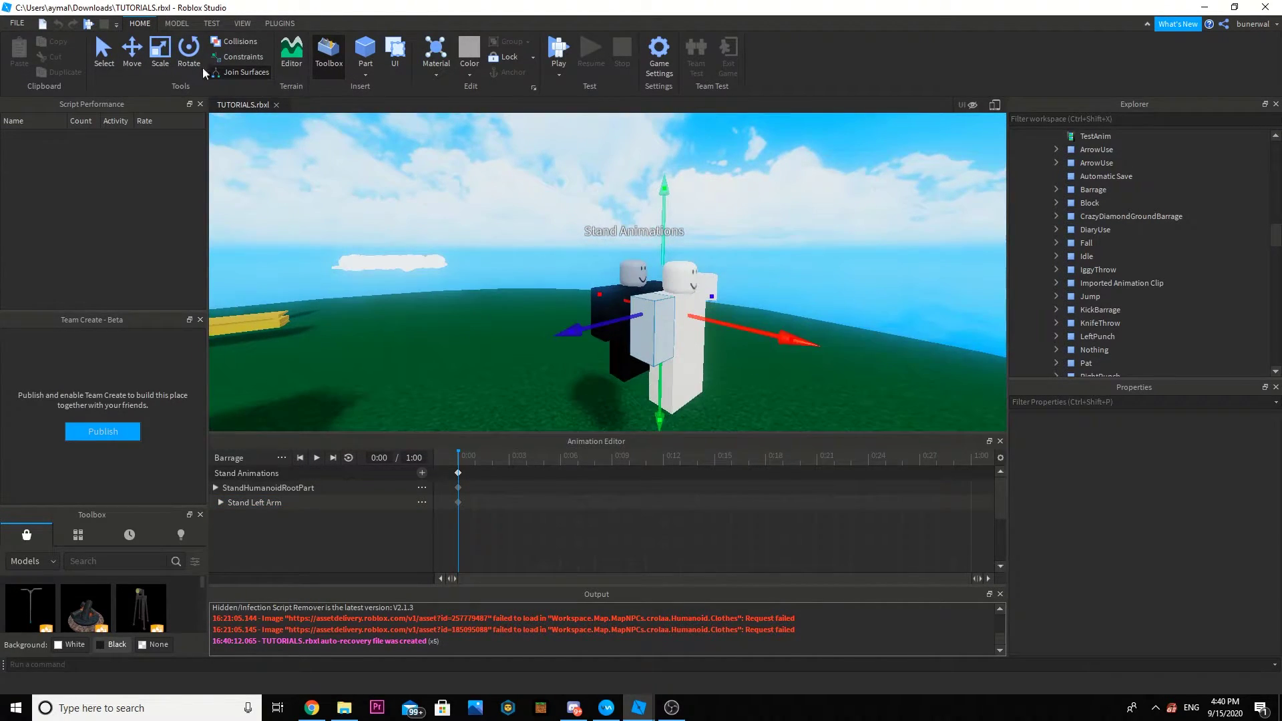
click(199, 61)
drag(687, 244, 550, 285)
click(132, 48)
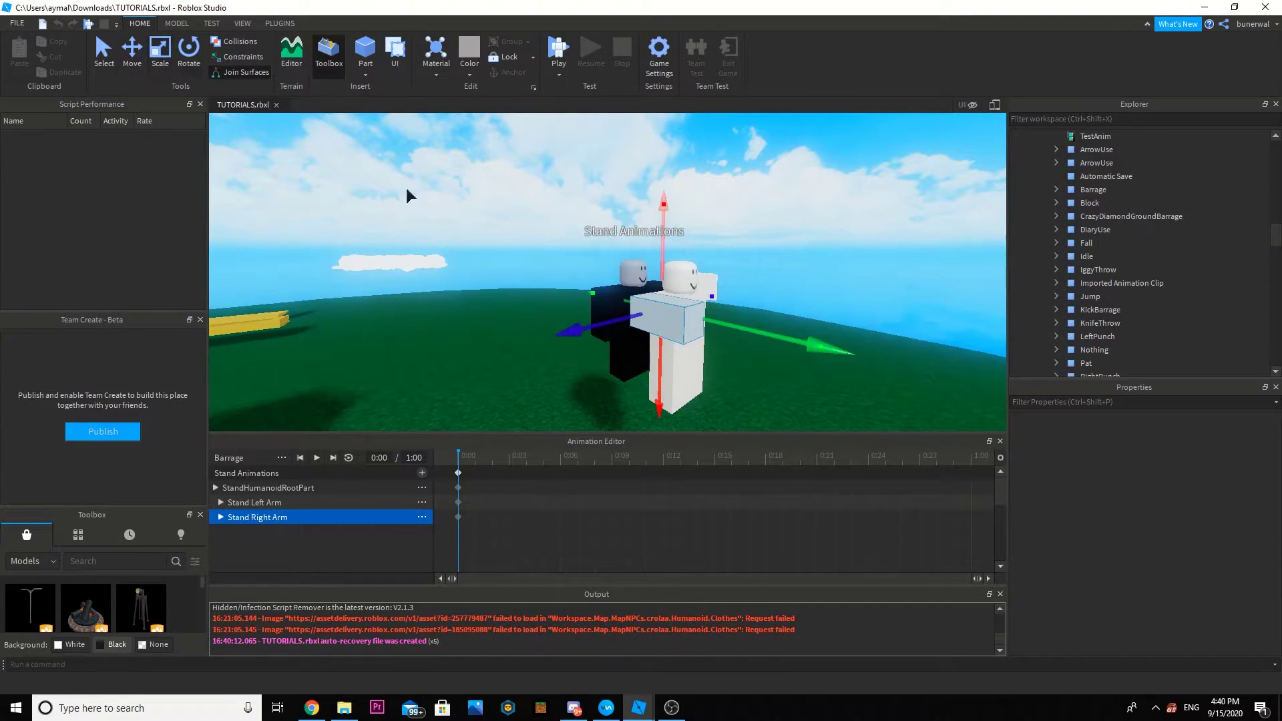
Push the Stand Right Arm slightly forward and adjust its rotation at 0:00.
right_drag(706, 293, 683, 318)
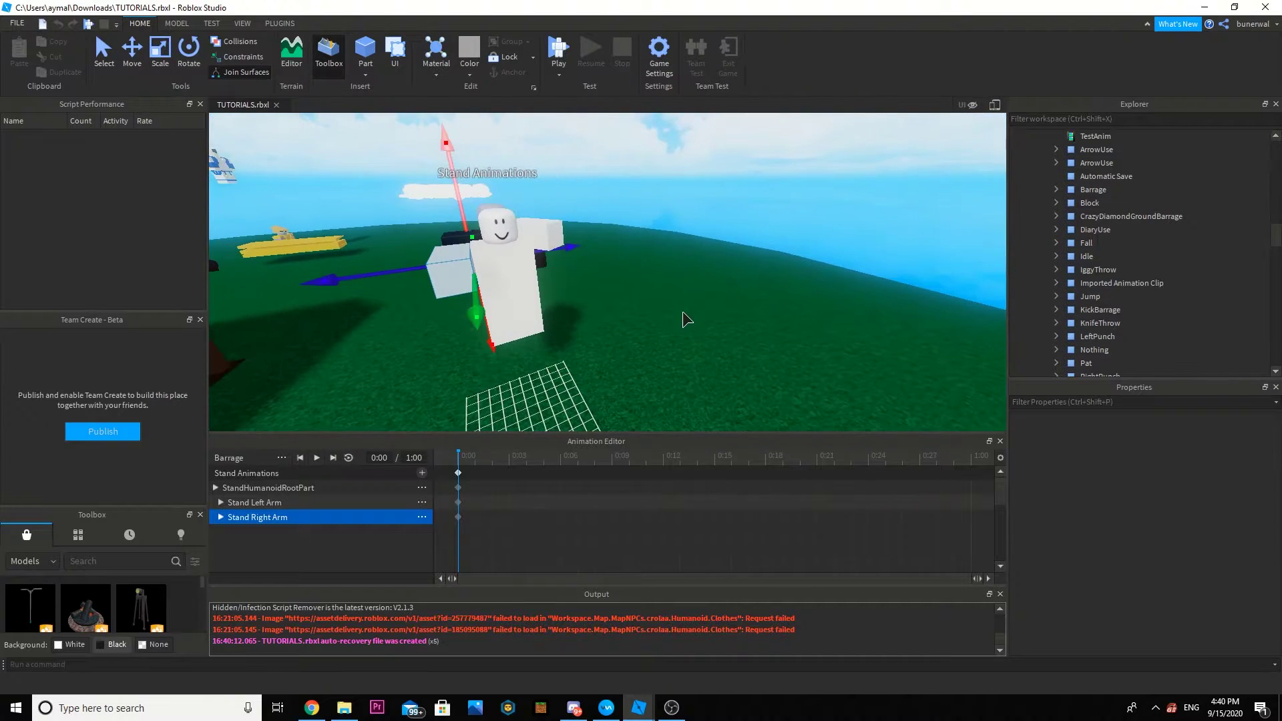
drag(481, 309, 484, 332)
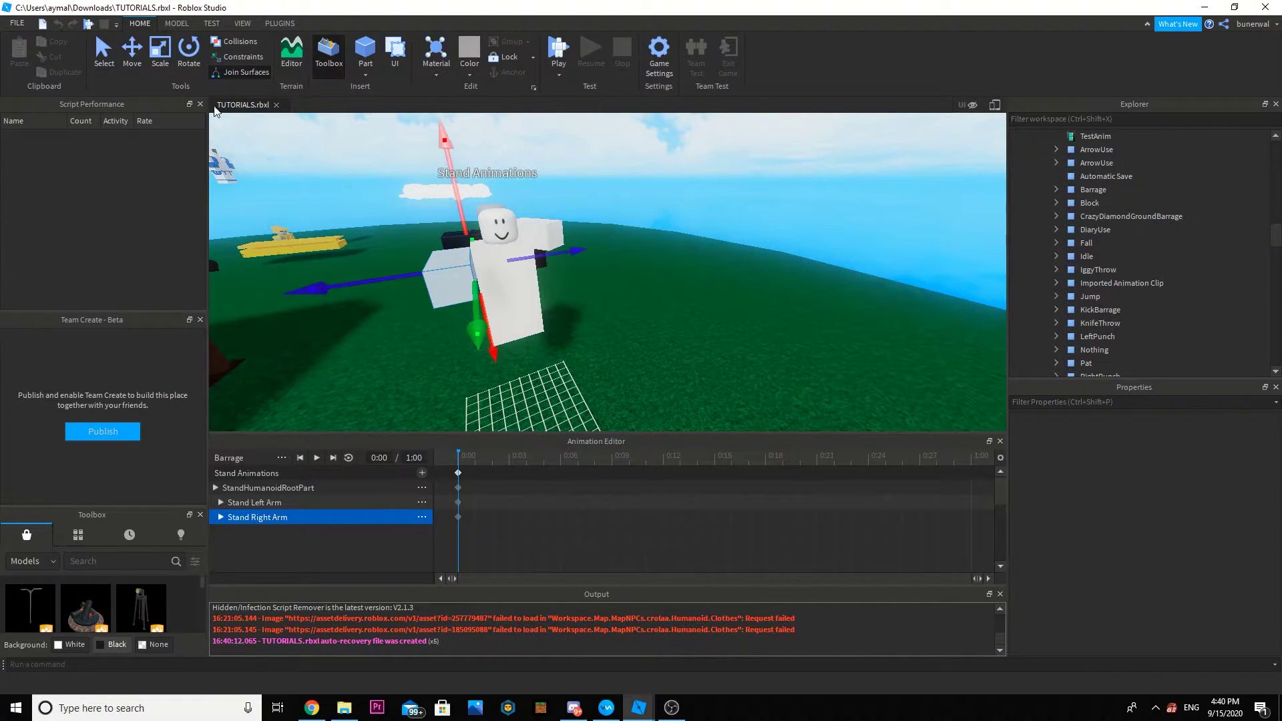
click(189, 52)
drag(328, 286, 345, 296)
right_drag(420, 260, 420, 257)
scroll(422, 263, down, 3)
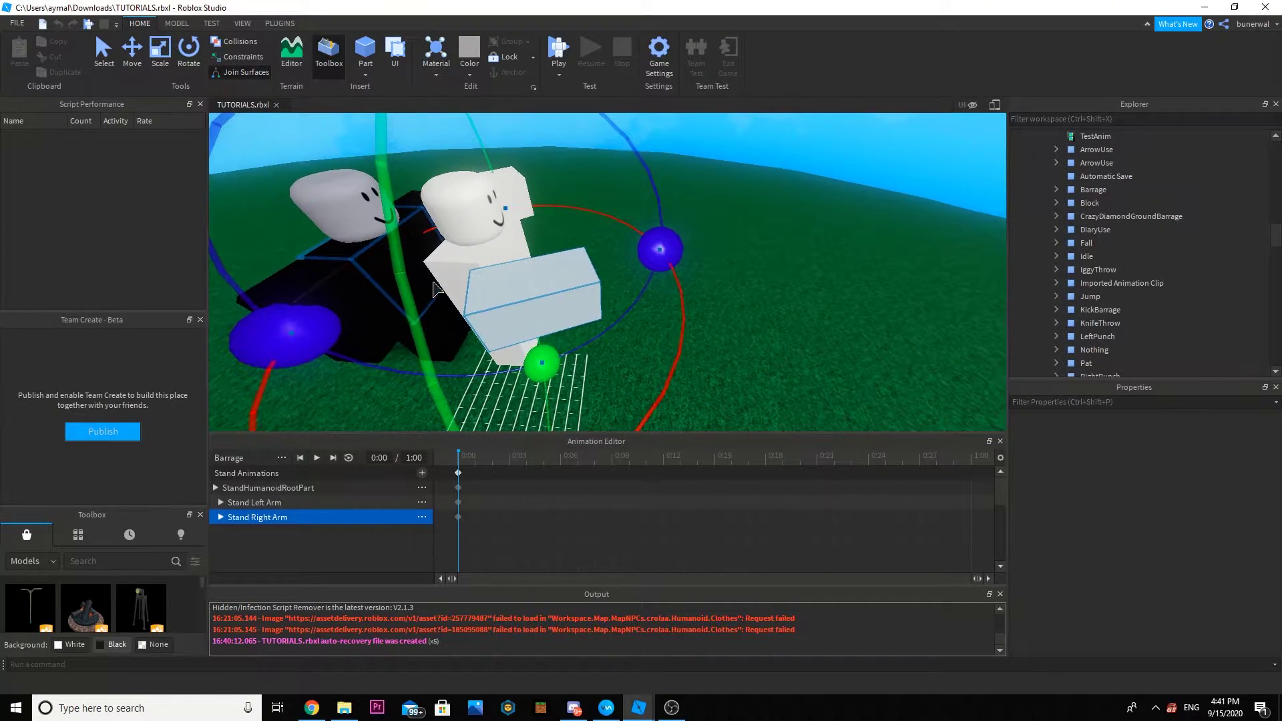
right_drag(509, 286, 507, 292)
scroll(507, 292, down, 3)
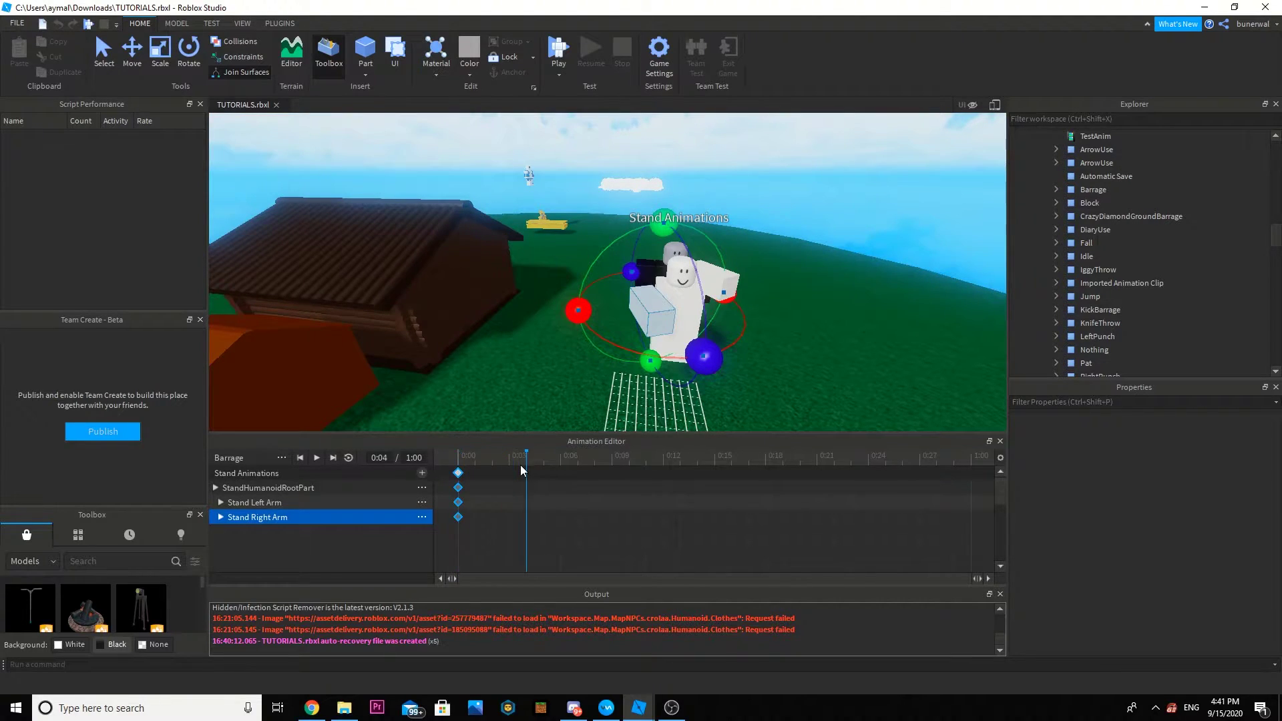
Paste the copied 0:00 arm pose at 0:06, 0:12, 0:18, 0:24 and 1:00 on the timeline.
click(560, 470)
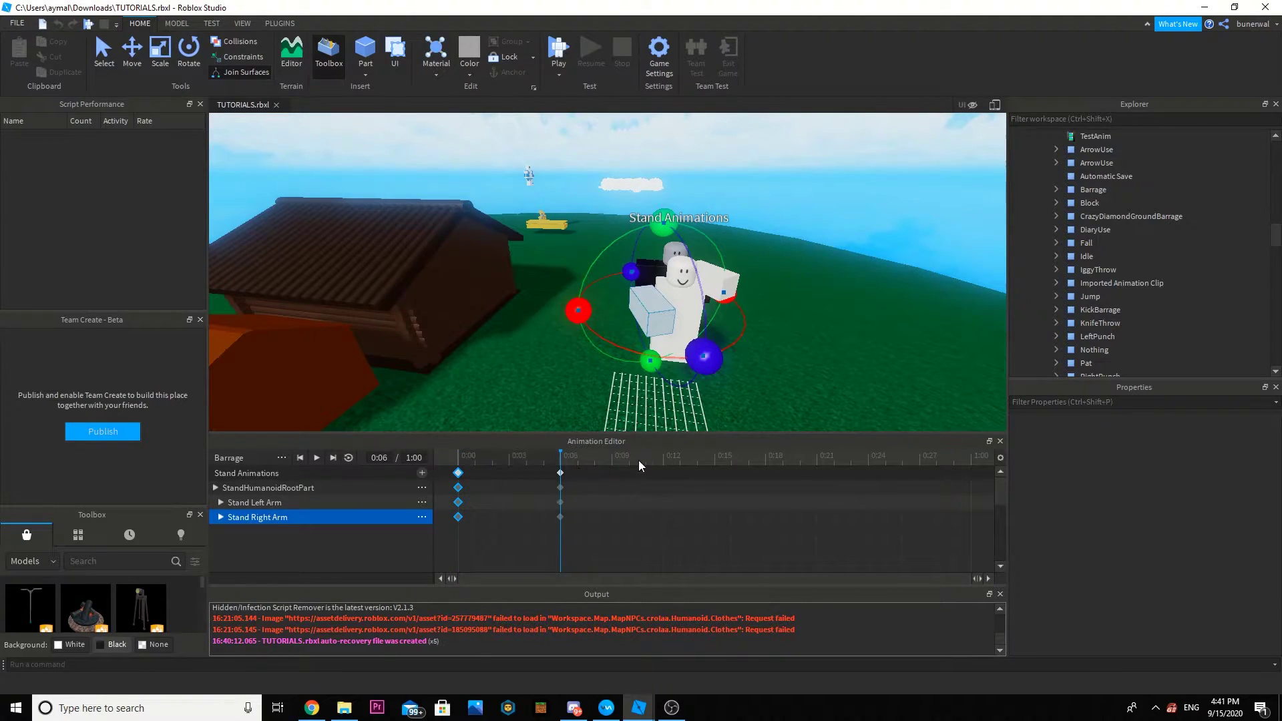
click(663, 462)
click(768, 466)
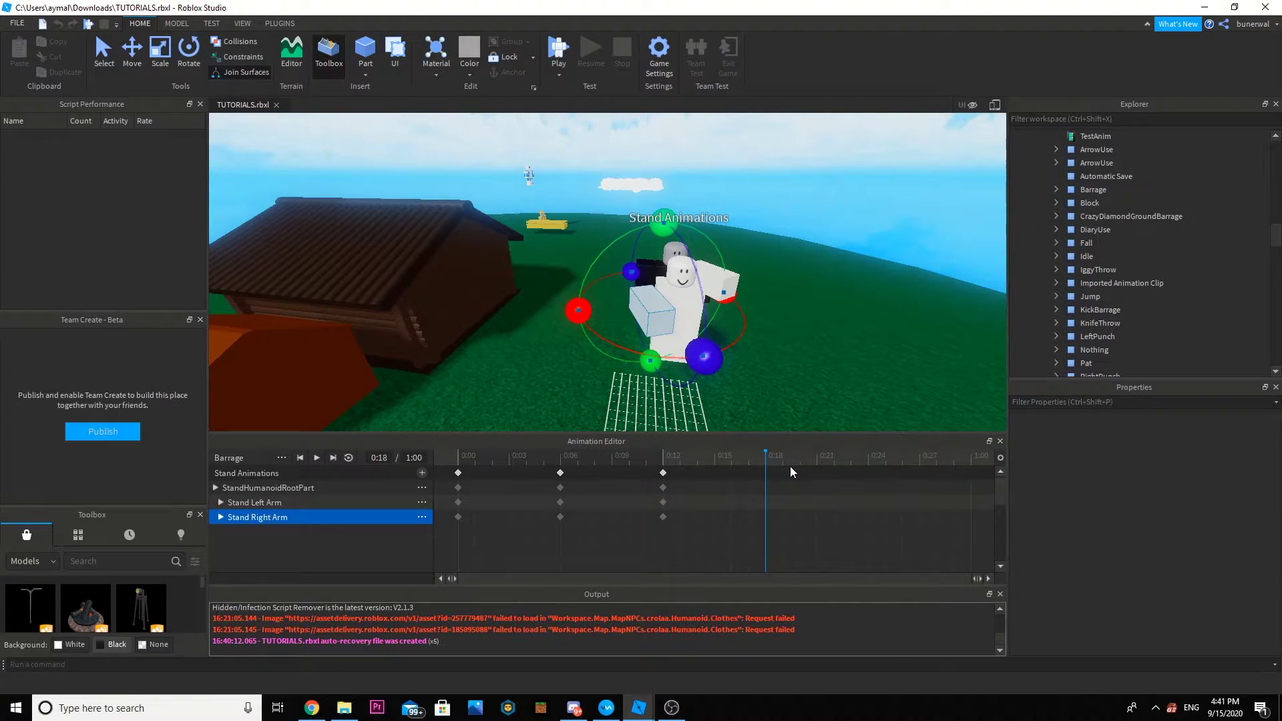
key(ctrl+v)
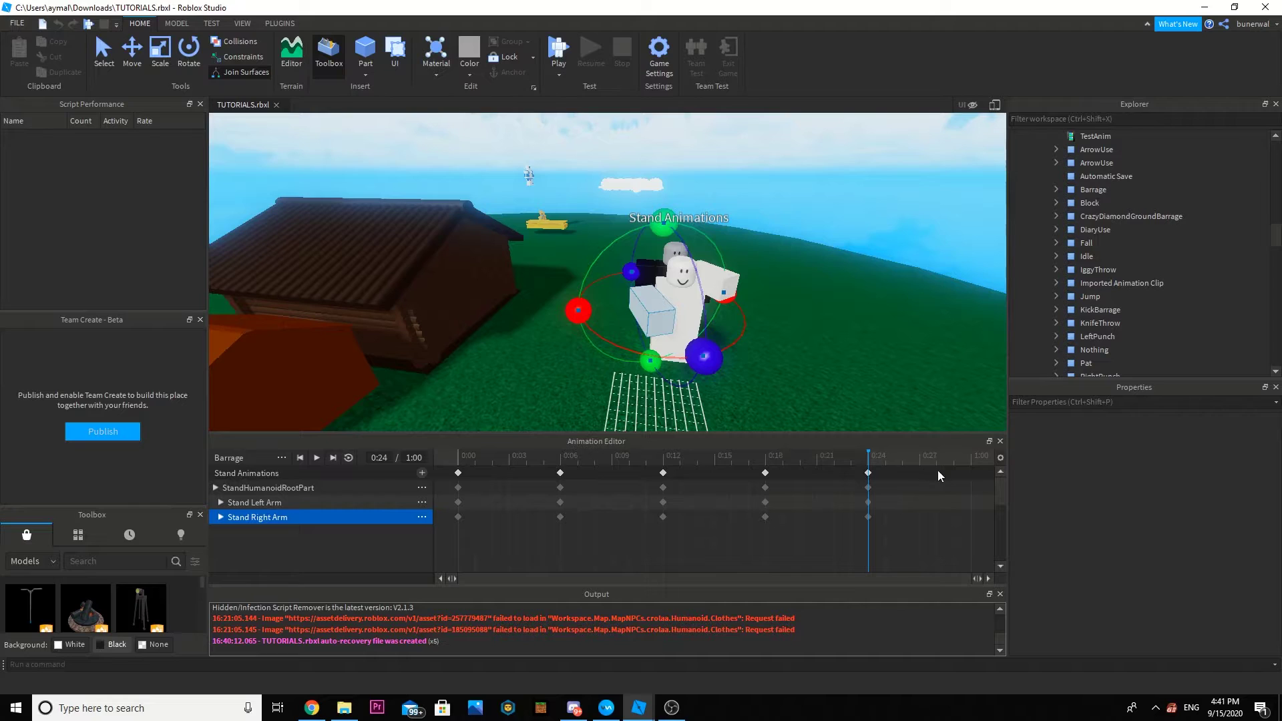
click(971, 462)
key(ctrl+v)
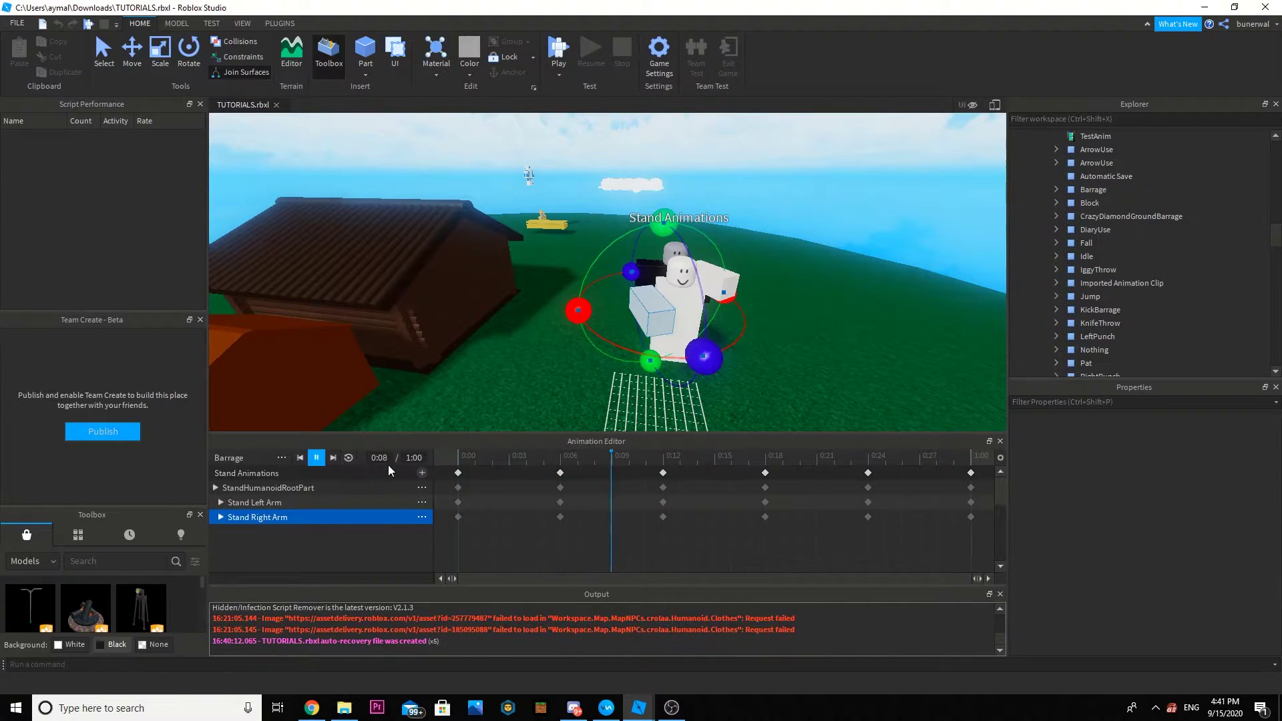
Rotate the Stand Right Arm at 0:03 and raise it to form the alternate punch pose.
click(510, 464)
scroll(638, 314, up, 5)
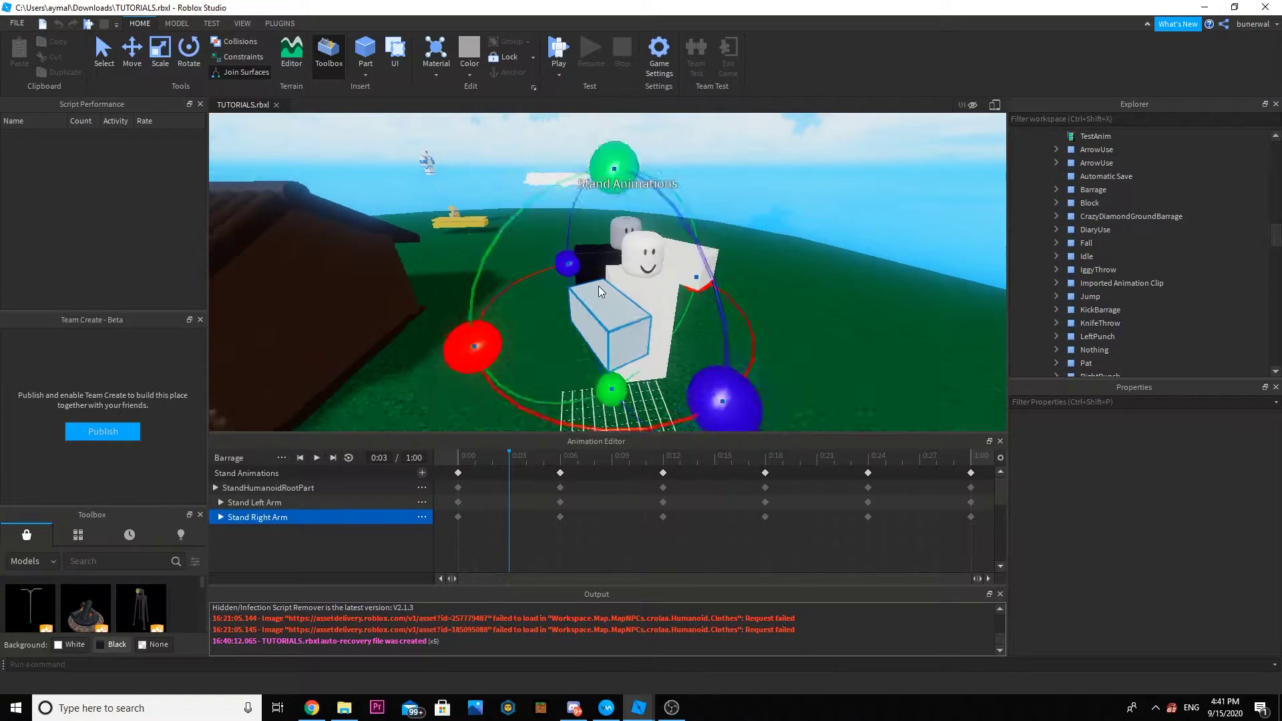
scroll(599, 287, down, 5)
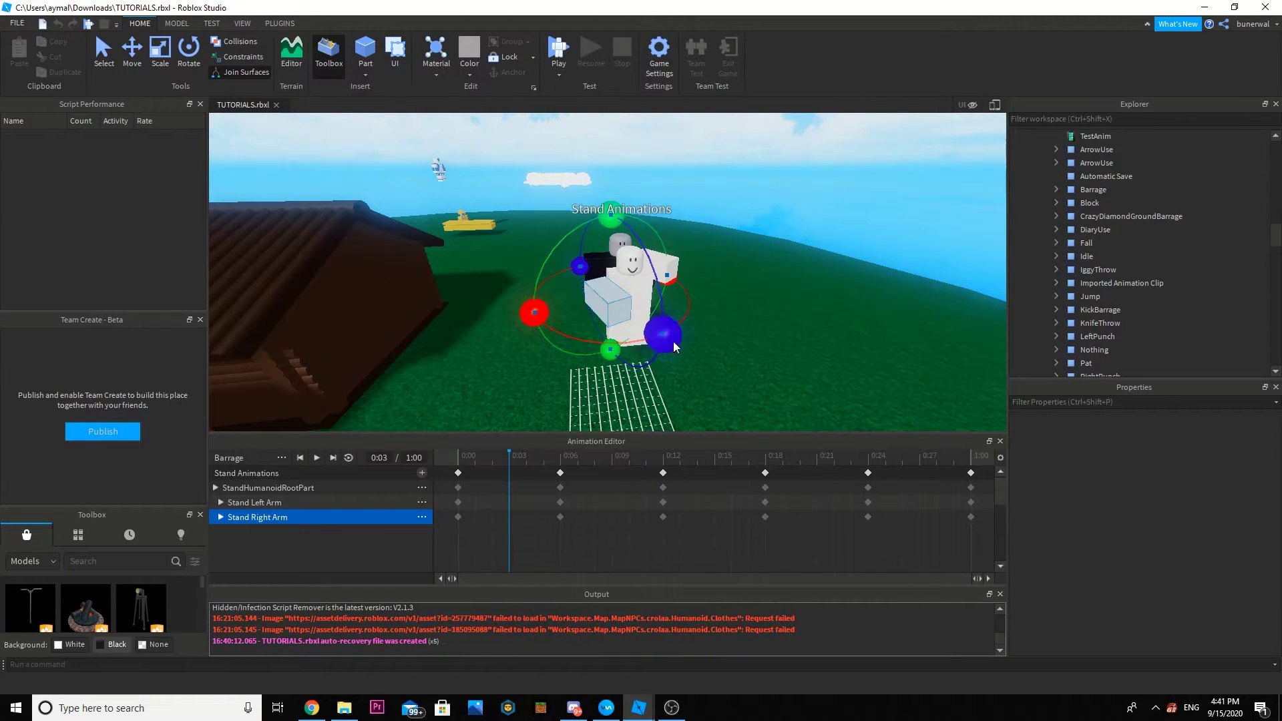
drag(538, 307, 541, 299)
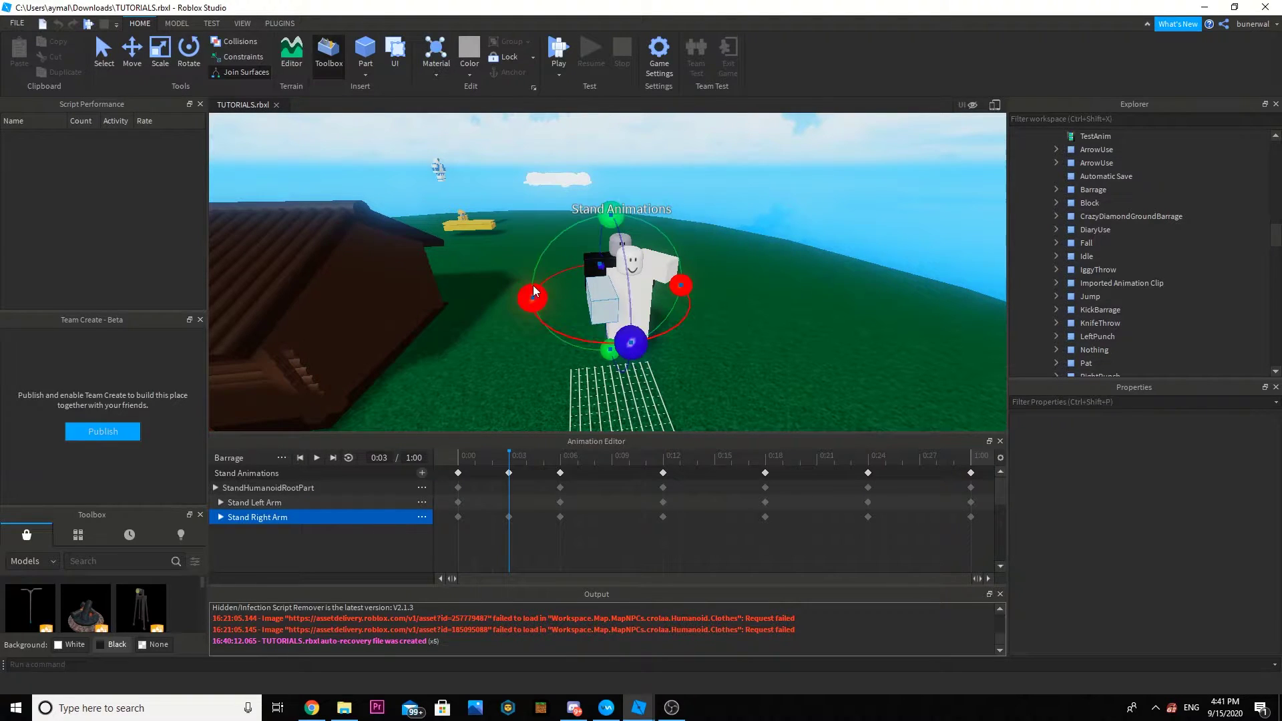
click(142, 57)
drag(641, 359, 607, 240)
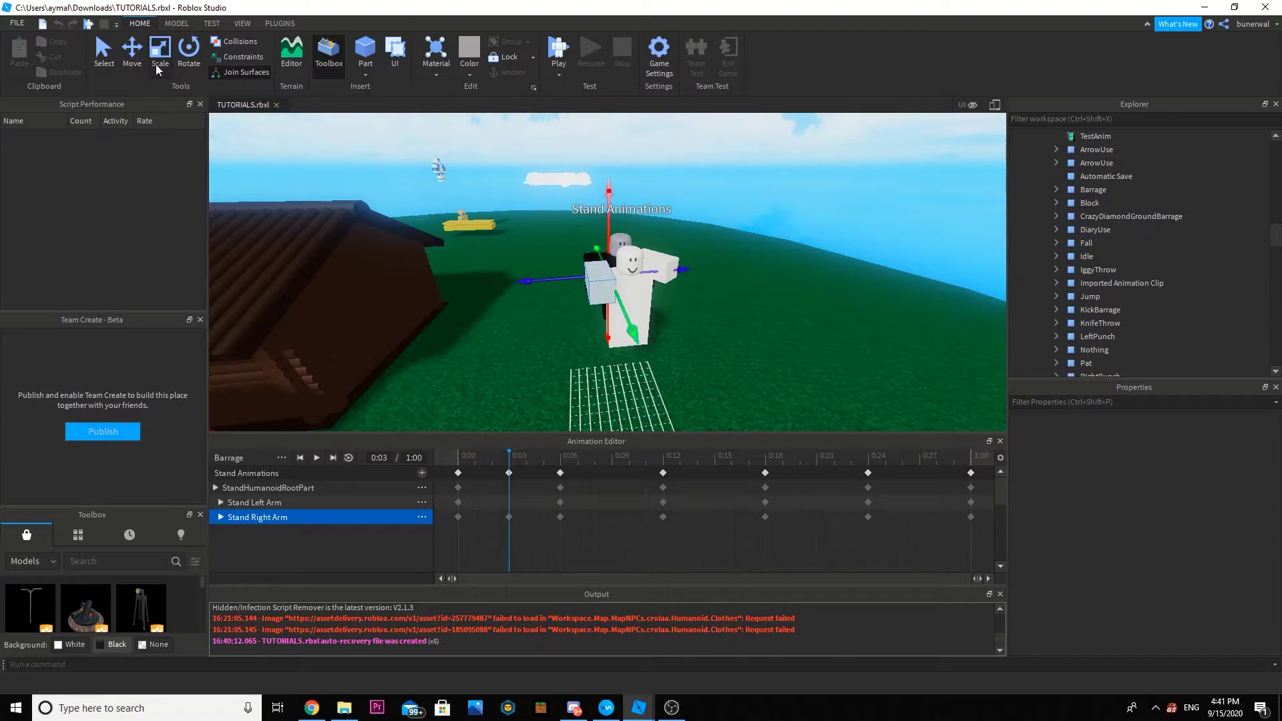
click(189, 53)
drag(538, 280, 529, 267)
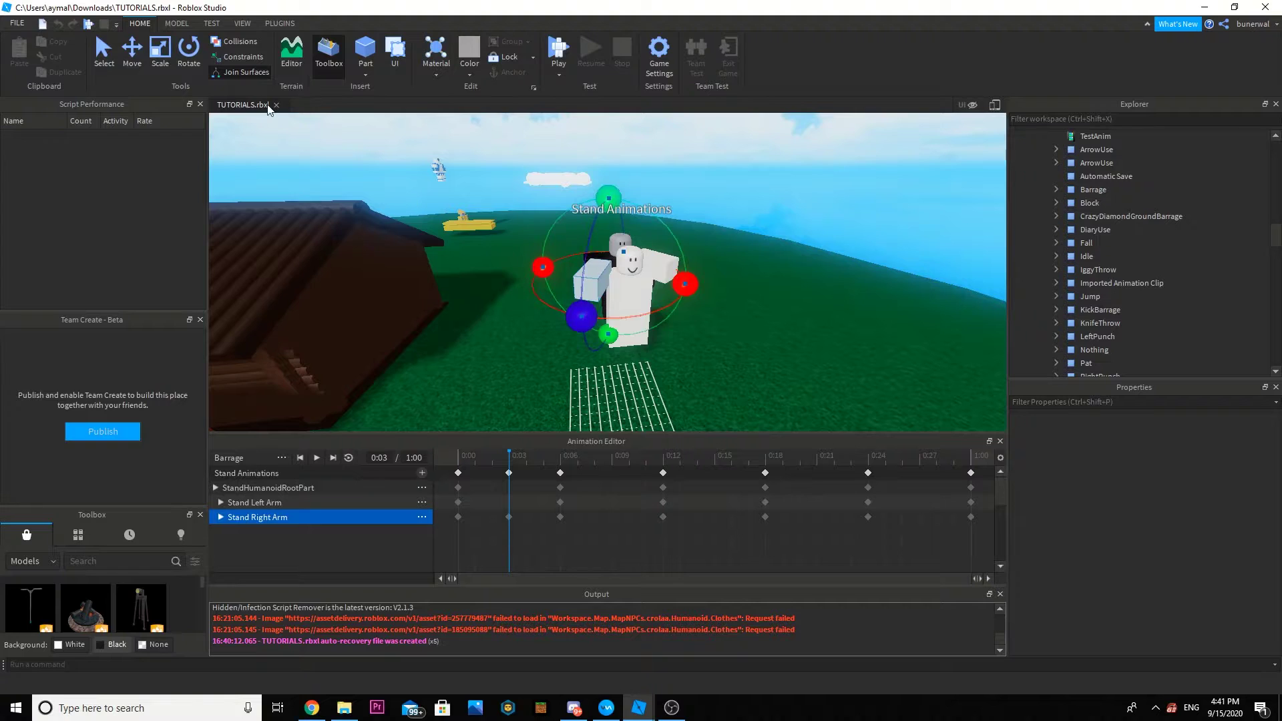
click(139, 62)
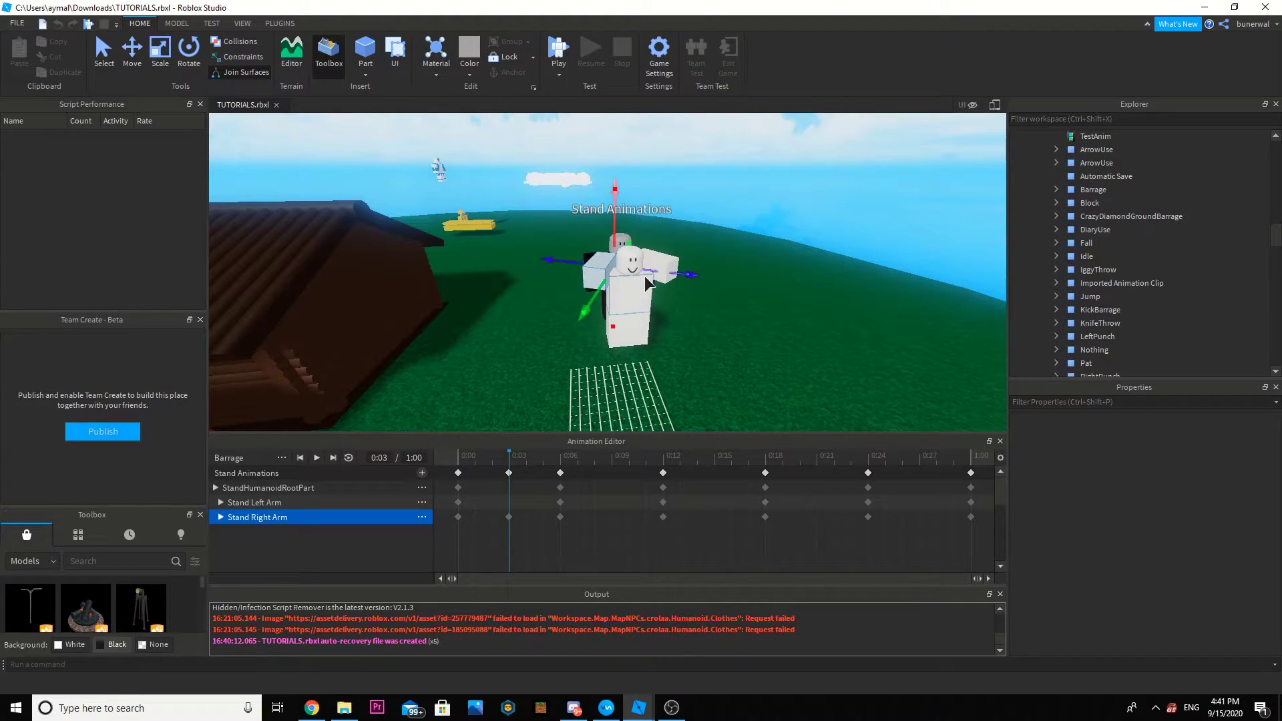
Extend the Stand Left Arm outward at 0:03 and rotate it to point forward.
click(669, 263)
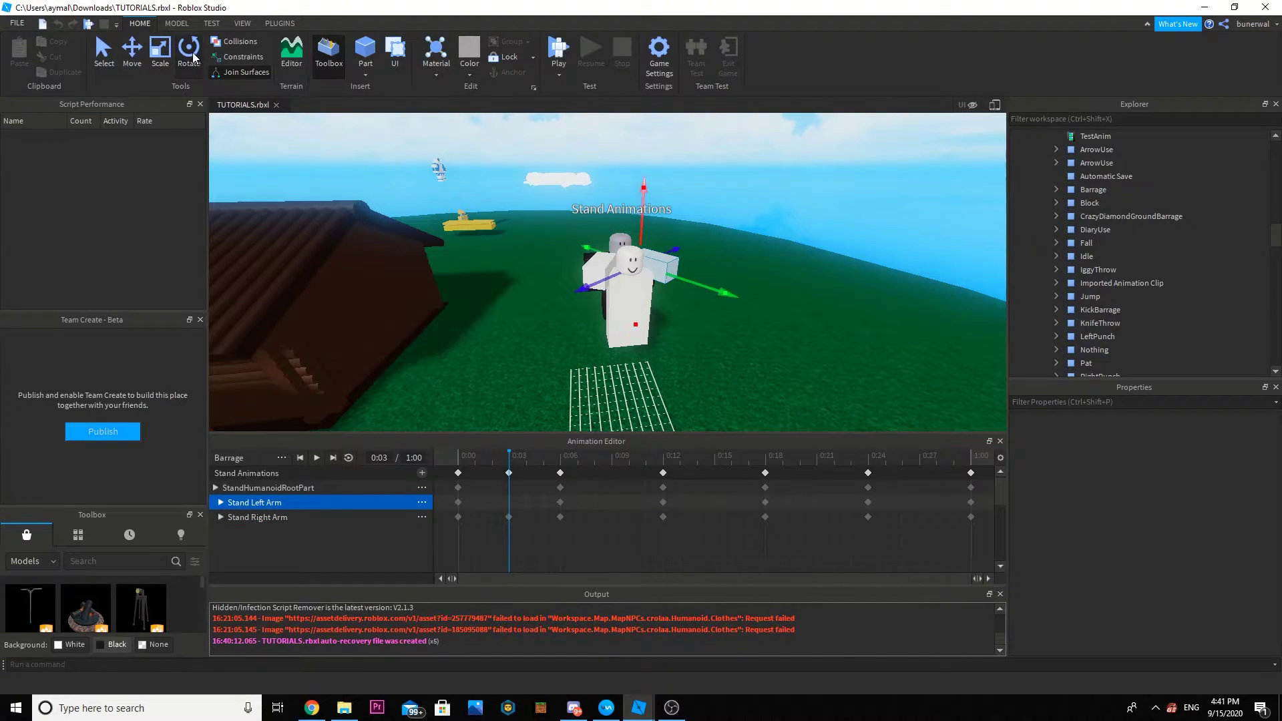
drag(728, 296, 751, 303)
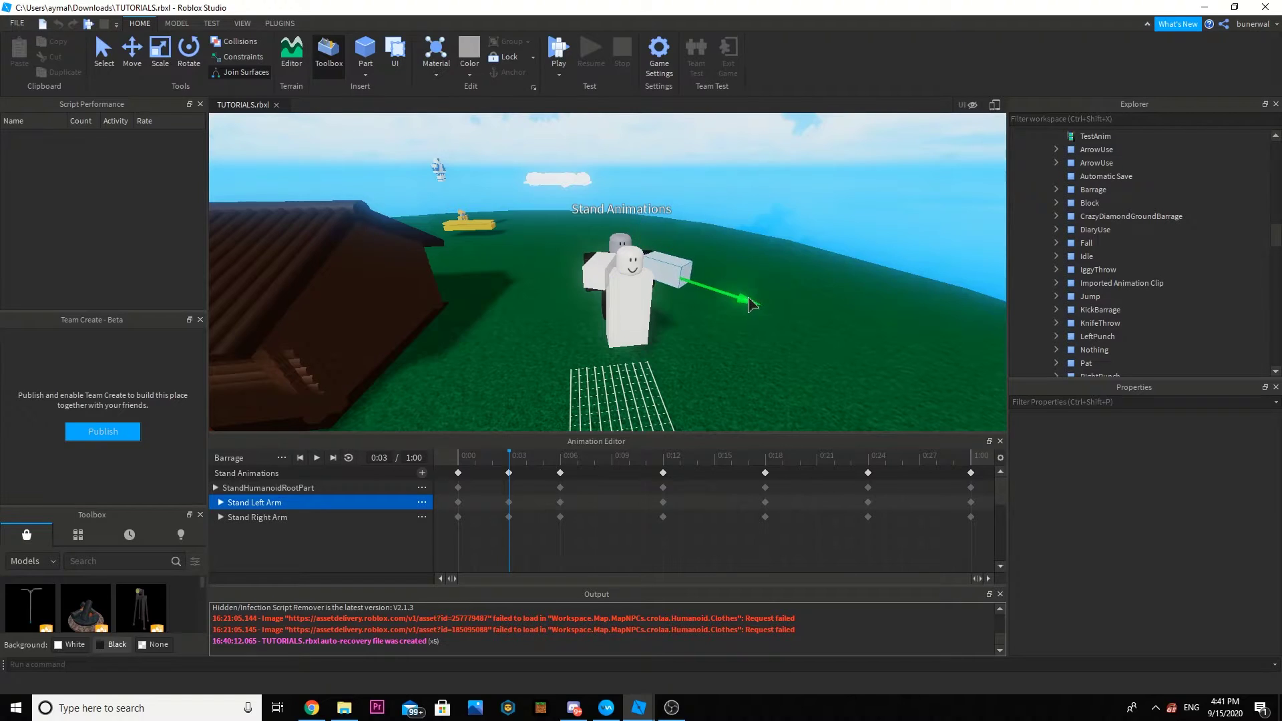
click(188, 54)
scroll(763, 294, up, 3)
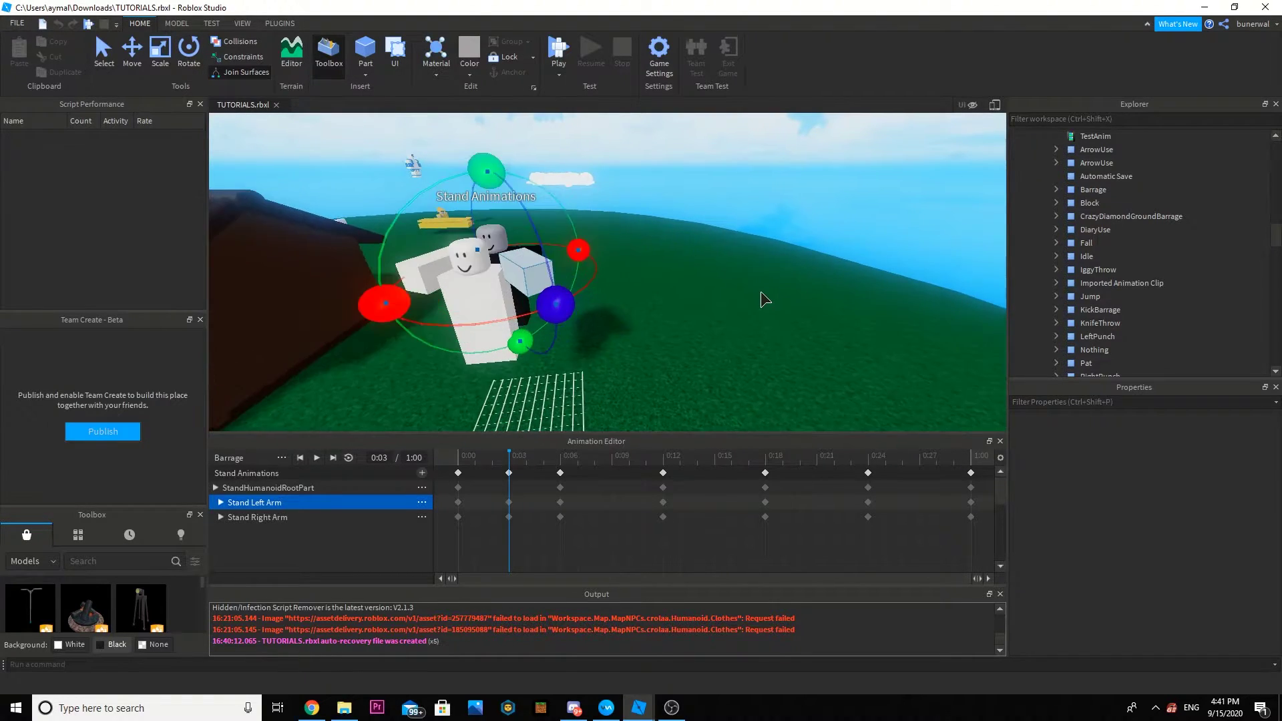
scroll(760, 293, down, 2)
drag(560, 302, 529, 256)
click(132, 50)
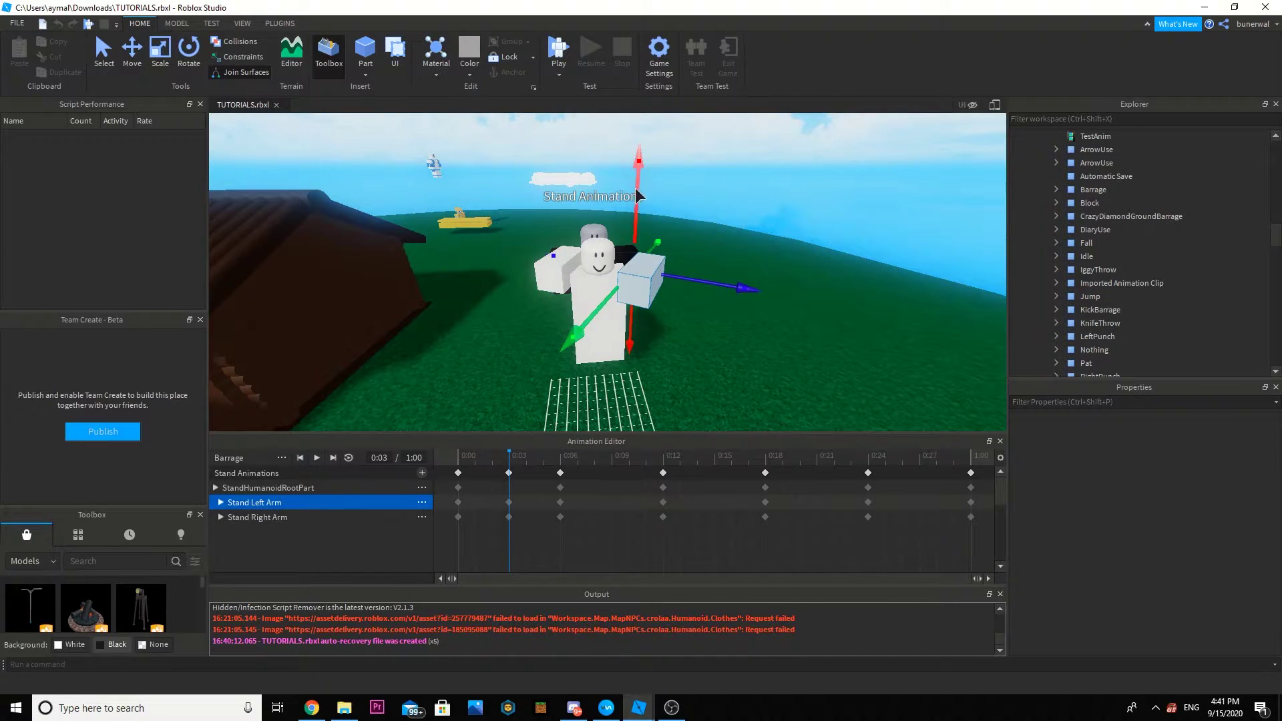
Push the Stand Left Arm forward along its length and raise it slightly at 0:03.
scroll(631, 219, up, 5)
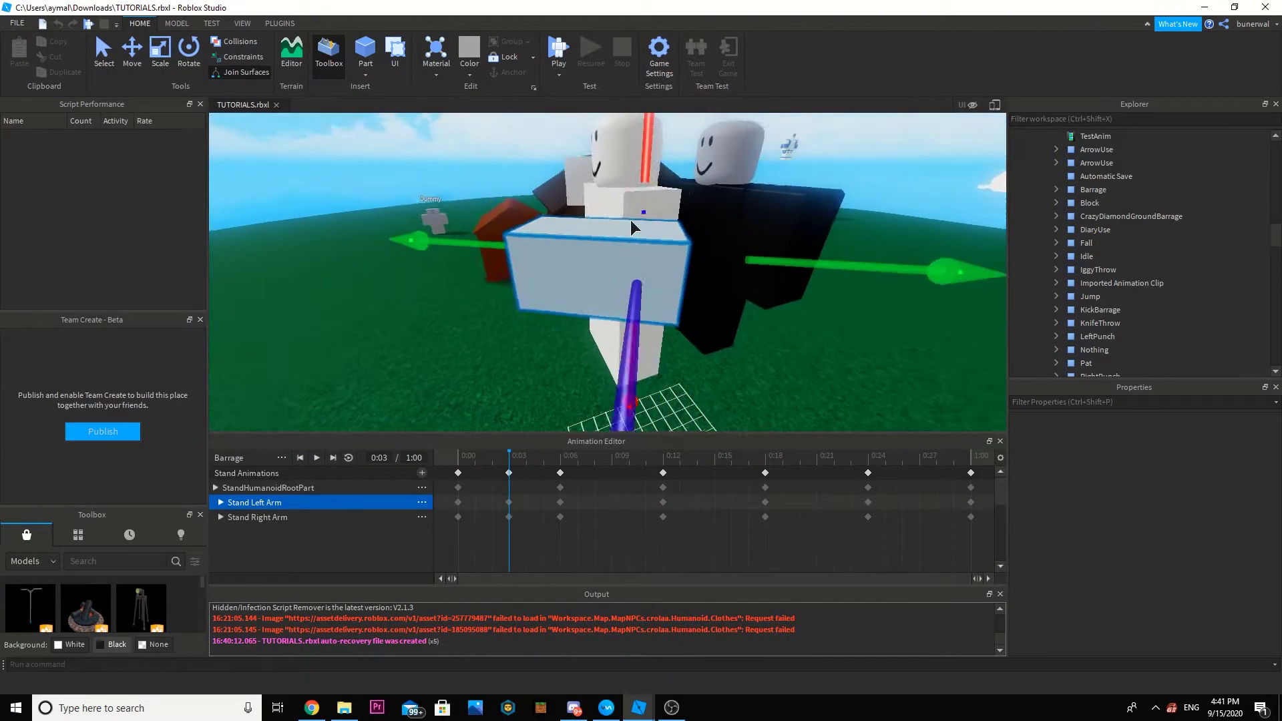
scroll(631, 219, down, 5)
drag(732, 262, 657, 249)
right_drag(658, 249, 658, 247)
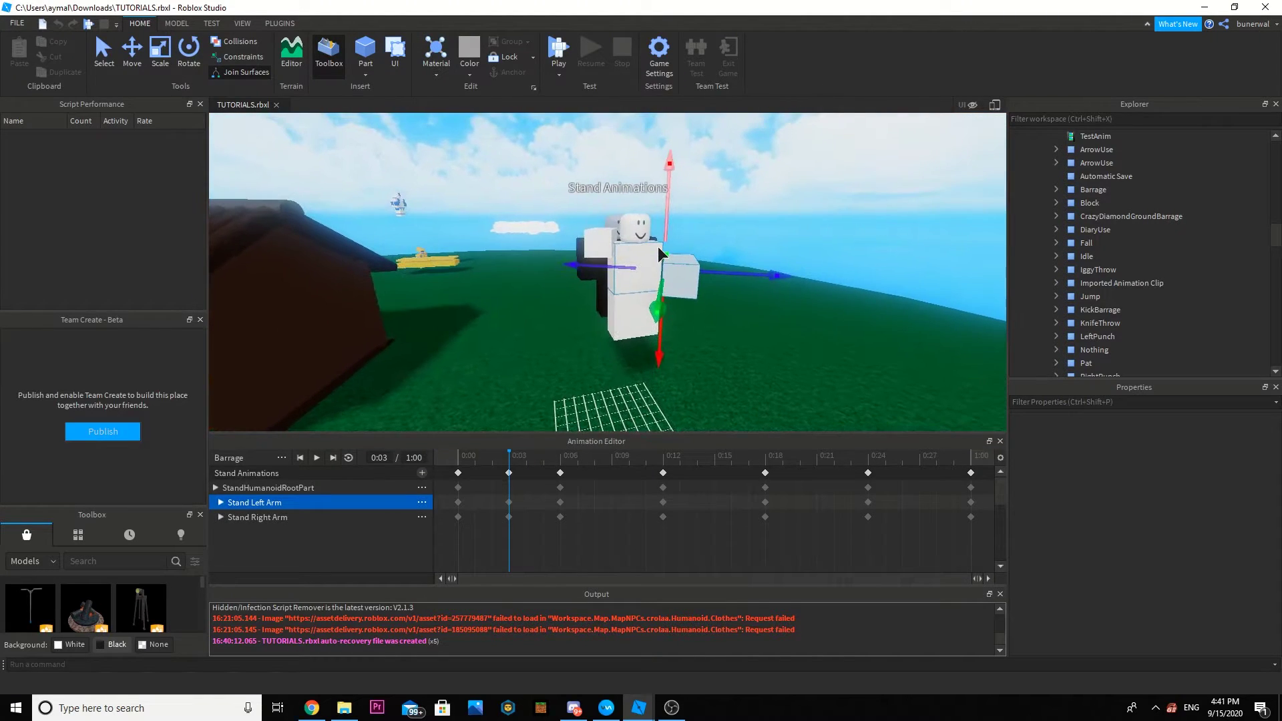
drag(668, 238, 664, 214)
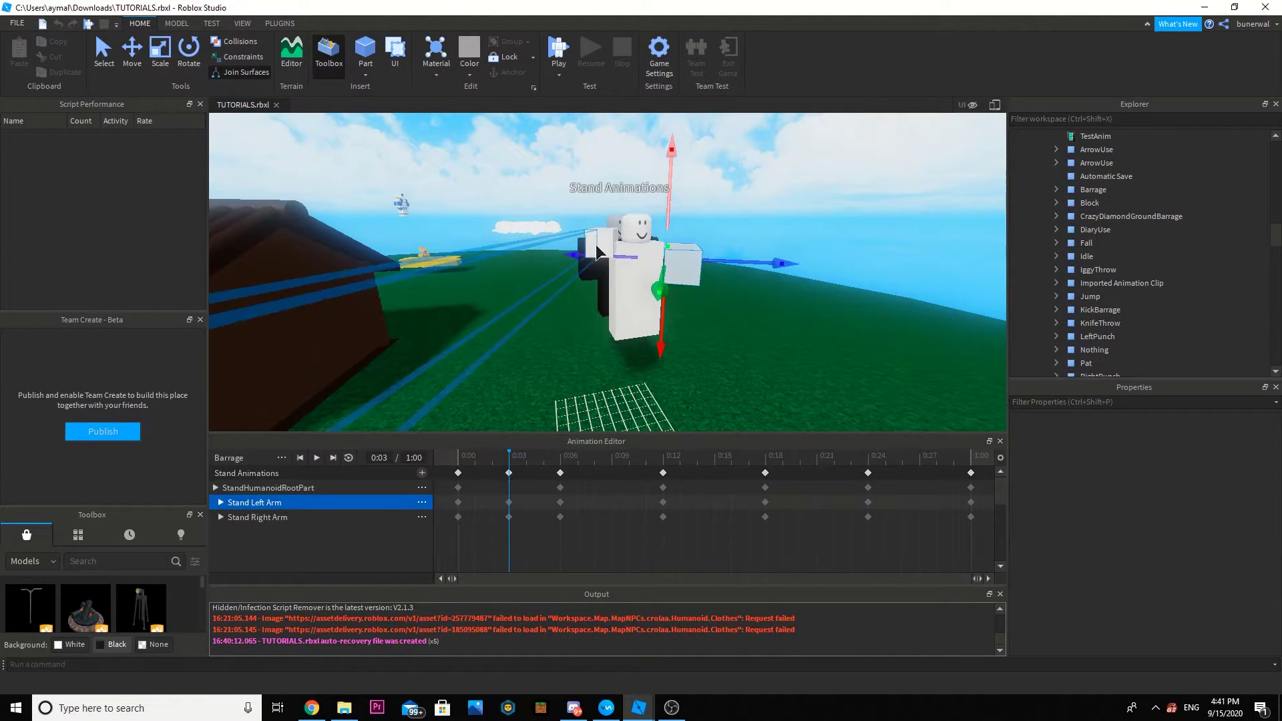
Select the Stand Right Arm and play the animation from 0:00 to review the arm swing.
click(604, 244)
right_drag(619, 199, 619, 199)
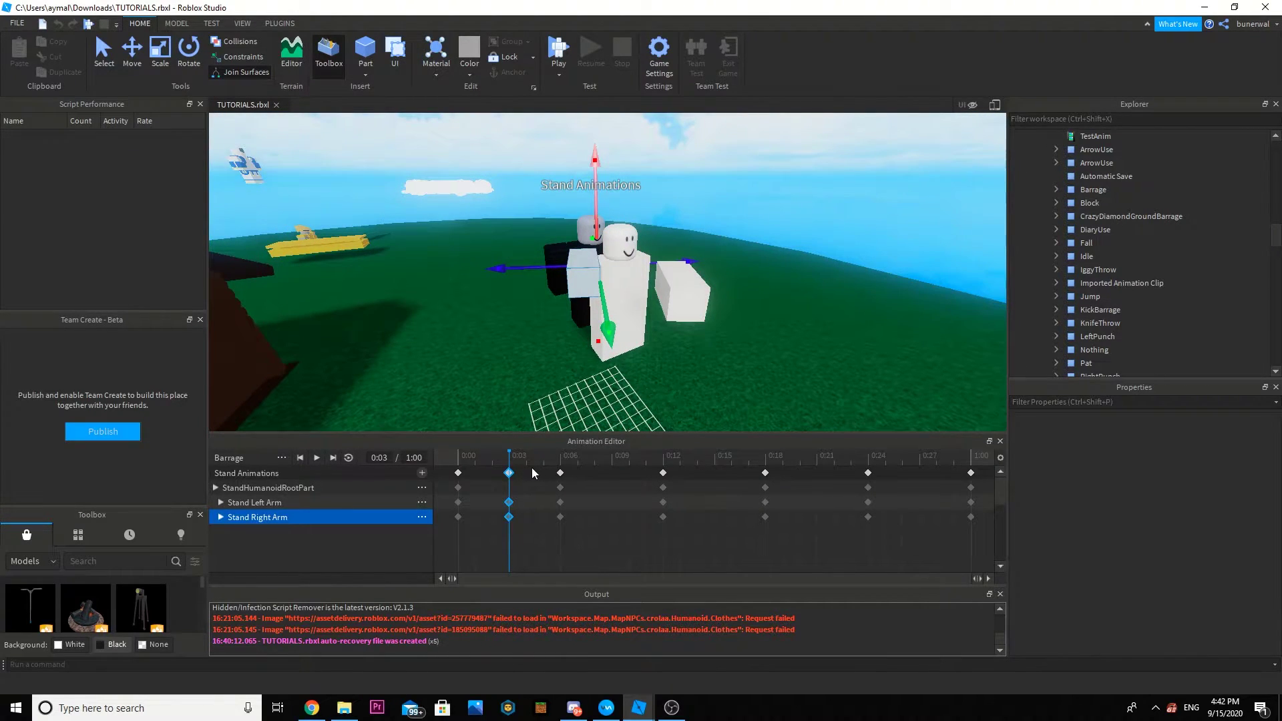
drag(512, 462, 460, 470)
key(space)
key(space)
Paste the 0:03 pose at 0:09, 0:15, 0:21 and 0:27 and play the animation.
click(510, 456)
click(611, 458)
key(ctrl+v)
click(715, 456)
key(ctrl+v)
click(815, 463)
key(ctrl+v)
click(912, 465)
key(ctrl+v)
drag(879, 462, 178, 491)
key(space)
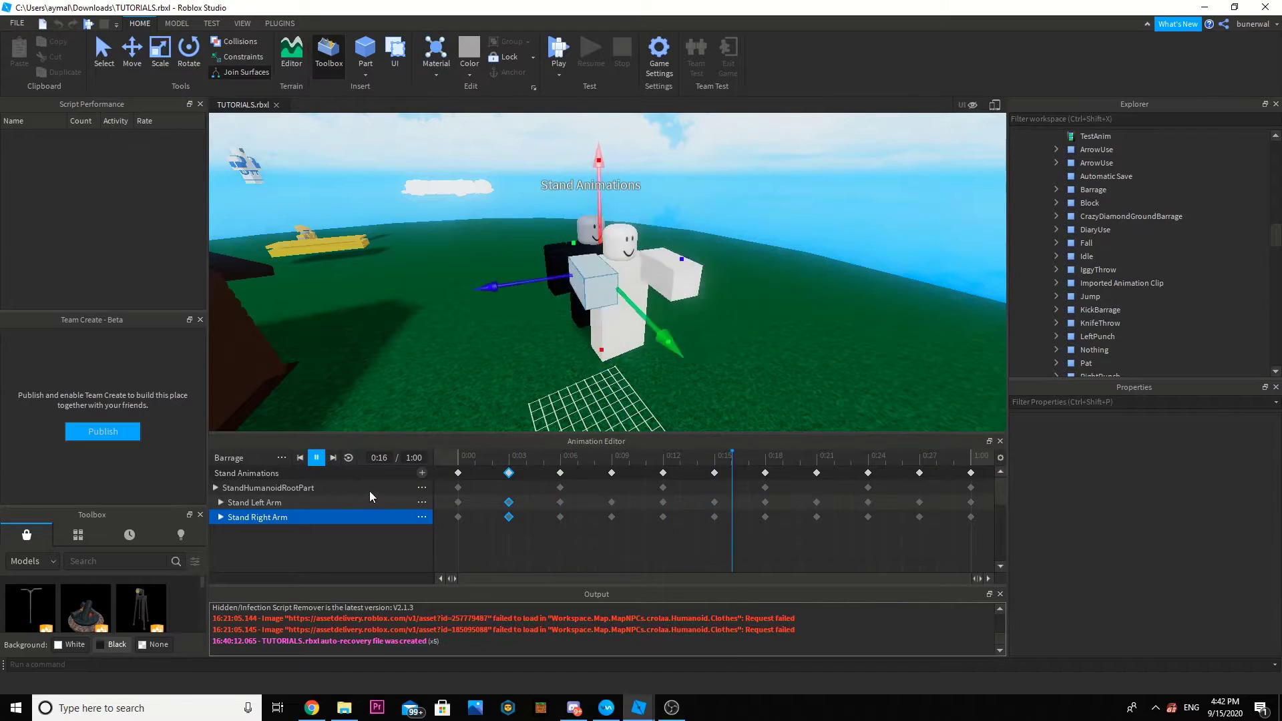
Adjust the position of the Stand Right Arm along its length at 0:00.
key(a)
right_drag(517, 382, 517, 382)
key(w)
key(d)
click(537, 246)
key(f)
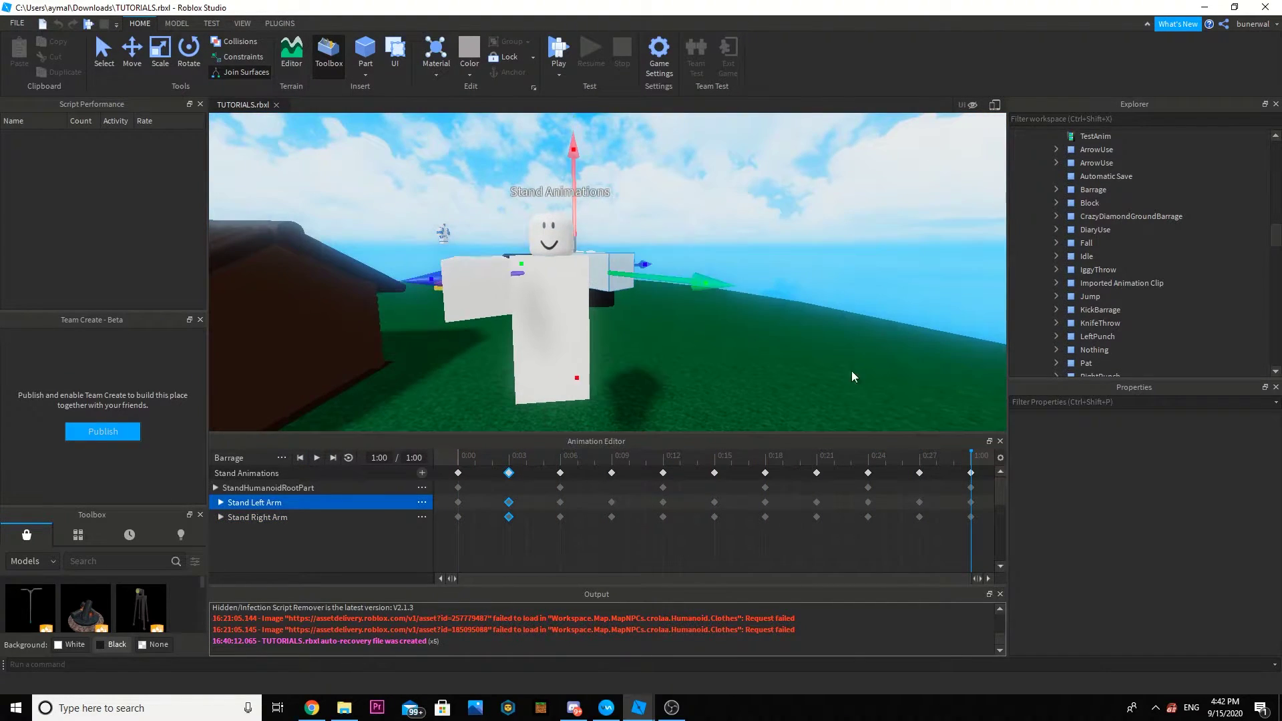
drag(682, 459, 462, 461)
key(a)
right_drag(601, 321, 654, 300)
key(w)
click(668, 299)
drag(725, 277, 711, 281)
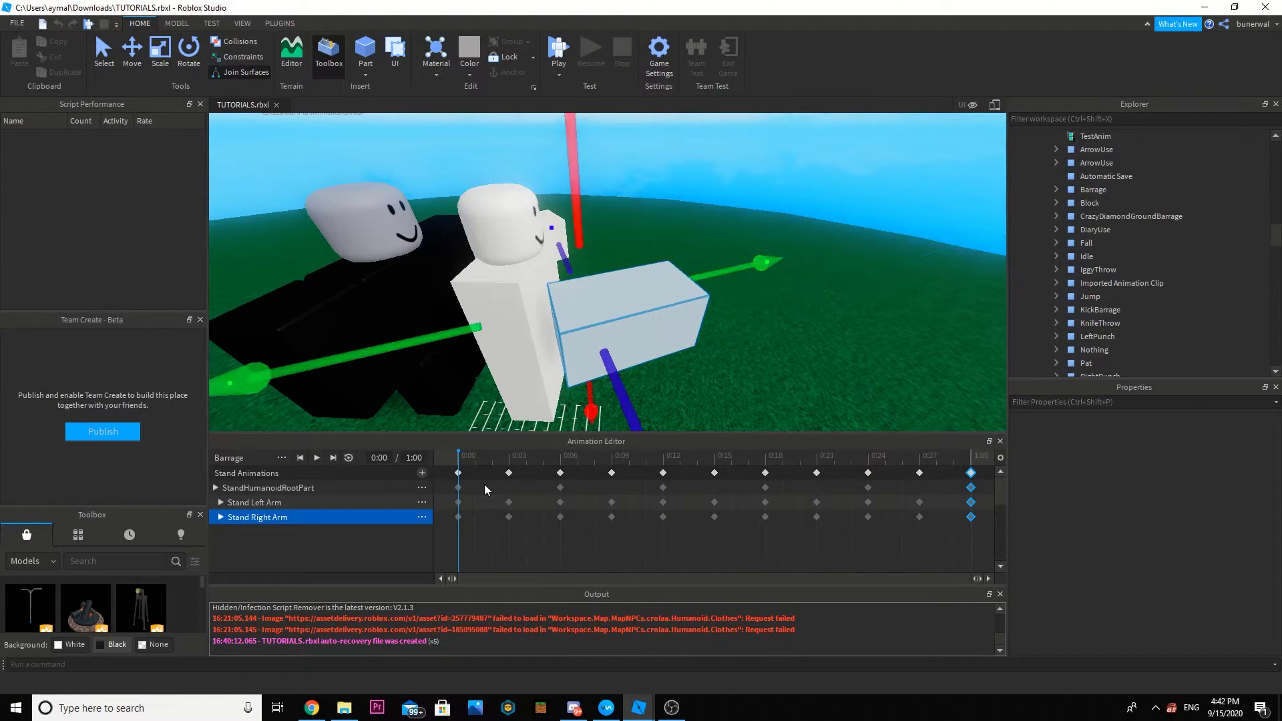
Paste the adjusted 0:00 pose at 0:18, 0:24 and 1:00 and play the animation.
click(774, 461)
click(869, 461)
click(973, 460)
scroll(506, 322, down, 5)
key(space)
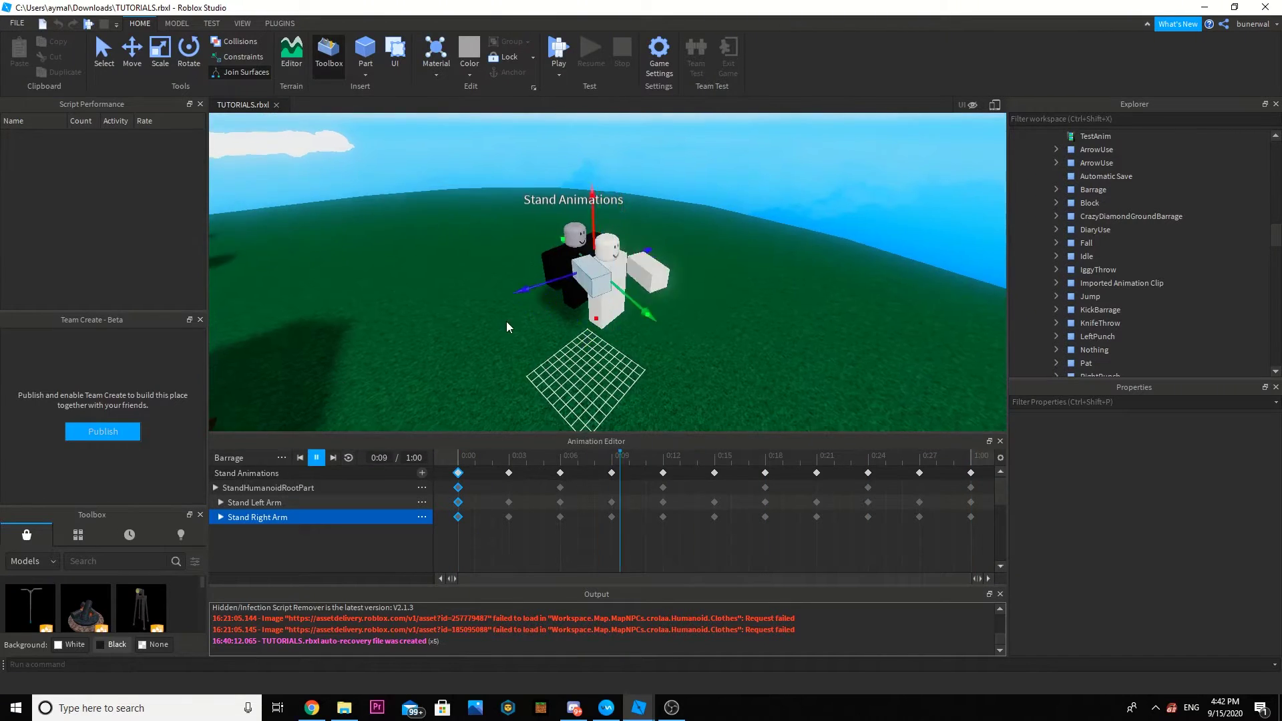
Rotate the StandHumanoidRootPart at 0:00 and turn the Stand Head.
right_drag(506, 322, 506, 322)
click(658, 284)
drag(481, 442, 466, 454)
click(459, 459)
key(r)
scroll(573, 214, down, 4)
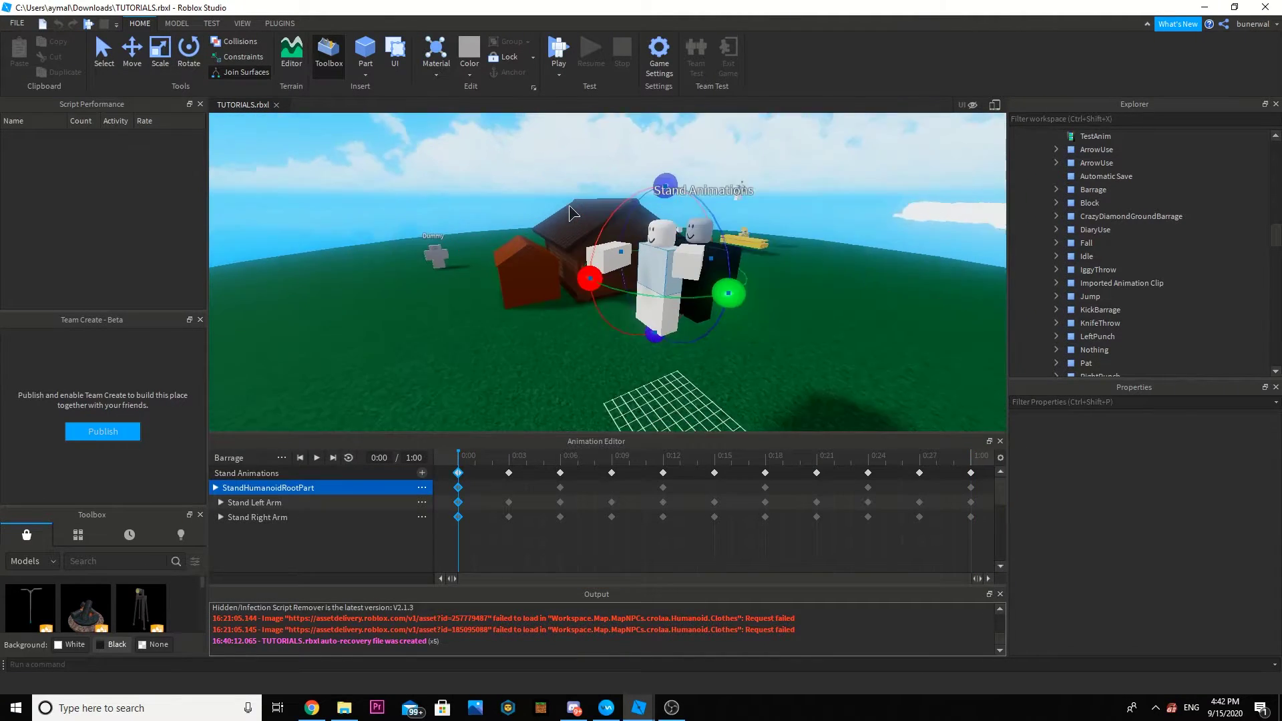
right_drag(573, 215, 579, 217)
drag(810, 305, 825, 308)
click(698, 215)
drag(627, 243, 614, 243)
right_drag(605, 264, 568, 300)
Paste the 0:00 pose with the rotated body and head up to 0:18, 0:24 and 1:00.
click(767, 460)
key(ctrl+v)
click(867, 459)
click(968, 458)
Rotate the StandHumanoidRootPart and turn the Stand Head at 0:03.
click(513, 458)
click(568, 323)
drag(481, 280, 486, 276)
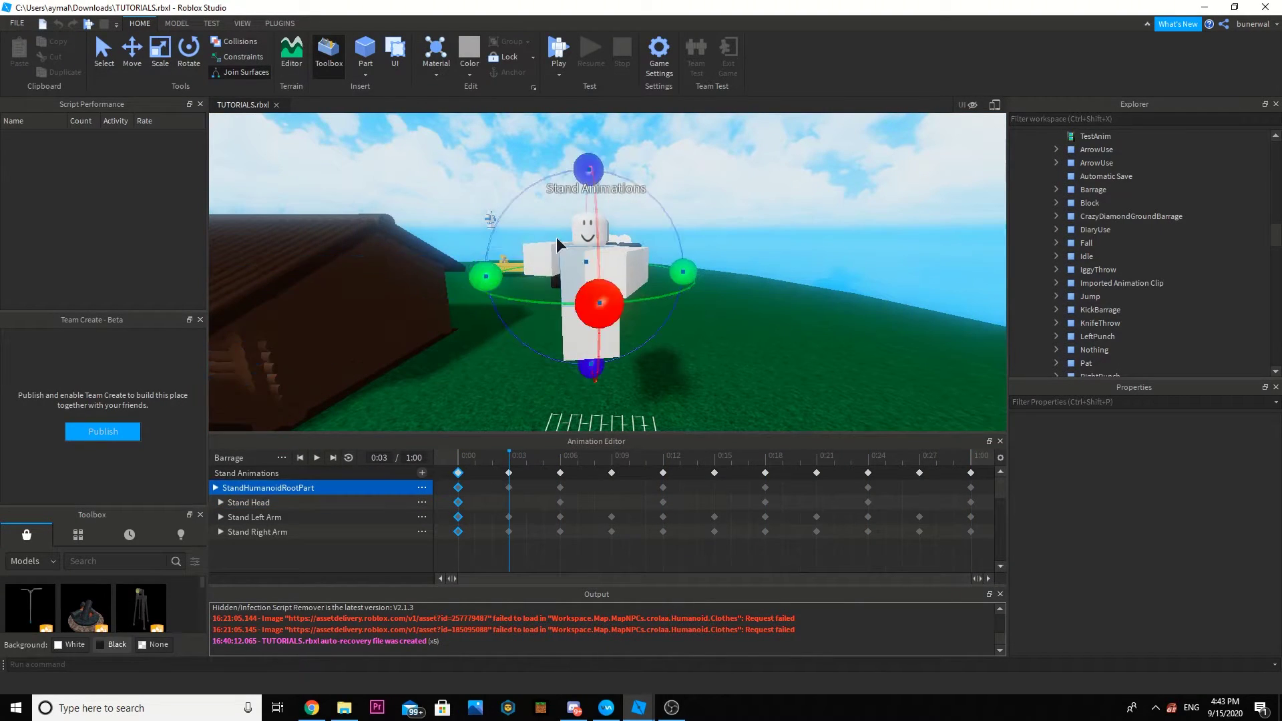
click(582, 233)
drag(562, 254, 588, 252)
right_drag(588, 267, 568, 287)
Paste the 0:03 pose with the rotated body and head at 0:09, 0:15, 0:21 and 0:27 and play it.
click(509, 473)
click(610, 462)
key(ctrl+v)
click(714, 461)
key(ctrl+v)
click(817, 459)
key(ctrl+v)
click(917, 459)
key(ctrl+v)
key(space)
Rotate the black character's Right Arm at 0:00 and adjust its position.
right_drag(556, 390, 539, 337)
click(582, 294)
click(132, 52)
click(459, 459)
right_drag(456, 304, 377, 279)
click(403, 278)
click(197, 56)
drag(654, 181, 527, 274)
click(132, 52)
drag(768, 272, 780, 271)
Rotate the black character's Torso at 0:00 and shift it slightly.
right_drag(780, 271, 641, 265)
click(476, 261)
click(193, 56)
right_drag(535, 254, 578, 269)
drag(578, 268, 582, 275)
key(ctrl+z)
key(f)
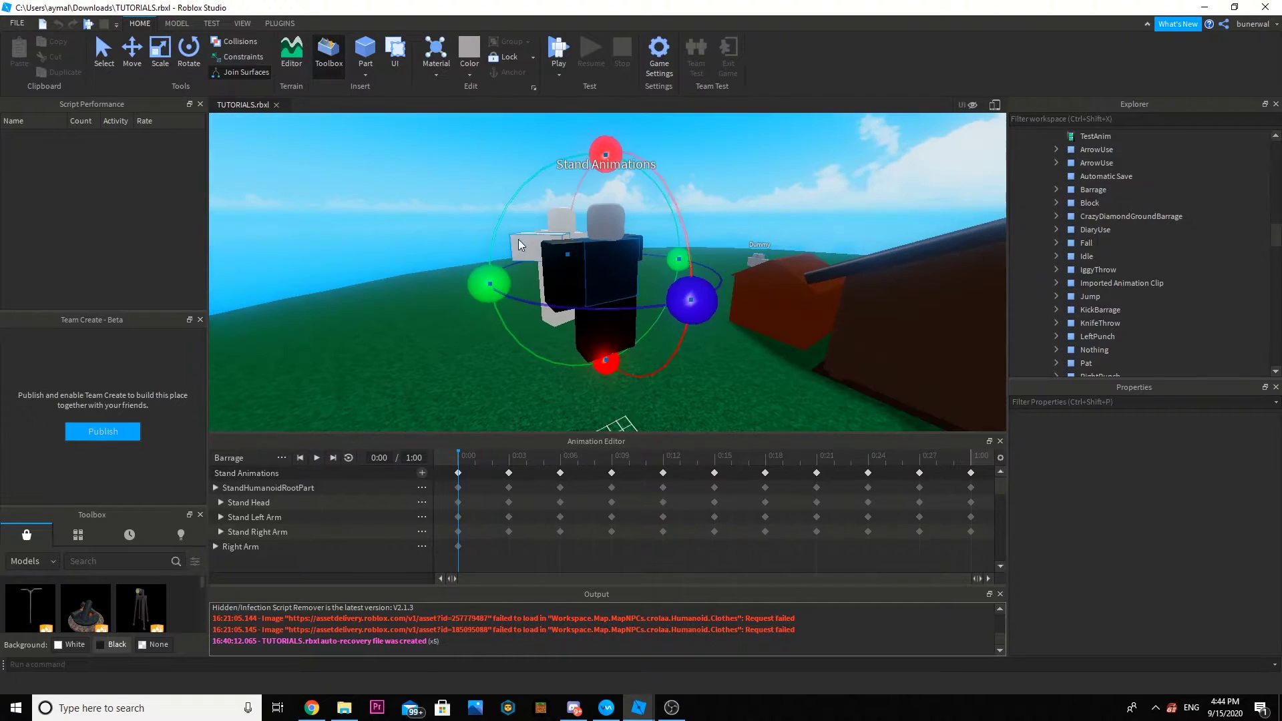
drag(692, 302, 458, 298)
click(133, 55)
drag(543, 299, 535, 303)
Turn the black character's Head at 0:00.
click(639, 214)
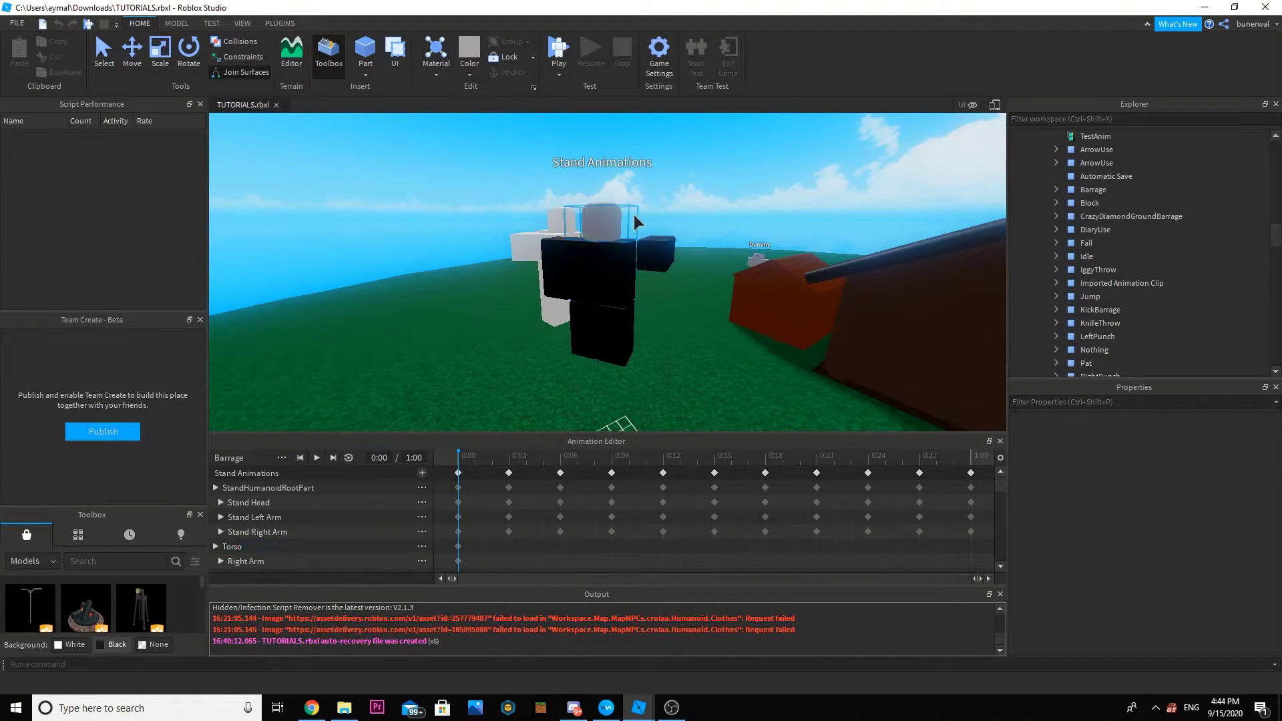
key(r)
click(593, 217)
drag(412, 234, 447, 239)
right_drag(521, 241, 538, 239)
drag(468, 250, 486, 253)
Move the black character's arm back toward its torso at 0:00 and play the animation.
click(485, 279)
right_drag(446, 366, 449, 374)
drag(514, 337, 561, 365)
key(r)
right_drag(561, 366, 575, 358)
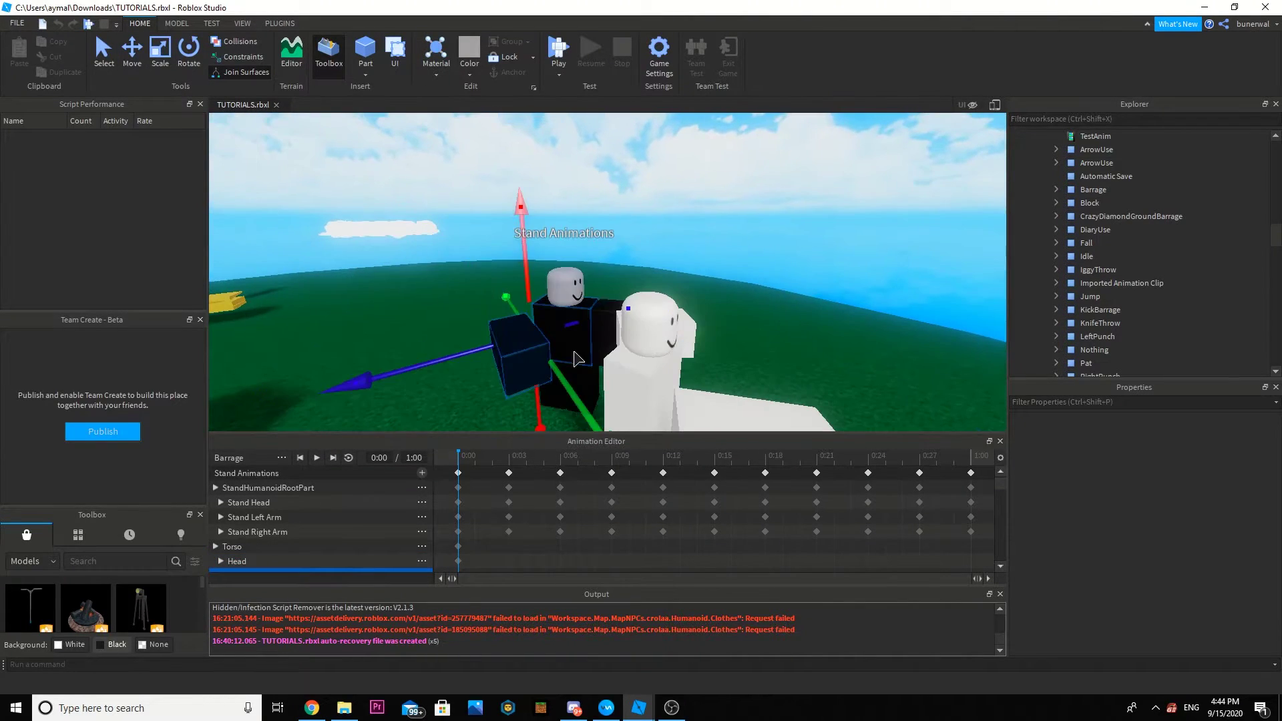
drag(437, 362, 461, 352)
click(580, 330)
click(190, 51)
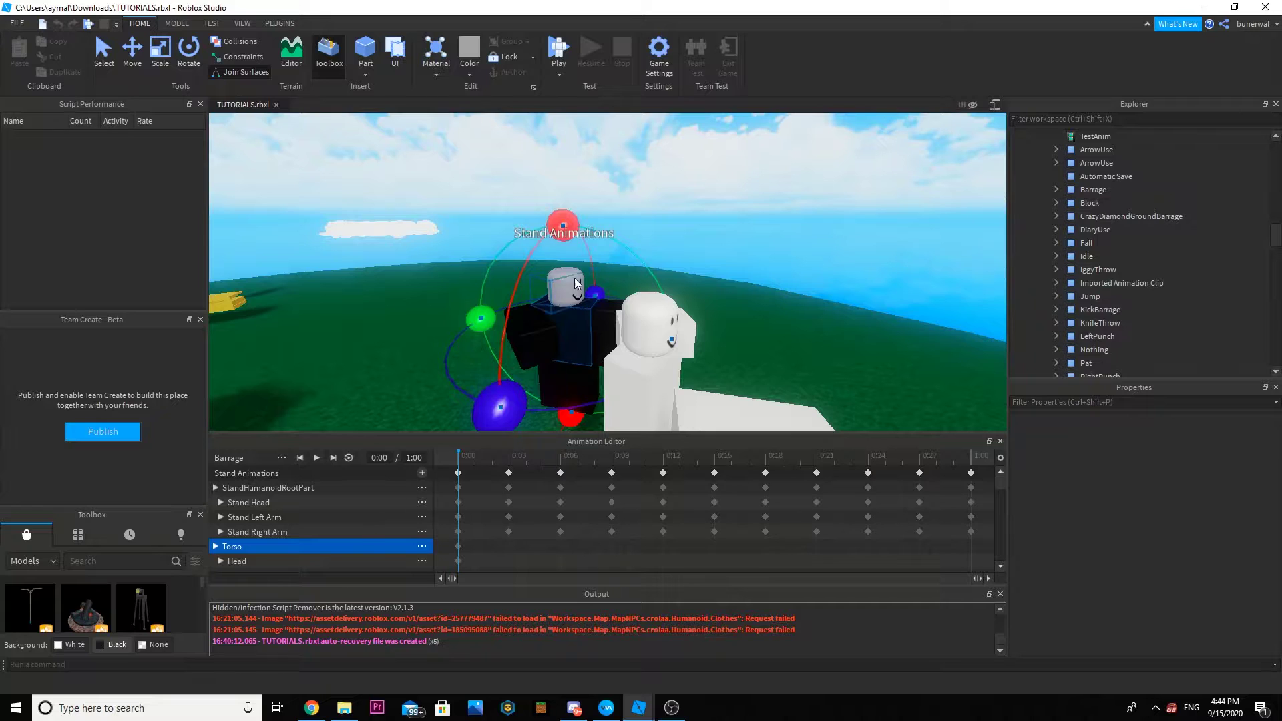
key(space)
Paste the 0:00 pose at 0:06, 0:12, 0:18, 0:24 and 1:00 and delete the pasted Torso keyframe at 0:06.
click(458, 473)
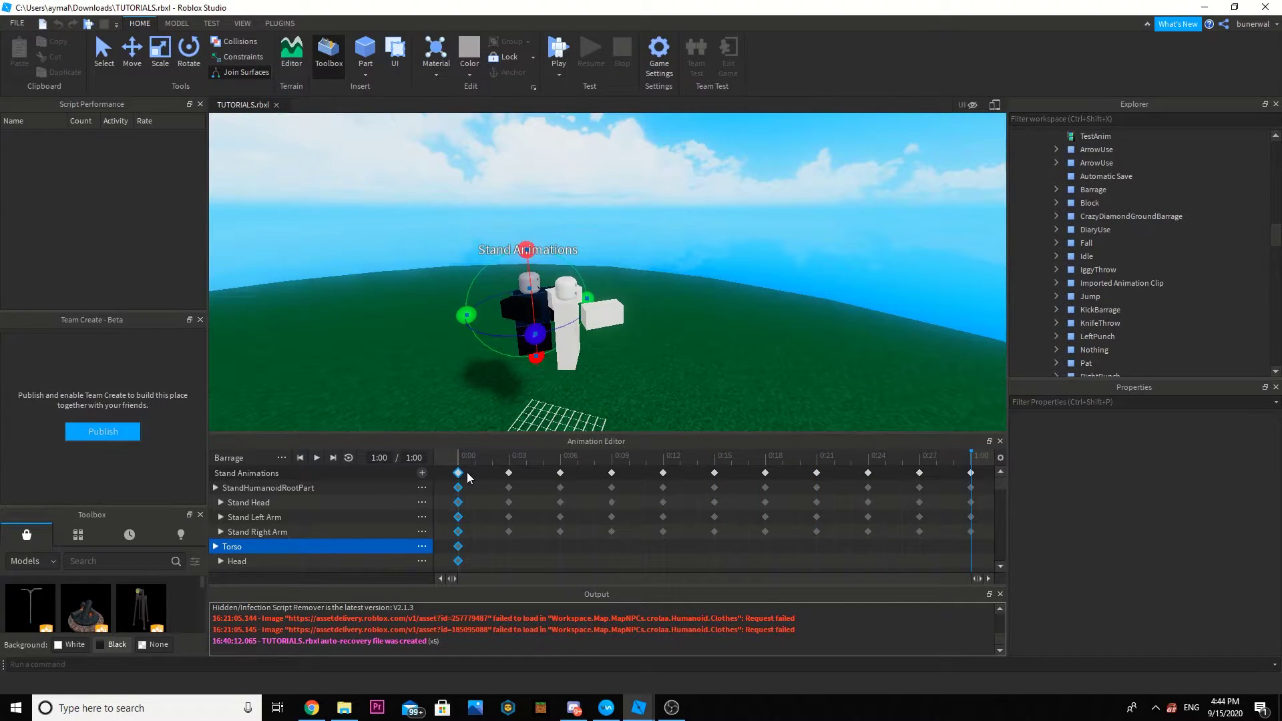
key(ctrl+v)
right_click(562, 545)
click(615, 422)
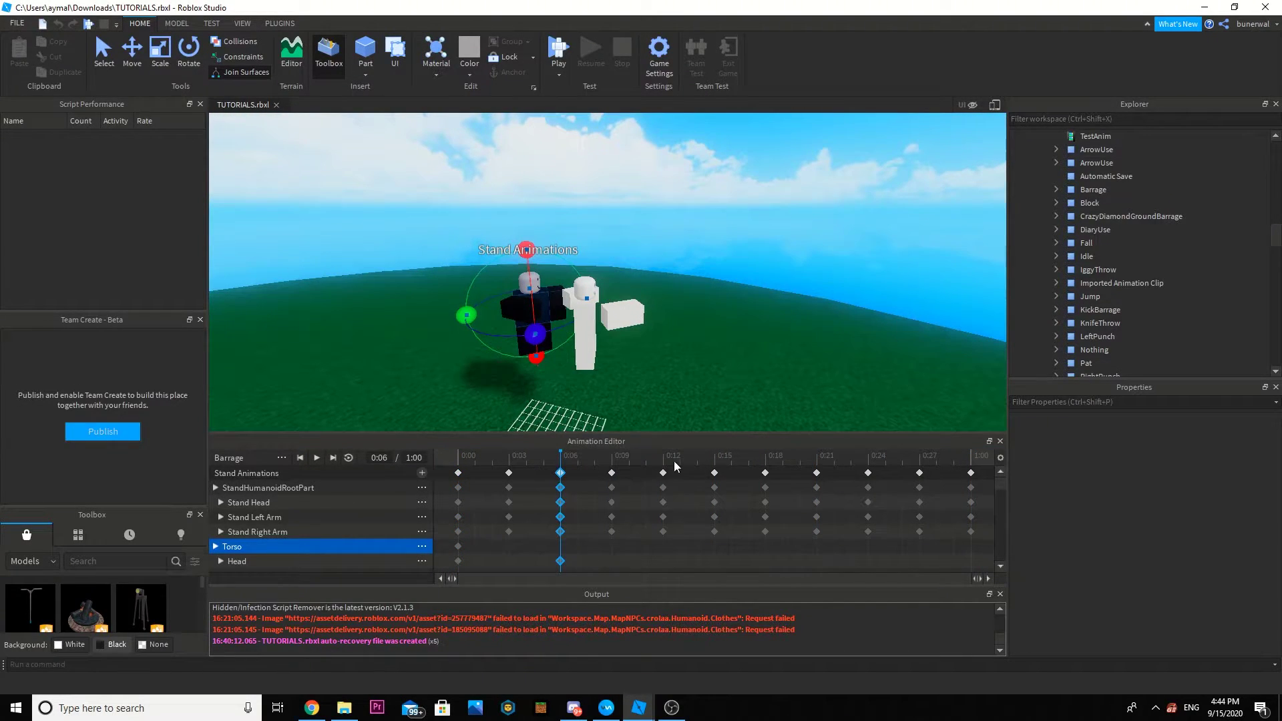
click(508, 473)
click(458, 546)
click(593, 312)
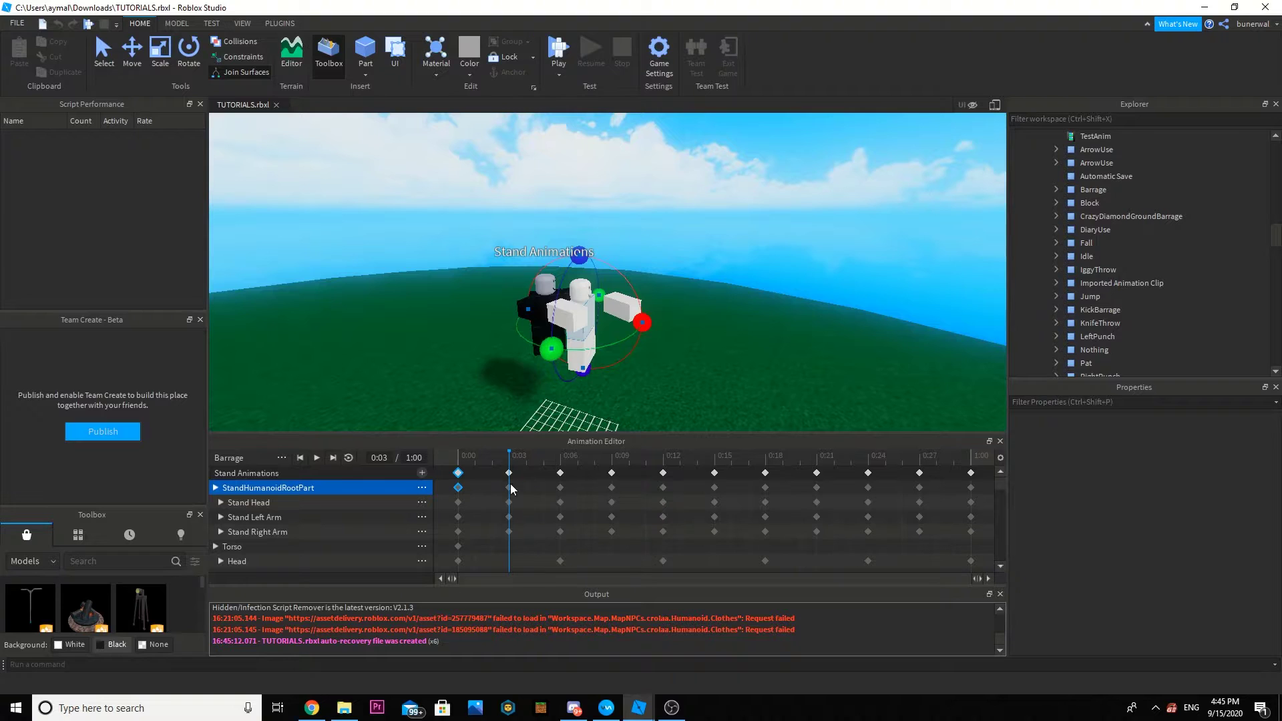
Play the complete Barrage animation to review the punching motion.
key(space)
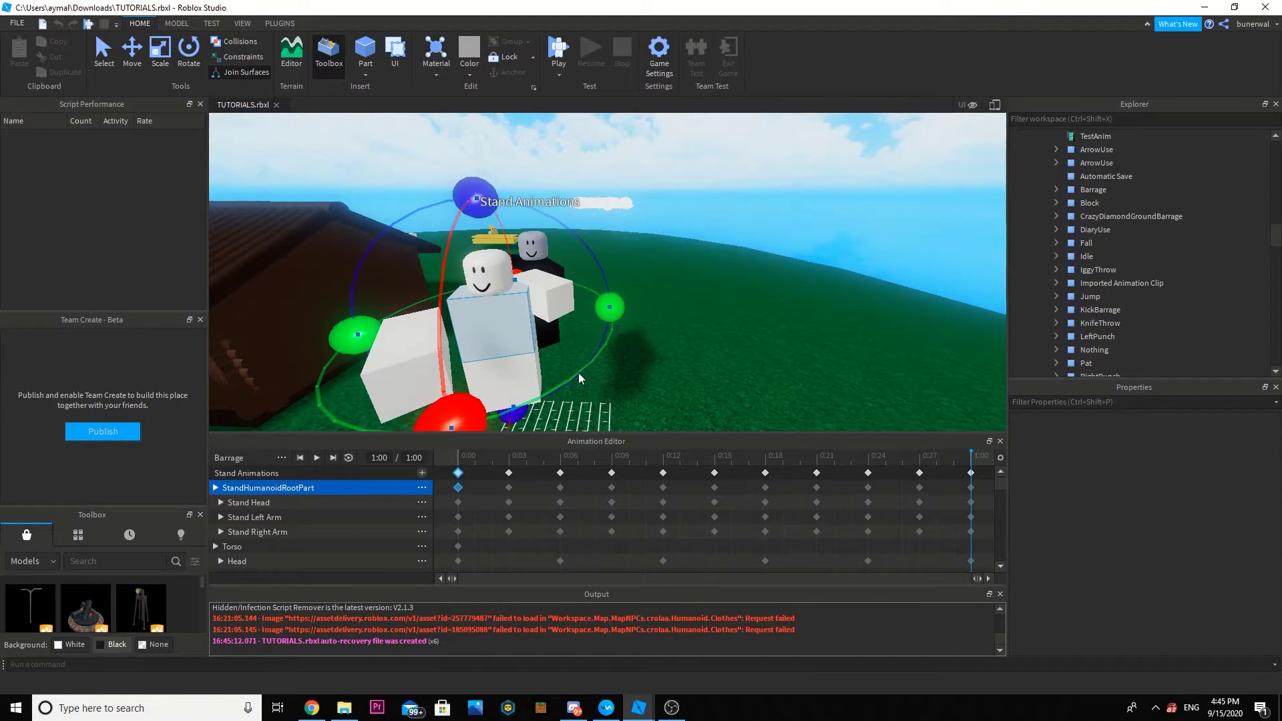
key(ctrl+v)
right_drag(536, 400, 652, 354)
click(651, 355)
right_drag(528, 315, 527, 315)
key(w)
Export the Barrage animation and close the export dialog.
click(281, 458)
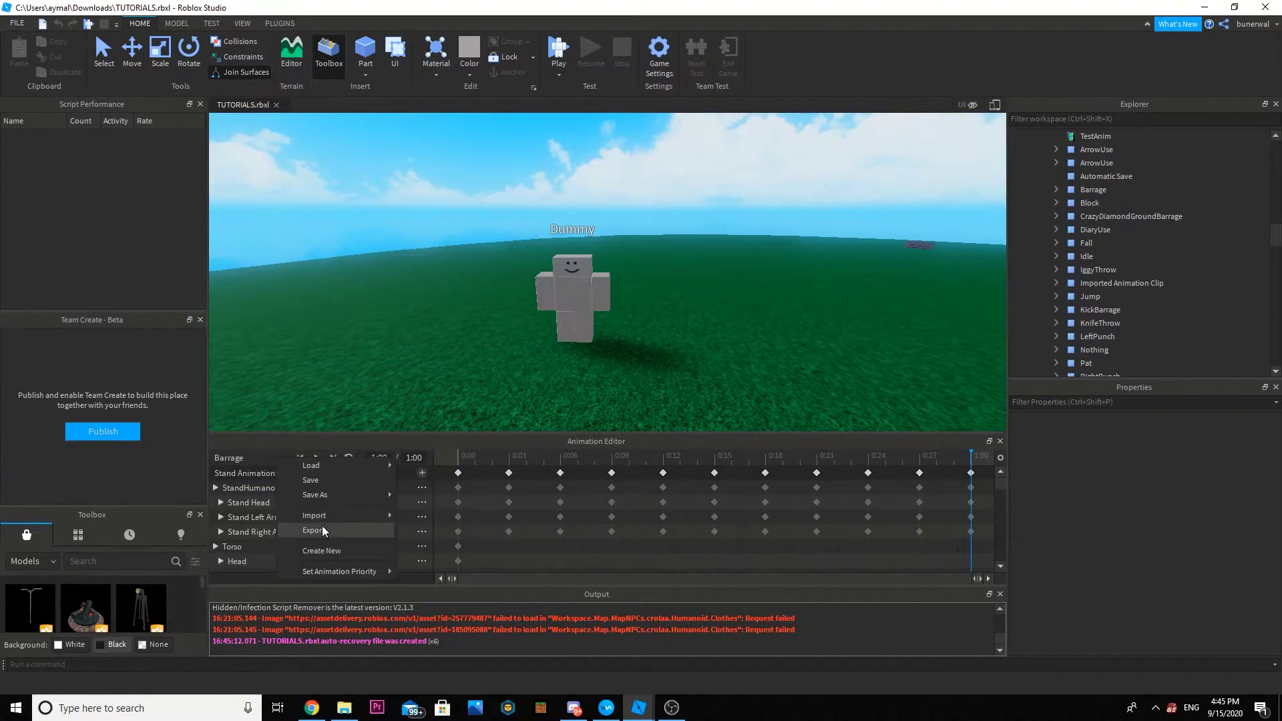
click(321, 526)
click(905, 547)
click(631, 548)
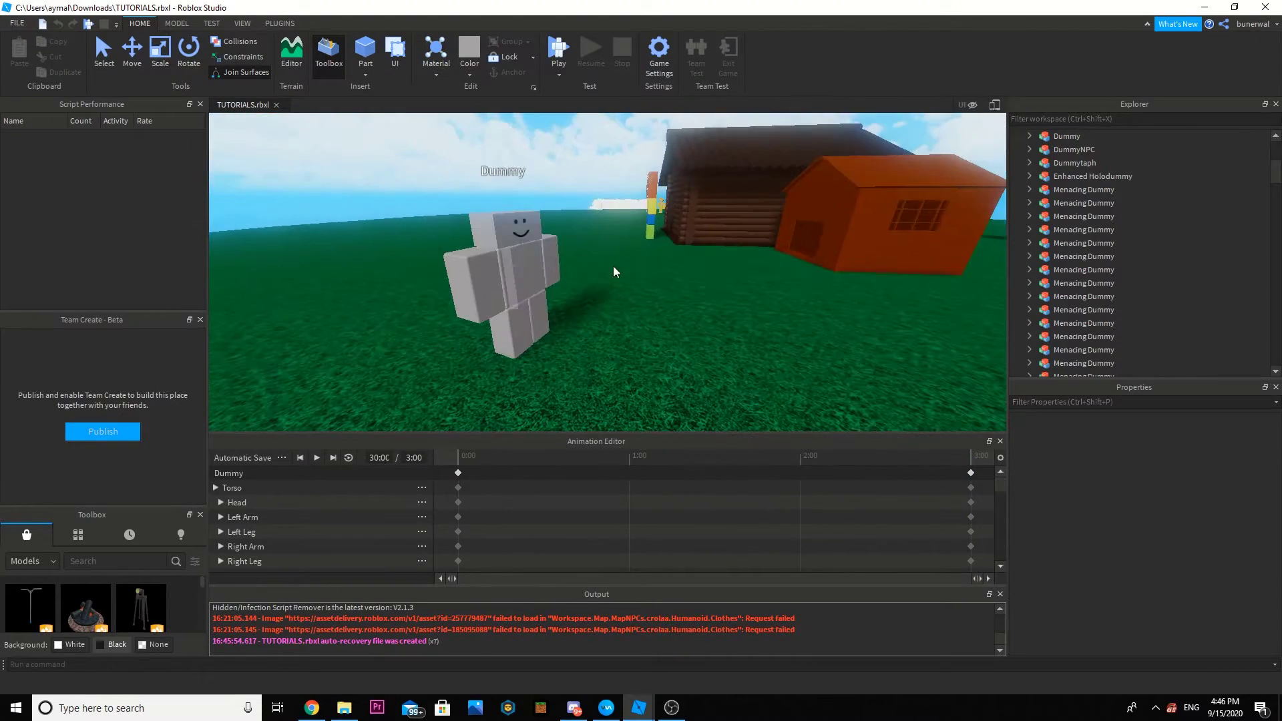
click(524, 267)
scroll(638, 276, up, 5)
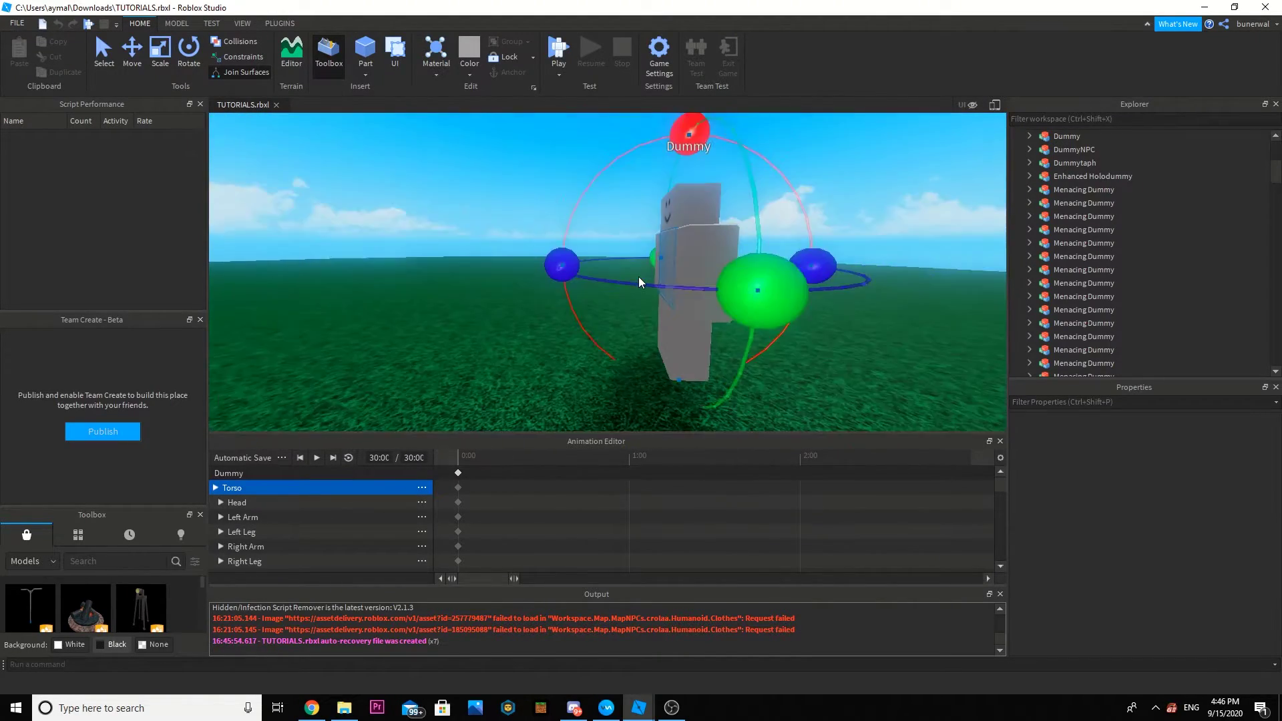
click(281, 457)
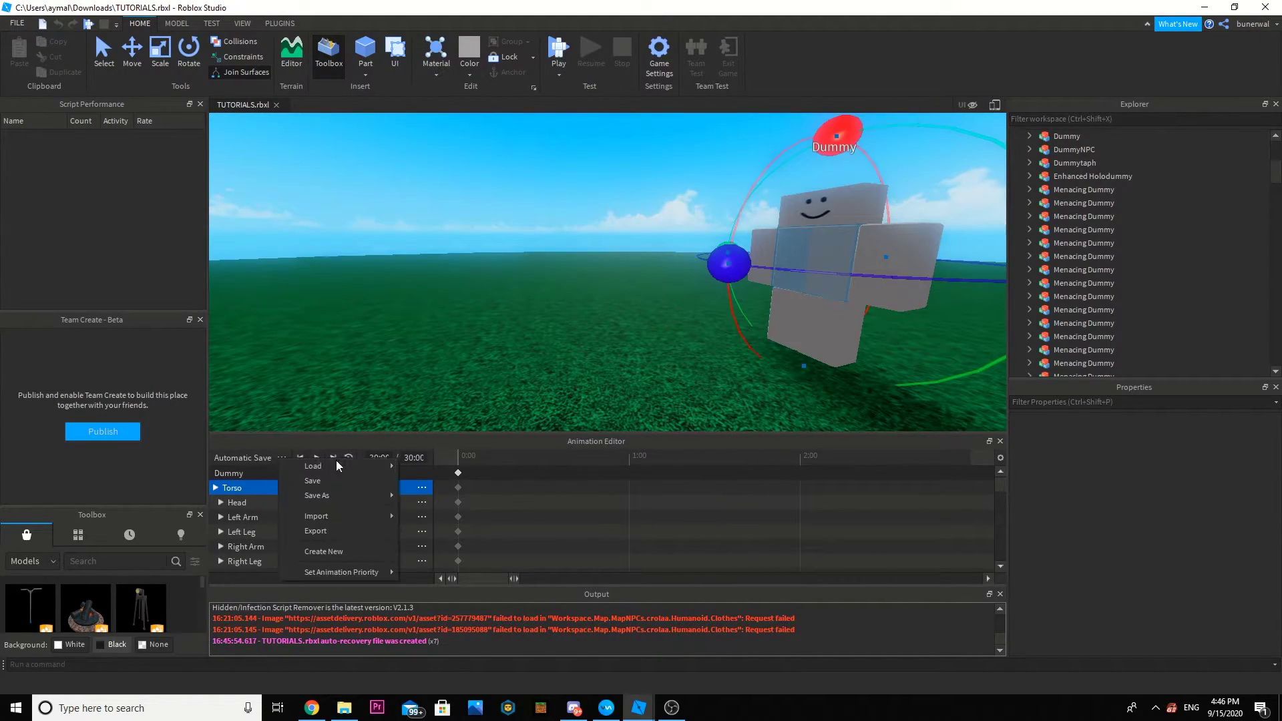
click(443, 491)
mouse_move(346, 461)
click(447, 462)
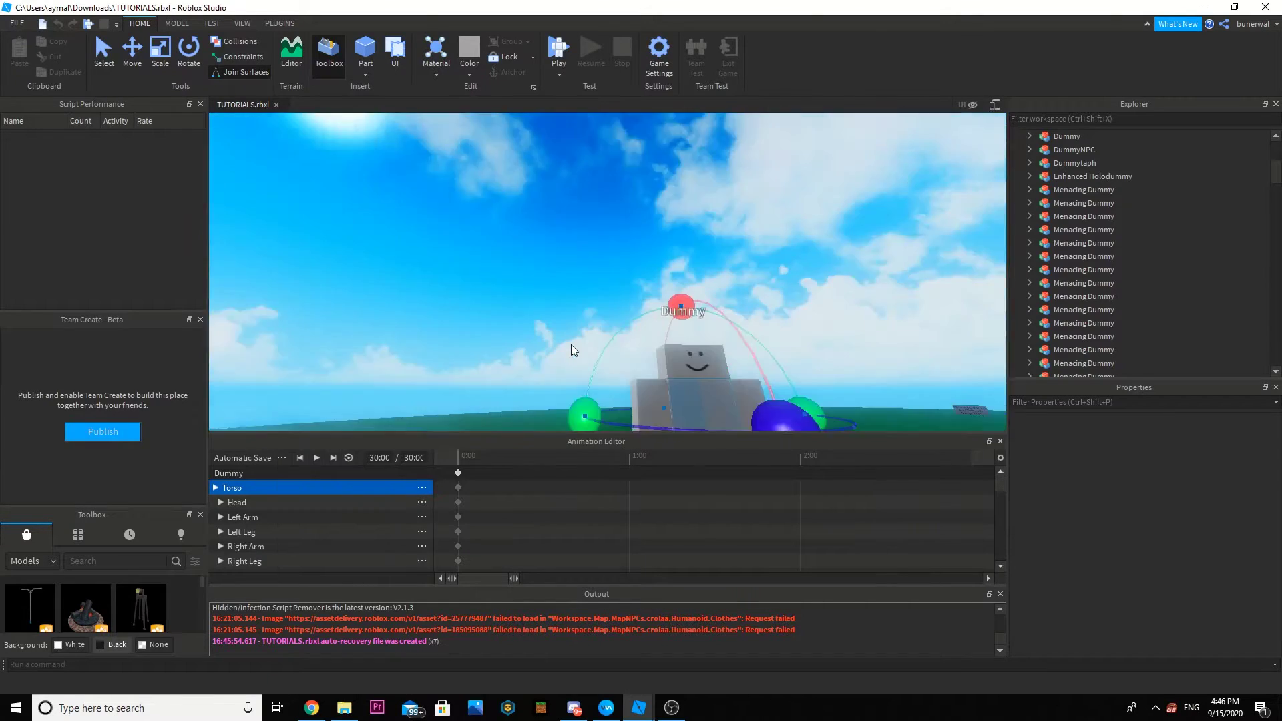
drag(402, 362, 404, 362)
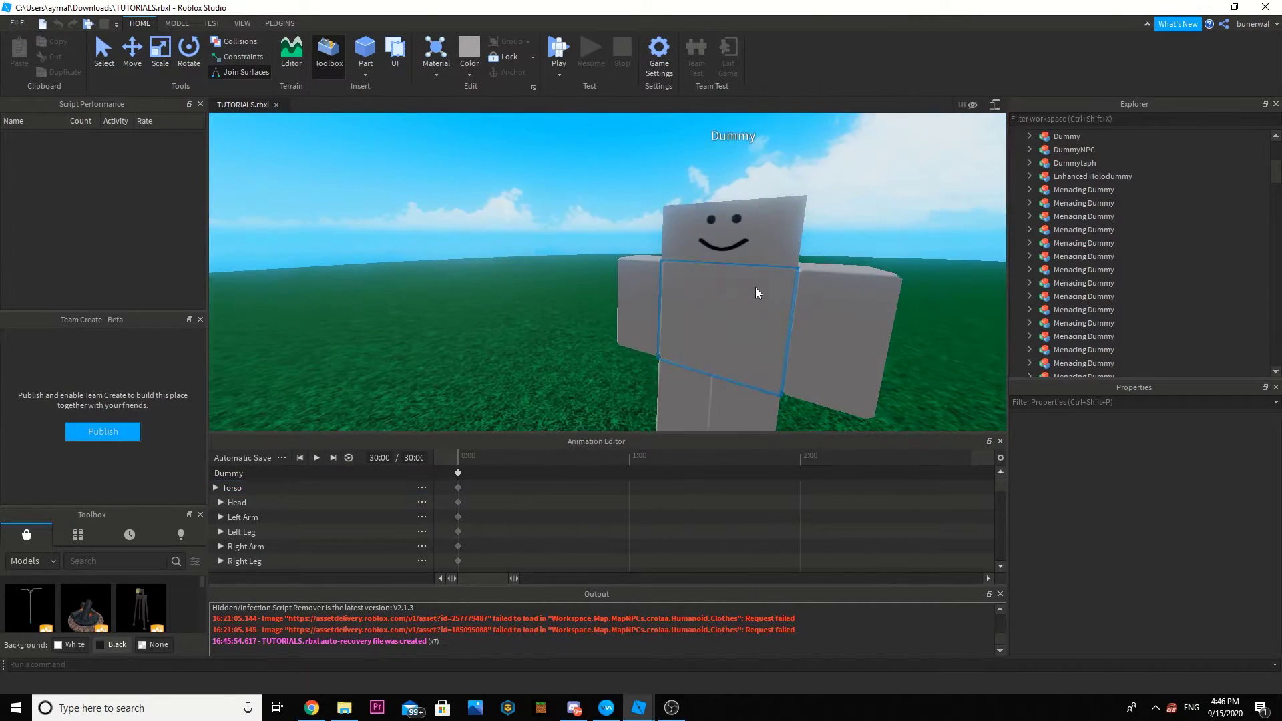
click(755, 287)
scroll(756, 287, down, 4)
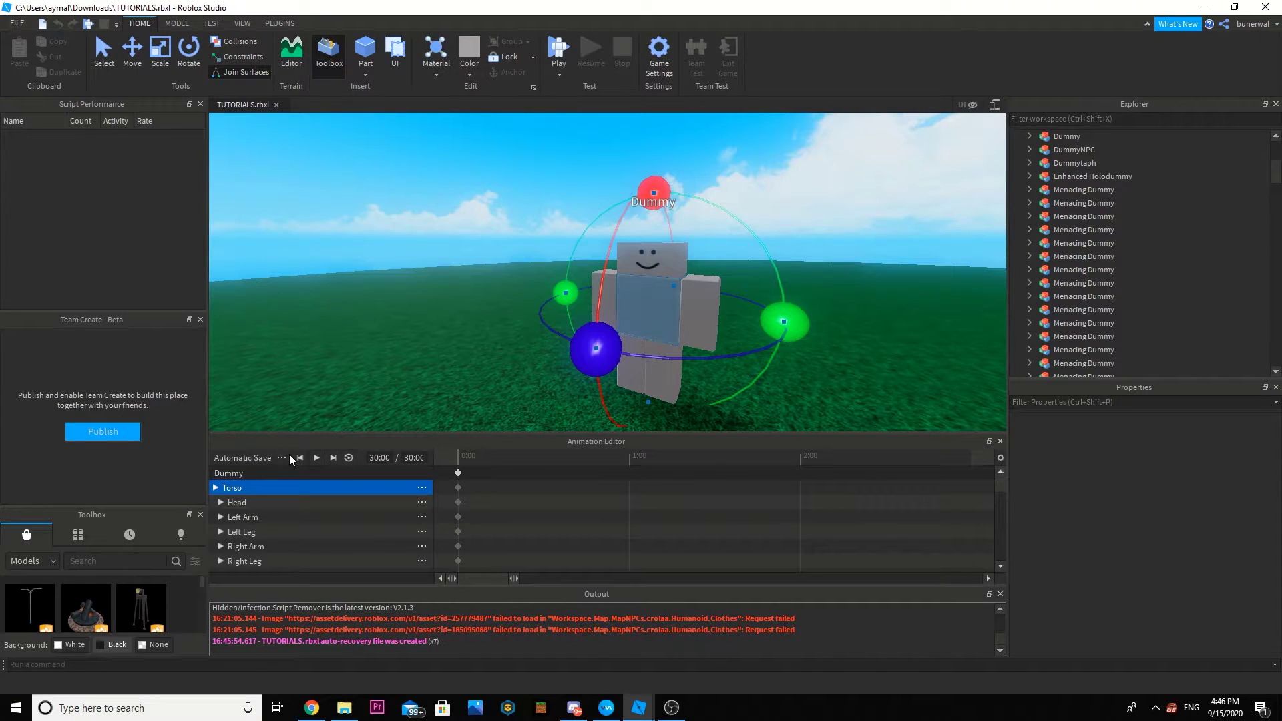
click(665, 374)
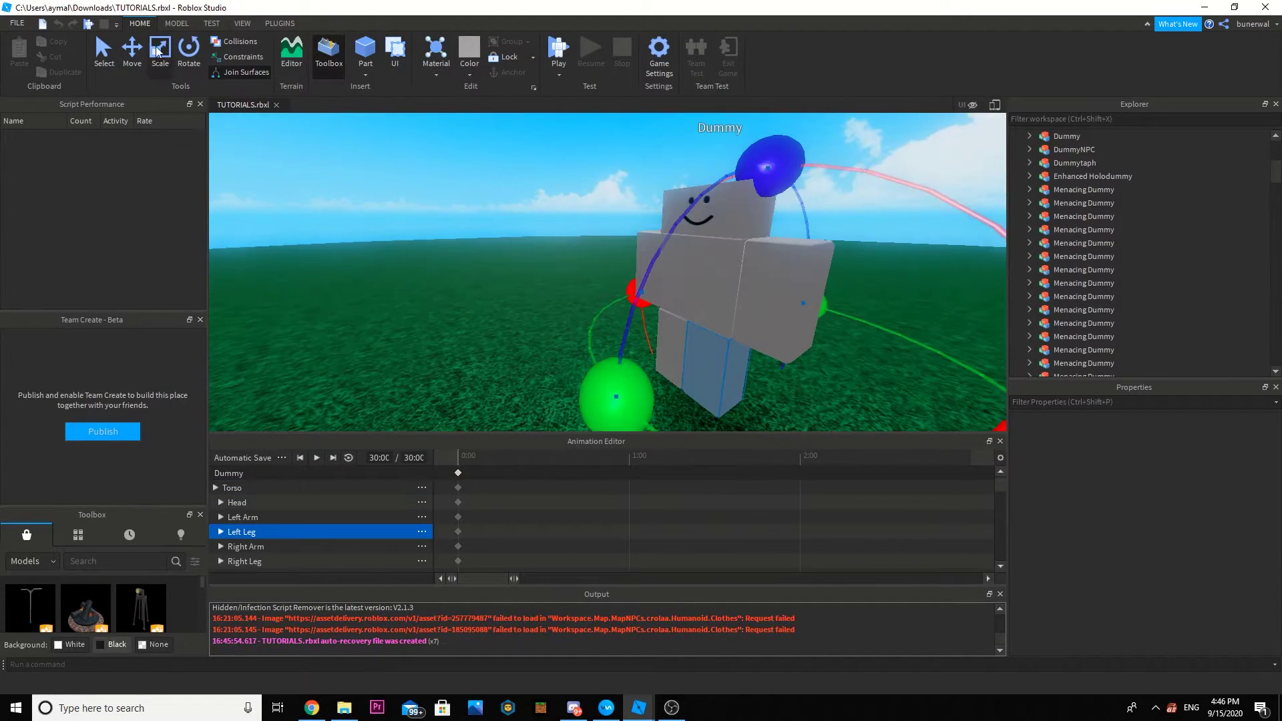
Rotate the Dummy's legs in opposite directions to try a running stride.
key(r)
drag(601, 388, 571, 401)
click(659, 349)
right_drag(492, 223, 492, 223)
key(r)
drag(670, 207, 700, 221)
right_drag(699, 222, 700, 221)
key(r)
drag(619, 334, 583, 315)
right_drag(534, 356, 534, 356)
click(687, 315)
right_drag(686, 315, 686, 316)
click(647, 326)
Rotate both of the Dummy's arms and readjust its legs for the running pose.
right_drag(579, 203, 579, 203)
key(r)
drag(534, 151, 668, 299)
right_drag(668, 299, 668, 299)
click(781, 307)
drag(768, 149, 651, 287)
right_drag(651, 287, 651, 287)
click(736, 357)
mouse_move(734, 212)
mouse_down()
mouse_move(687, 247)
mouse_move(658, 217)
mouse_move(748, 229)
mouse_up()
key(r)
click(701, 348)
key(r)
right_click(748, 229)
click(743, 373)
key(r)
Preview the long timeline, delete the 30:00 keyframe and paste a copy of the 0:00 pose.
click(629, 458)
drag(514, 579, 977, 579)
click(410, 458)
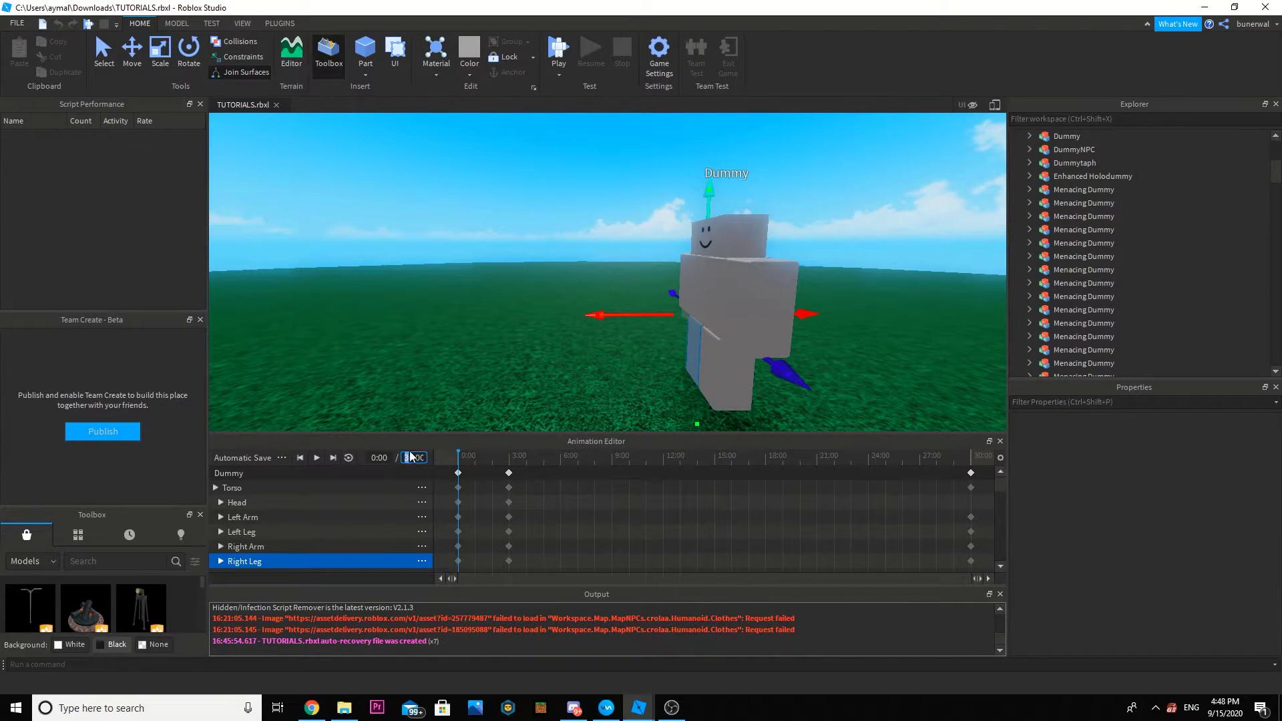
key(space)
key(space)
click(971, 473)
key(Delete)
click(458, 473)
key(ctrl+c)
key(ctrl+v)
Create a new animation for the Dummy in place of the automatic save.
click(282, 458)
click(375, 534)
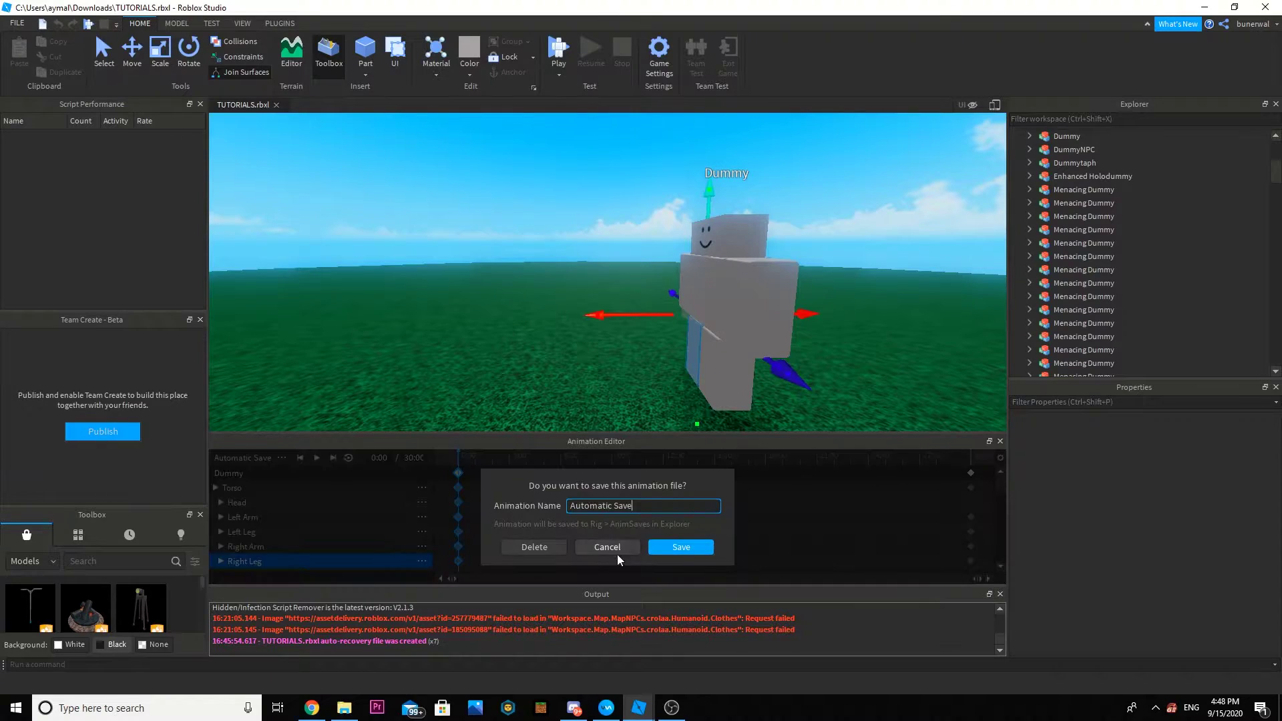
click(619, 555)
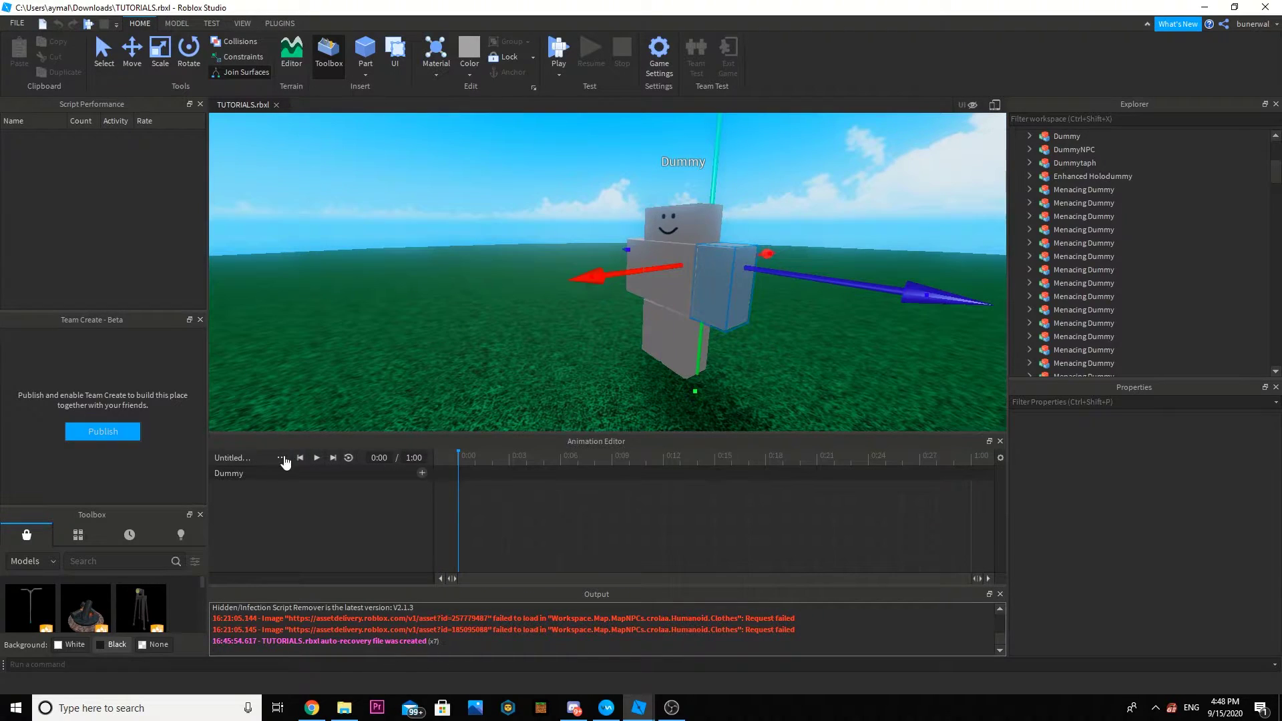
Rotate both of the Dummy's arms straight back behind its body at 0:00.
key(r)
right_drag(674, 194, 641, 167)
drag(642, 144, 502, 272)
right_drag(502, 271, 609, 278)
click(606, 294)
drag(592, 155, 768, 279)
Rotate the Dummy's right leg forward and left leg backward into a running stride at 0:00.
right_drag(768, 272, 716, 376)
click(719, 334)
drag(726, 206, 703, 251)
click(677, 309)
drag(685, 200, 709, 234)
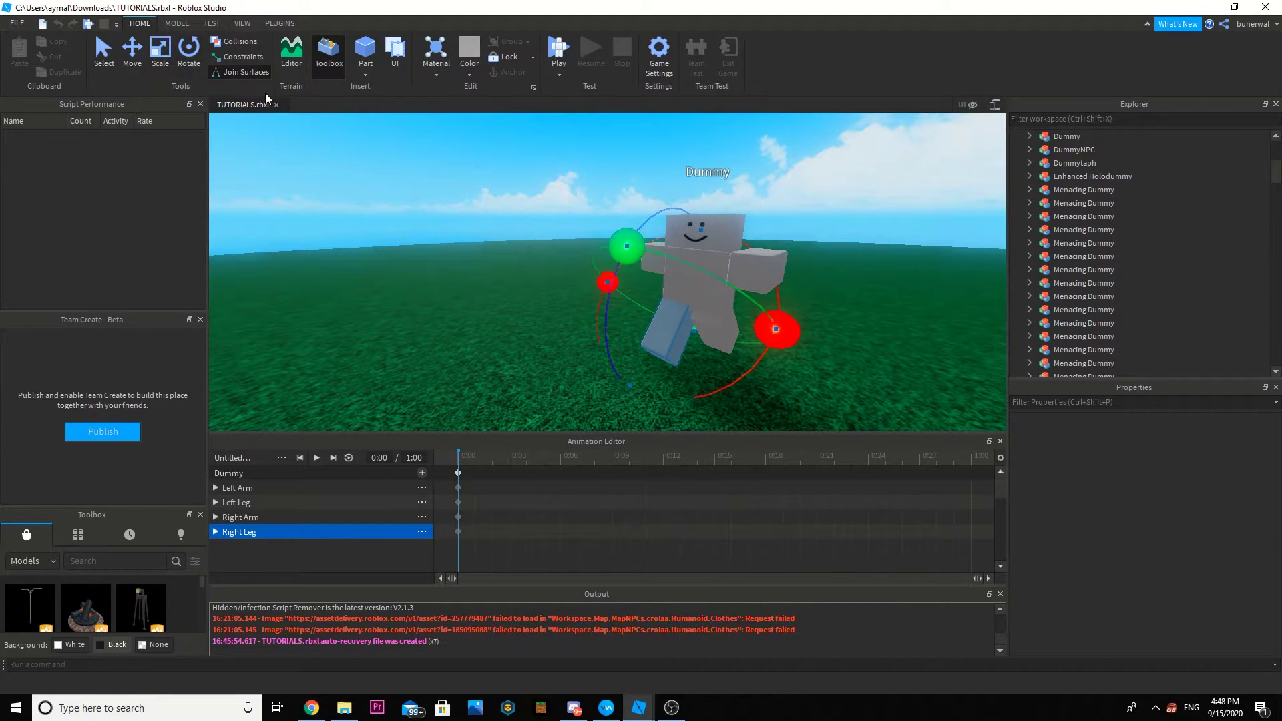
Try a pose adjustment at 1:00, preview it and delete the 1:00 keyframe.
right_drag(587, 274, 518, 221)
key(w)
drag(495, 458, 971, 458)
drag(475, 289, 508, 302)
key(space)
right_drag(509, 302, 508, 301)
scroll(507, 302, down, 5)
key(space)
drag(461, 461, 546, 462)
right_click(971, 473)
click(988, 500)
At 0:07, swing the Dummy's right leg backward and its left leg forward for the opposite stride.
click(583, 462)
right_drag(634, 334, 636, 303)
key(w)
drag(615, 240, 572, 221)
click(601, 339)
drag(513, 259, 586, 235)
Try shifting and rotating the Dummy's left leg at 0:07 and undo the last changes.
key(r)
drag(654, 318, 635, 322)
key(r)
drag(574, 231, 606, 241)
key(r)
drag(651, 344, 646, 343)
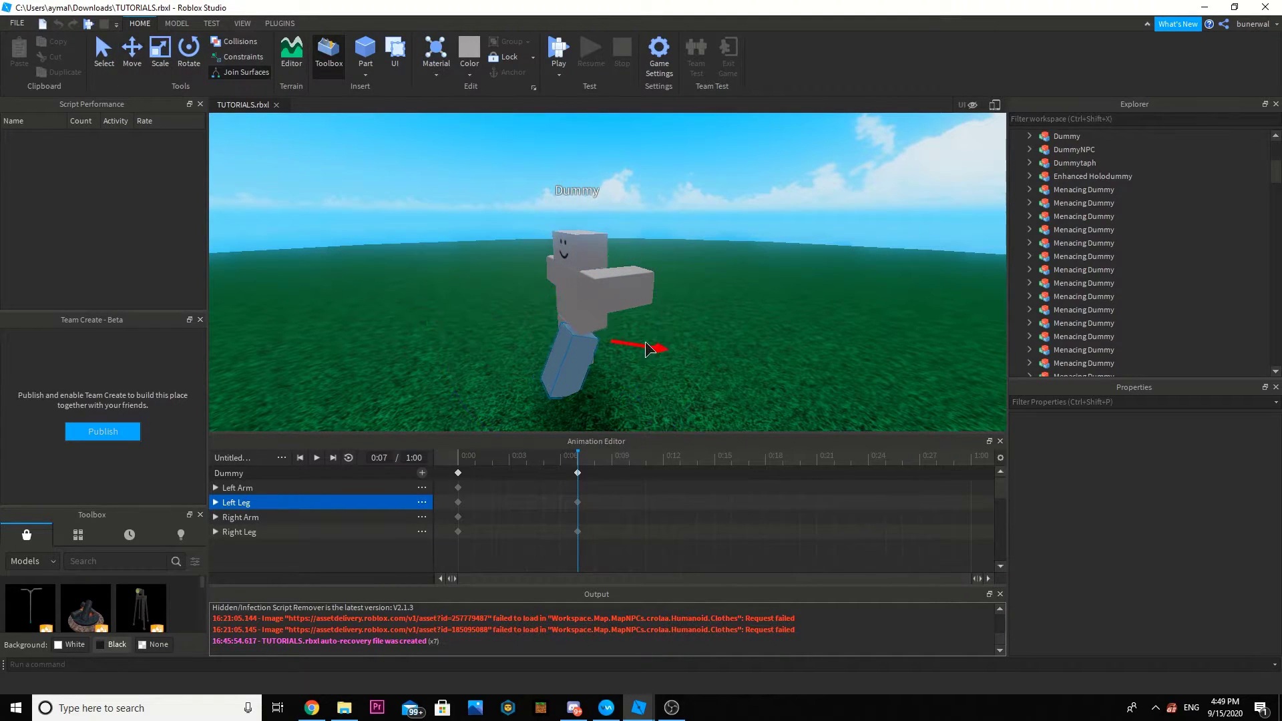
key(ctrl+z)
key(ctrl+z)
Readjust the rotation of the Dummy's left leg at 0:07 and check both legs from the front.
key(r)
drag(585, 232, 650, 239)
right_drag(641, 267, 568, 274)
key(w)
click(451, 368)
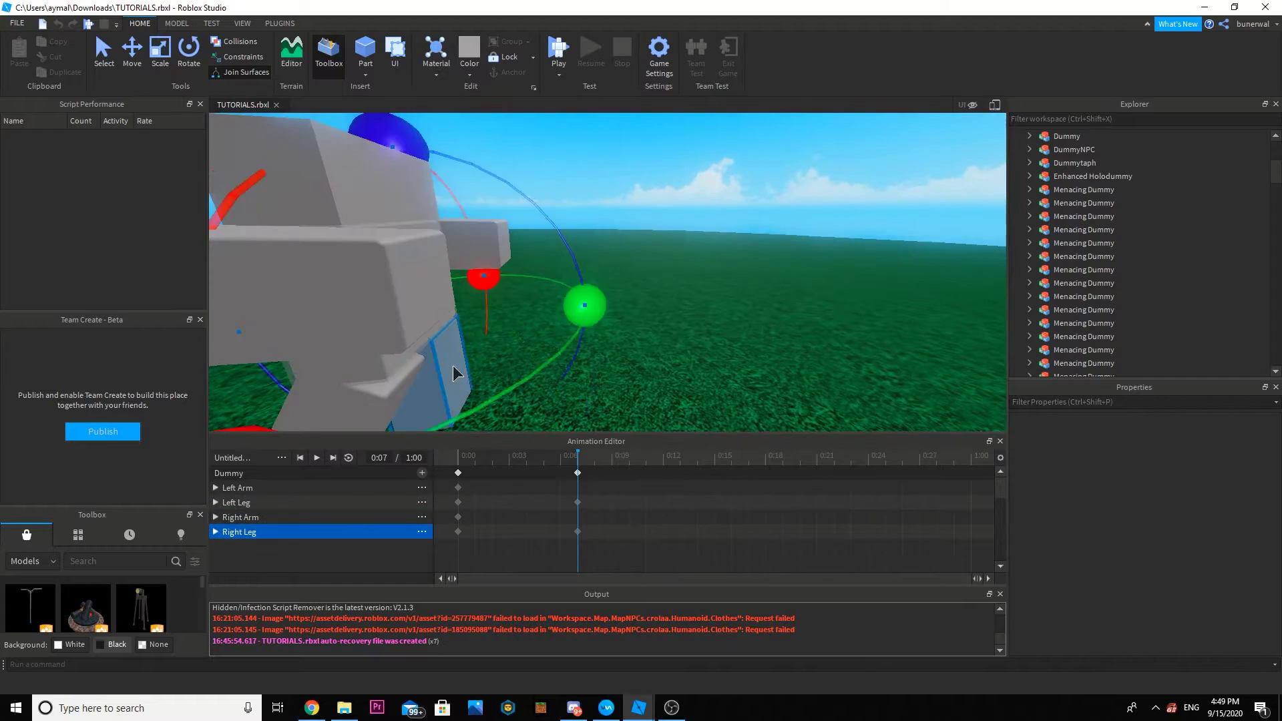
scroll(454, 374, down, 8)
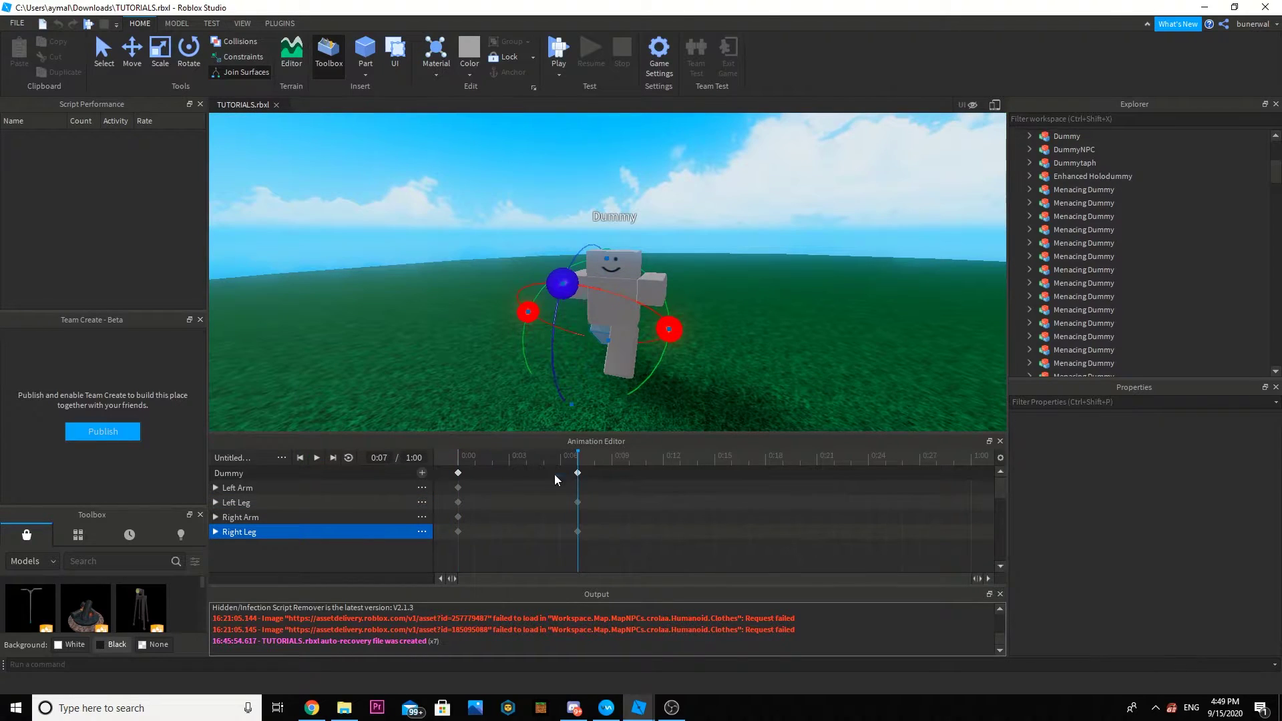
Move the 0:07 keyframe to 0:02 and undo a trial paste.
drag(578, 473, 434, 462)
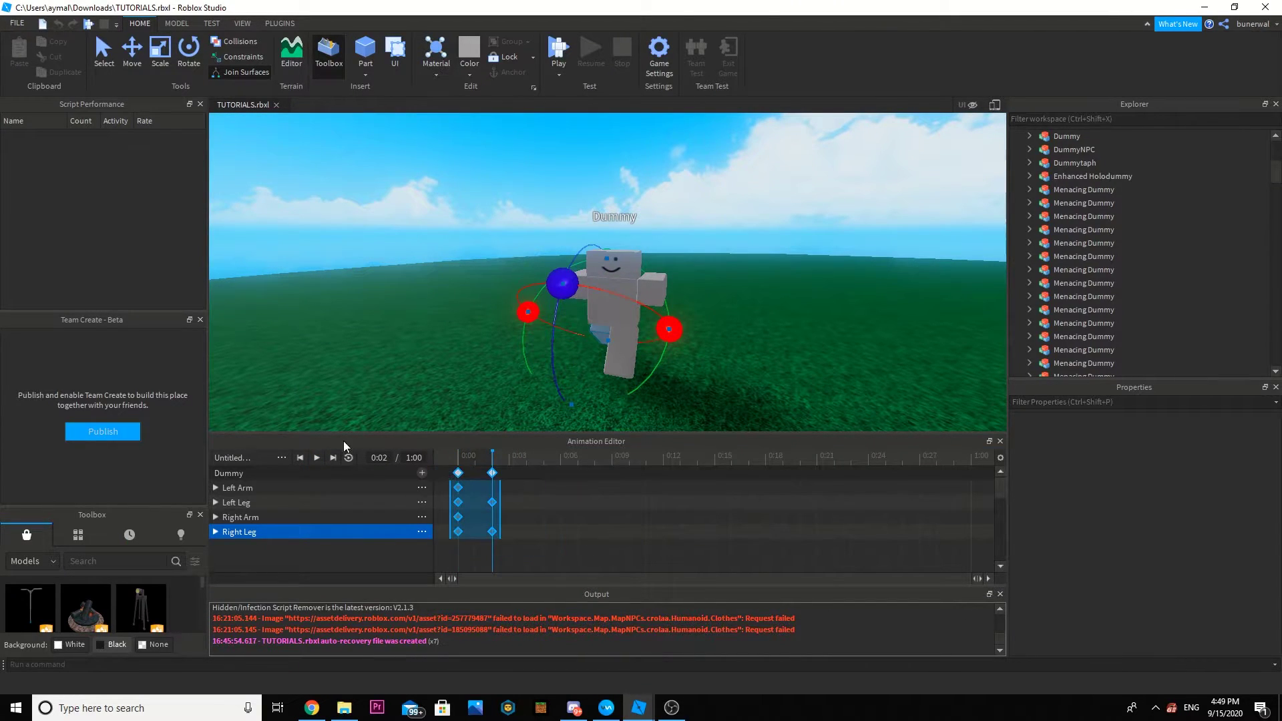
key(ctrl+v)
key(ctrl+z)
Paste the 0:00 pose at 0:04.
click(476, 461)
click(492, 462)
click(458, 472)
drag(490, 456, 526, 470)
key(ctrl+v)
Paste the 0:00 pose every two frames from 0:06 to the end of the timeline.
click(562, 462)
key(ctrl+v)
click(594, 462)
key(ctrl+v)
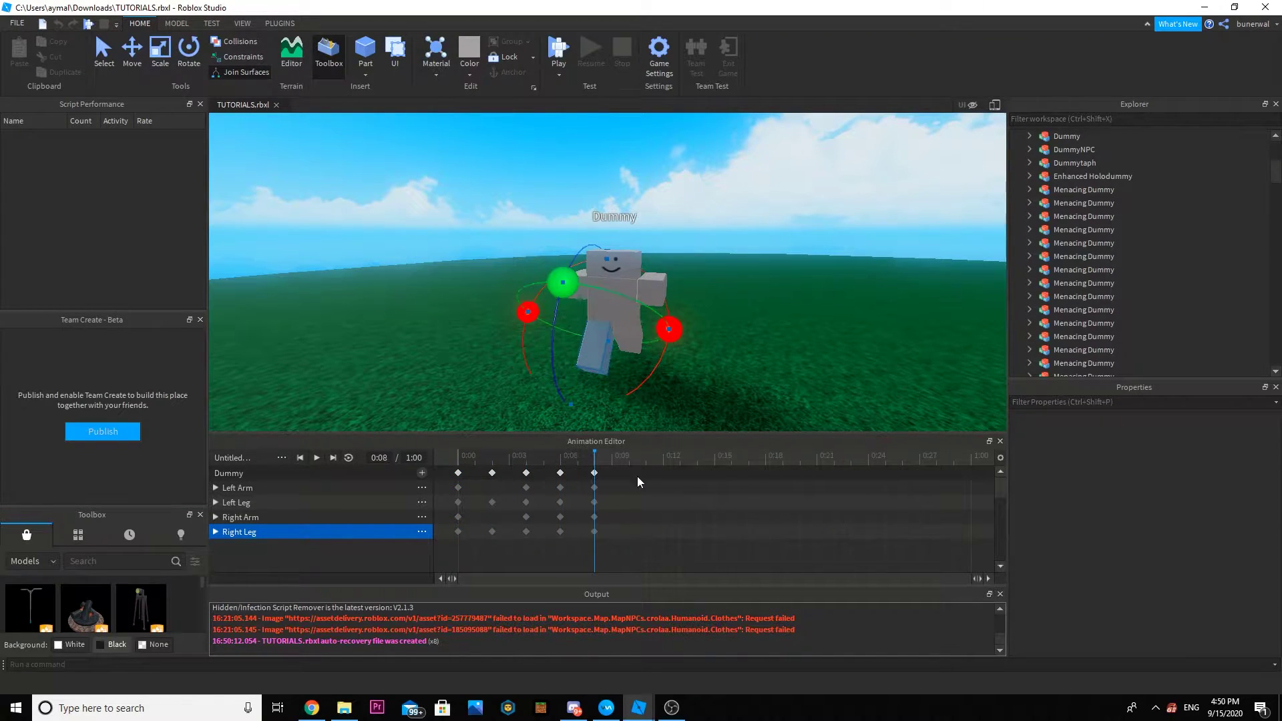
click(628, 458)
key(ctrl+v)
click(664, 468)
key(ctrl+v)
click(698, 465)
key(ctrl+v)
click(731, 472)
key(ctrl+v)
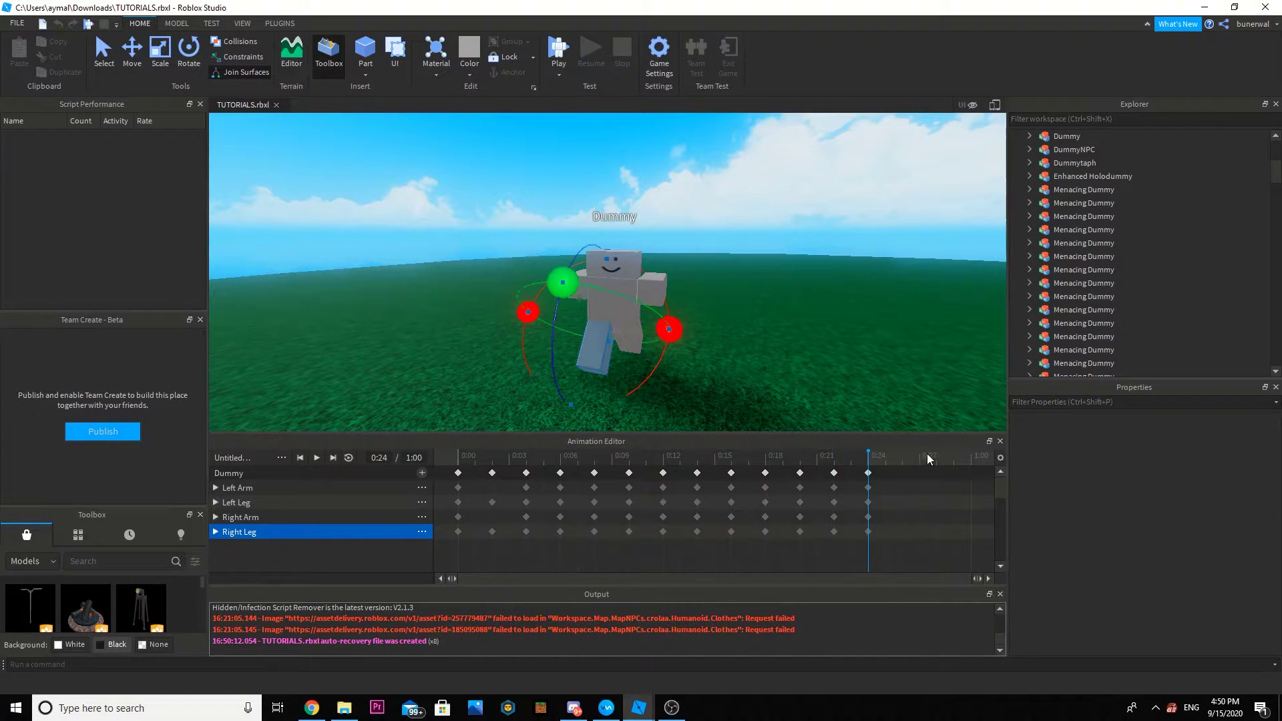
click(962, 462)
key(ctrl+v)
Delete all pasted keyframes after 0:04.
drag(989, 463, 705, 537)
drag(909, 537, 528, 470)
right_click(920, 486)
click(933, 529)
right_click(561, 469)
click(631, 498)
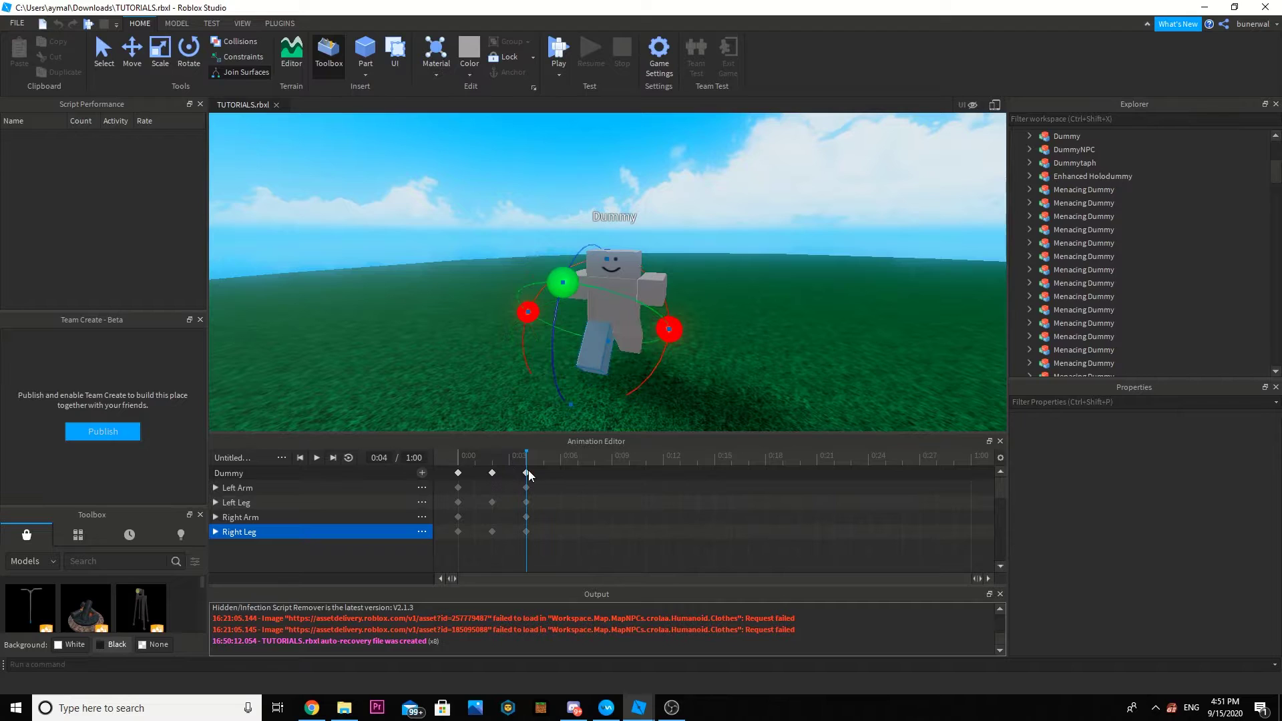
Paste the 0:00 pose every four frames from 0:08 to 0:24.
right_click(715, 472)
click(748, 484)
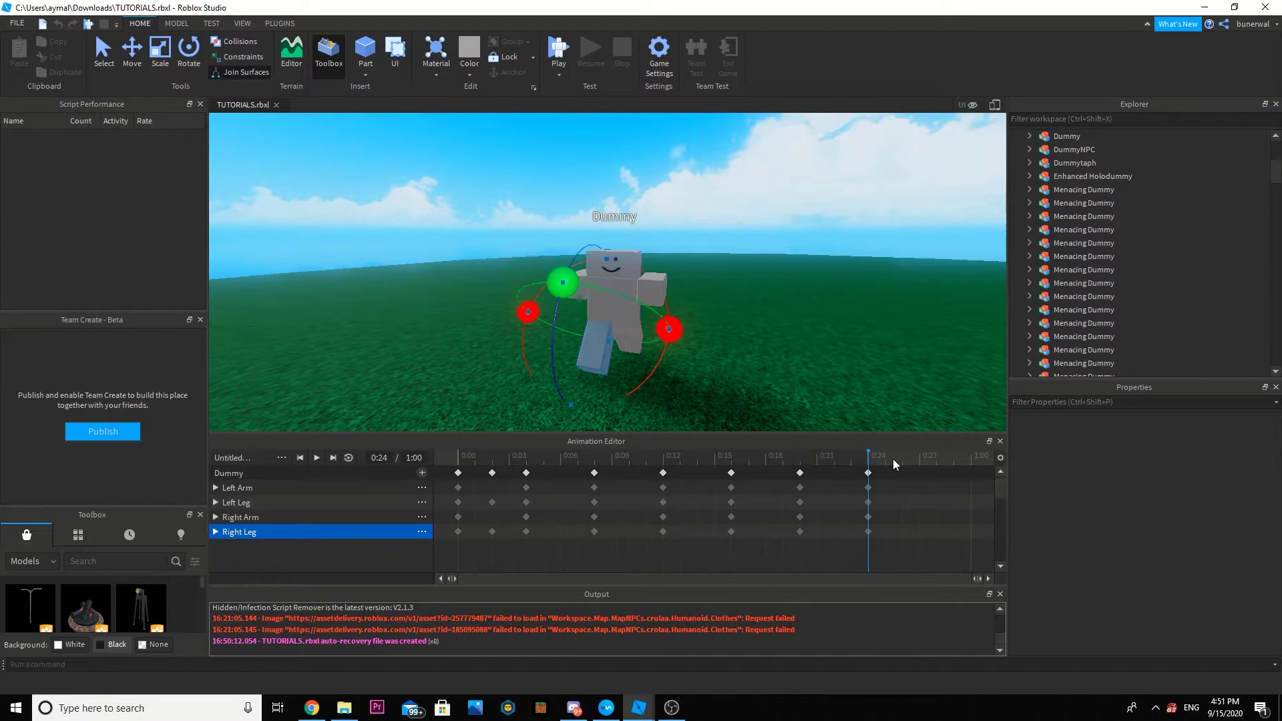
Copy the 0:02 pose and paste it at 0:06, 0:10, 0:14 and 0:18.
click(492, 473)
key(ctrl+c)
click(560, 465)
key(ctrl+v)
click(630, 464)
key(ctrl+v)
click(698, 464)
key(ctrl+v)
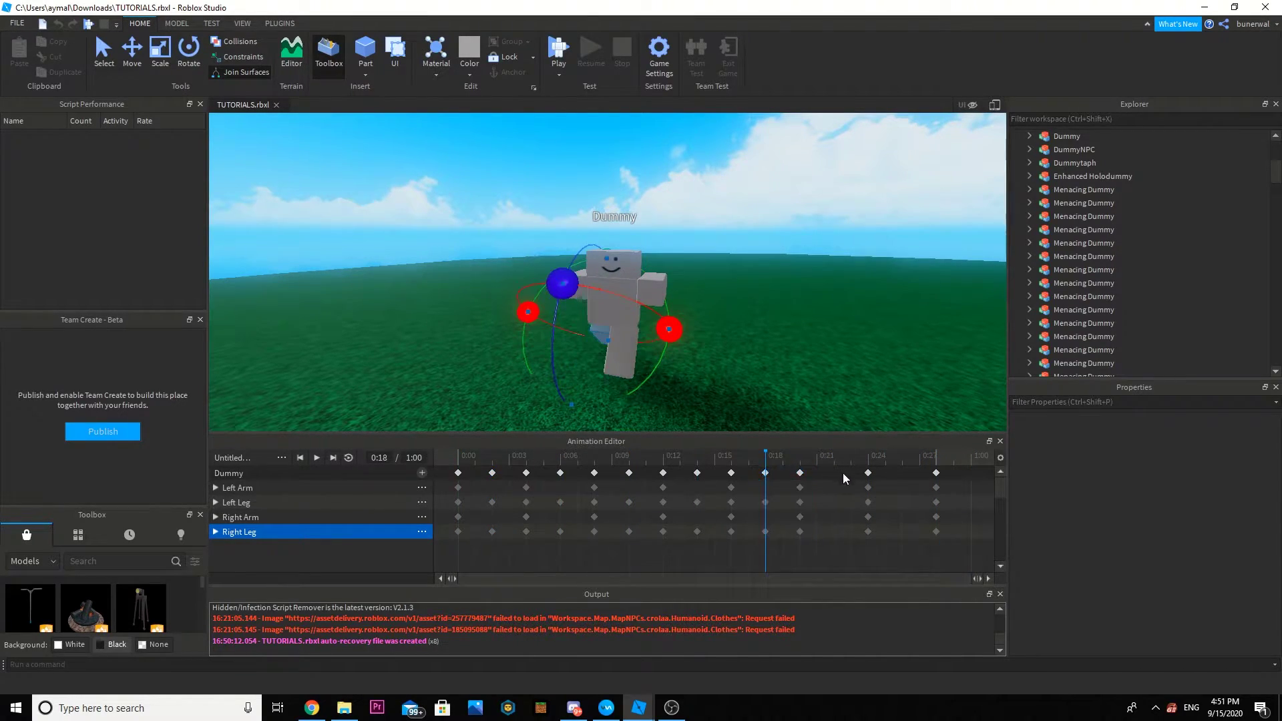
Move the last two keyframes to 0:28 and 0:26 and play the running animation from different angles.
click(317, 458)
right_drag(738, 349, 707, 347)
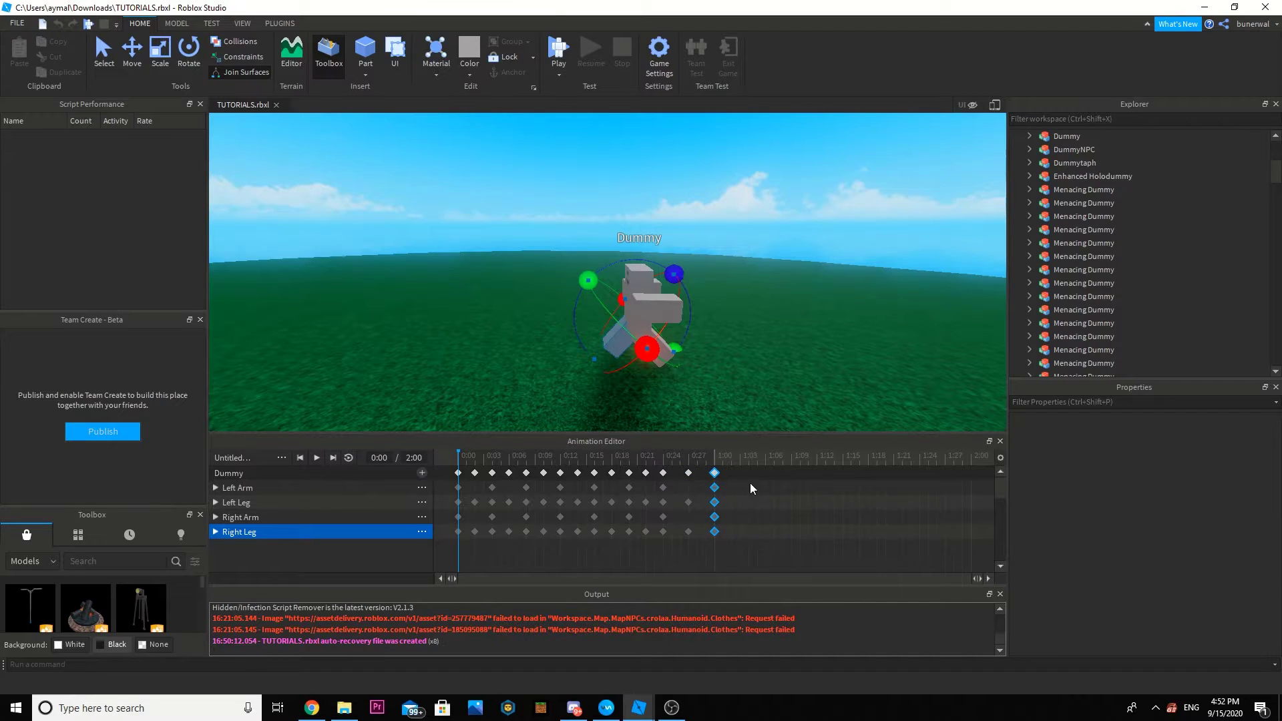
drag(715, 473, 697, 473)
drag(689, 473, 680, 473)
click(317, 459)
right_drag(704, 381, 561, 299)
click(316, 458)
click(668, 400)
Lower the Dummy's torso slightly at 0:00 and add torso keyframes at 0:02 and 0:04.
click(458, 457)
scroll(640, 359, up, 3)
click(681, 300)
key(r)
right_drag(667, 314, 534, 301)
drag(500, 141, 506, 161)
click(475, 456)
click(492, 457)
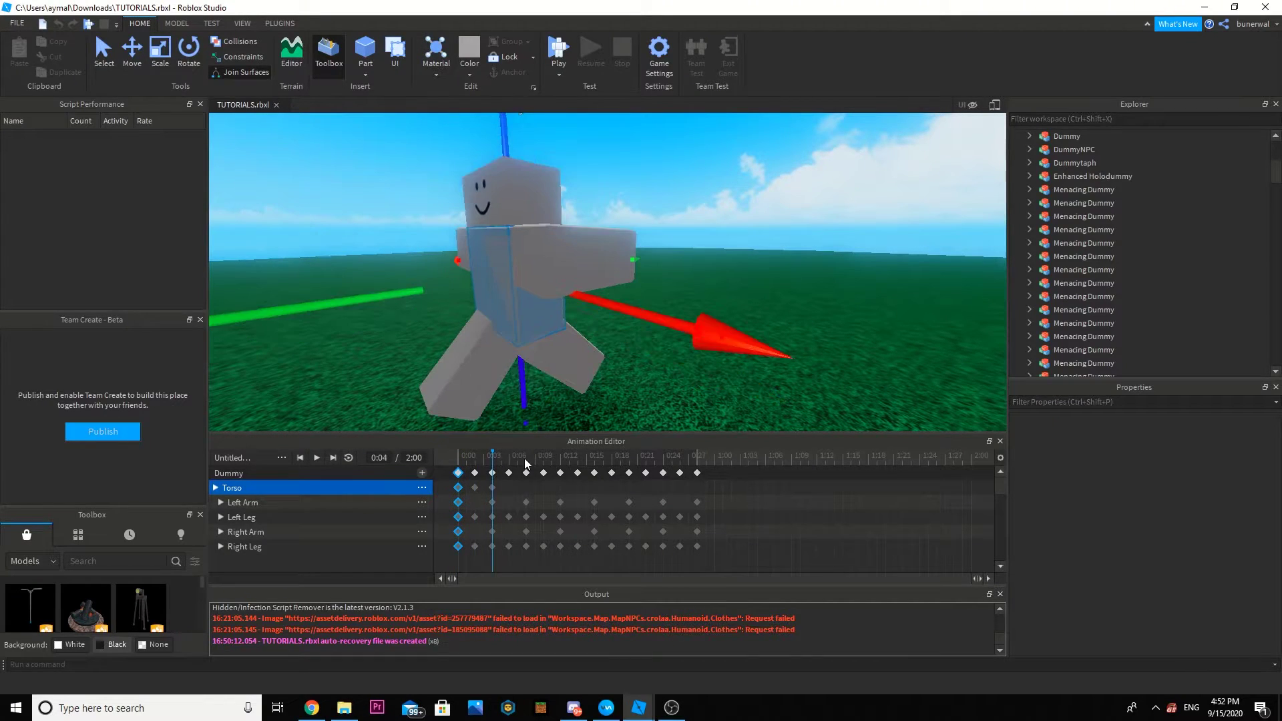
Paste the copied 0:00 pose at 0:24 and 0:28.
click(664, 457)
key(ctrl+v)
click(680, 457)
click(697, 457)
key(ctrl+v)
Copy the 0:04 pose and paste it at 0:12 and 0:20.
click(492, 472)
key(ctrl+c)
click(492, 458)
click(560, 457)
key(ctrl+v)
click(629, 456)
key(ctrl+v)
Play the running animation and check the Dummy's torso movement from different angles.
click(936, 458)
right_drag(565, 394, 565, 394)
click(422, 269)
right_drag(488, 190, 488, 190)
key(r)
drag(486, 189, 485, 189)
key(space)
right_drag(695, 294, 695, 293)
click(695, 294)
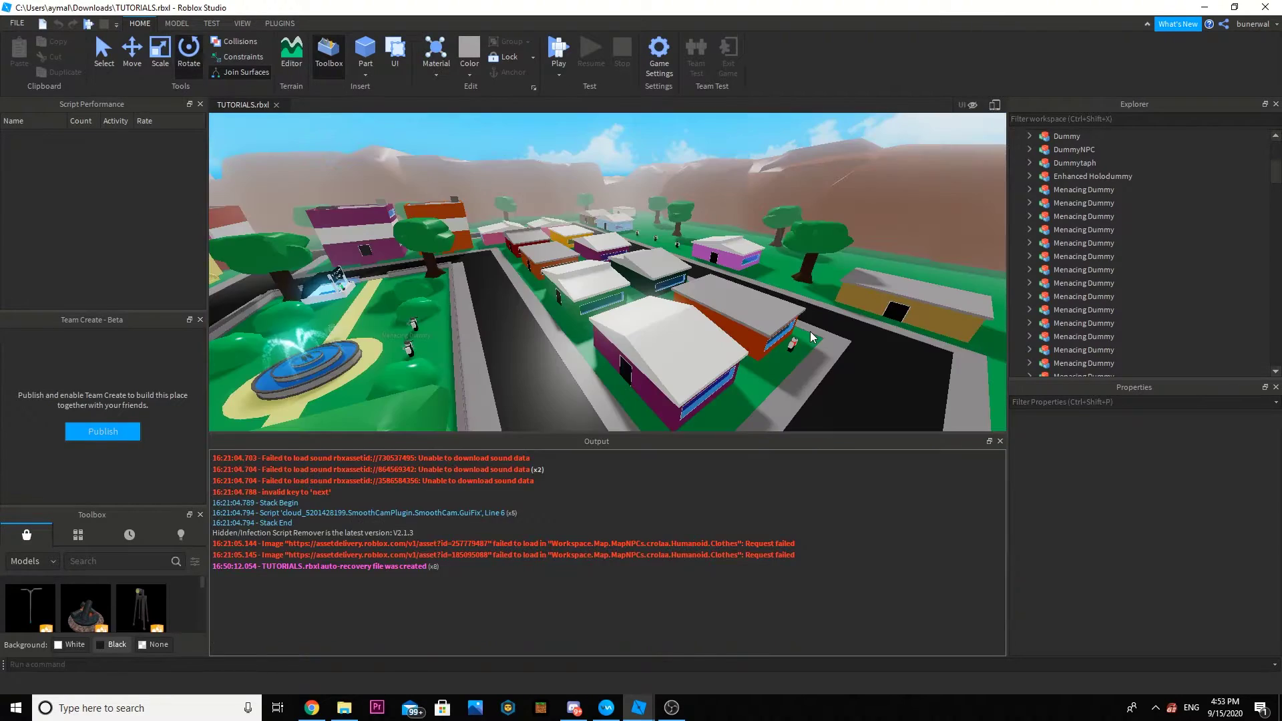
Tour the town map of TUTORIALS.rbxl along its streets, past the houses, trees and fountain.
right_drag(811, 337, 720, 330)
key(w)
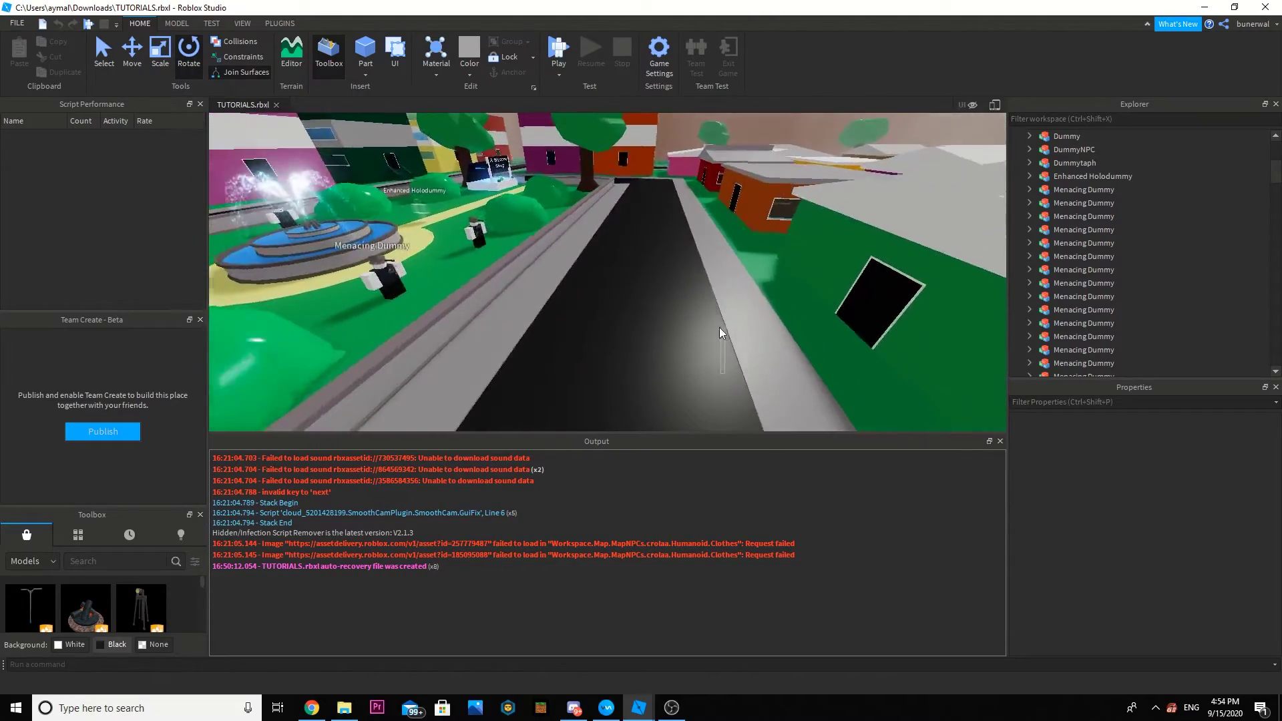
right_drag(626, 207, 626, 205)
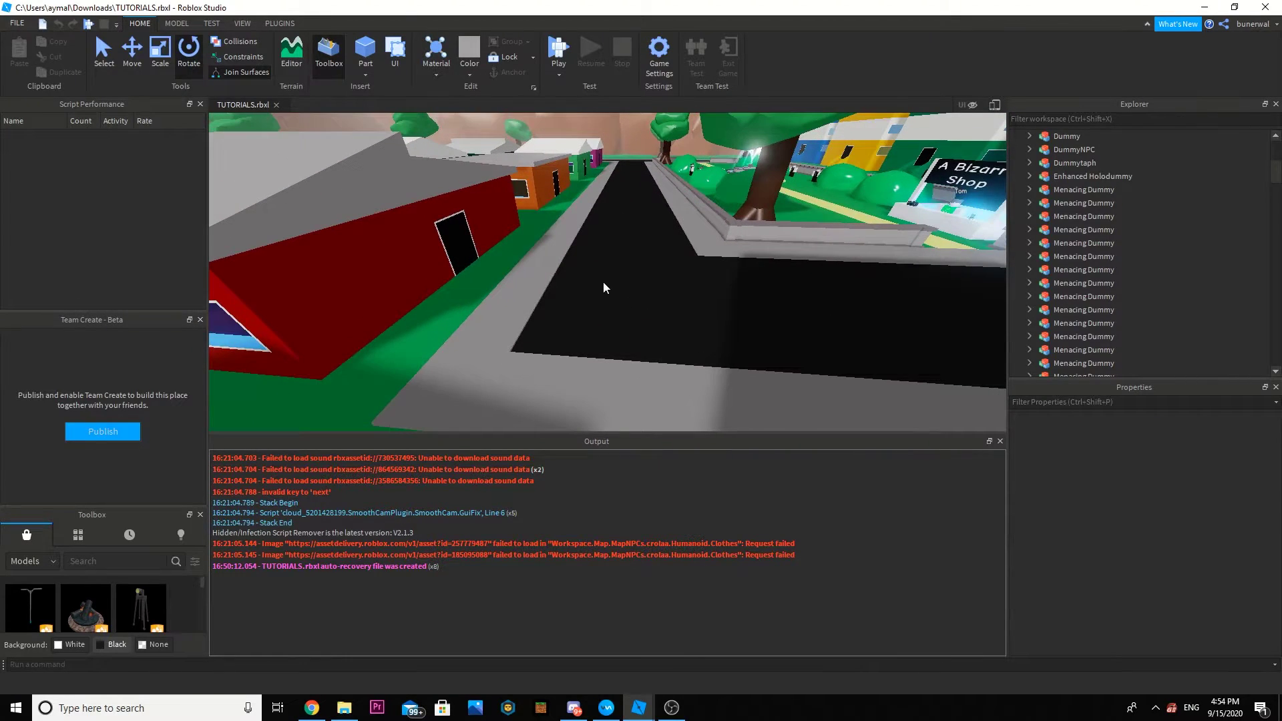
right_drag(590, 354, 589, 354)
key(w)
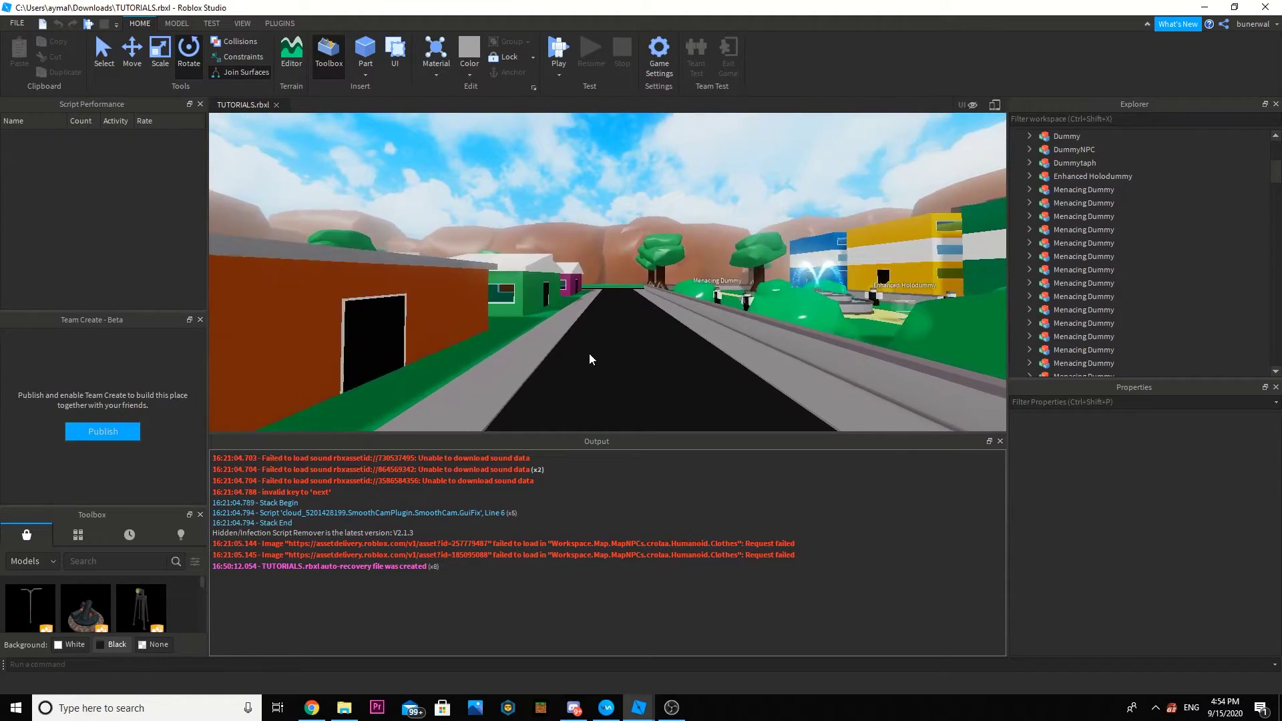
key(w)
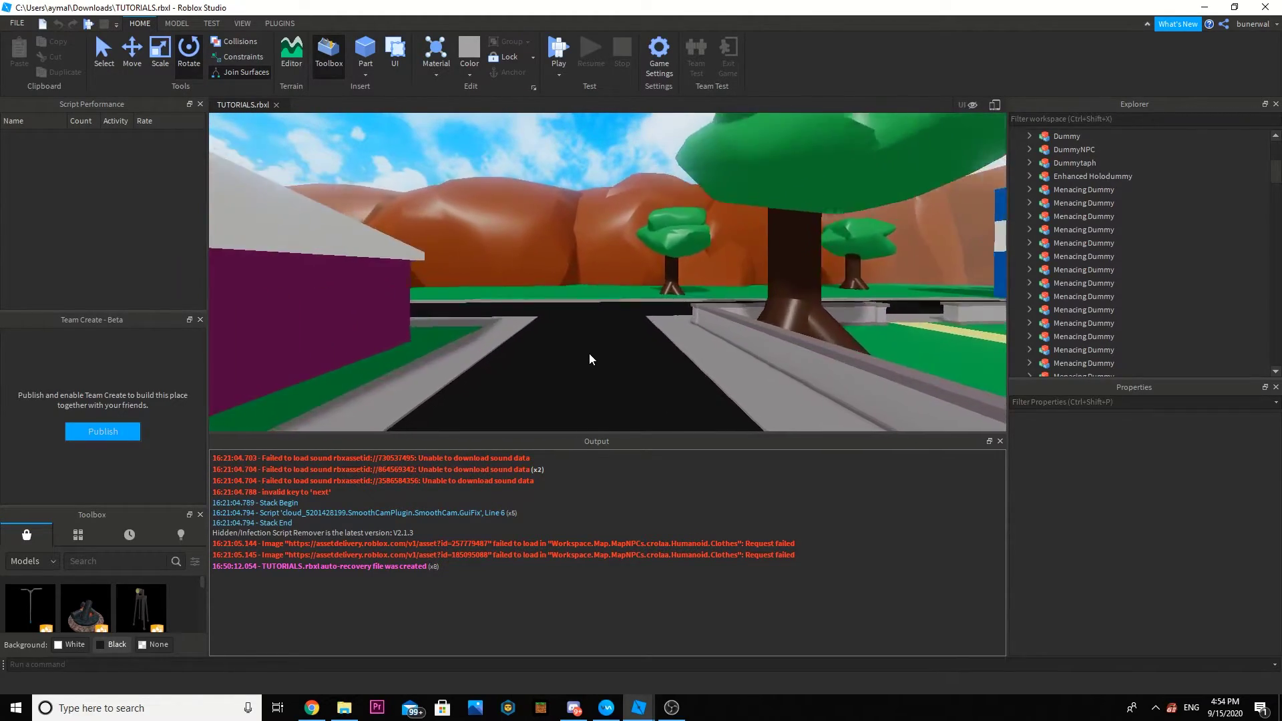
right_drag(589, 354, 589, 359)
key(w)
key(s)
key(w)
right_drag(745, 352, 745, 346)
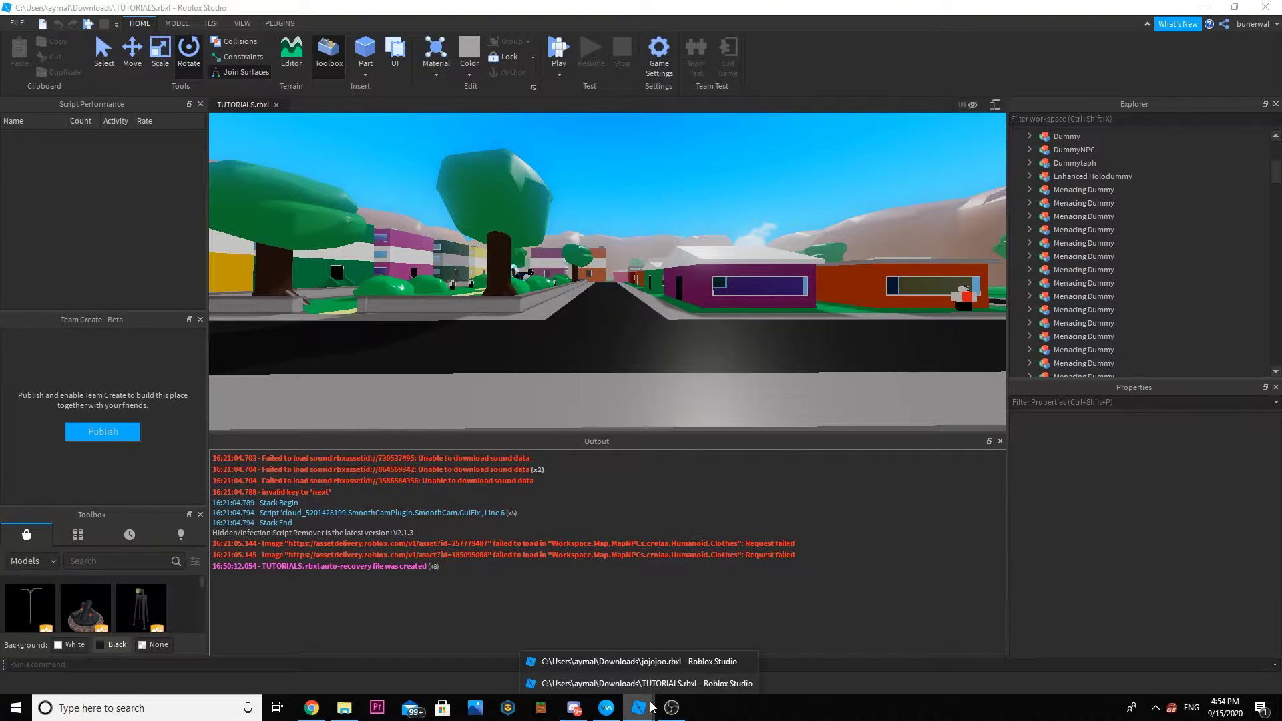
Switch to the jojojoo.rbxl place and zoom to its Map model.
click(673, 665)
right_drag(721, 330, 720, 329)
key(w)
right_click(578, 230)
click(544, 231)
click(577, 263)
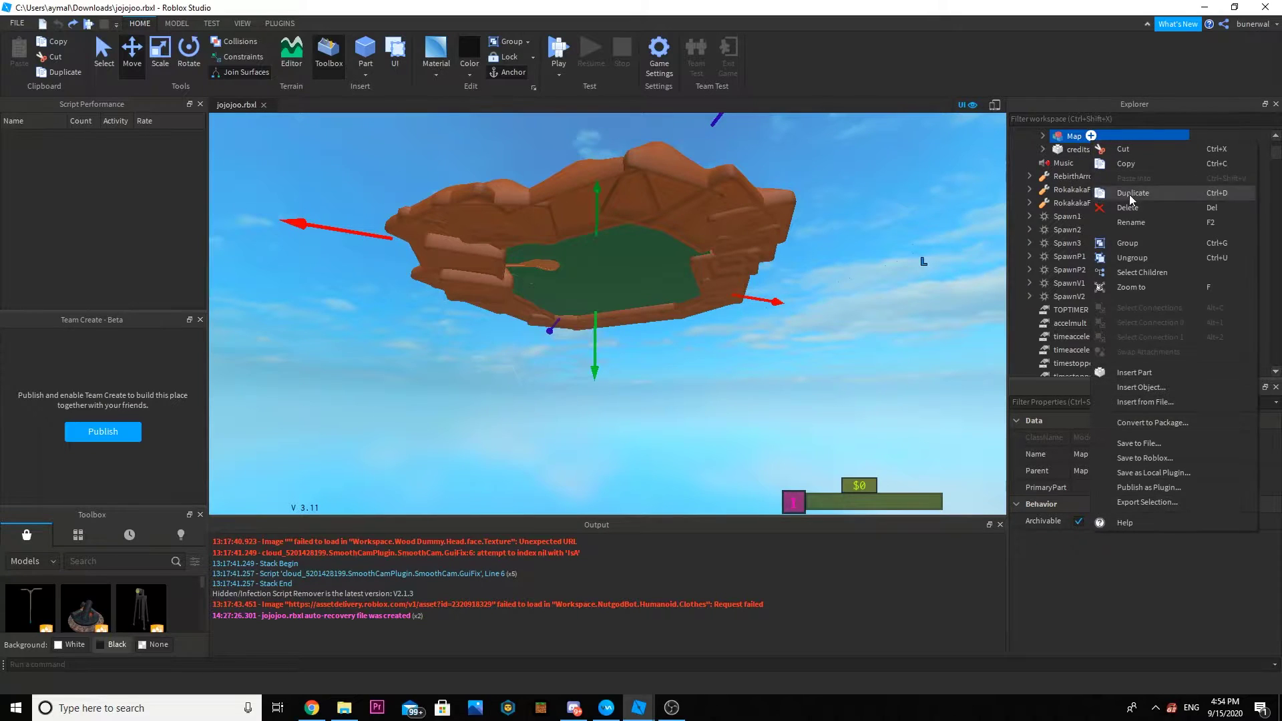
click(1152, 286)
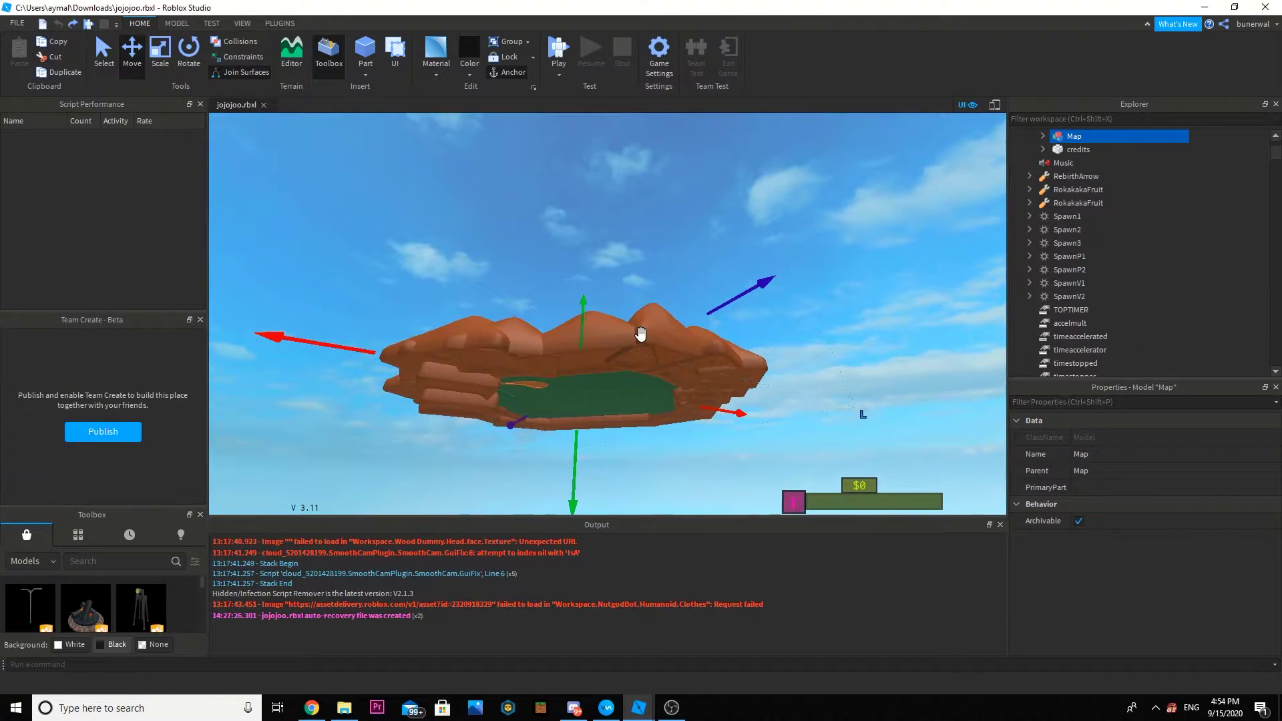
Zoom to one of the Rock Dummy models in the Workspace and view it up close.
right_click(1083, 204)
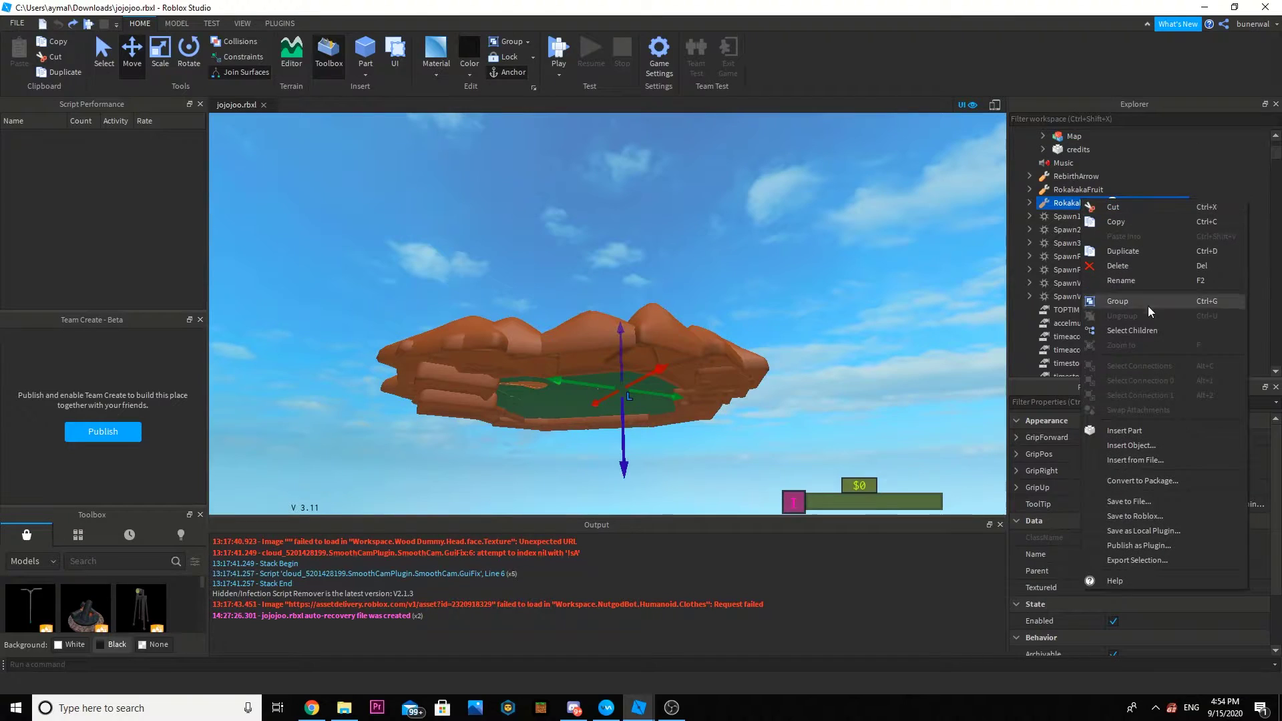
click(1050, 335)
scroll(1063, 324, up, 5)
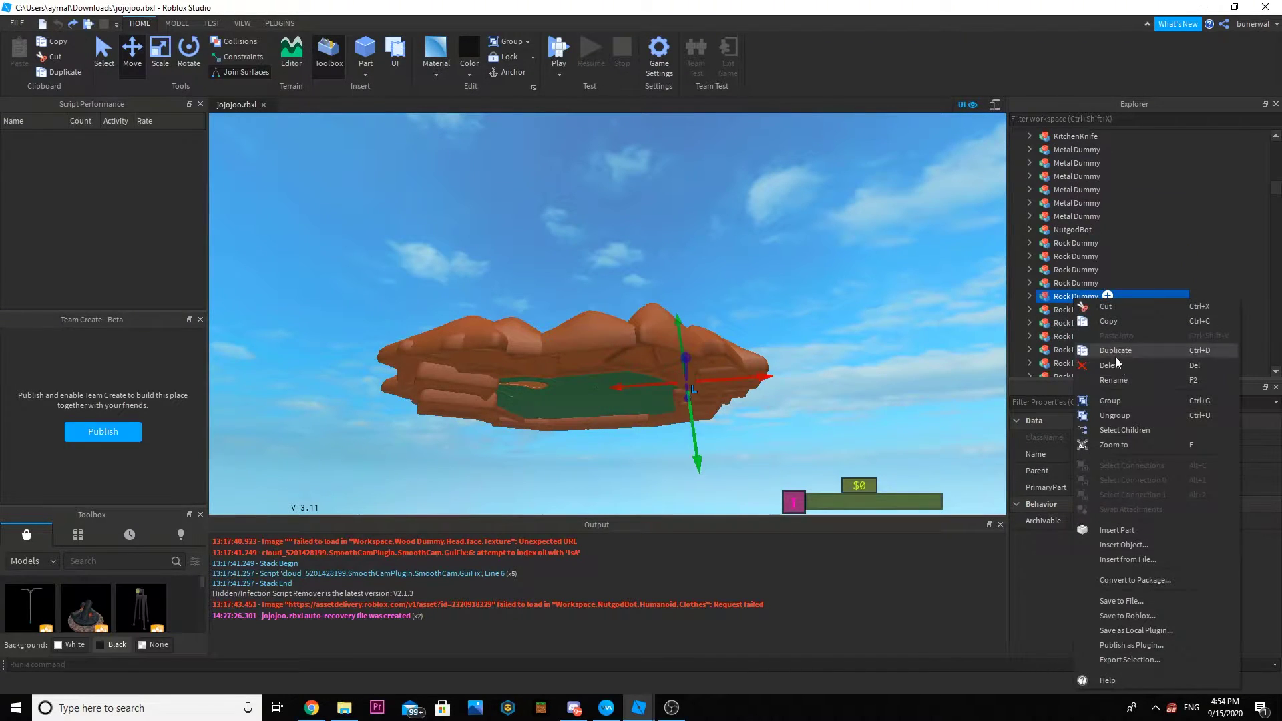
click(1129, 444)
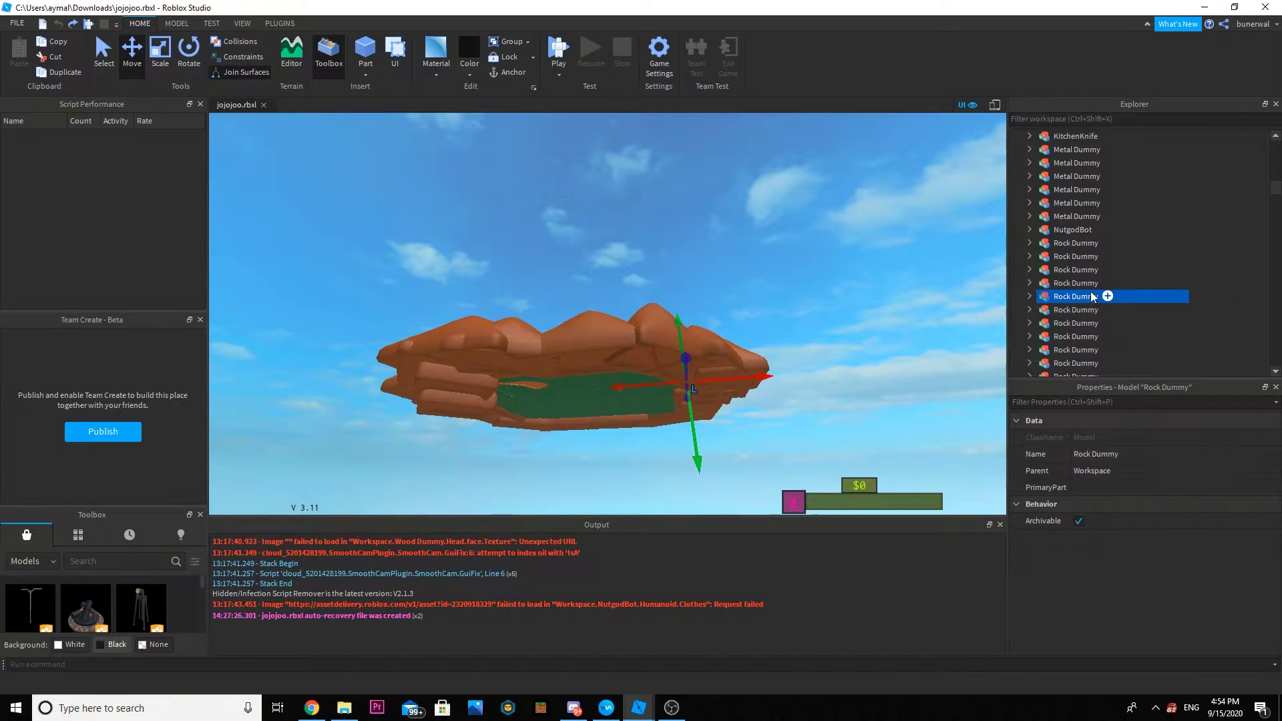
right_click(1093, 297)
click(1136, 439)
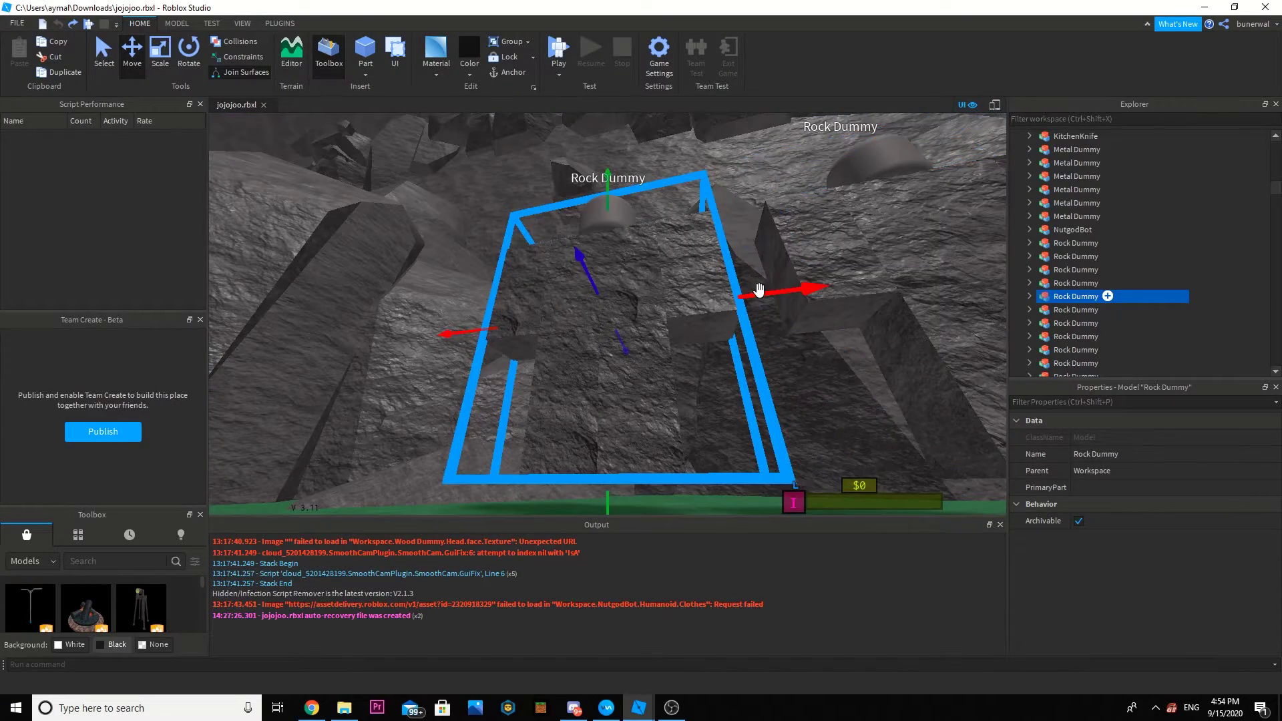
scroll(760, 290, up, 10)
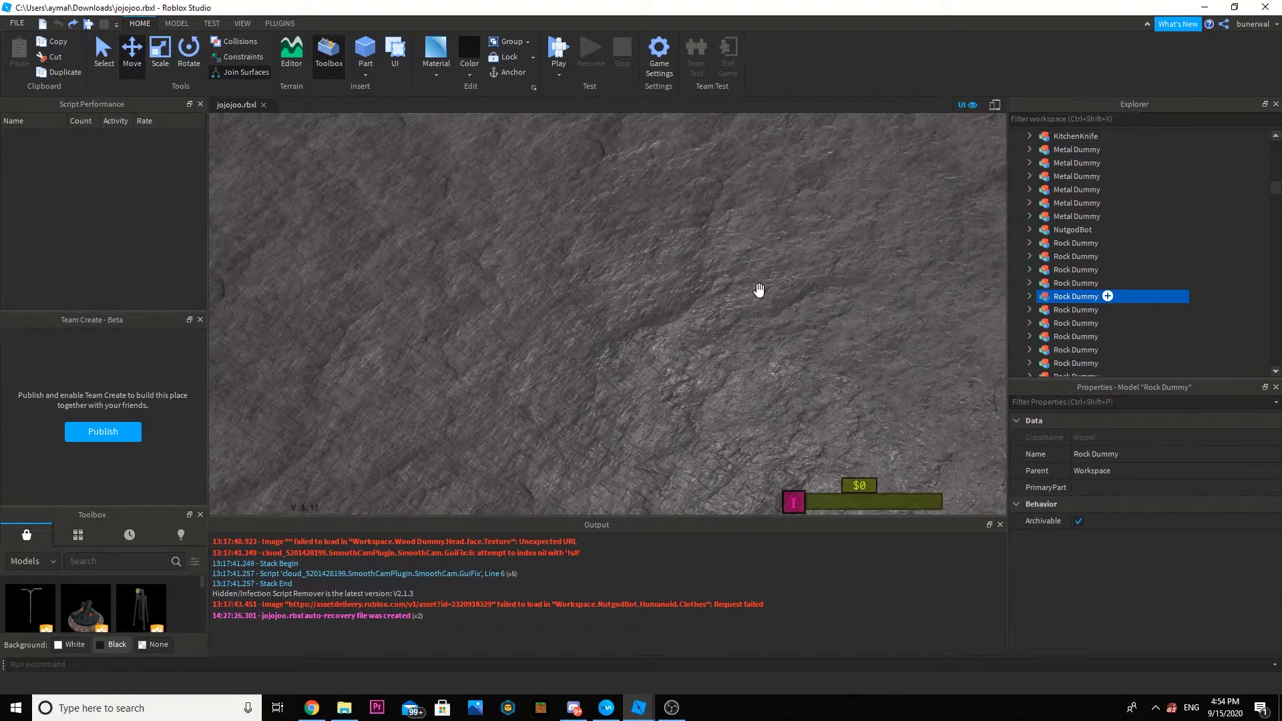
scroll(759, 289, up, 8)
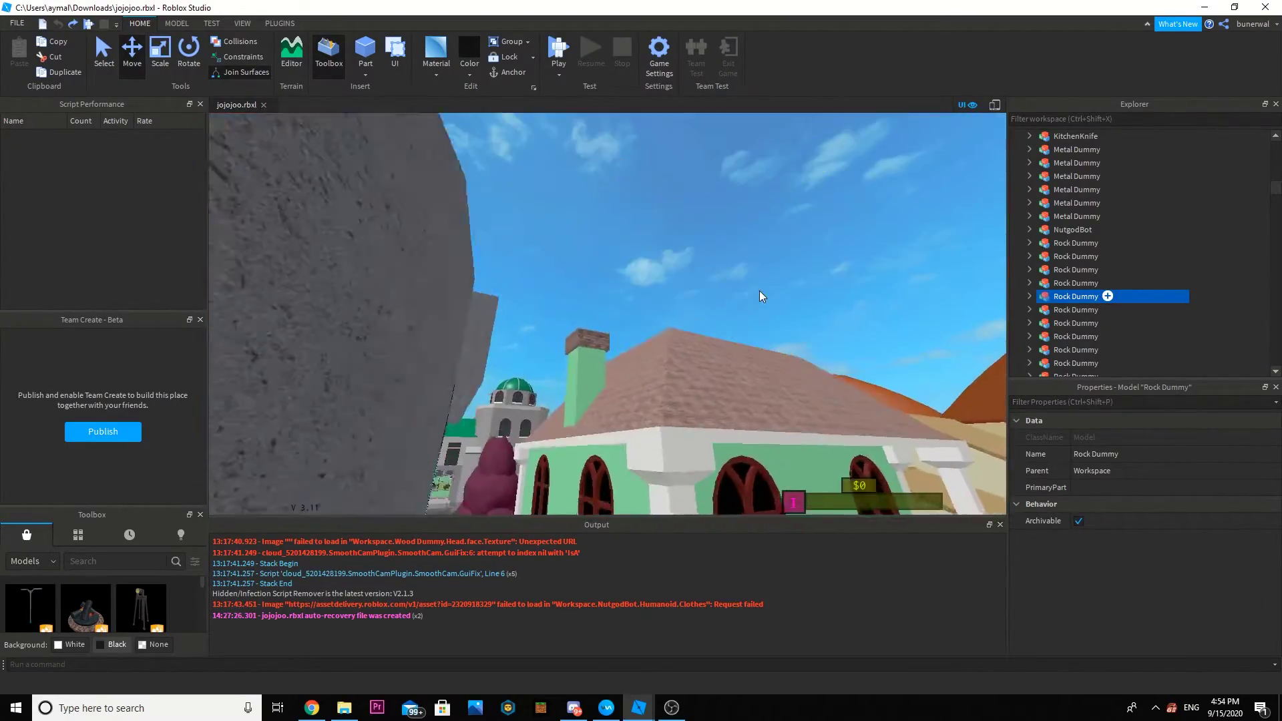
Examine the city map around the domed building and the park from above.
key(w)
right_drag(760, 292, 742, 335)
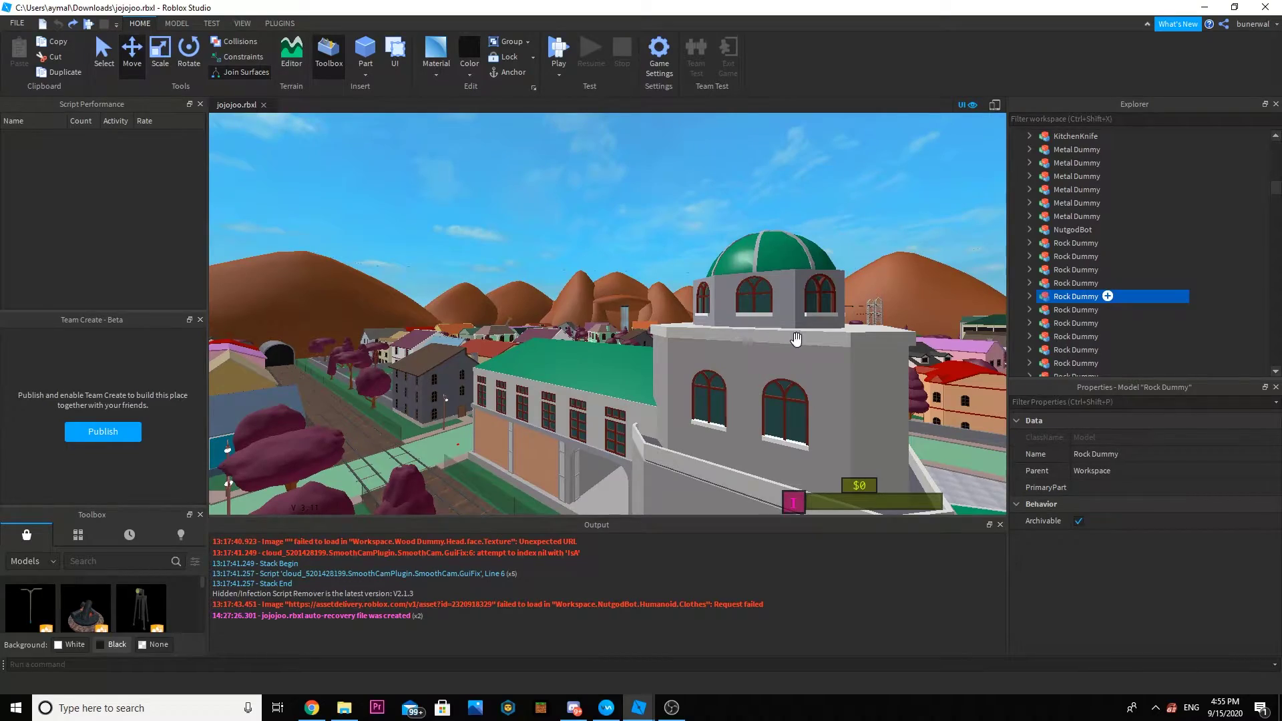
click(855, 344)
key(s)
right_drag(855, 344, 854, 342)
key(w)
key(a)
key(a)
key(w)
key(a)
key(s)
Switch to the uhohstinky.rbxl place, show its 3D view and examine the walled arena and surrounding islands.
click(642, 719)
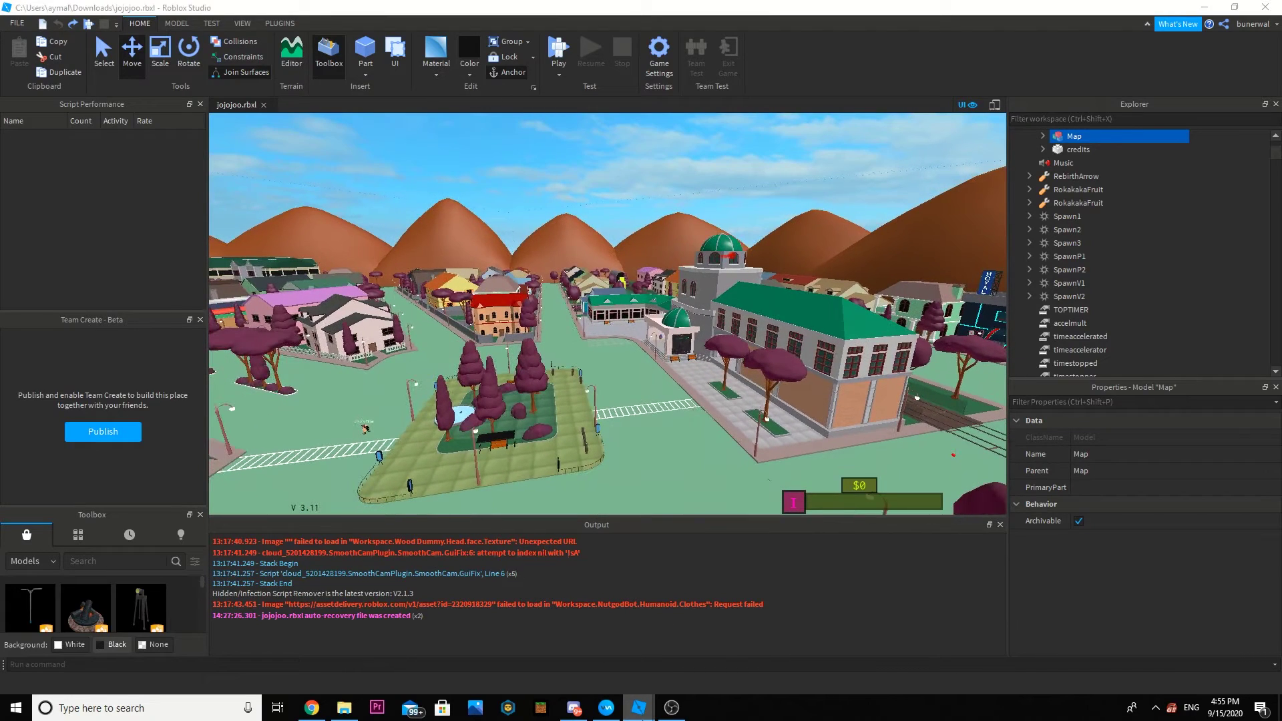
click(637, 640)
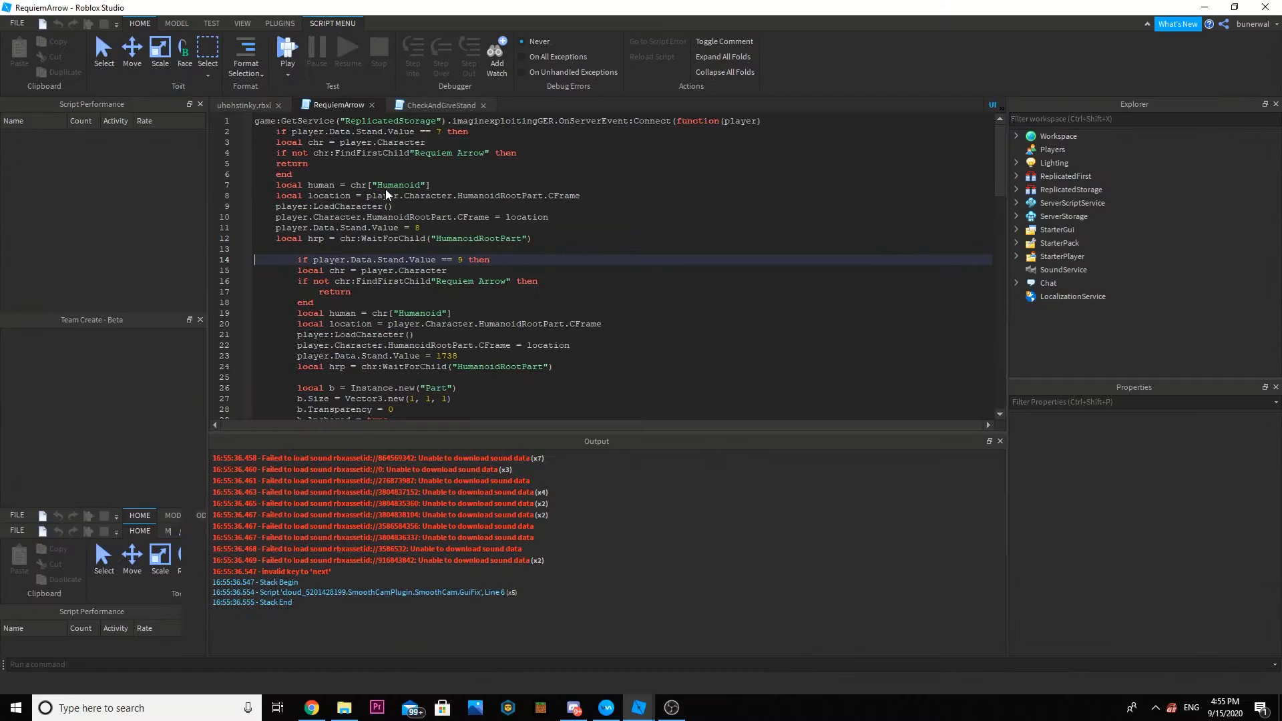
click(226, 109)
key(w)
right_drag(532, 175, 533, 181)
key(w)
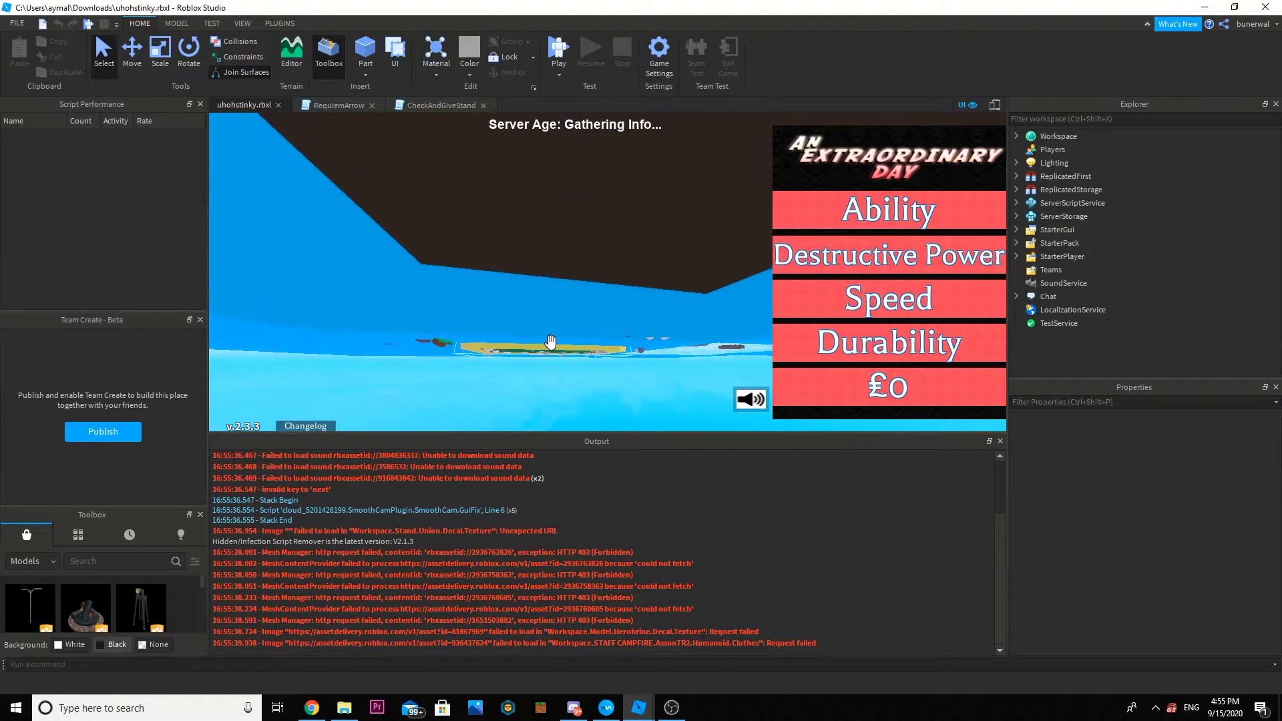
key(w)
right_drag(579, 317, 579, 319)
scroll(566, 324, down, 10)
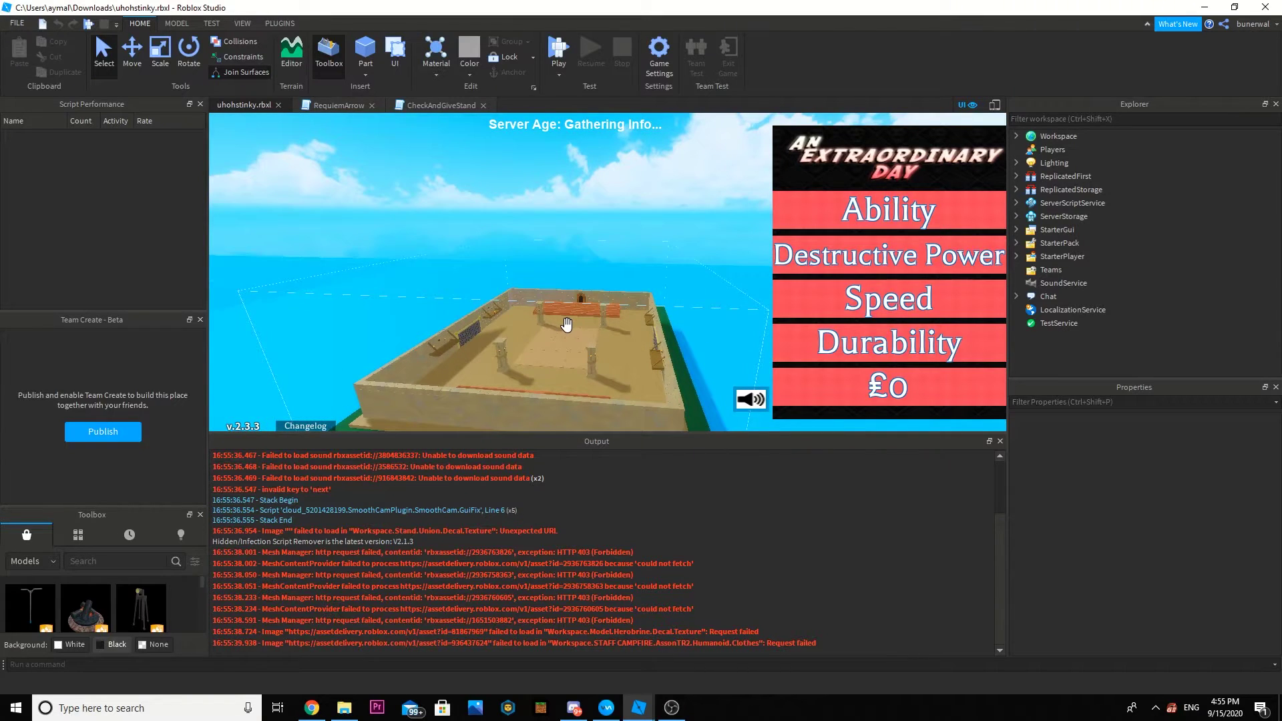
scroll(566, 325, down, 10)
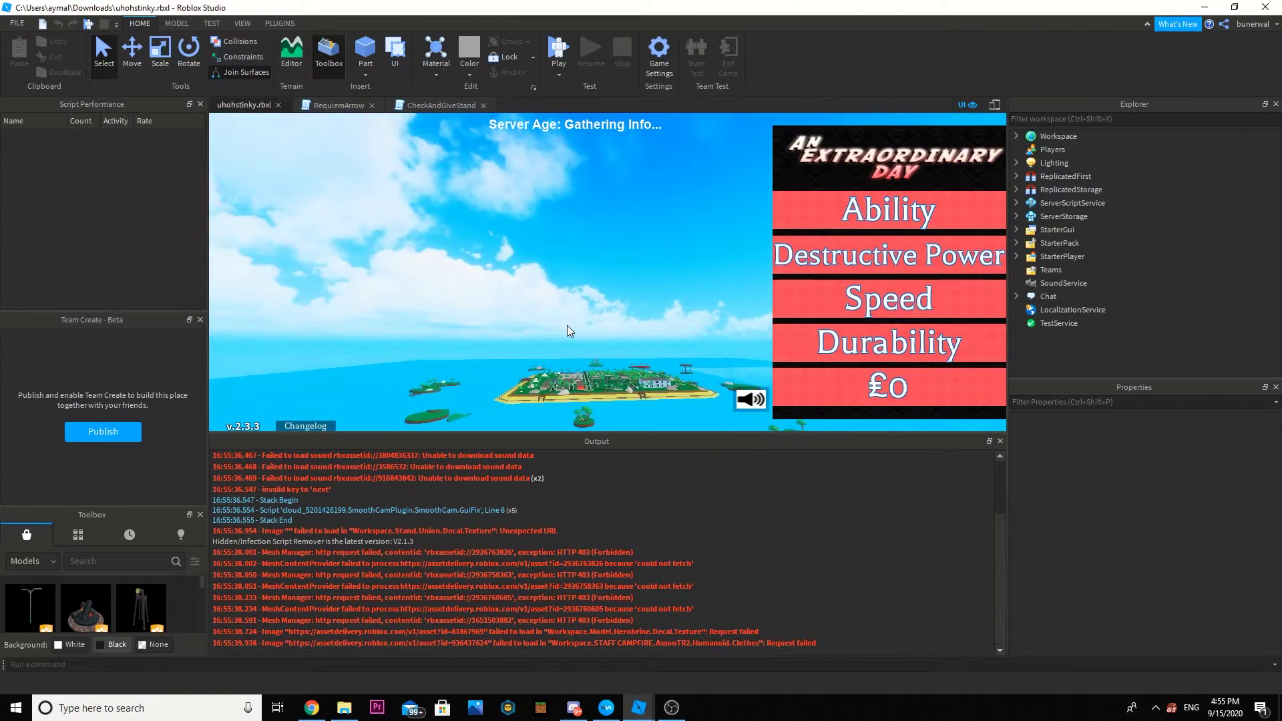
Fly over the main island's buildings and forest to the separate island holding the stand models.
right_drag(577, 332, 597, 275)
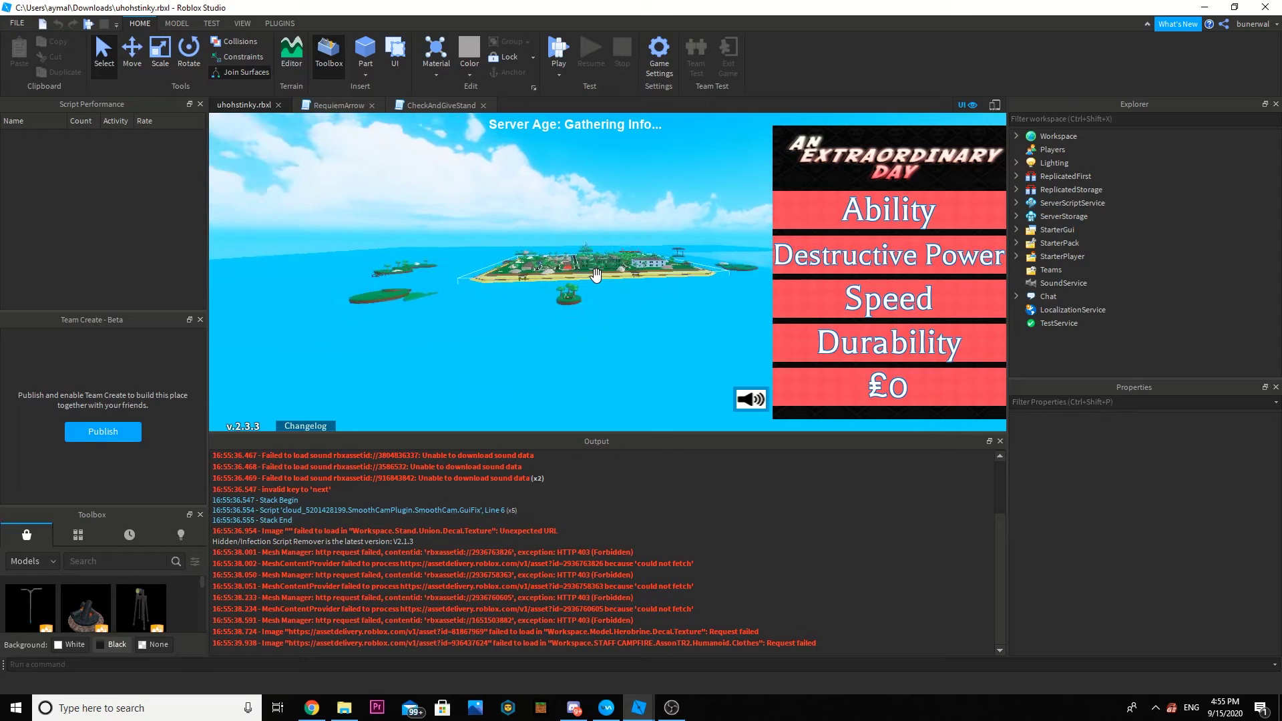
scroll(596, 275, up, 3)
scroll(592, 340, up, 3)
scroll(600, 232, up, 8)
scroll(580, 291, up, 10)
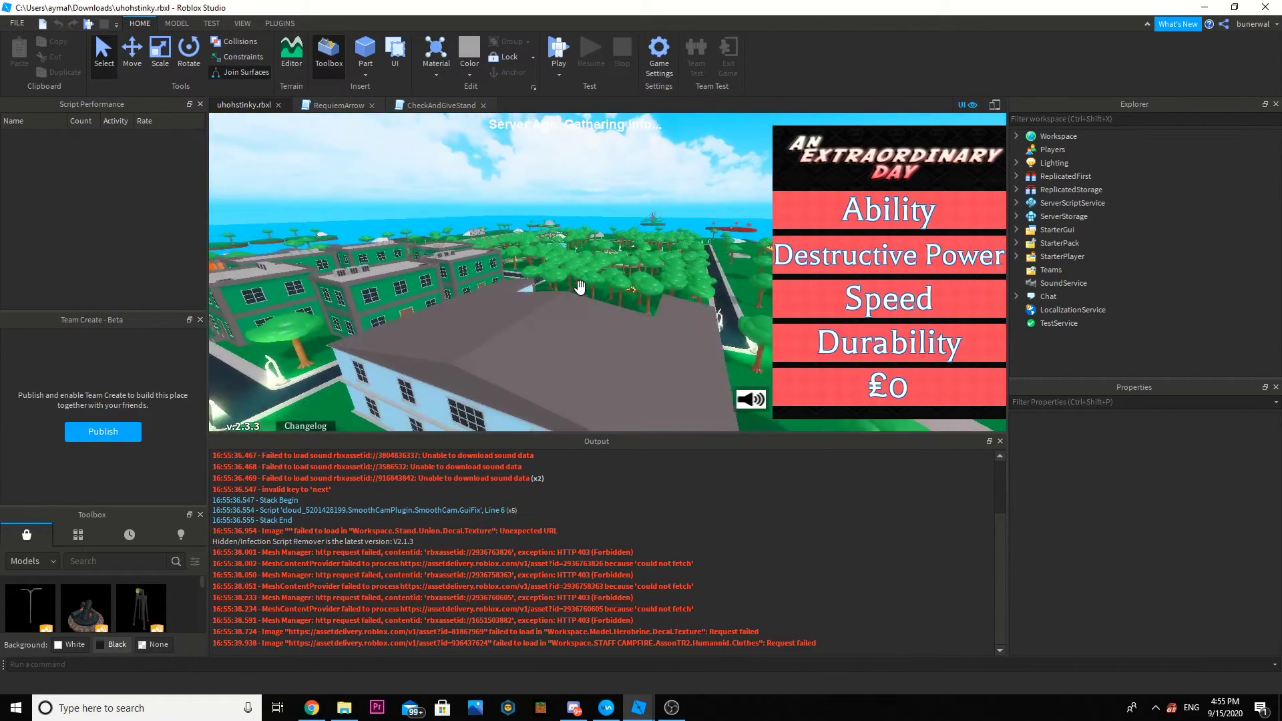
scroll(580, 287, up, 8)
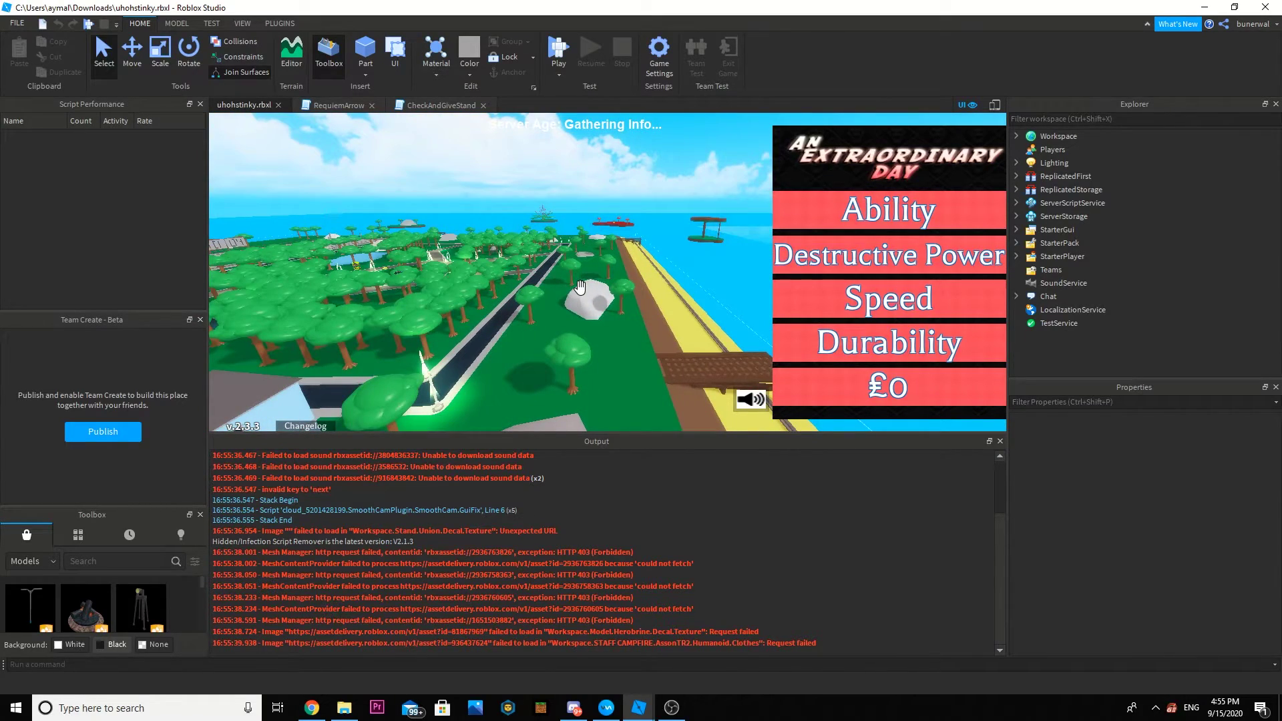
scroll(579, 287, up, 15)
scroll(580, 287, up, 12)
scroll(579, 287, up, 10)
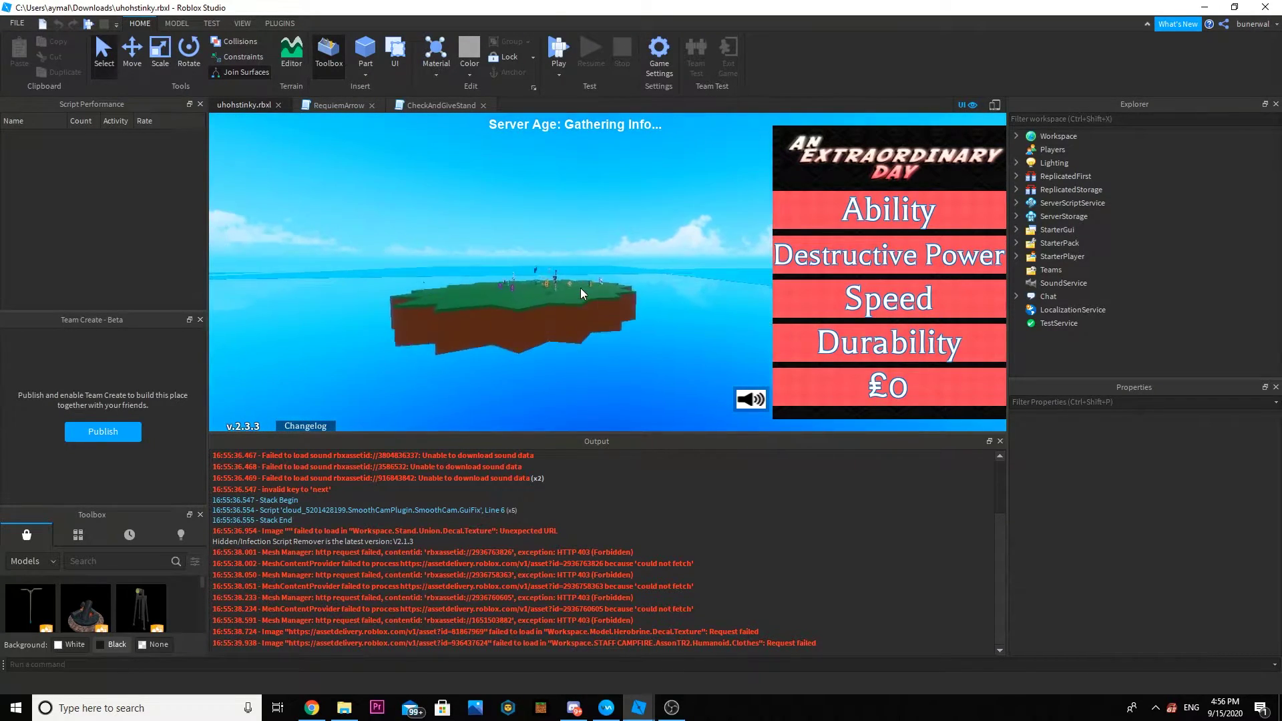
scroll(580, 288, up, 12)
scroll(580, 287, up, 8)
Select the Star Platinum Requiem model and inspect the other stand models across the island.
click(613, 257)
right_drag(614, 258, 601, 223)
key(w)
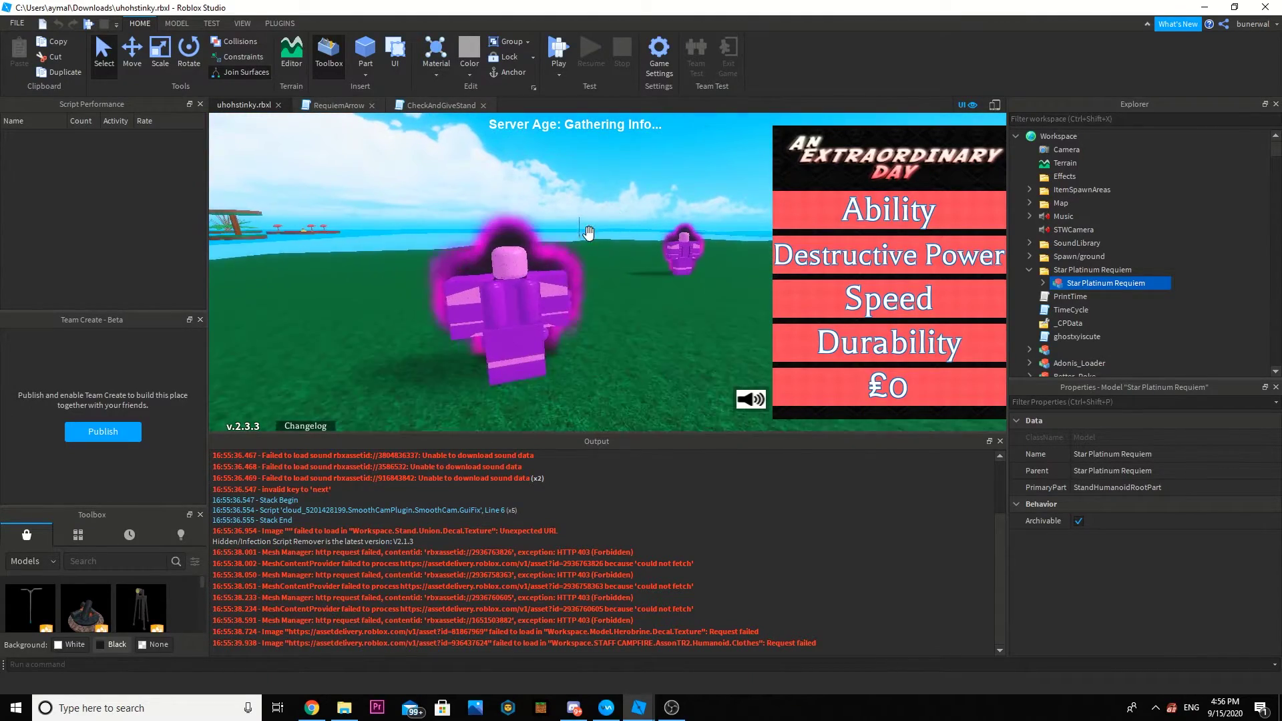
click(523, 296)
right_drag(523, 296, 523, 295)
key(w)
key(s)
key(w)
key(w)
key(a)
key(a)
key(w)
key(w)
key(w)
key(w)
key(w)
key(d)
key(w)
key(d)
key(w)
key(w)
key(w)
key(w)
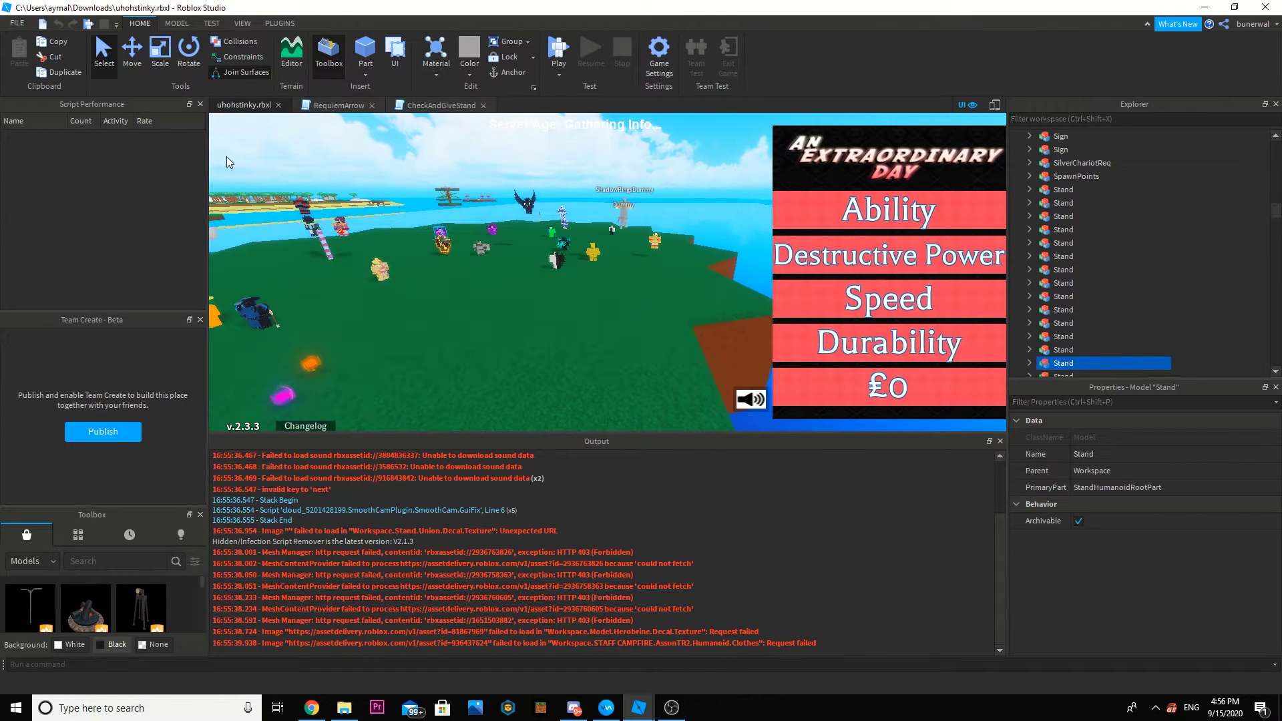
Return to the main island and view the characters seated around the campfire in the forest.
key(w)
right_drag(439, 270, 439, 270)
key(w)
key(w)
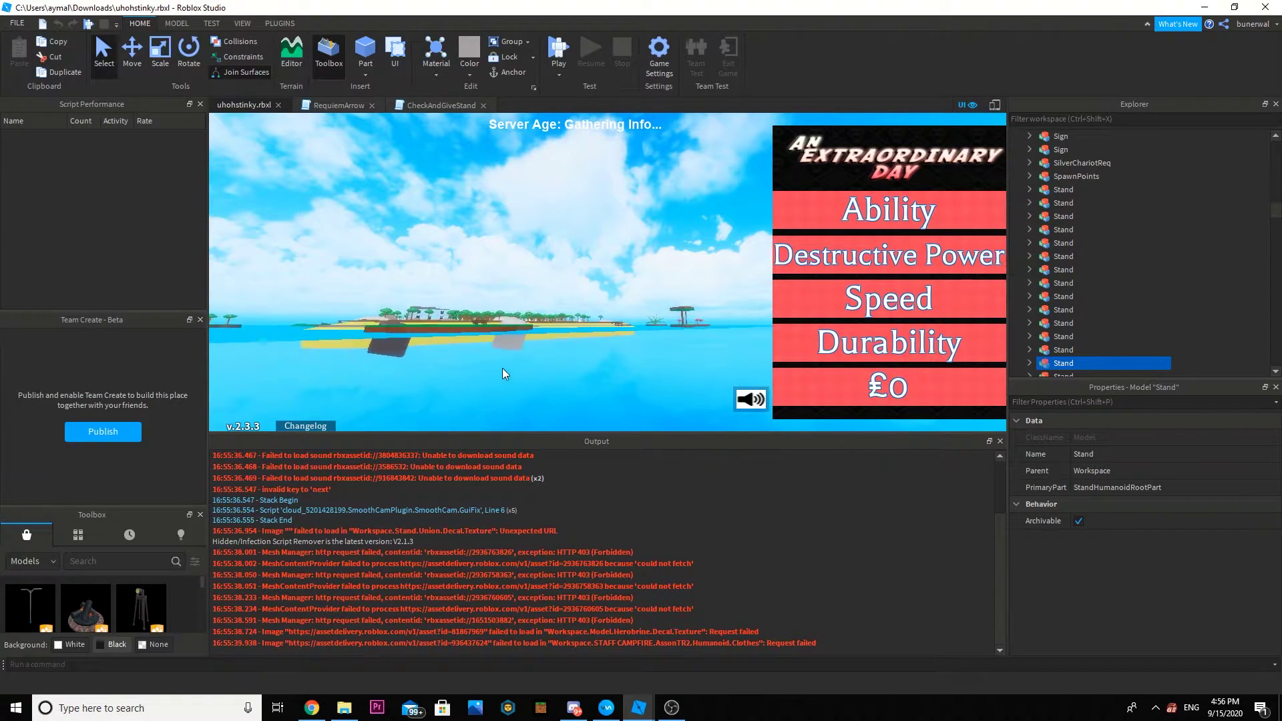
right_drag(441, 267, 433, 320)
key(w)
key(w)
scroll(433, 319, up, 8)
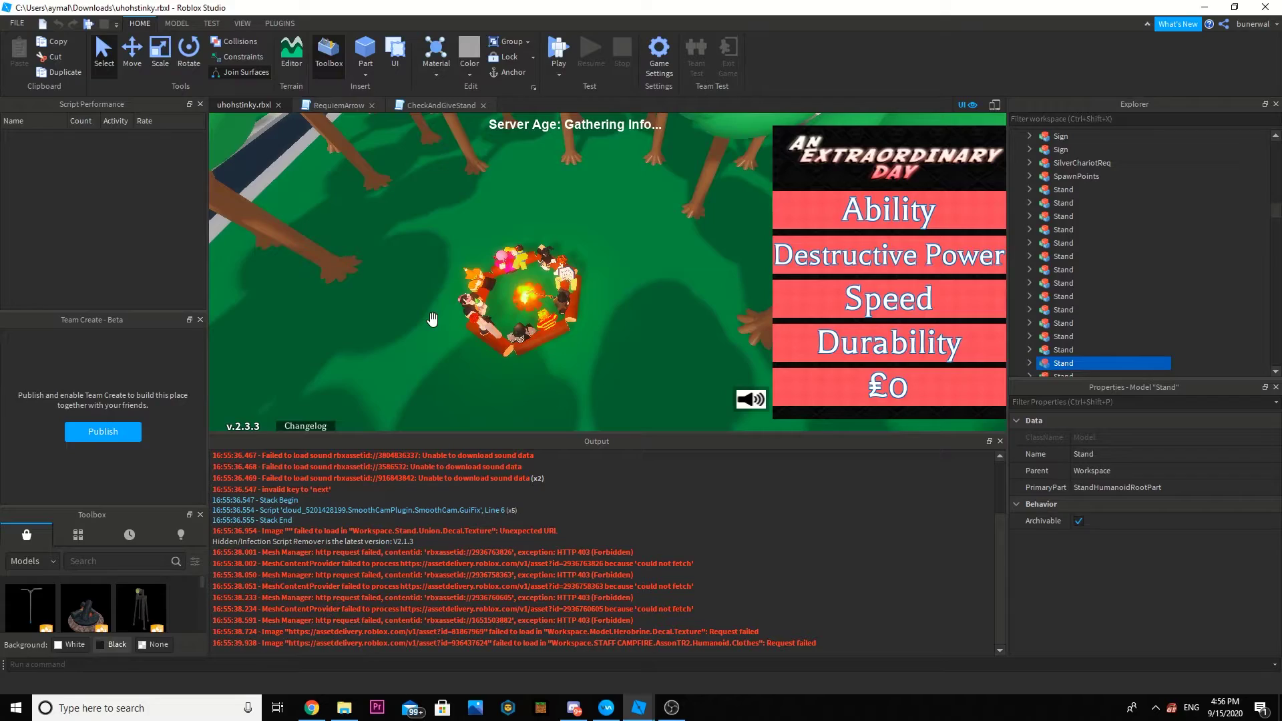
scroll(433, 319, up, 8)
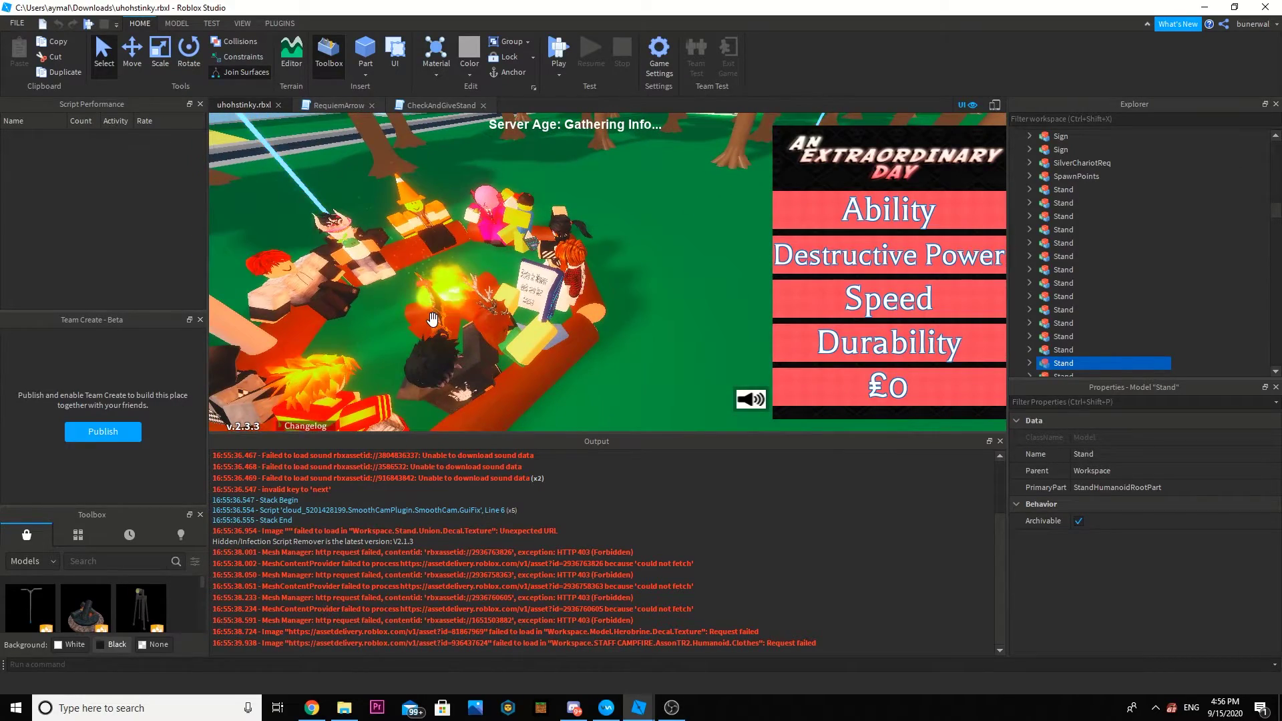
Go to the PVP Arena on the main island and select its model.
right_drag(433, 319, 433, 319)
key(d)
right_drag(708, 304, 711, 311)
click(592, 280)
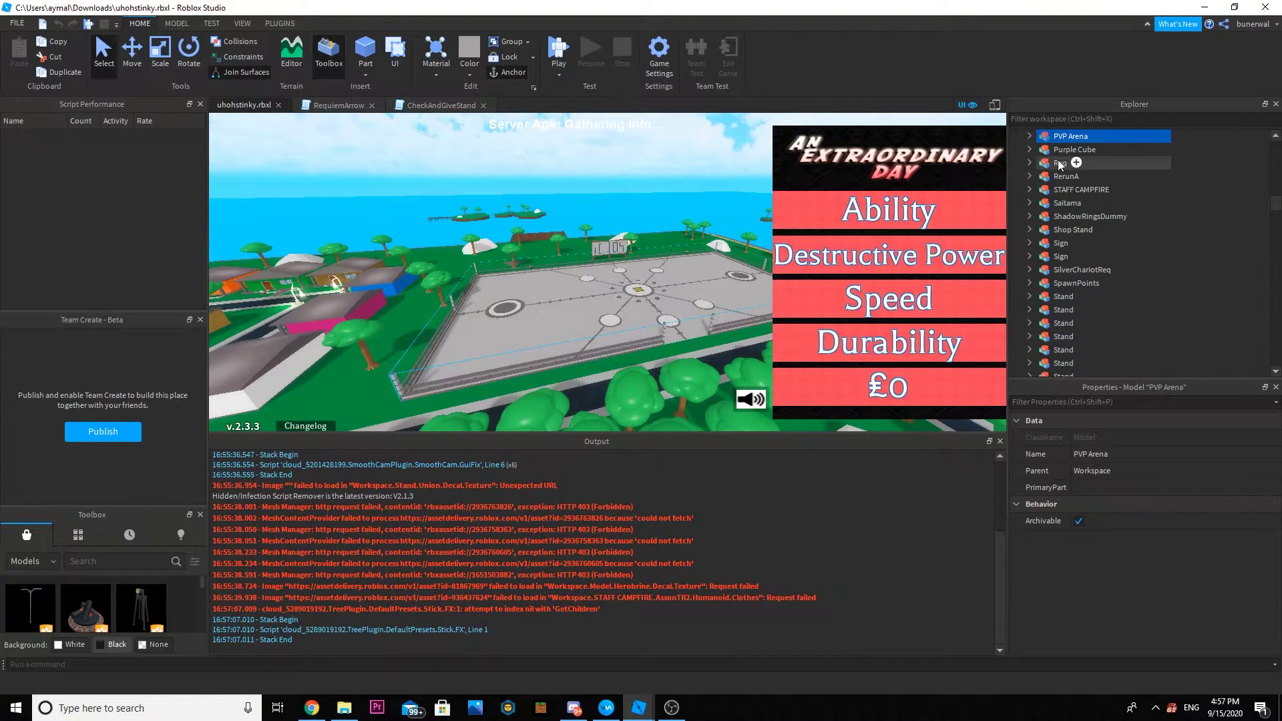
Collapse the Workspace tree and browse the stand folders inside ServerStorage.
scroll(1113, 218, up, 15)
scroll(1135, 172, up, 1)
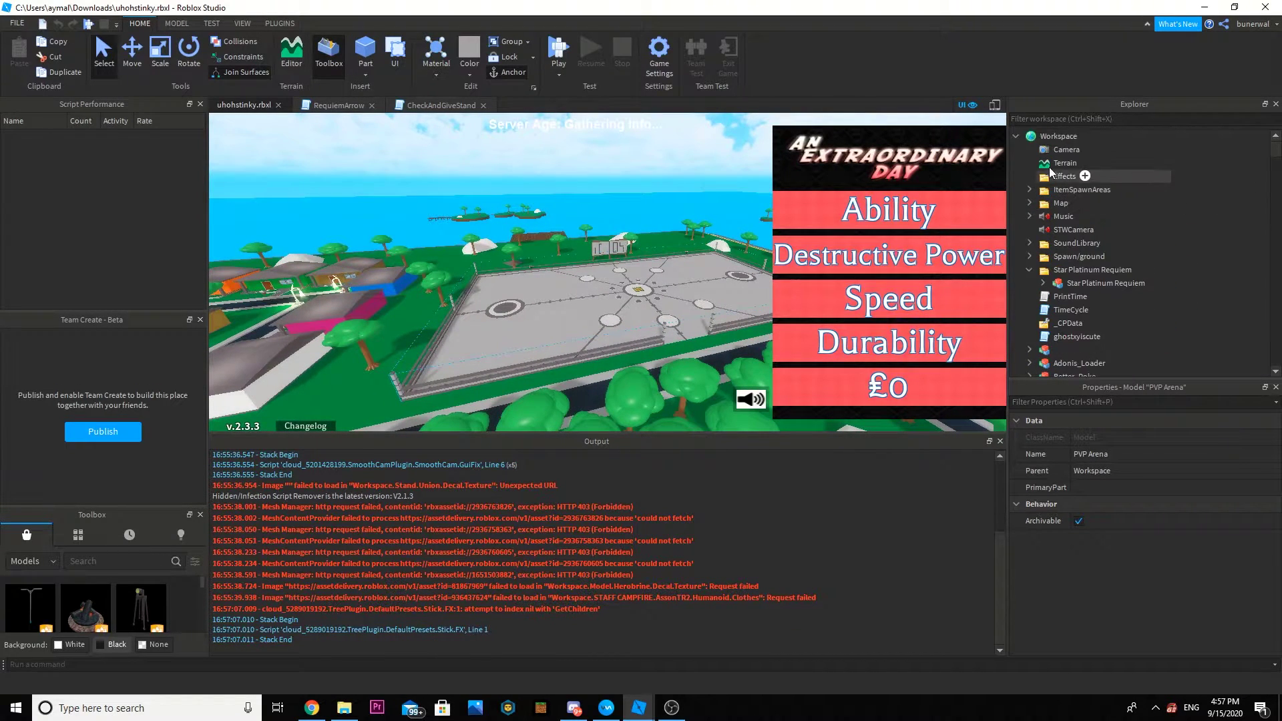
click(1066, 150)
click(1017, 135)
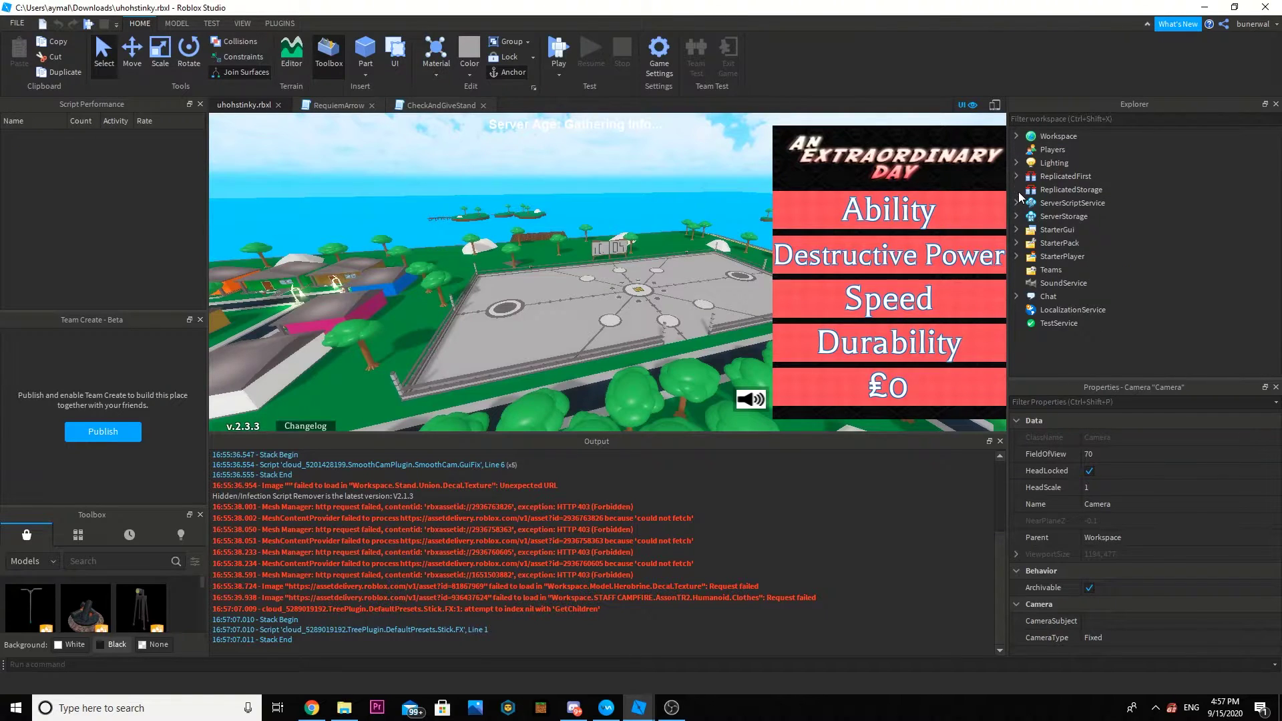
click(1020, 194)
click(1020, 193)
click(1020, 217)
scroll(1026, 219, down, 2)
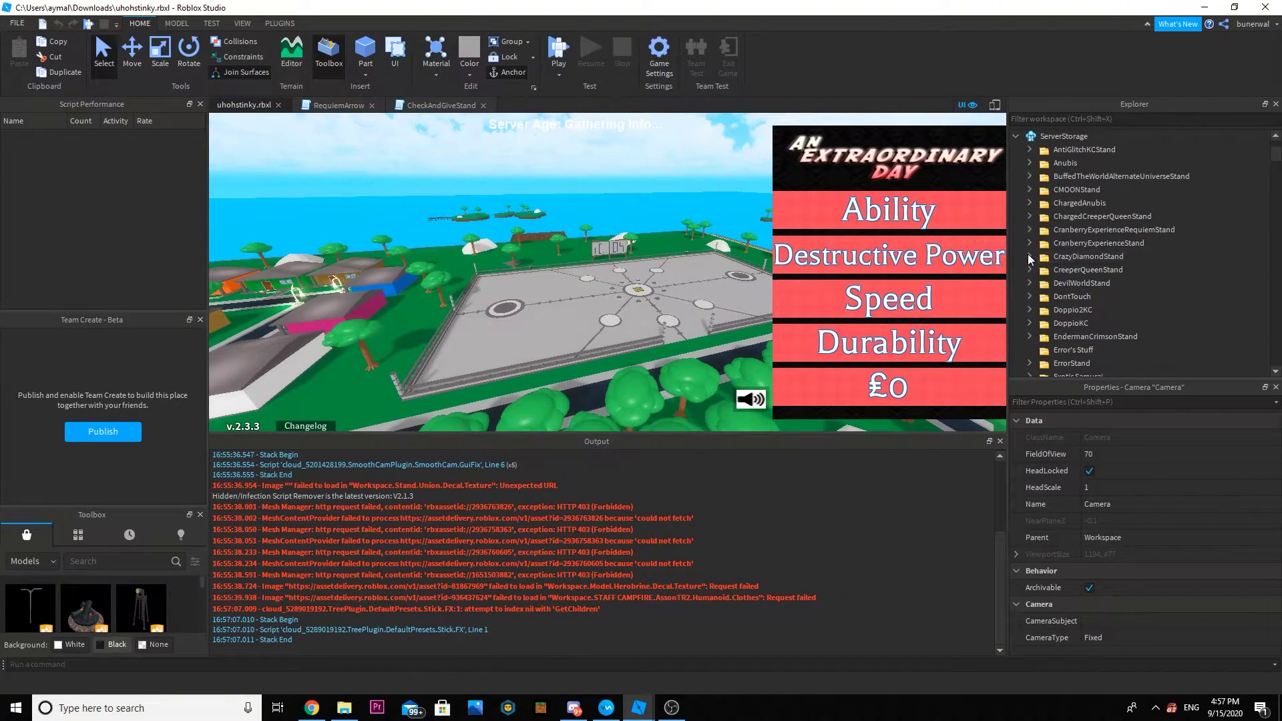
scroll(1113, 294, down, 1)
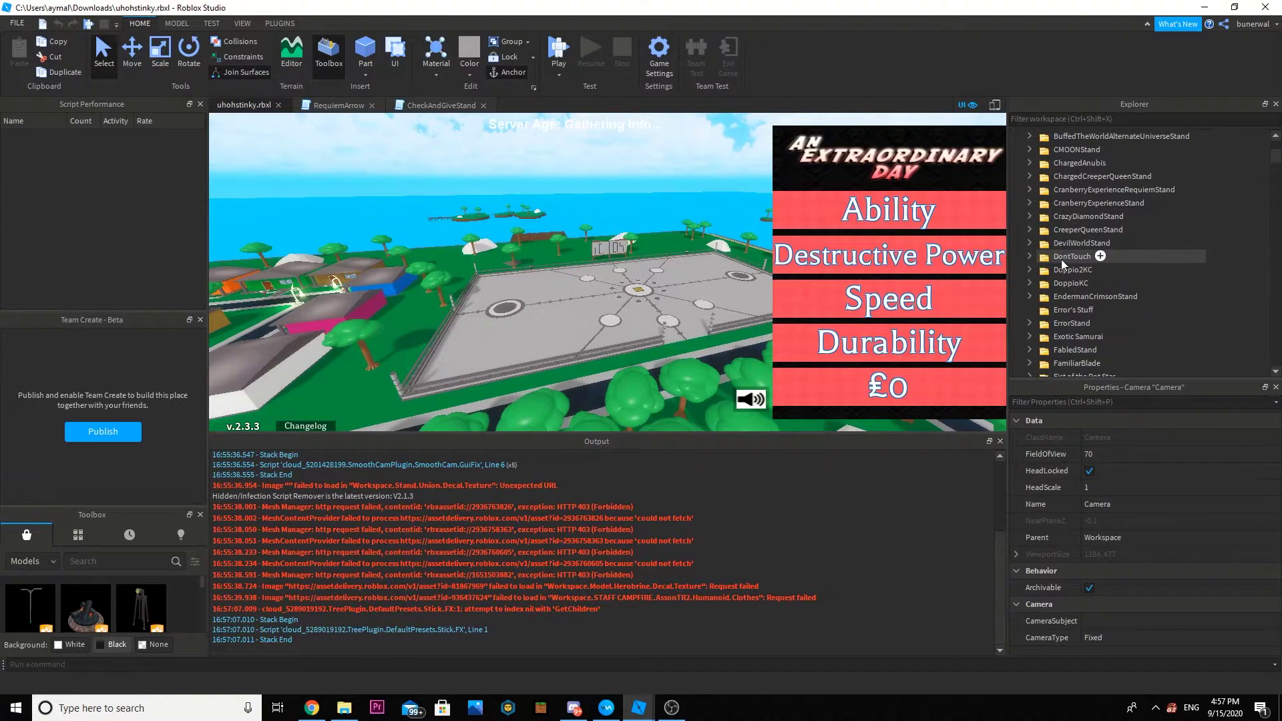
Browse the stand folders in ServerStorage and expand MIUStand to show the Stand model inside it.
scroll(1090, 258, down, 4)
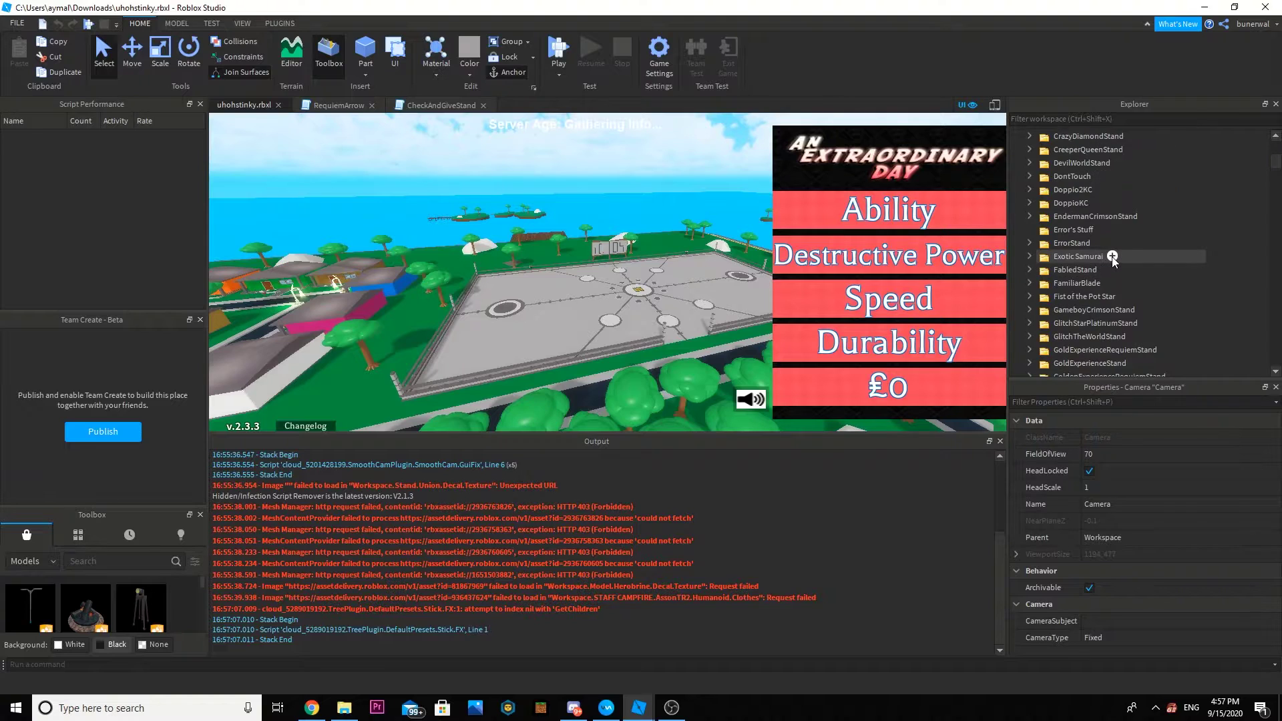
scroll(1114, 257, down, 2)
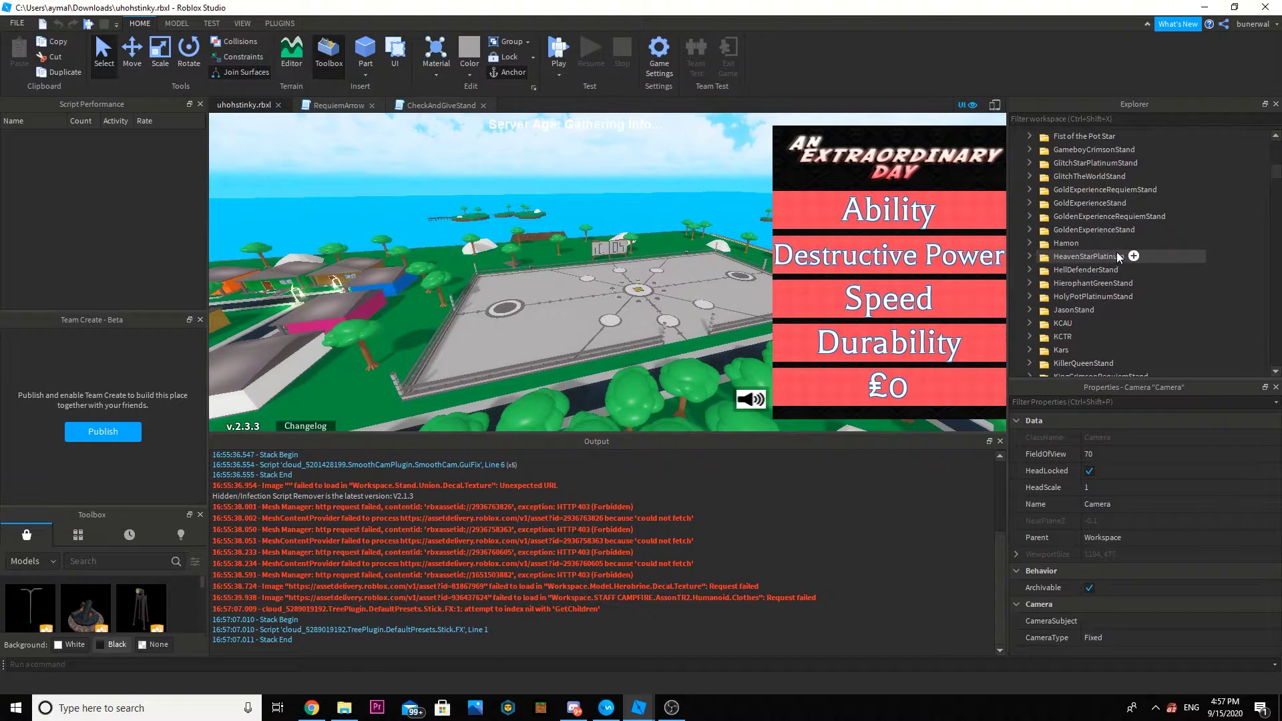
scroll(1127, 242, down, 2)
scroll(1136, 263, down, 2)
click(1075, 311)
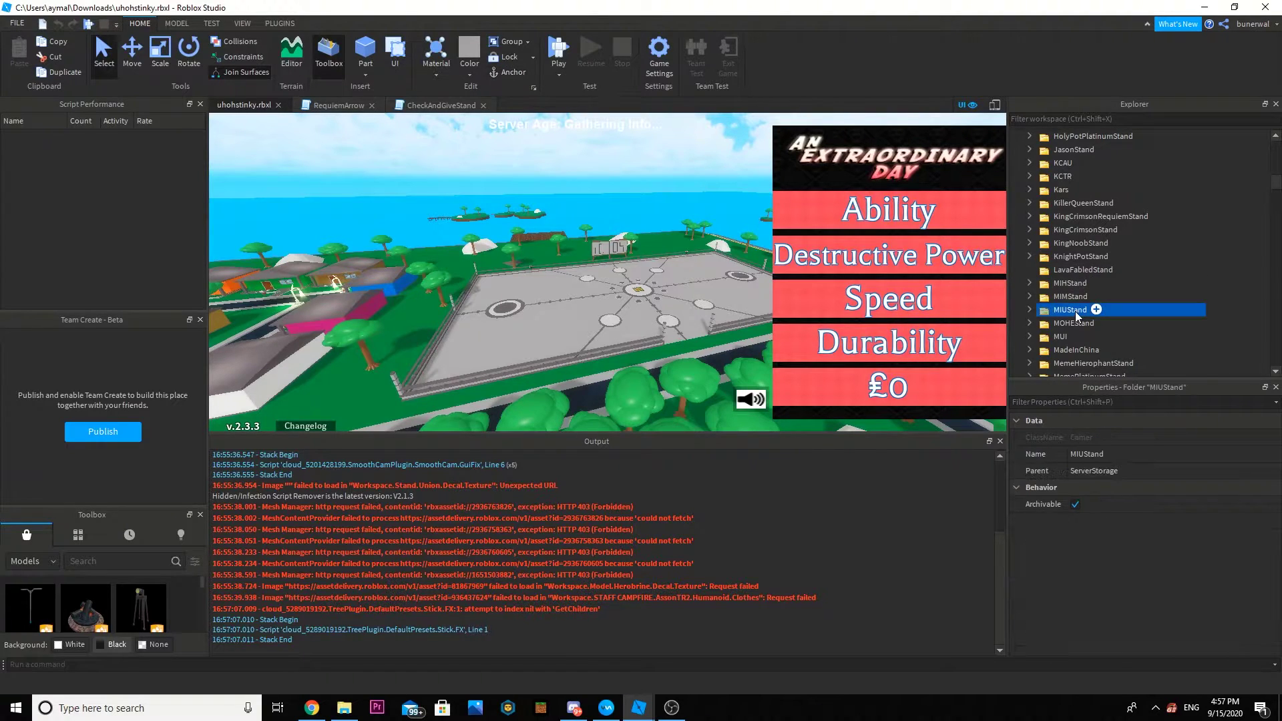
double_click(1071, 312)
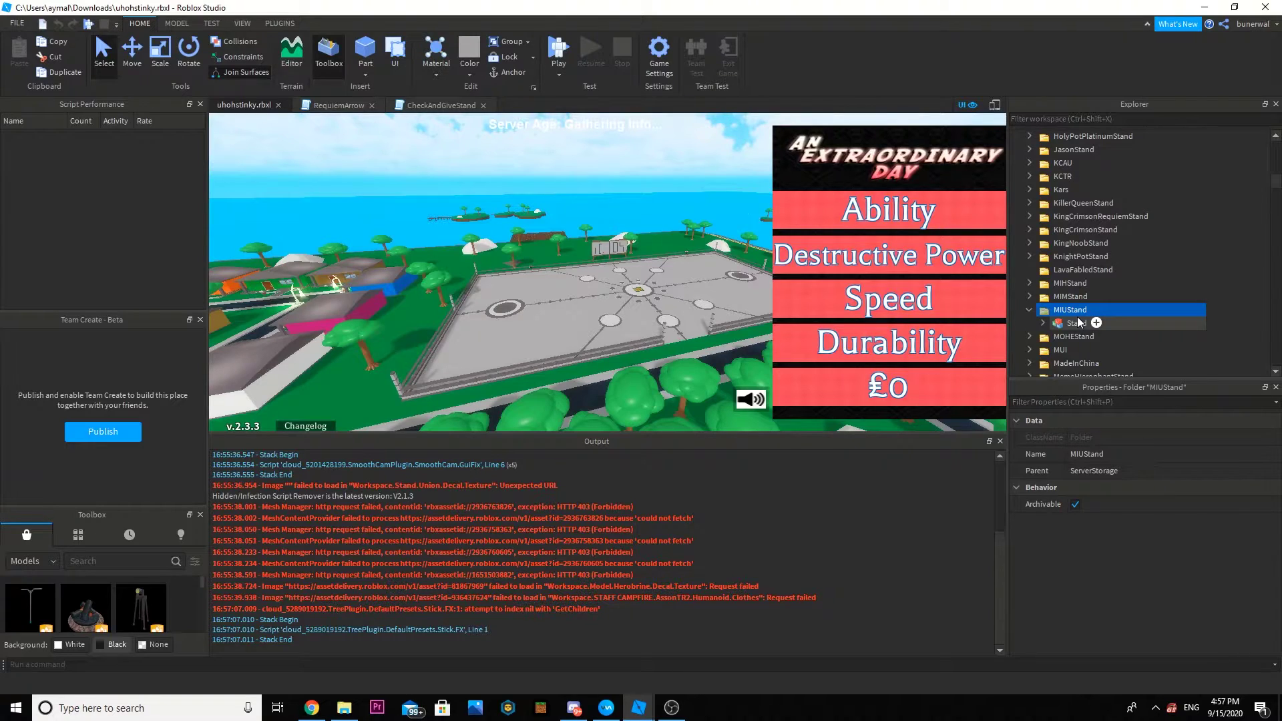
scroll(1081, 321, down, 1)
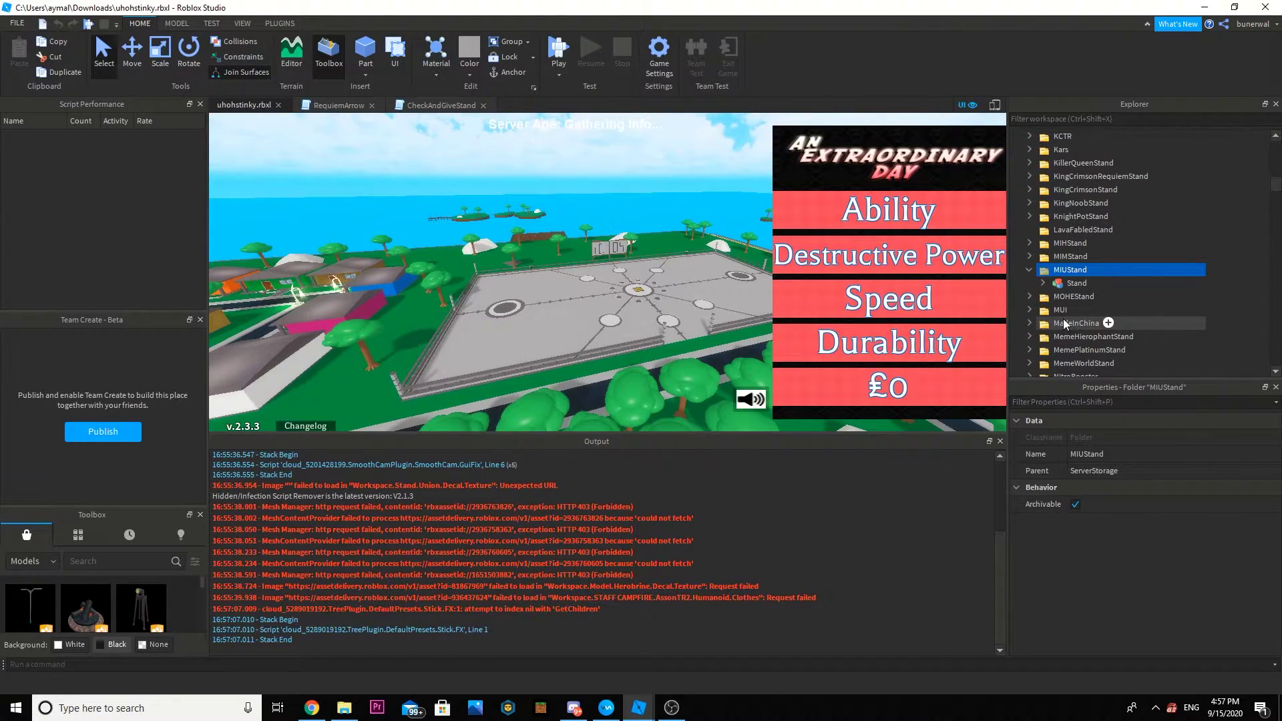
scroll(1081, 301, down, 2)
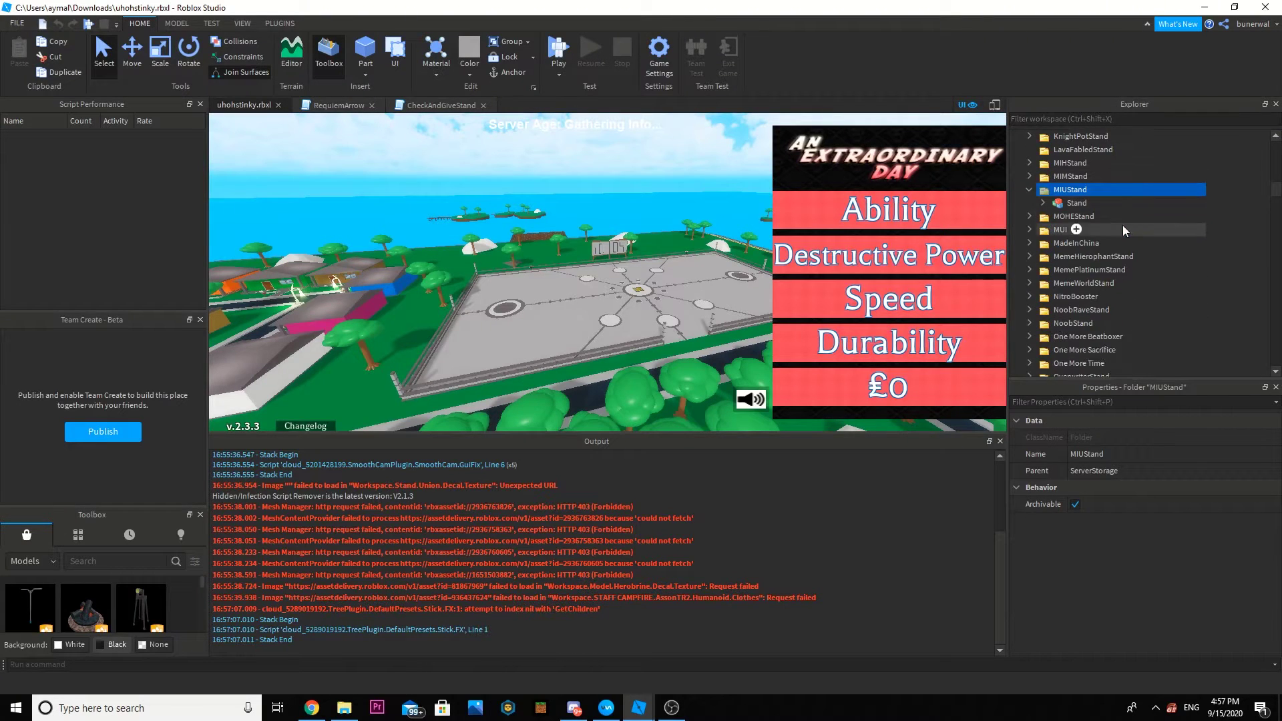
Look over the forest paths and the town buildings on the main island.
right_drag(494, 274, 529, 274)
scroll(529, 275, up, 3)
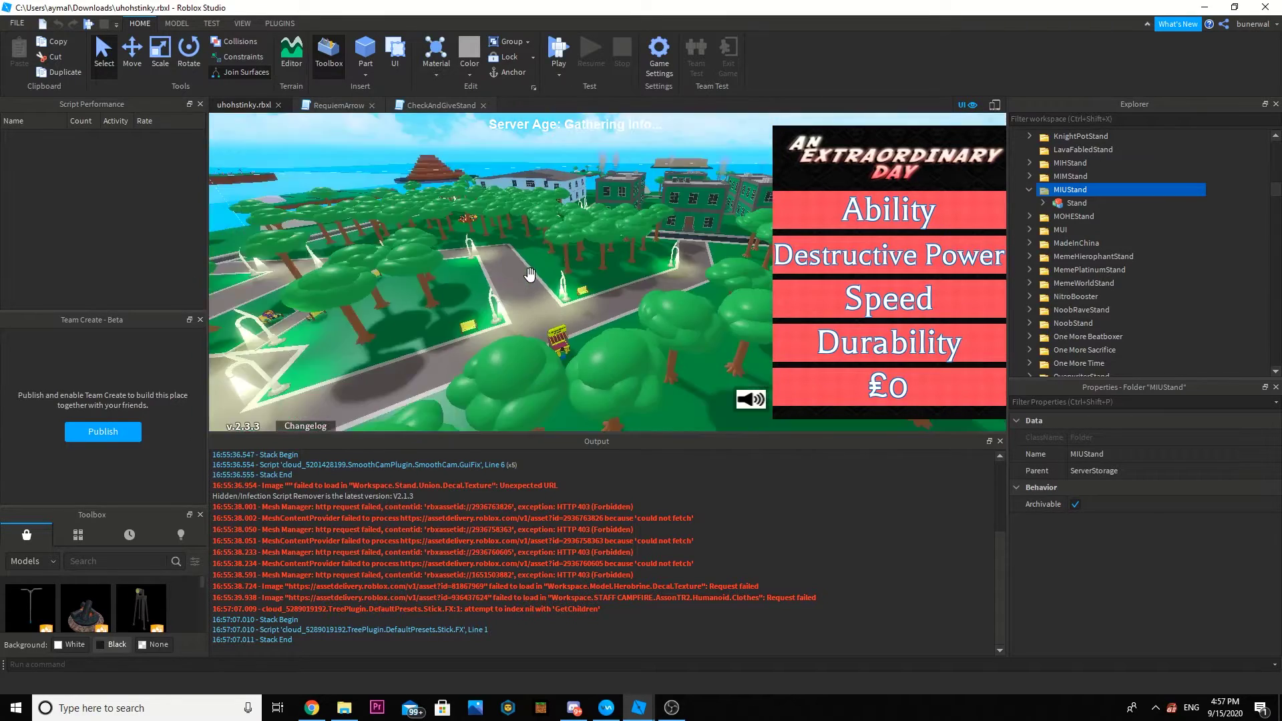
scroll(528, 275, up, 5)
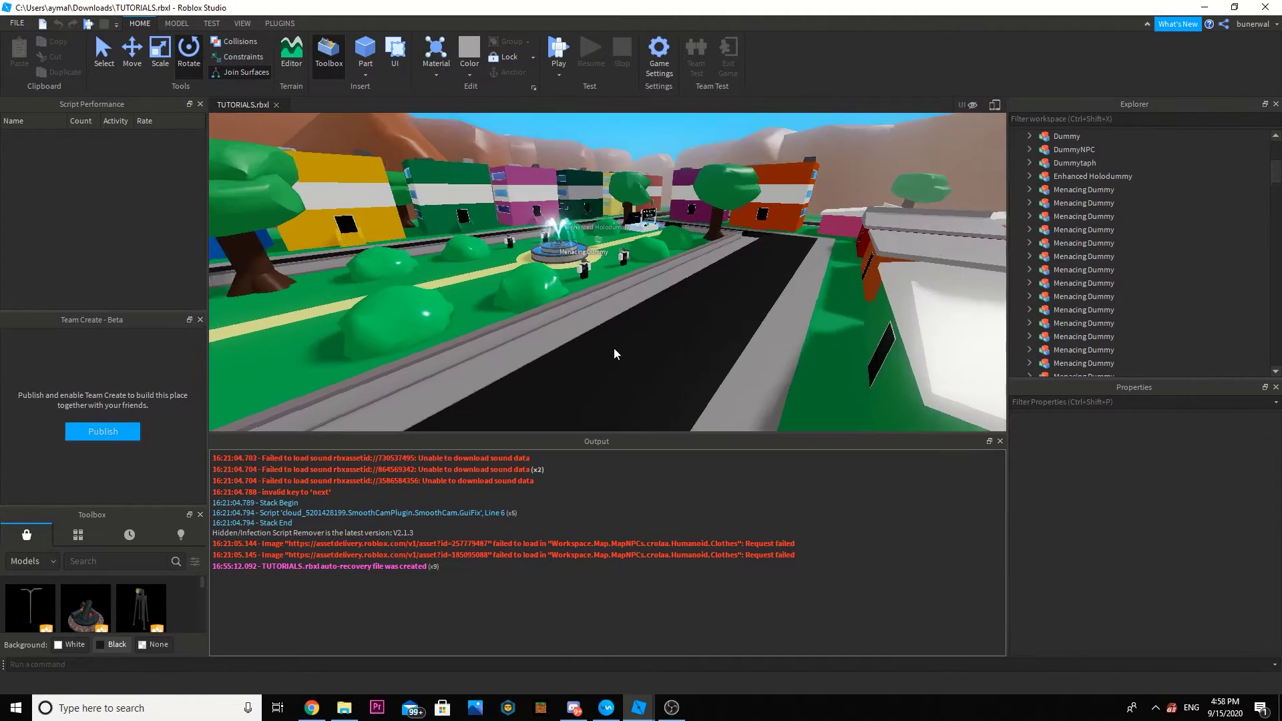
In the TUTORIALS place, search the object tree for "rokaka", select the Rokakaka Fruit tool and clear the filter.
right_drag(615, 347, 615, 347)
key(s)
key(w)
click(1050, 119)
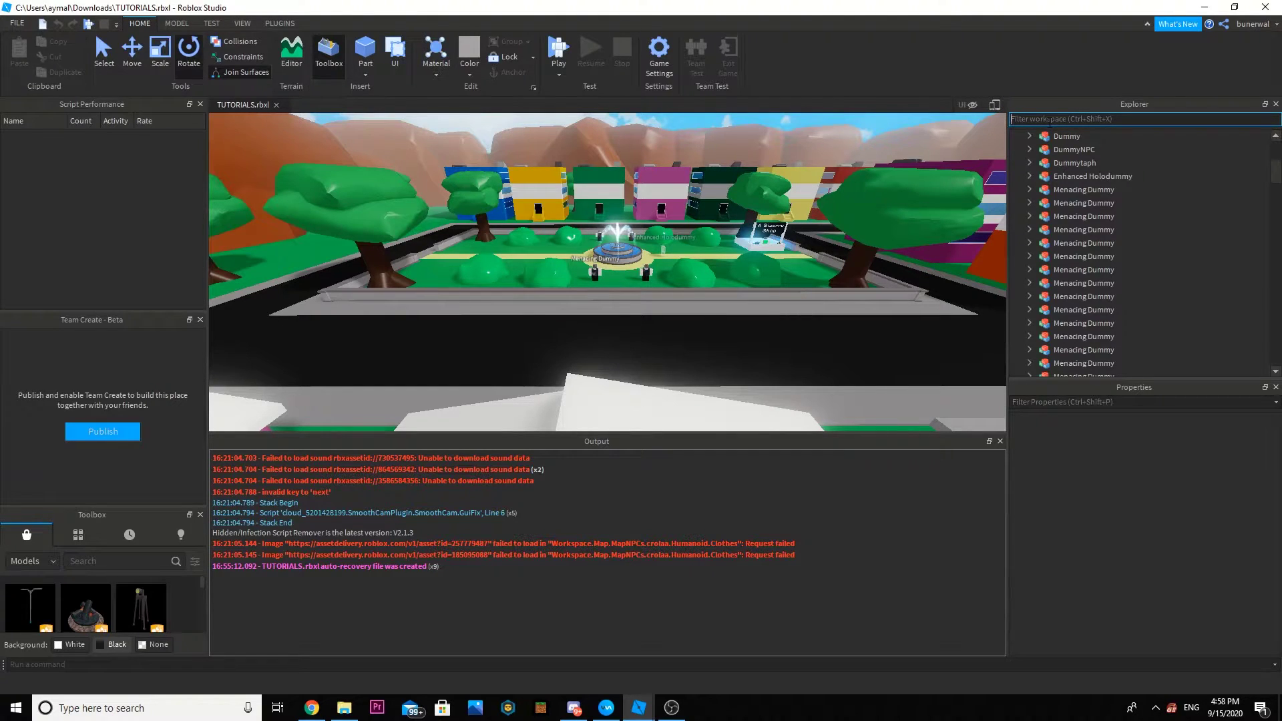
text(rokaka)
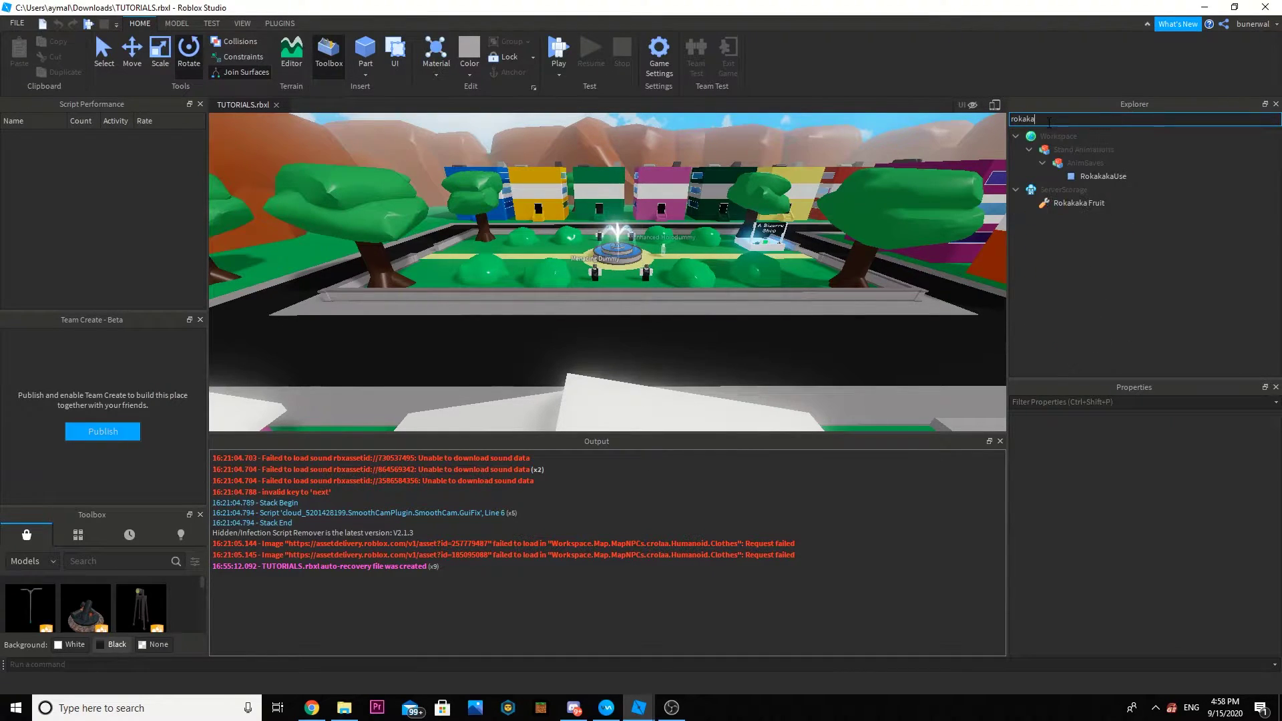
click(1095, 203)
drag(1077, 118, 966, 135)
key(BackSpace)
Expand Map, ABD Map and Trees in the Workspace and focus the view on the first Leaves part.
right_drag(848, 309, 843, 306)
scroll(842, 306, up, 4)
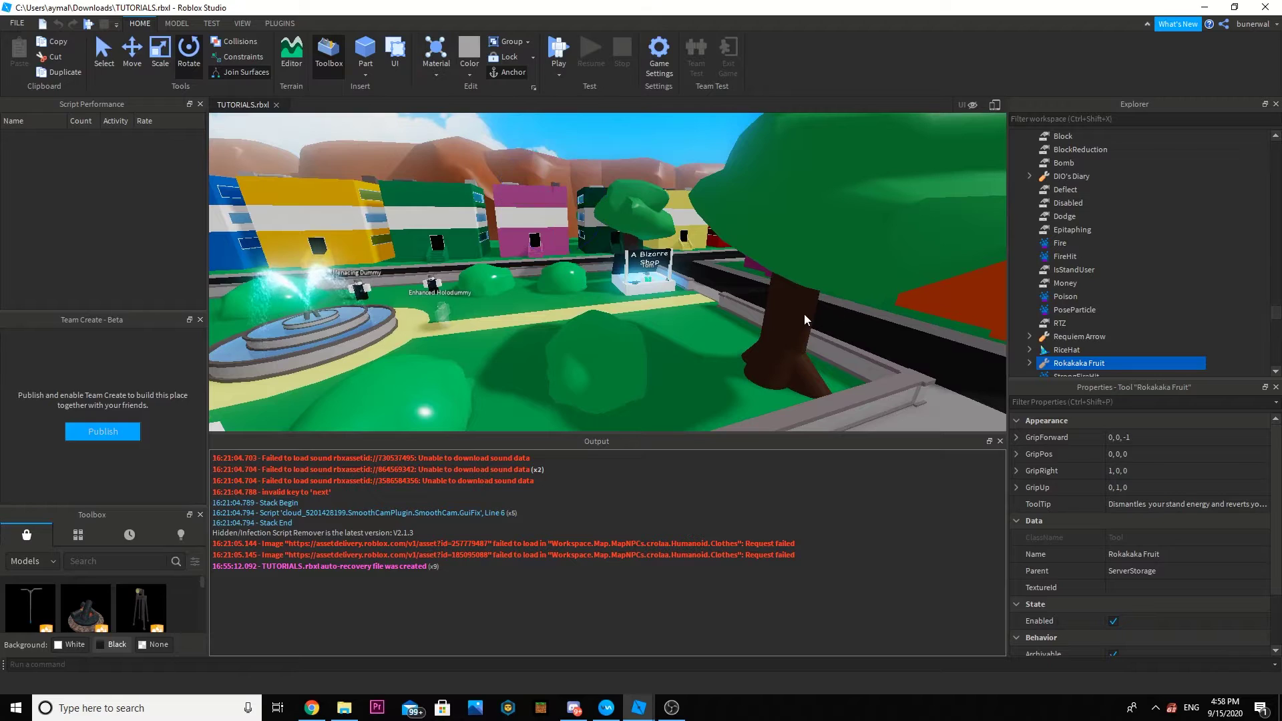
click(790, 315)
scroll(1056, 166, up, 15)
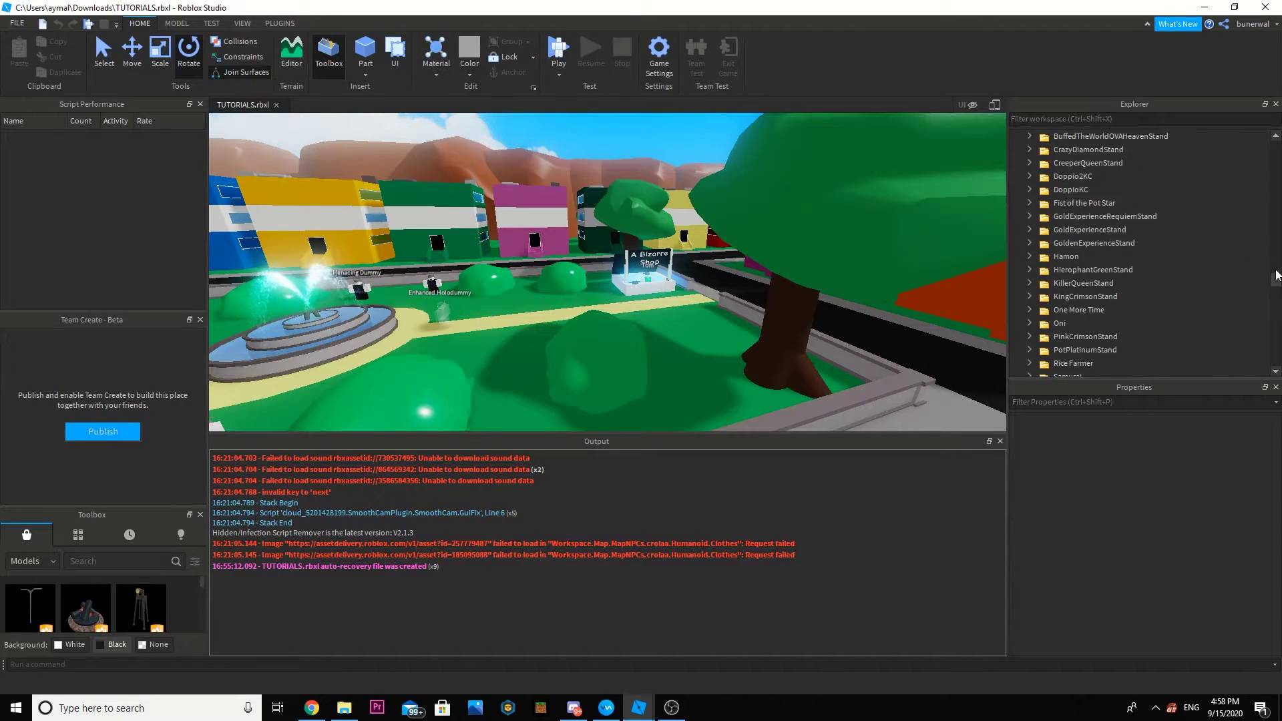
click(1029, 203)
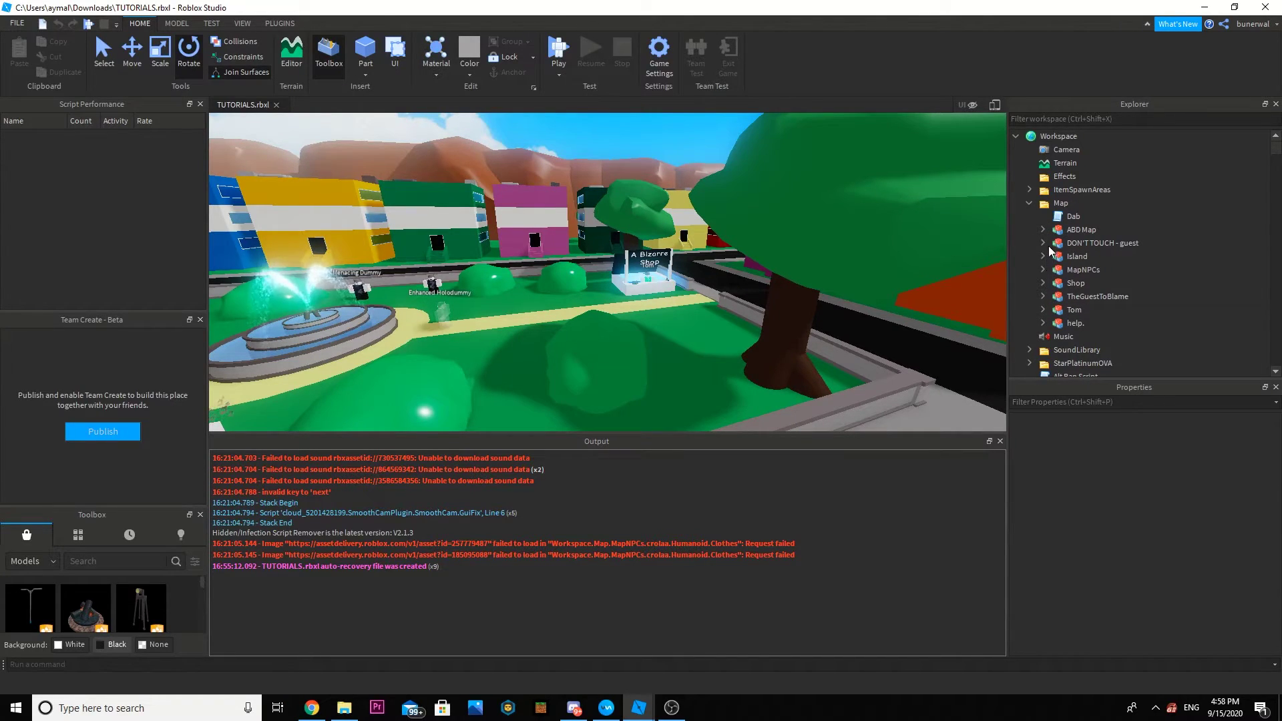
click(1043, 229)
scroll(1095, 254, down, 2)
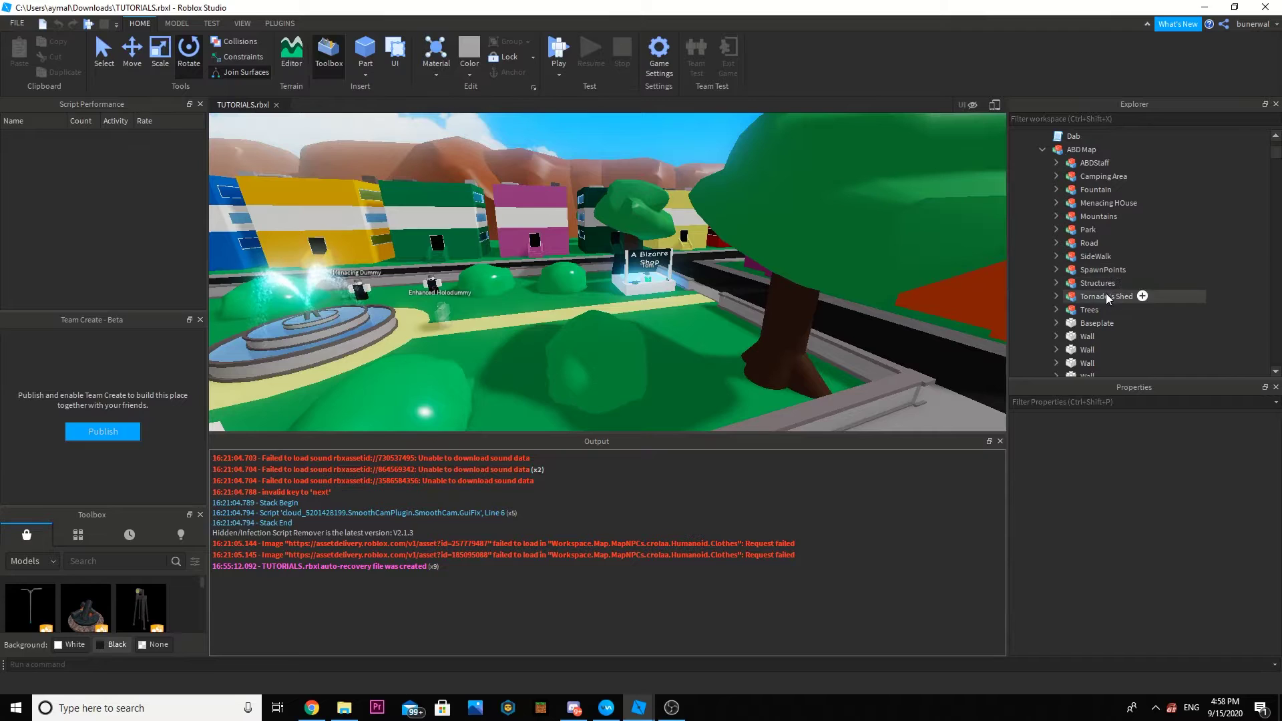
click(1058, 307)
scroll(1094, 306, down, 1)
click(1101, 284)
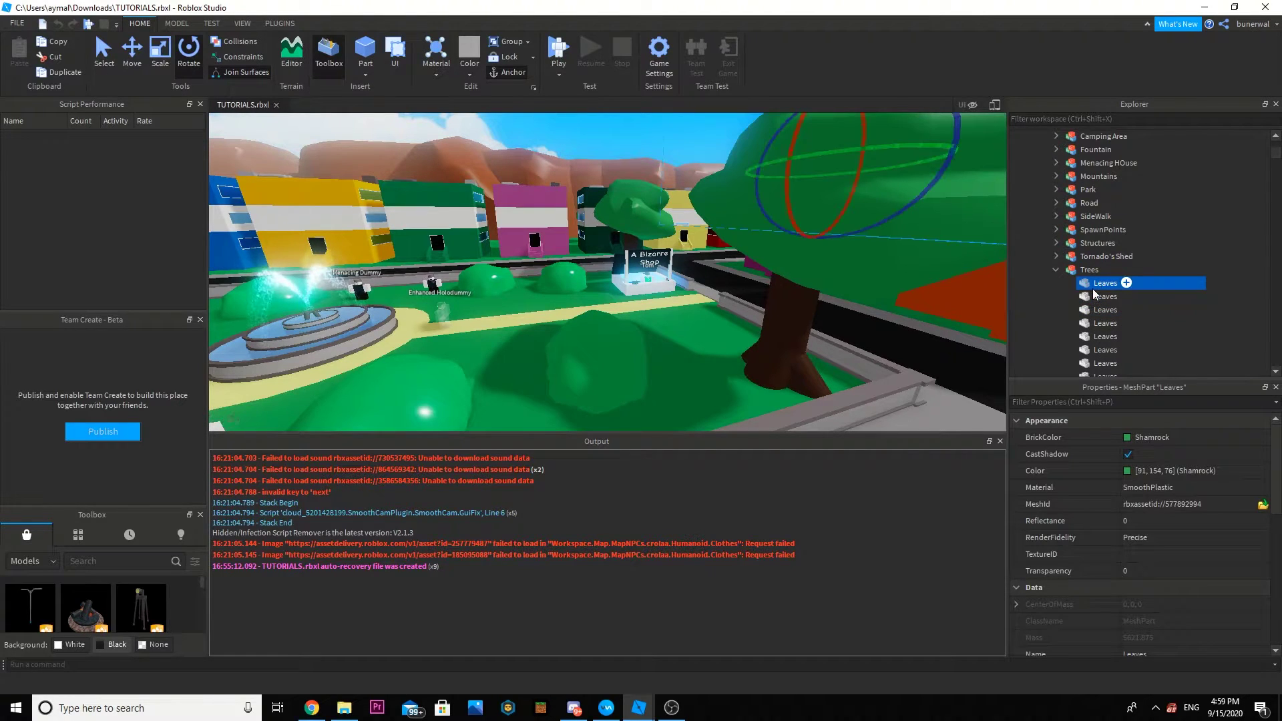
key(f)
Go through the Leaves and TreeBody parts of the Trees model and select the four TreeBody trunks around the park.
click(617, 339)
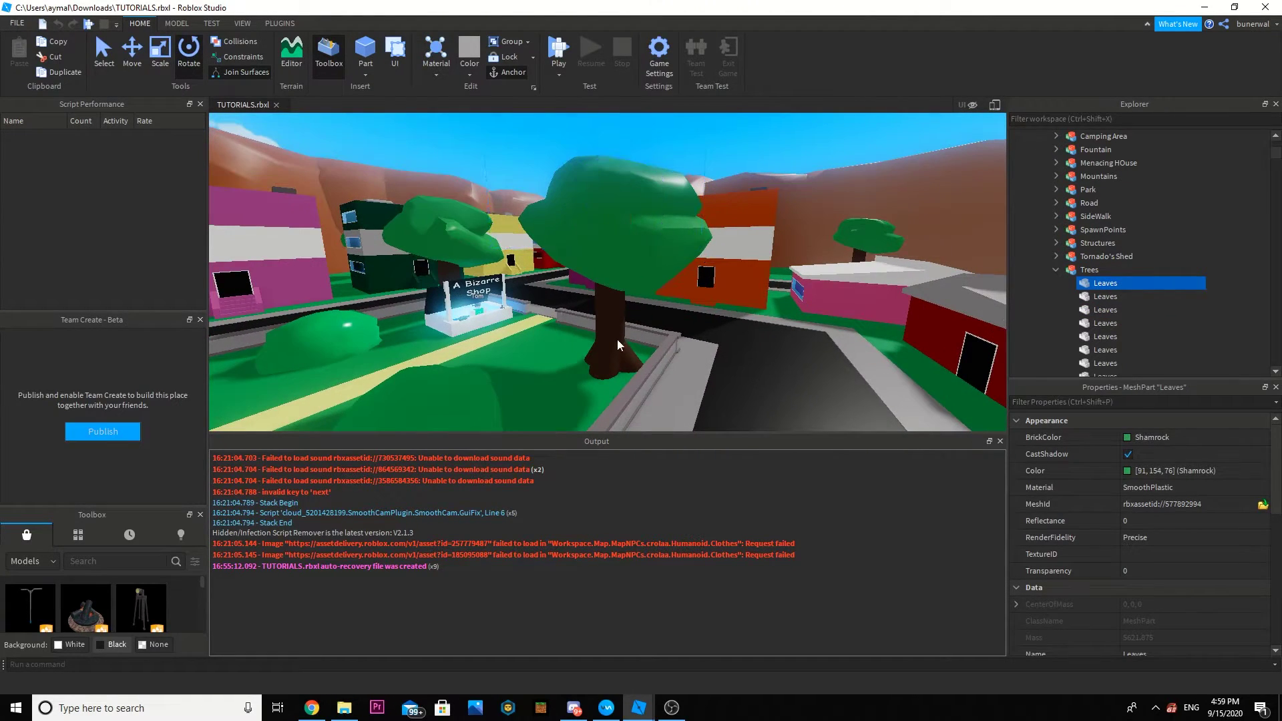
scroll(1162, 295, down, 1)
click(1108, 284)
click(1103, 297)
click(1097, 324)
click(1098, 337)
scroll(1099, 311, down, 11)
click(1098, 296)
click(1097, 284)
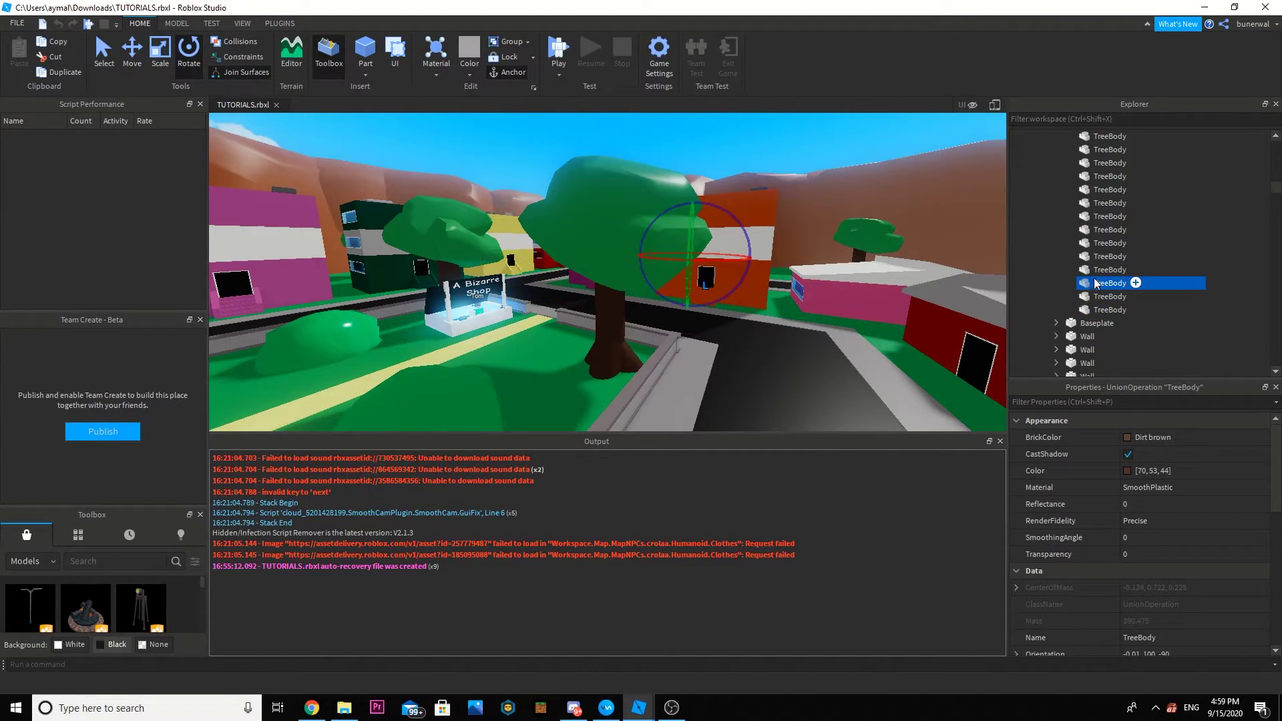
scroll(1107, 229, up, 2)
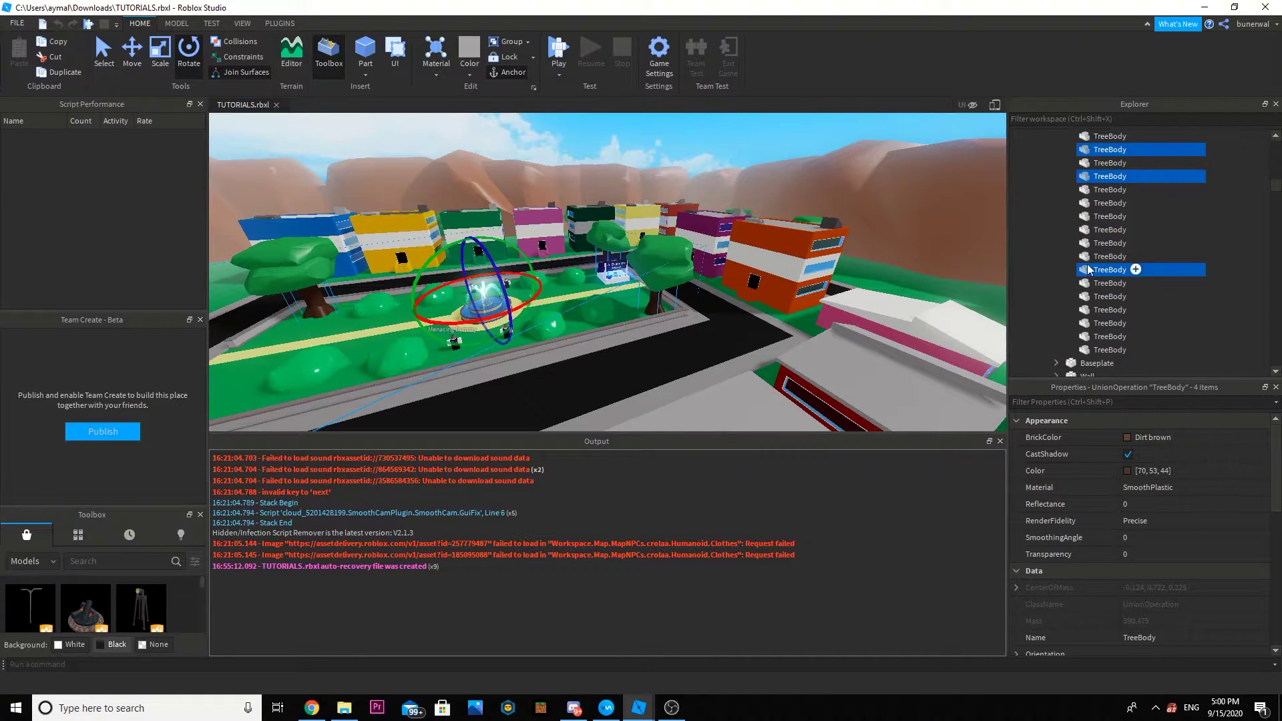
drag(1088, 269, 1071, 307)
Copy the Rokakaka Fruit tool from ServerStorage.
right_click(1072, 307)
click(1091, 331)
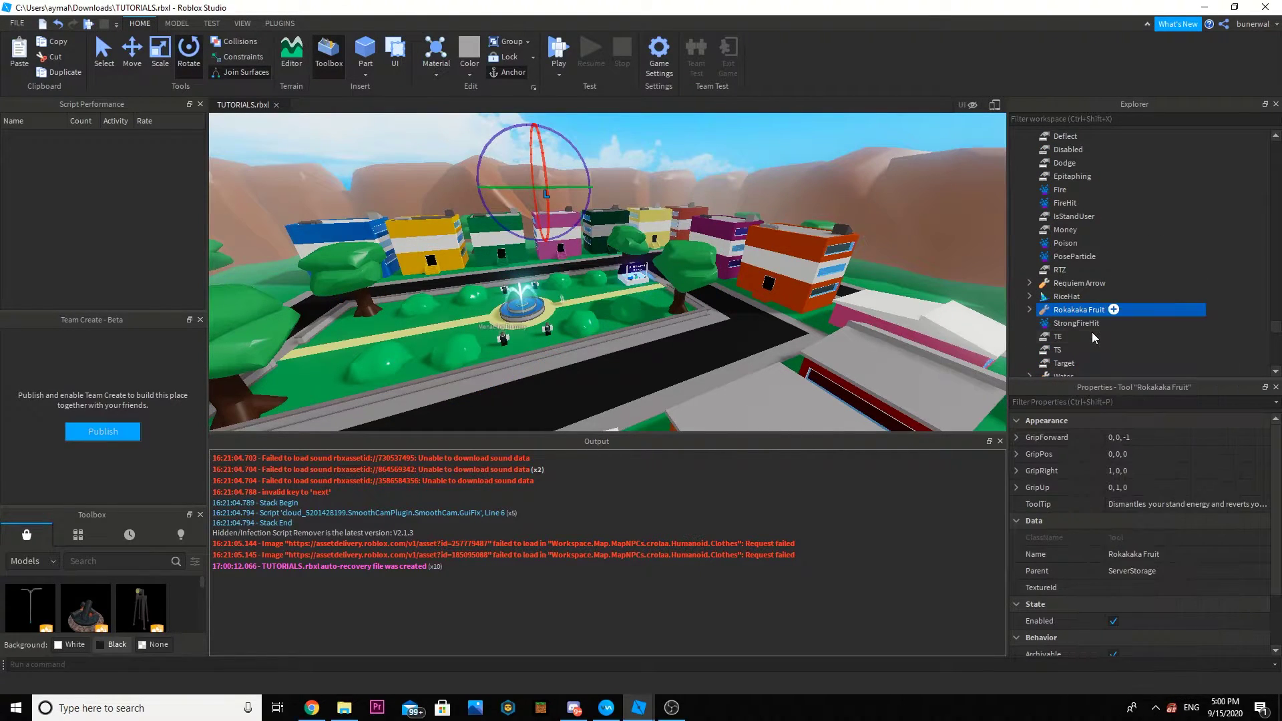
scroll(1126, 315, up, 10)
scroll(1165, 251, up, 5)
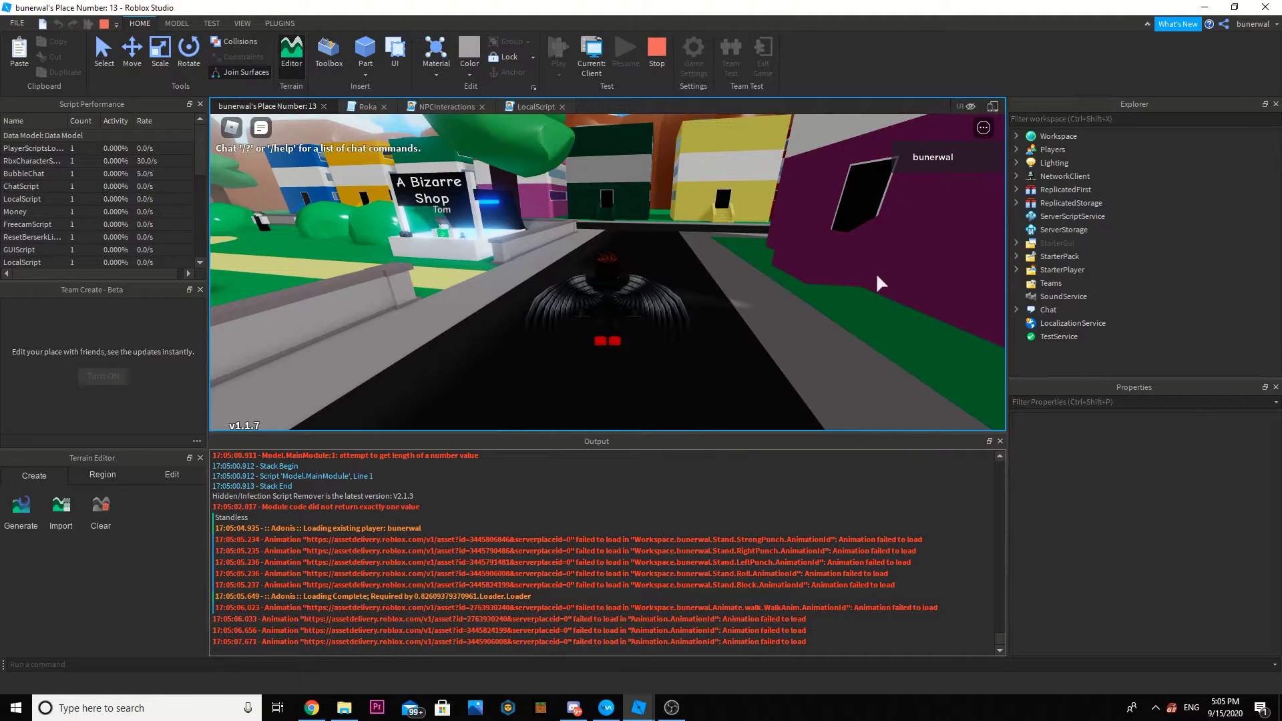
Walk the test character along the road near A Bizarre Shop.
key(w)
right_drag(875, 274, 877, 275)
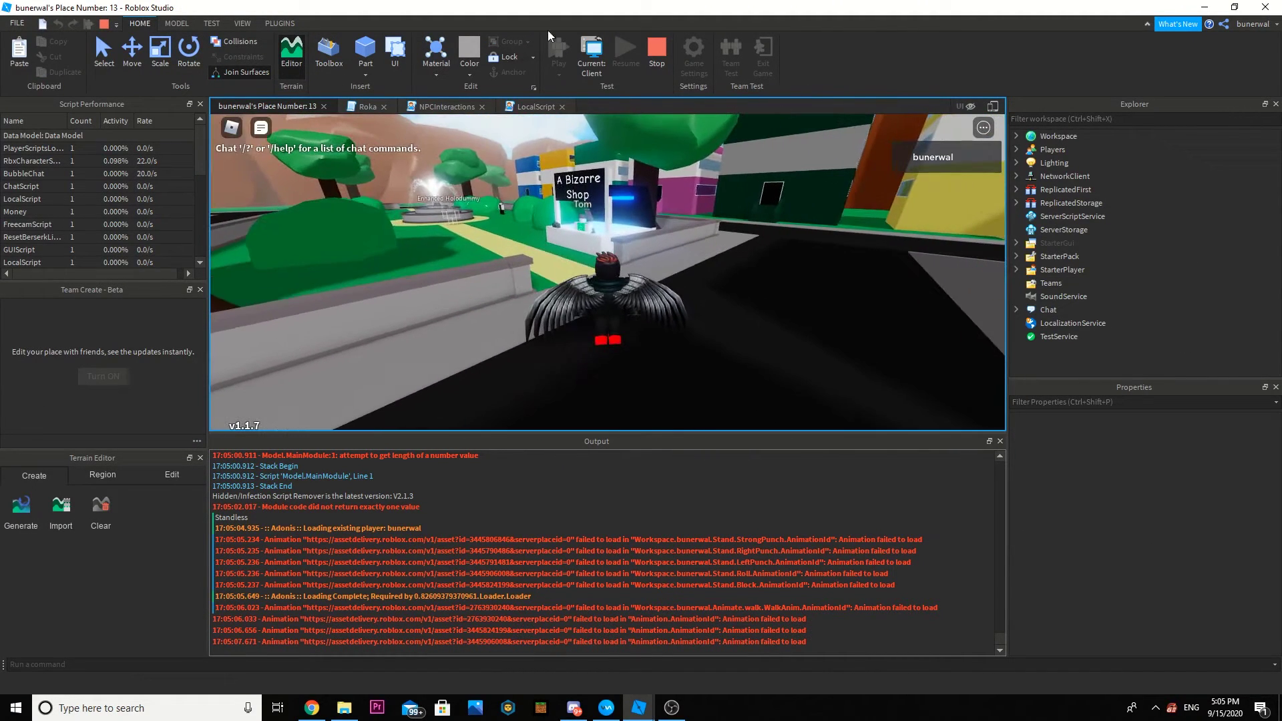
End the playtest and close the LocalScript.
click(521, 110)
click(521, 109)
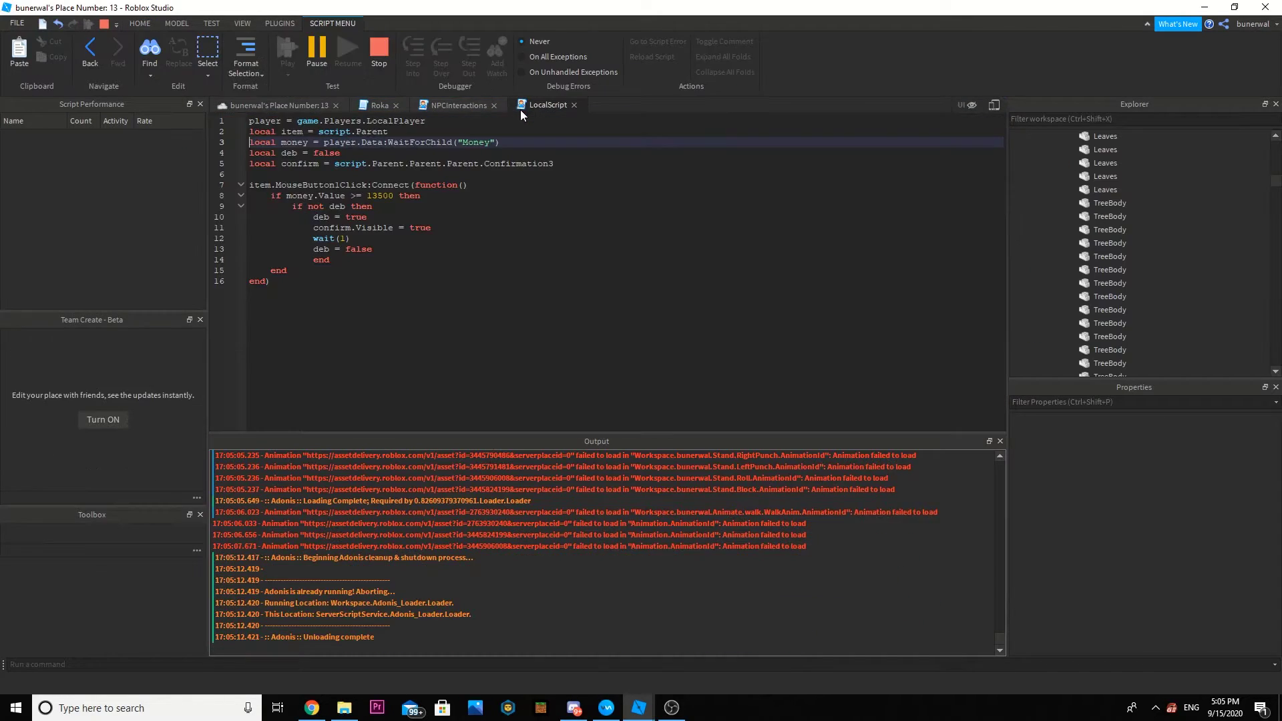
click(574, 106)
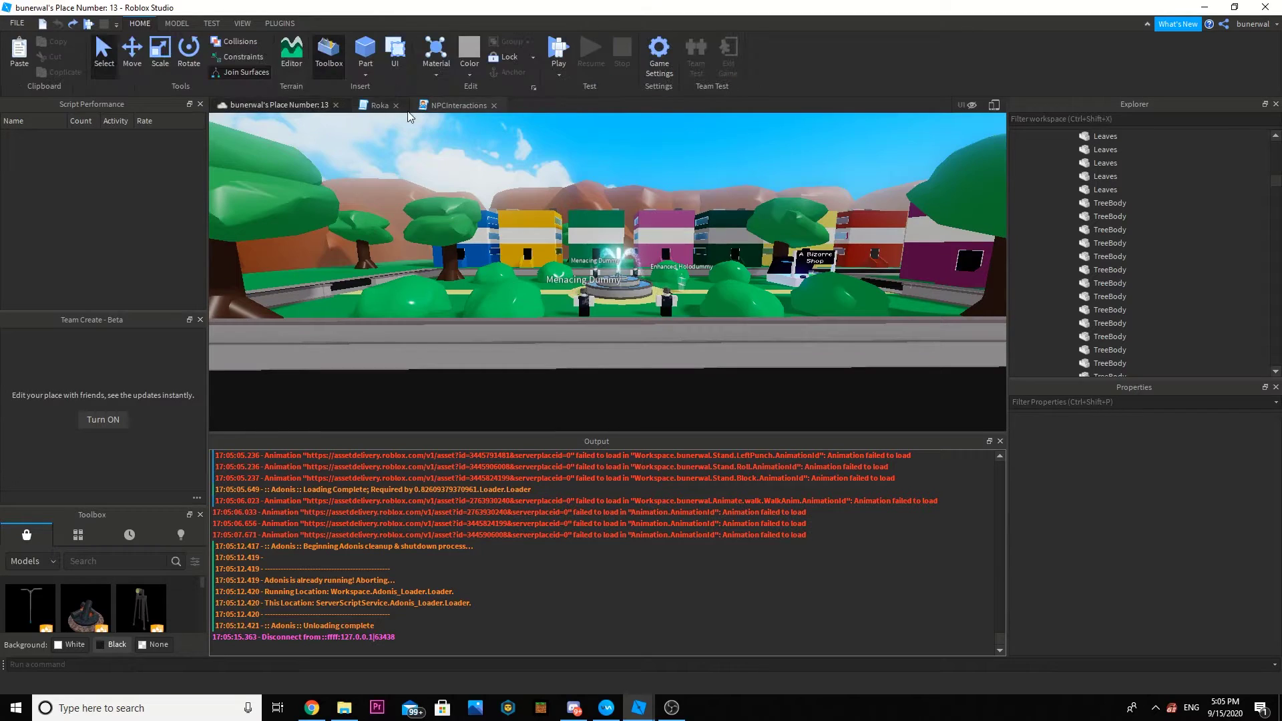
Open the Game Settings and review the Basic Info, Permissions, Monetization and Security pages.
click(659, 57)
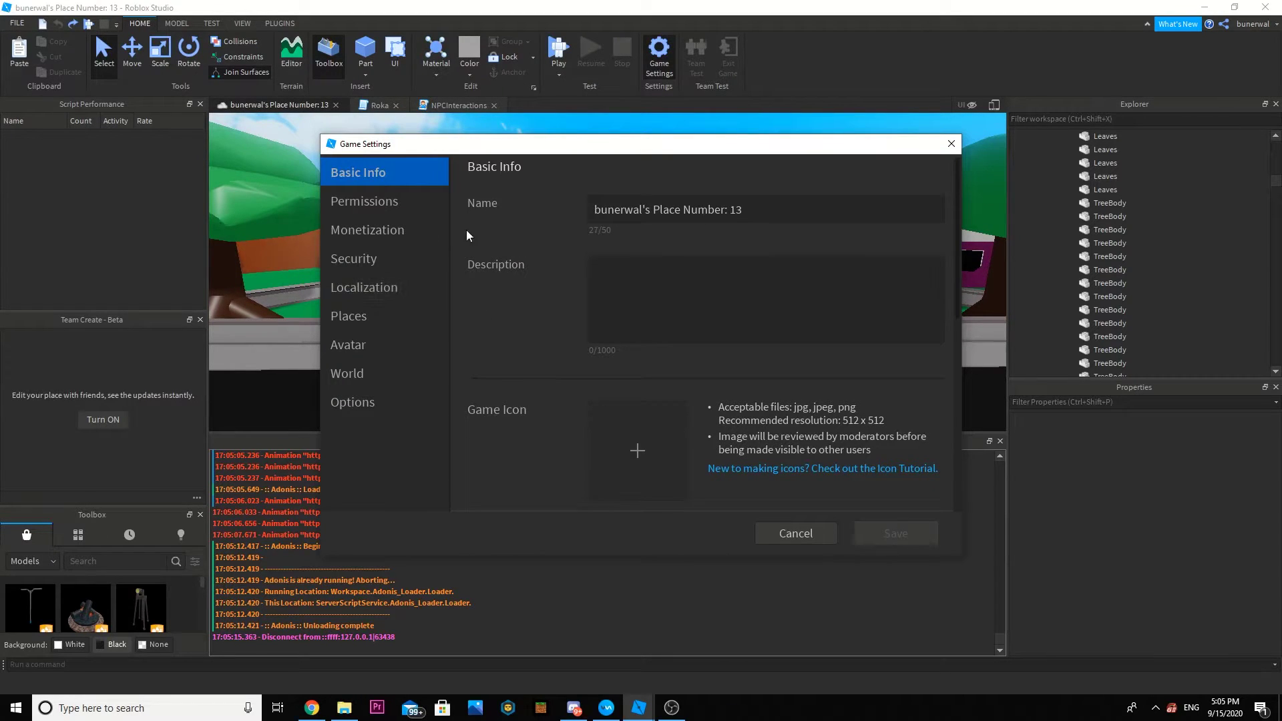
click(364, 203)
click(374, 180)
scroll(660, 347, down, 10)
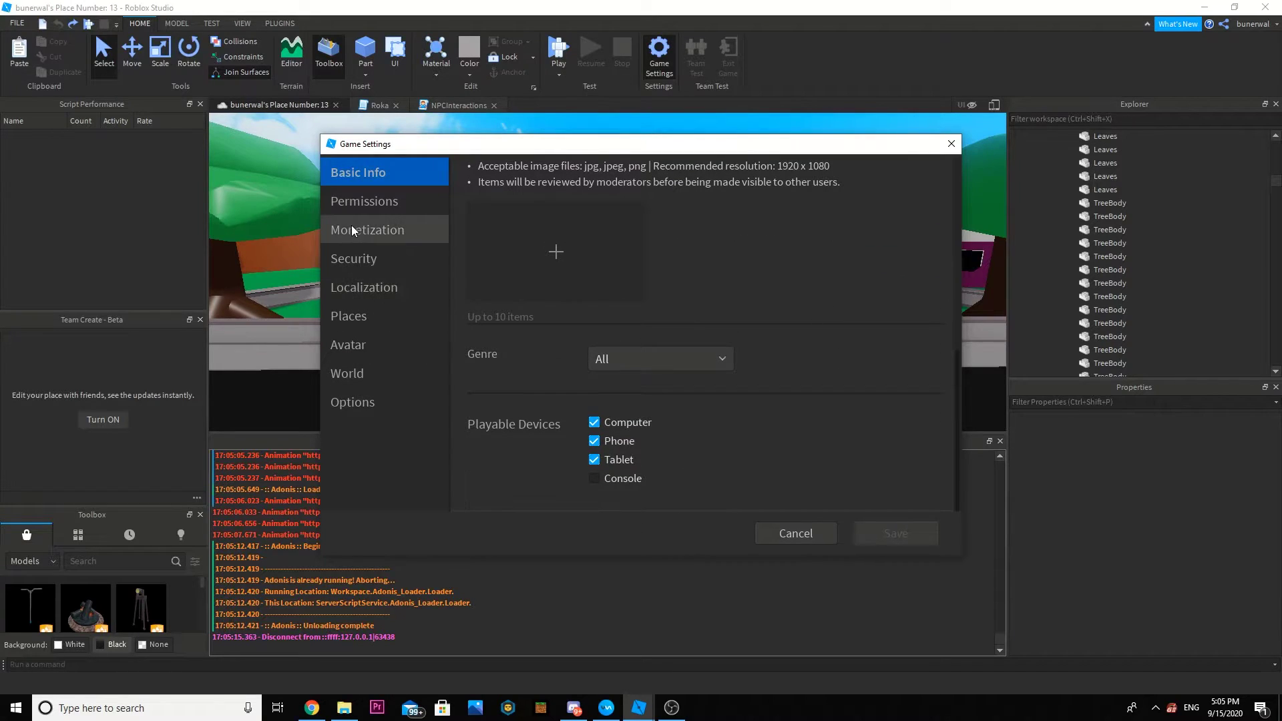
click(343, 207)
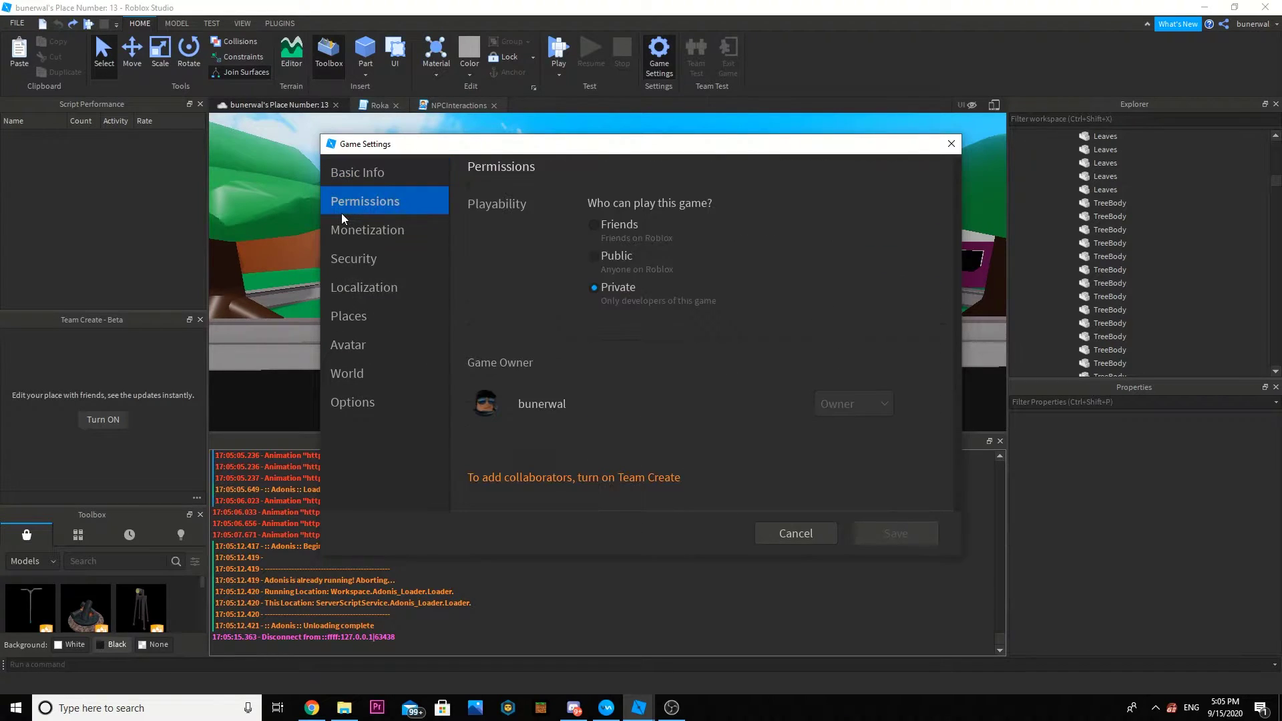
click(373, 227)
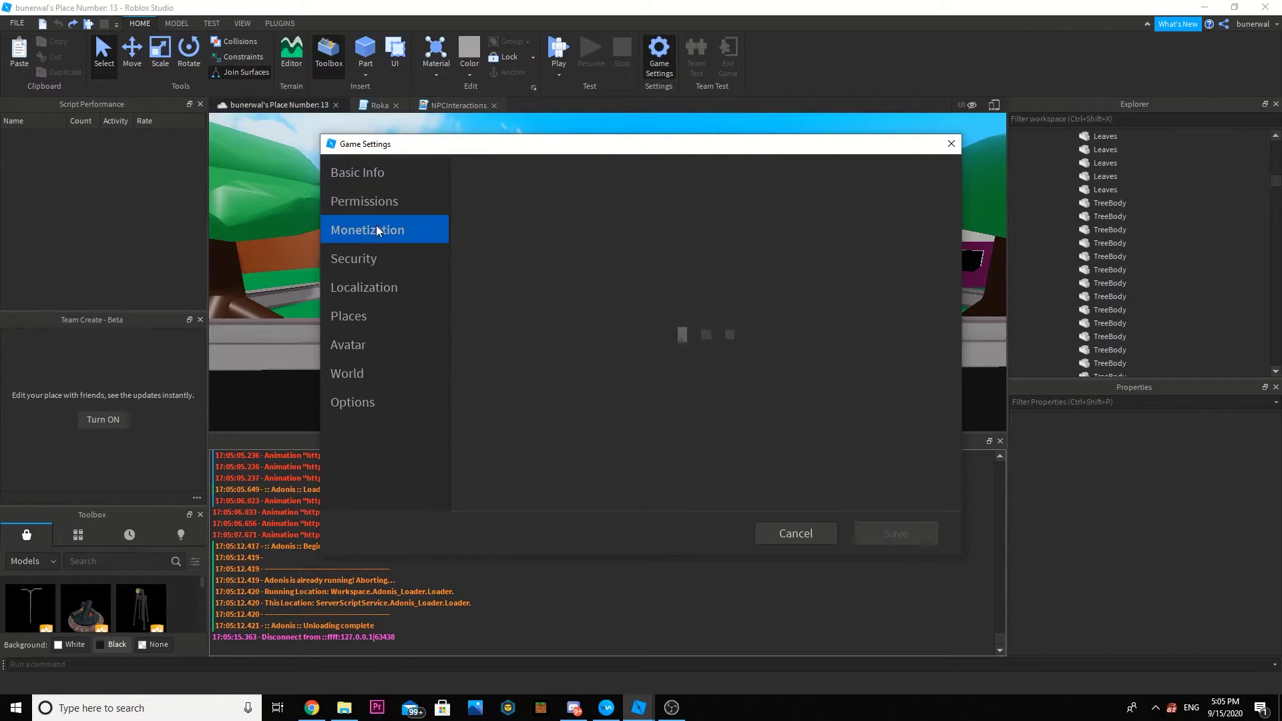
click(424, 258)
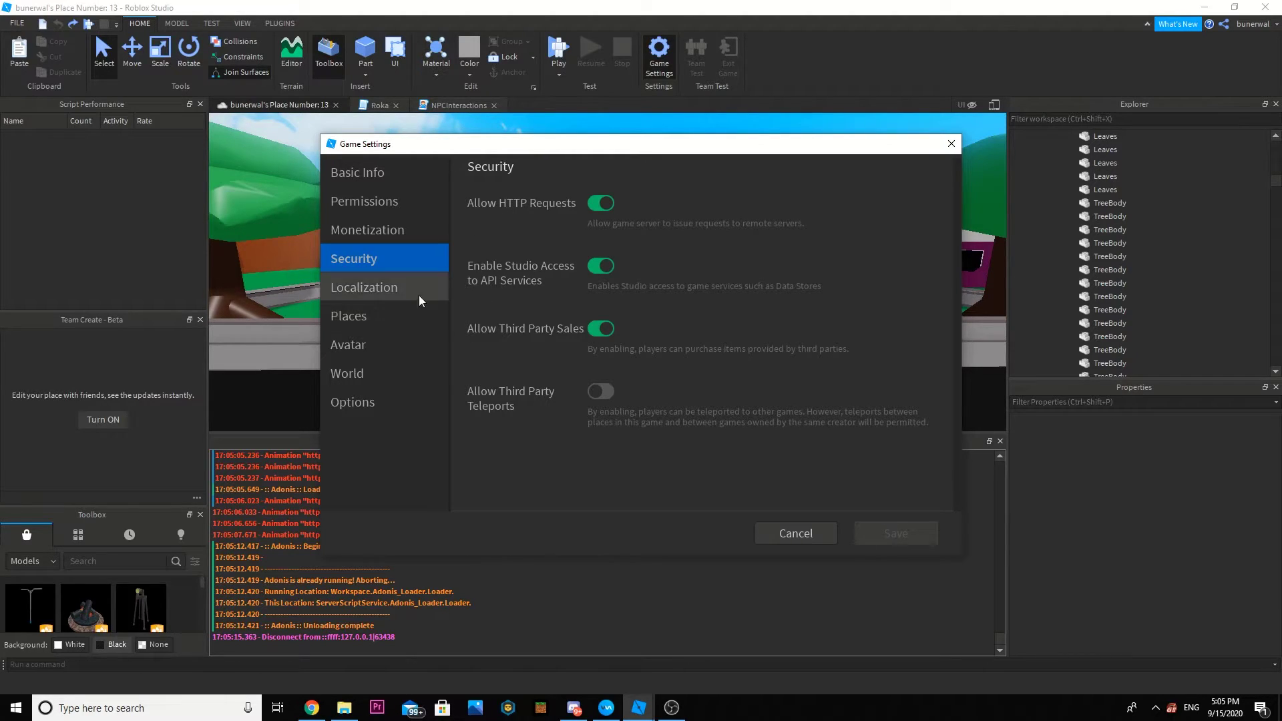
Review the Localization, Places, Avatar and World game settings, and close the dialog without saving.
click(383, 287)
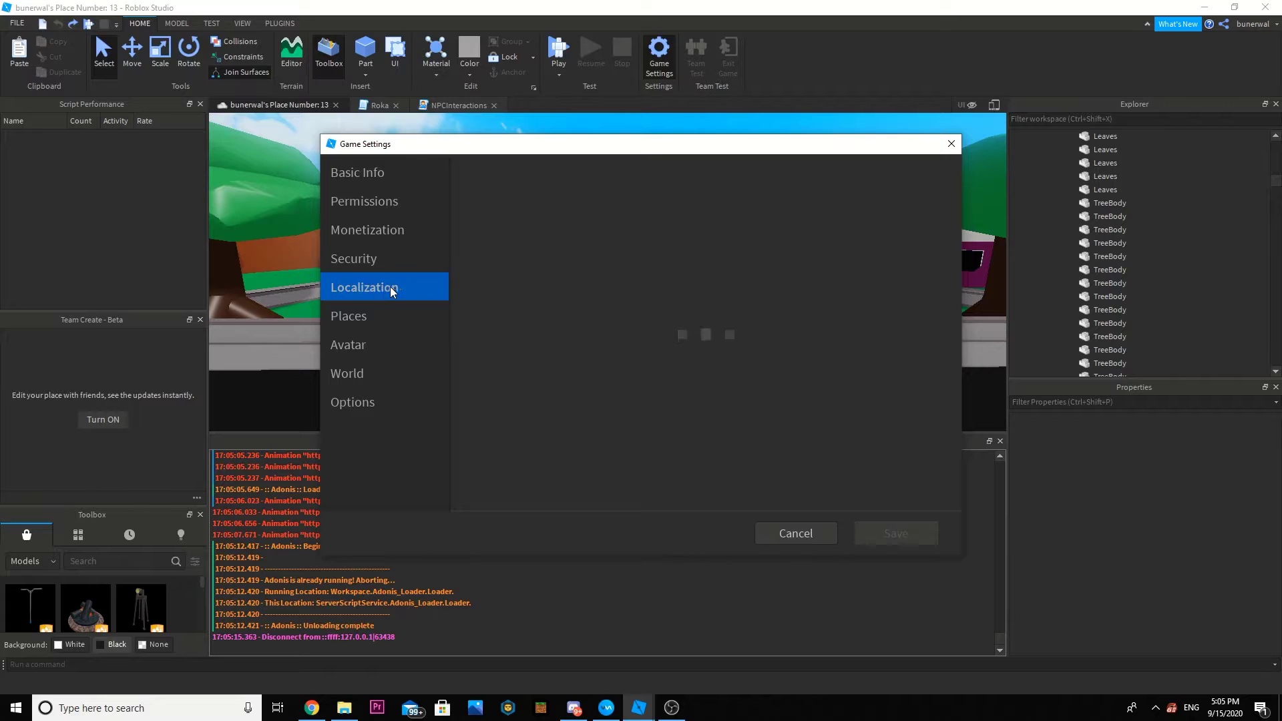
click(375, 337)
click(378, 324)
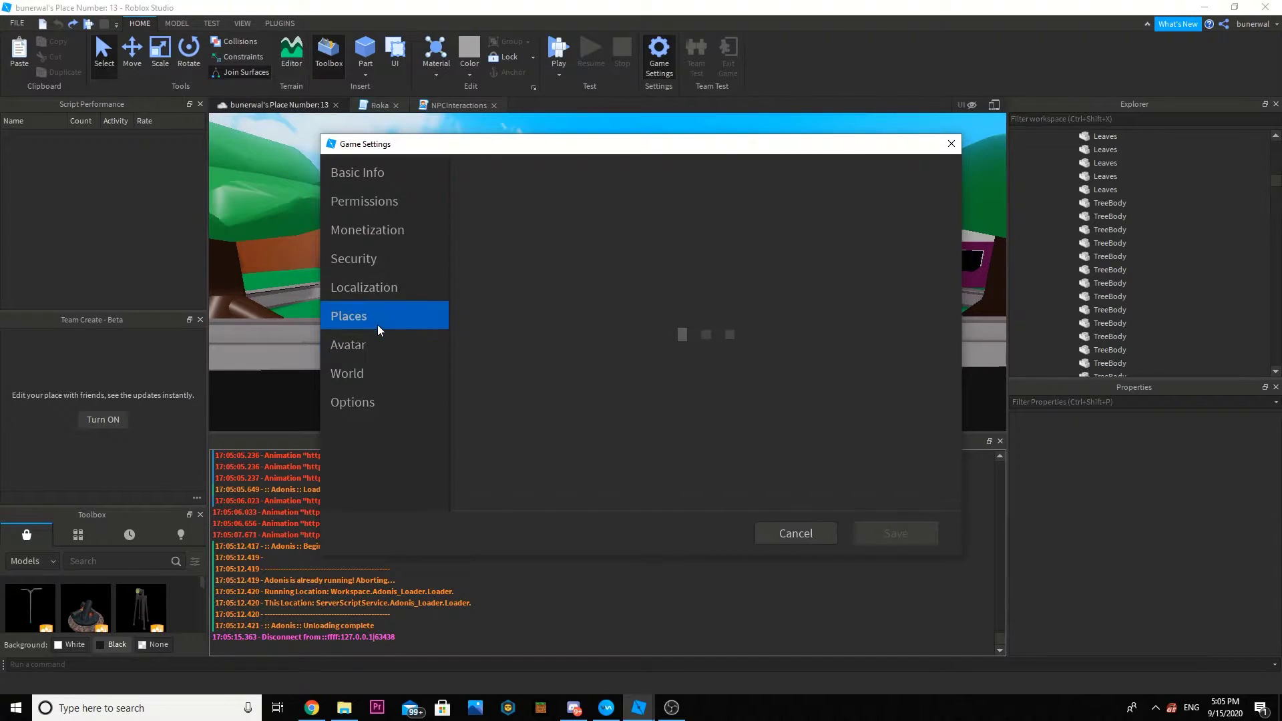
click(360, 364)
click(362, 346)
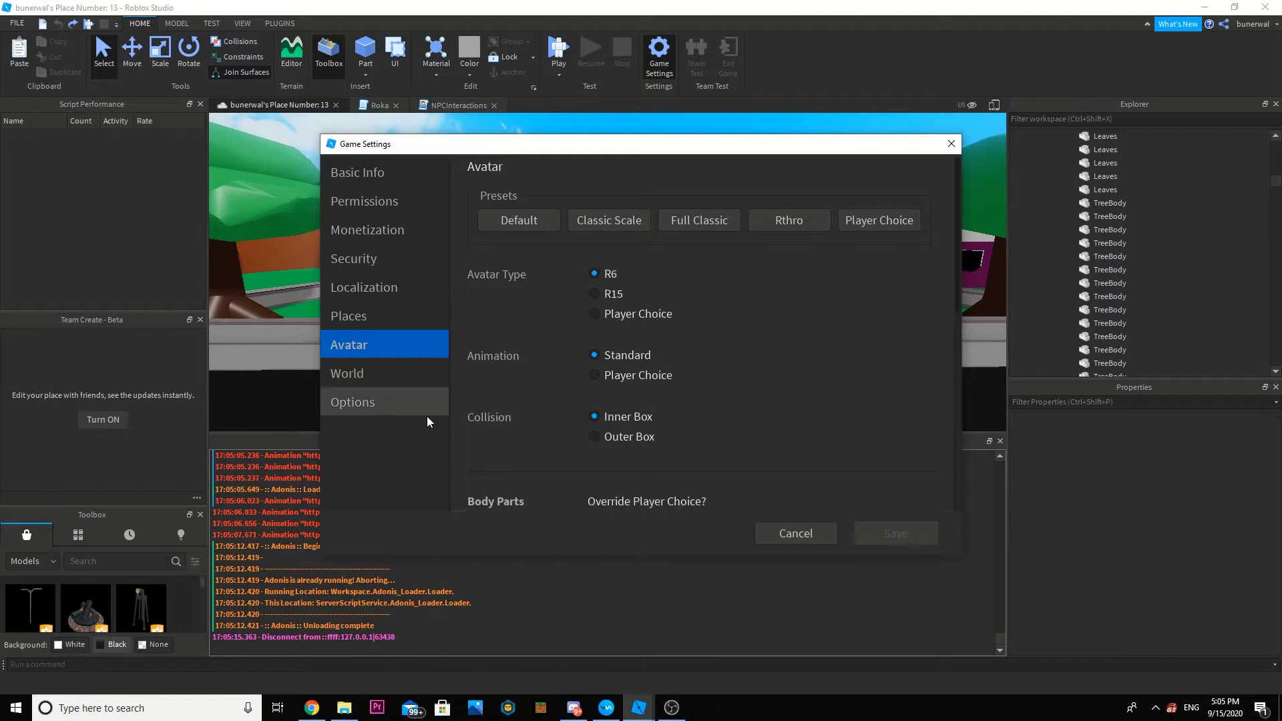
click(432, 384)
scroll(466, 369, down, 1)
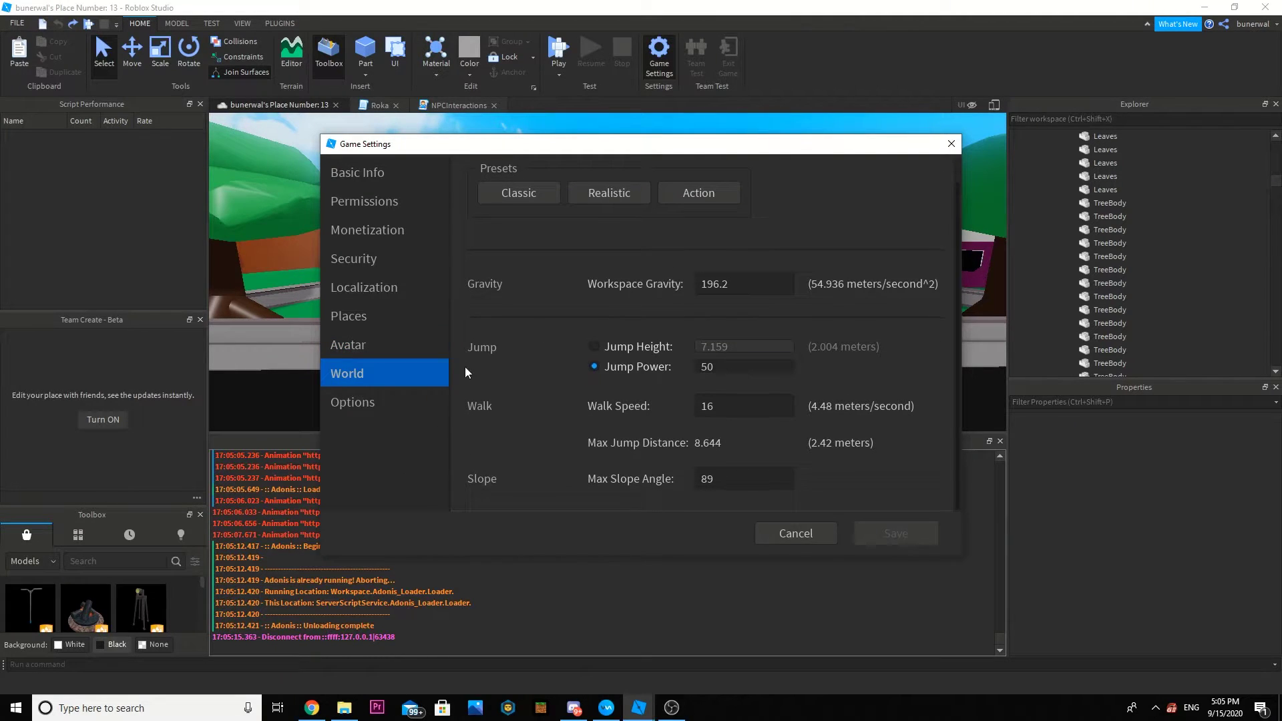
click(795, 533)
Select TreeBody parts in the Trees model and look around the park for their trees.
right_drag(704, 335, 802, 337)
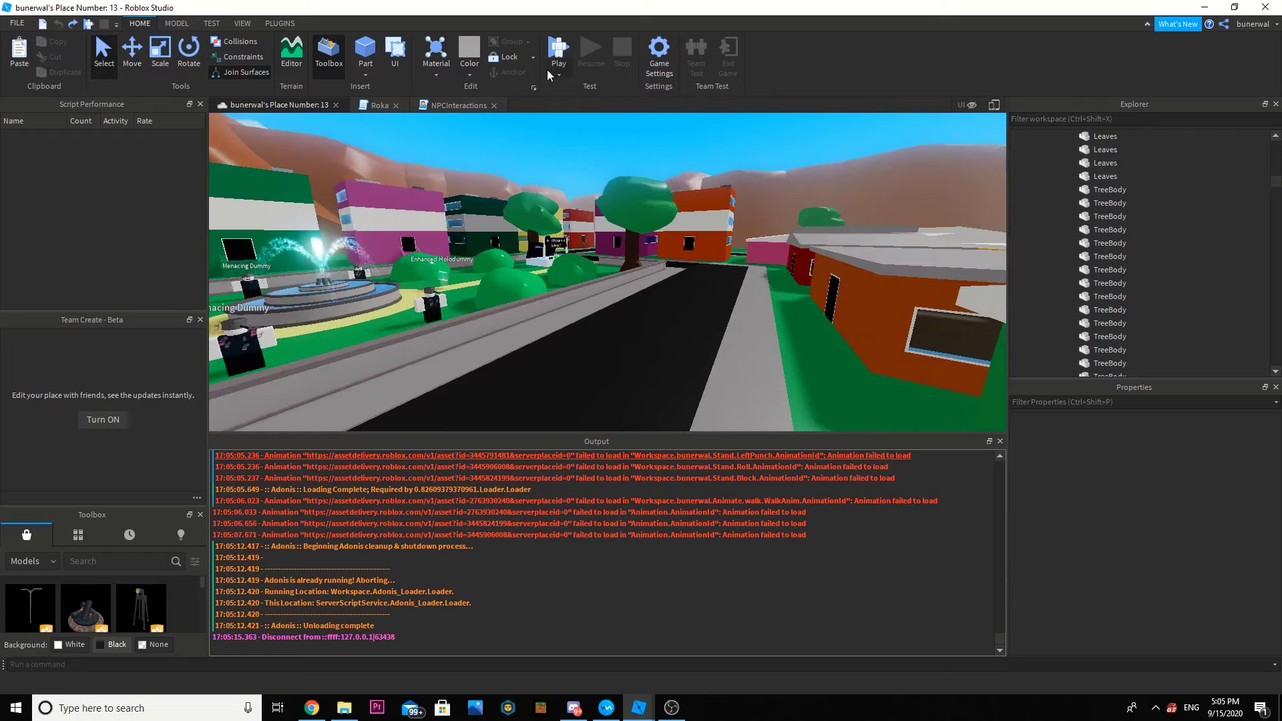
scroll(1198, 248, down, 3)
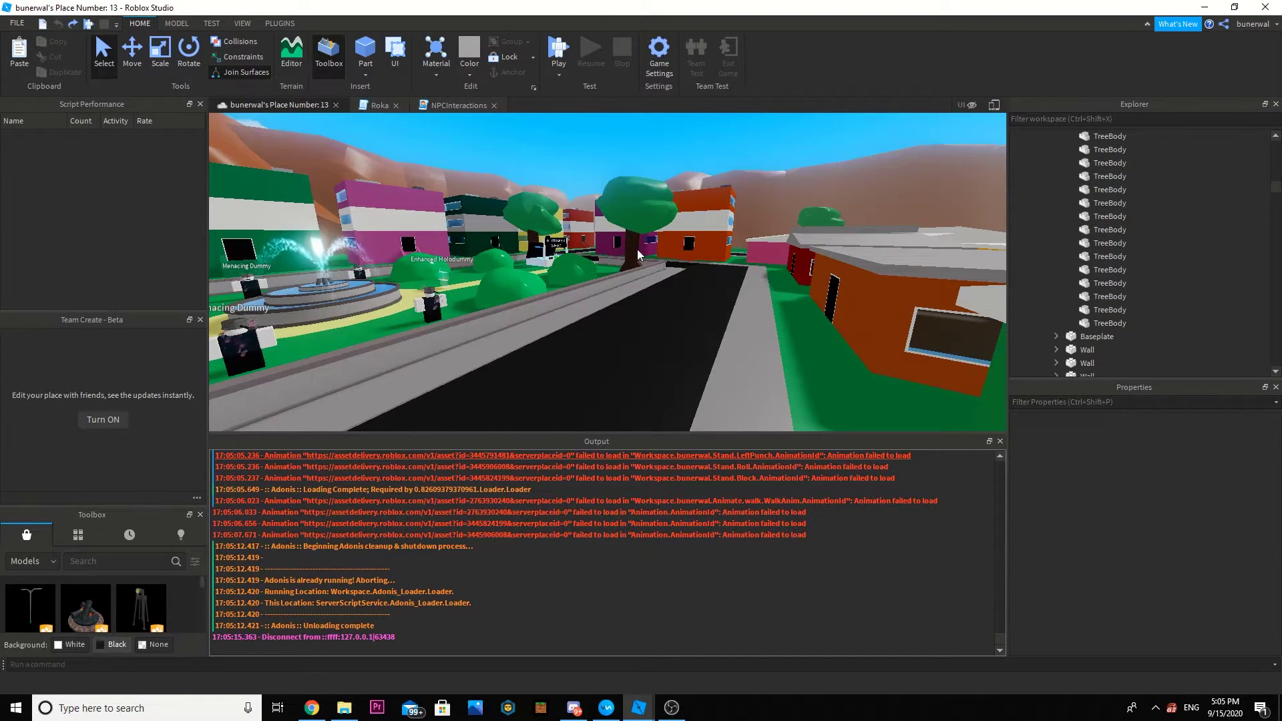
click(1087, 243)
click(1095, 231)
right_drag(888, 268, 524, 283)
click(1105, 203)
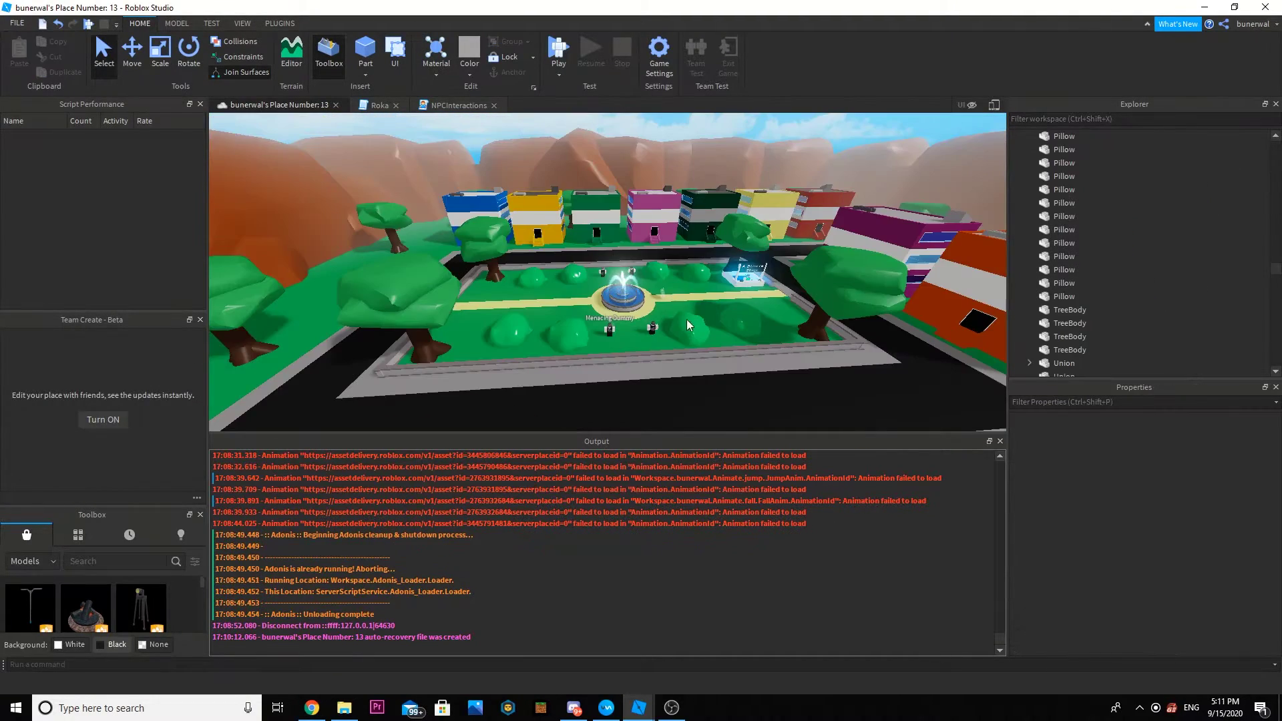
Add a Script to the first TreeBody and replace its code with a Touched handler cloning a ServerStorage tool into the player's Backpack.
right_drag(686, 320, 683, 323)
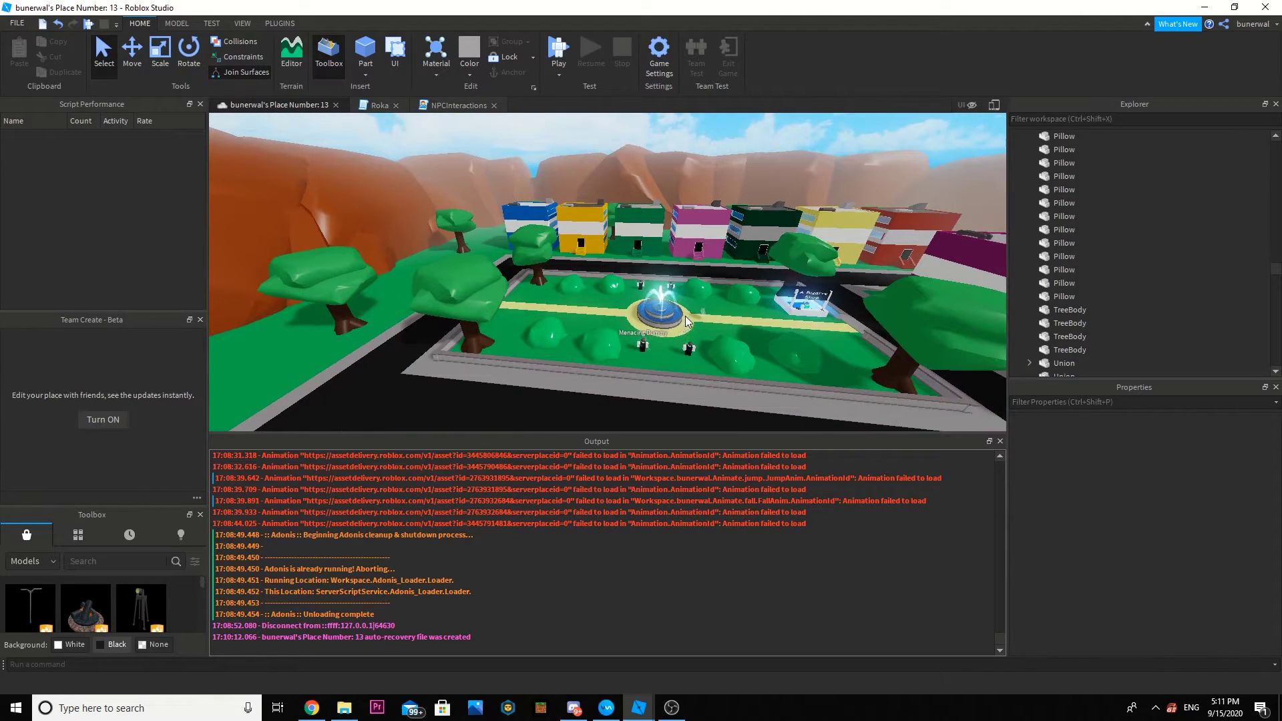
click(1069, 310)
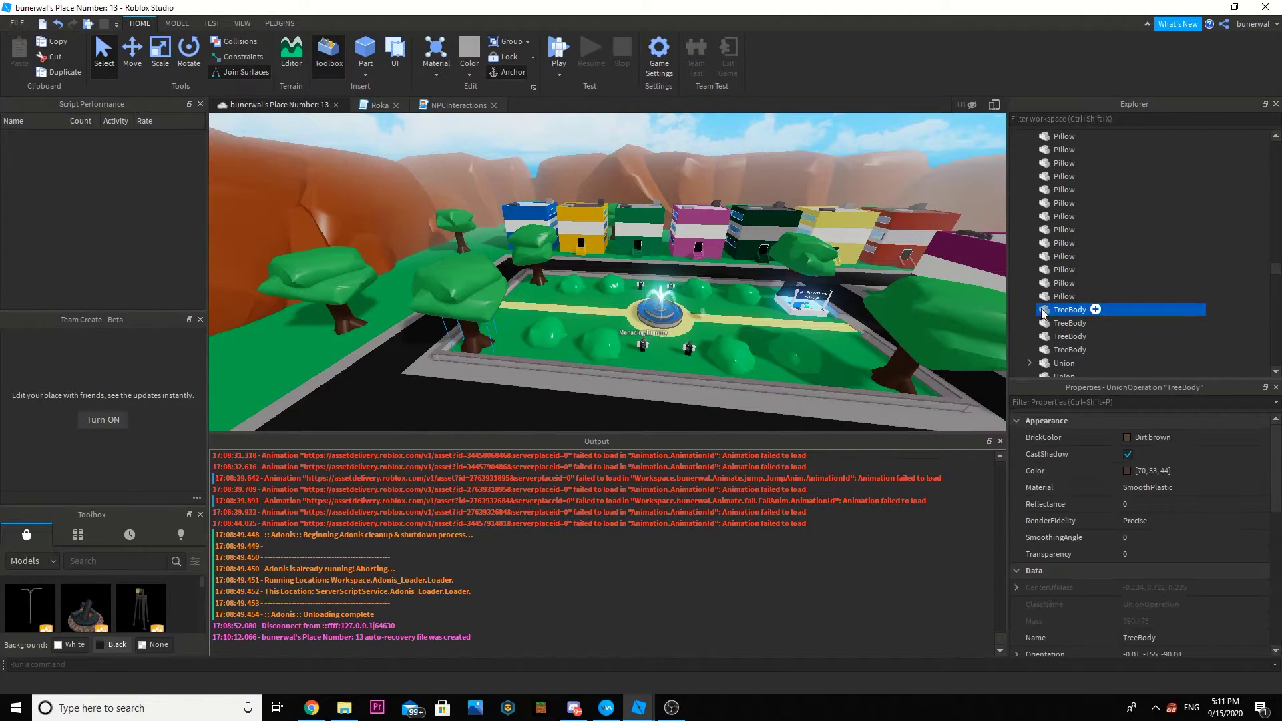
click(1096, 310)
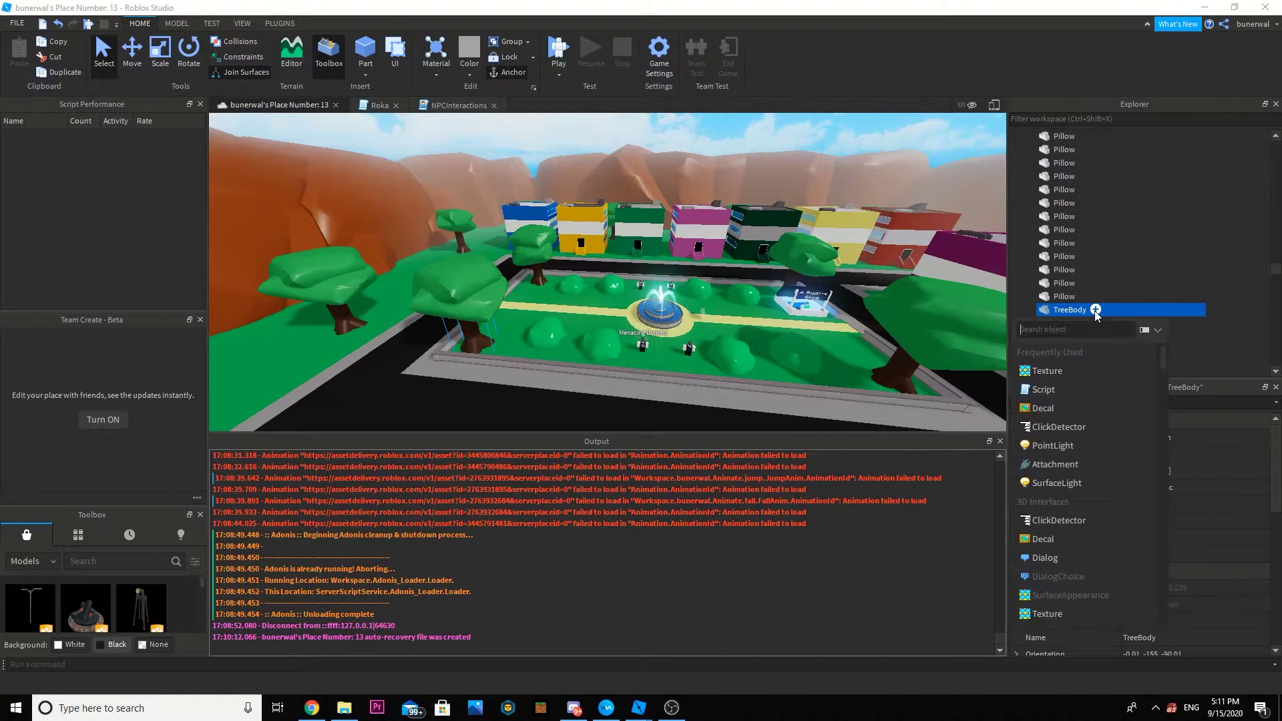
click(1063, 389)
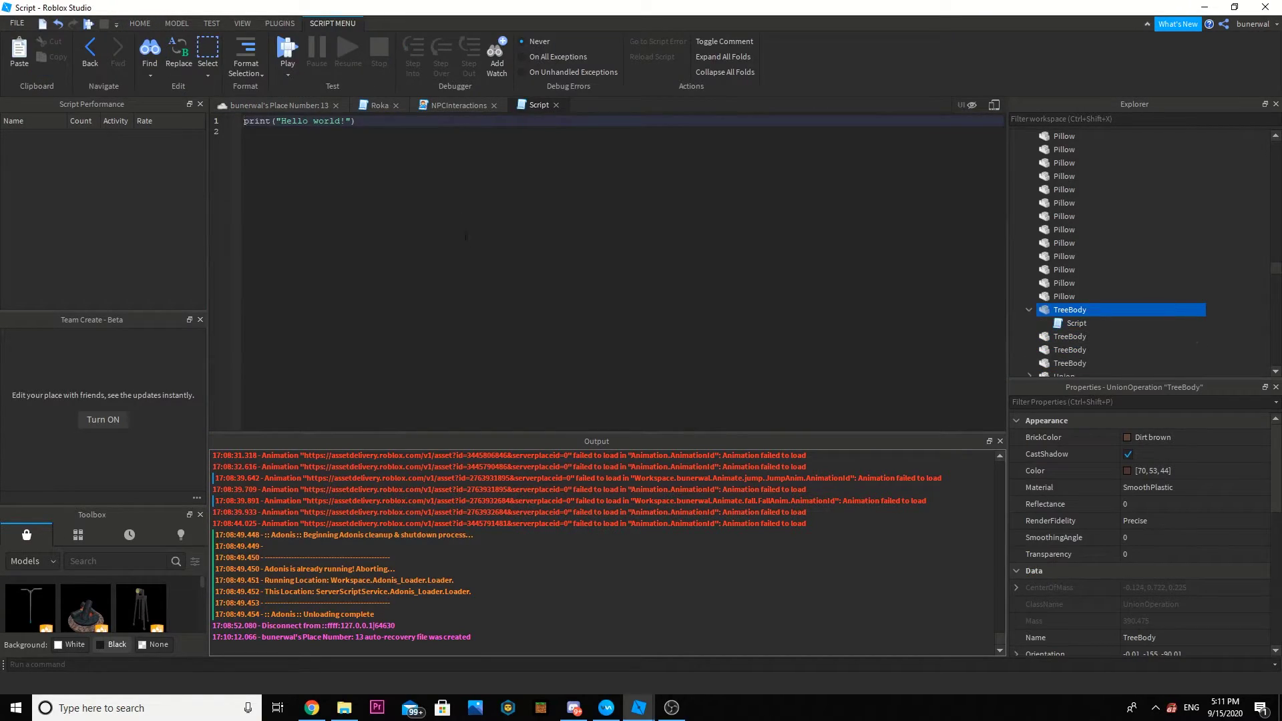
key(ctrl+a)
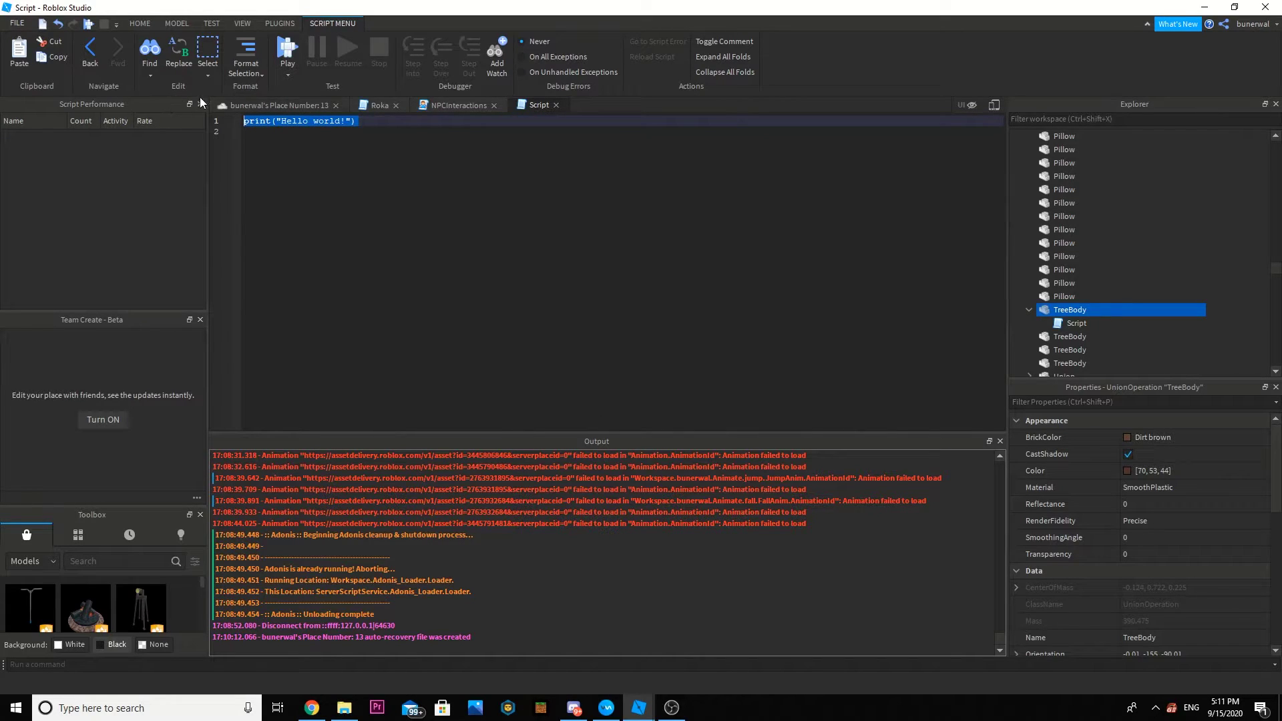
text(local SS = game:GetService("ServerStorage")  script.Parent.Touched:Connect(function(hit) 	local h = hit.Parent:findFirstChild("Humanoid") 	if h ~= nil then 		local player = game.Players:GetPlayerFromCharacter(h.Parent) 		if player then 			local tool = SS.--[[put the name of the tool here]]:Clone() 			tool.Parent = player.Backpack 		end 	end end))
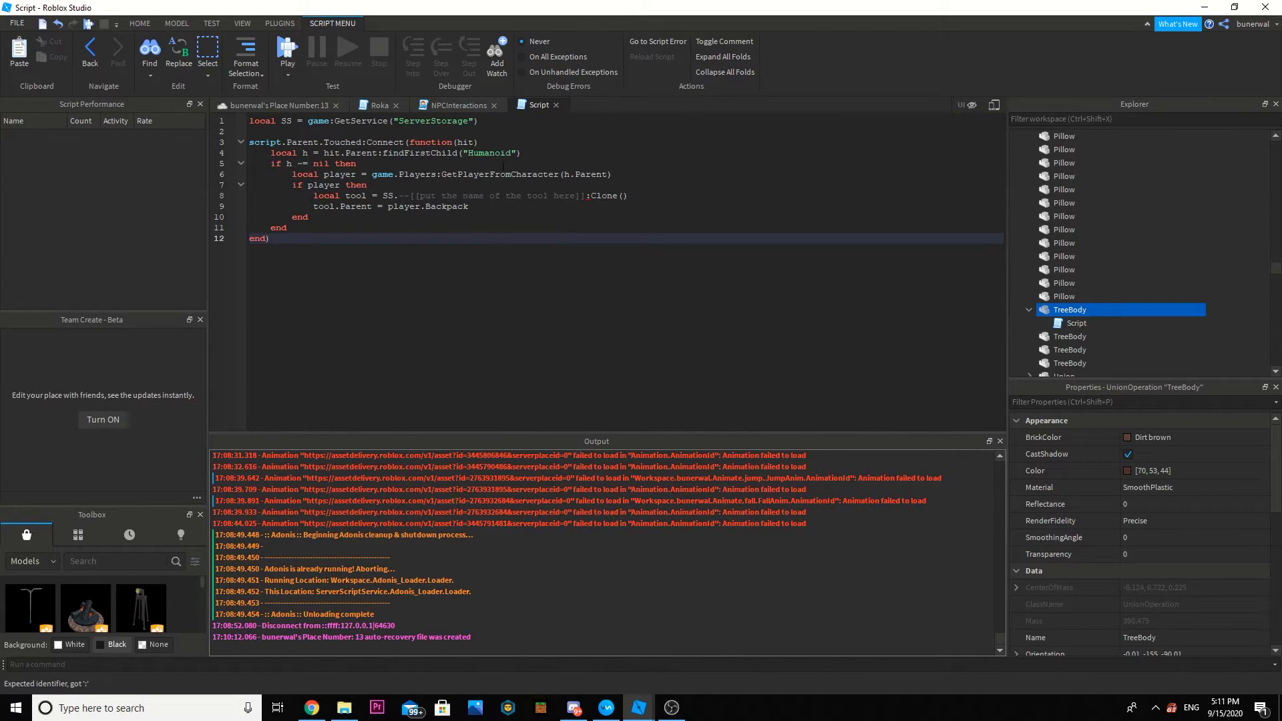
Replace the tool-name placeholder in the script with RokakakaFruit, and open the Rokakaka Fruit tool's name in ServerStorage for checking.
drag(398, 196, 567, 195)
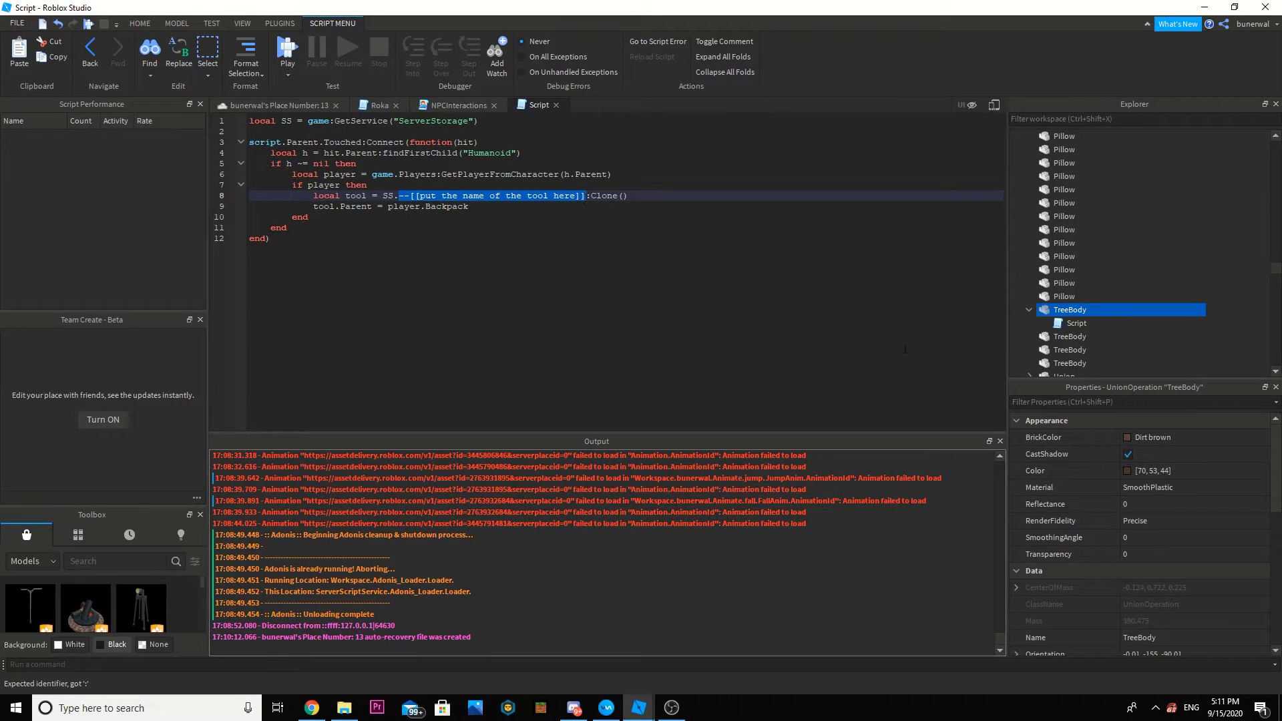
text(RokakakaFruit)
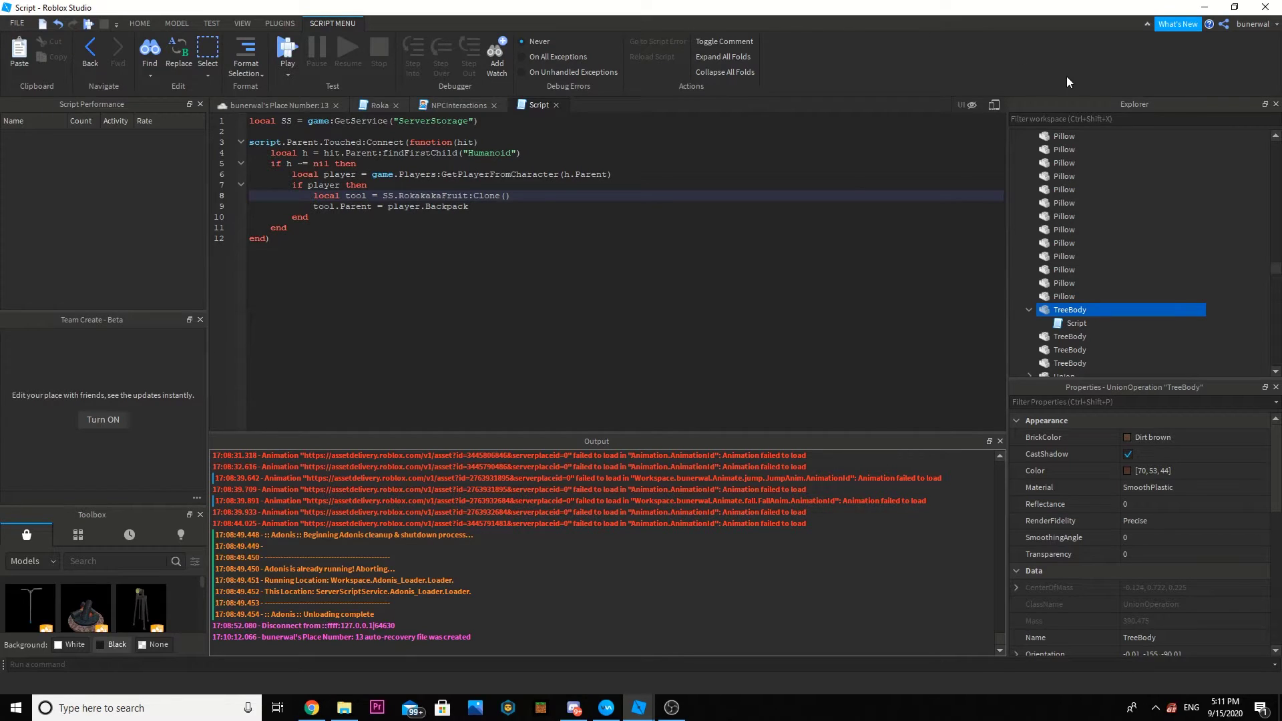
scroll(1132, 234, down, 15)
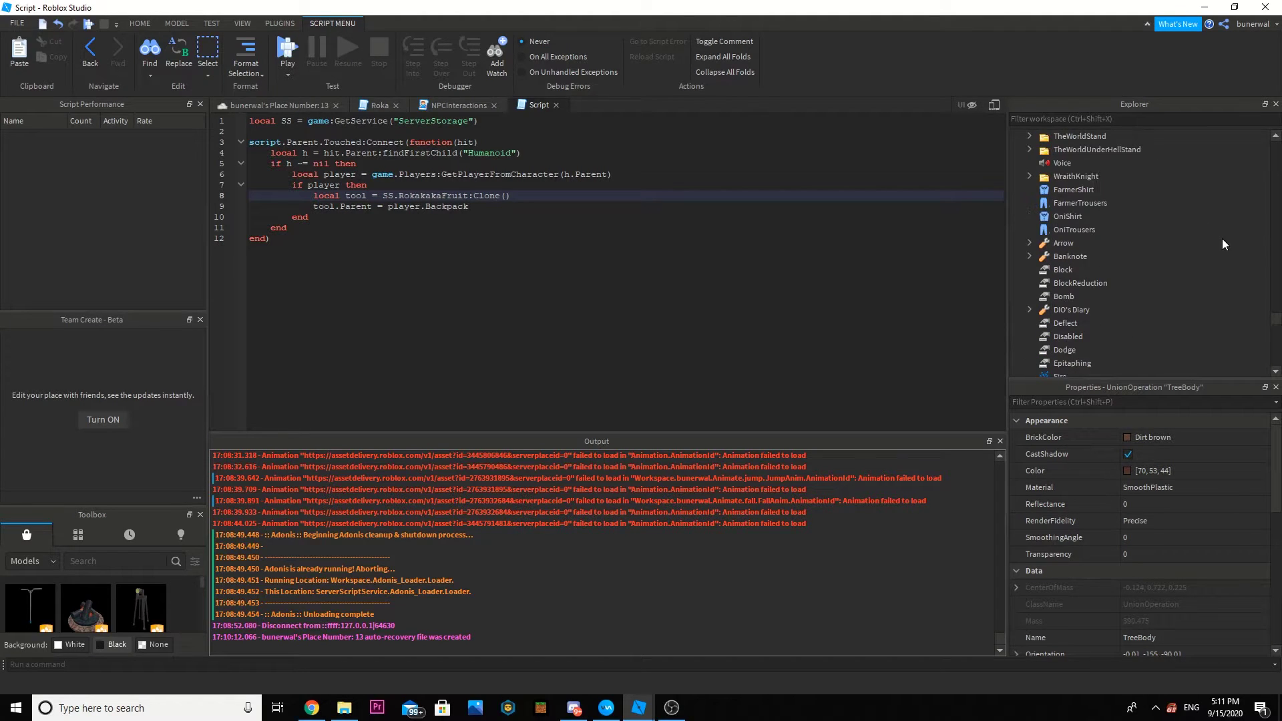
scroll(1113, 294, down, 10)
scroll(1111, 297, up, 1)
click(1080, 257)
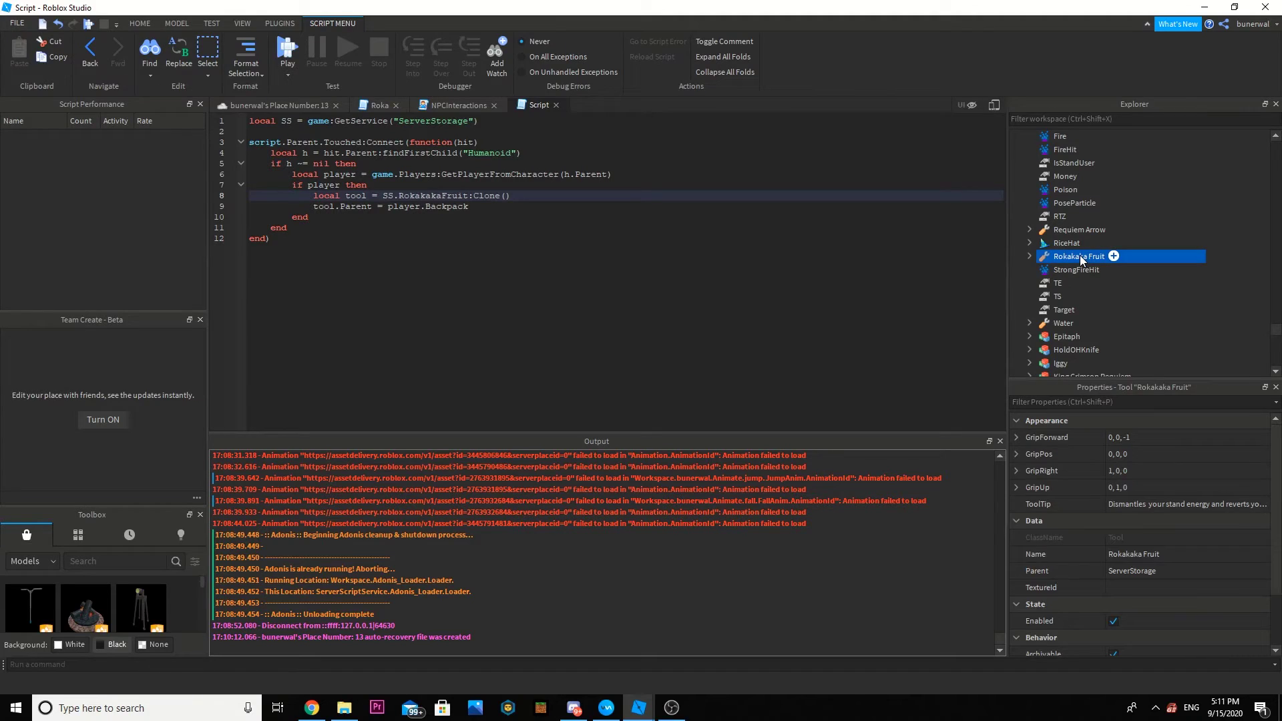
right_click(1080, 257)
click(1141, 336)
Rewrite the tool reference on line 8 as SS["Rokakaka Fruit"], using brackets, quotes and a space in the name.
key(Left)
key(Left)
key(Left)
key(Left)
key(Left)
key(BackSpace)
click(398, 196)
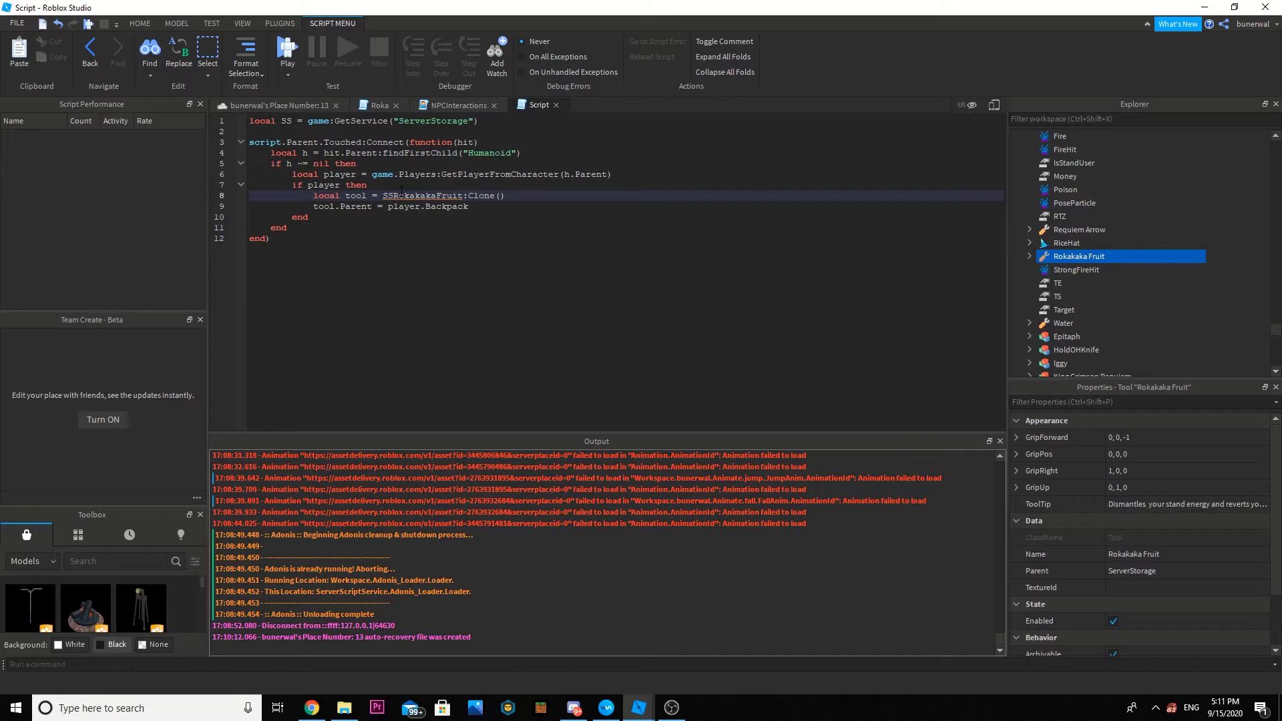
text(")
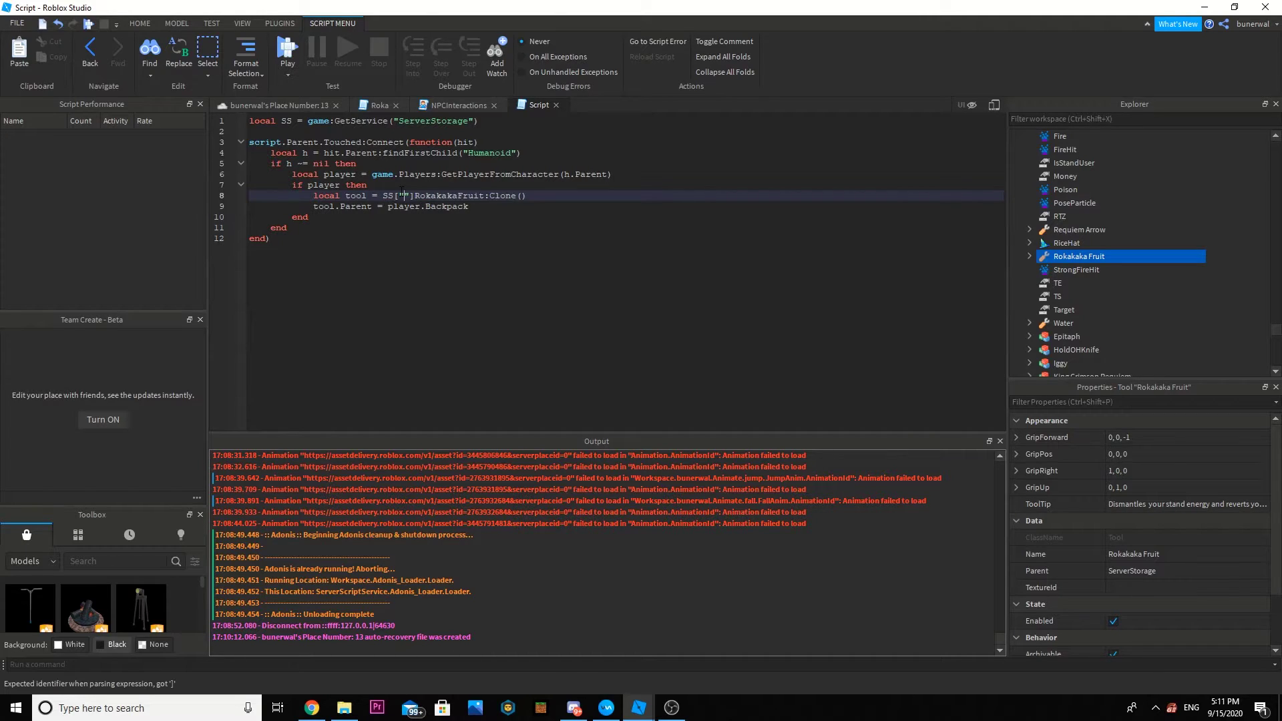
key(BackSpace)
key(Delete)
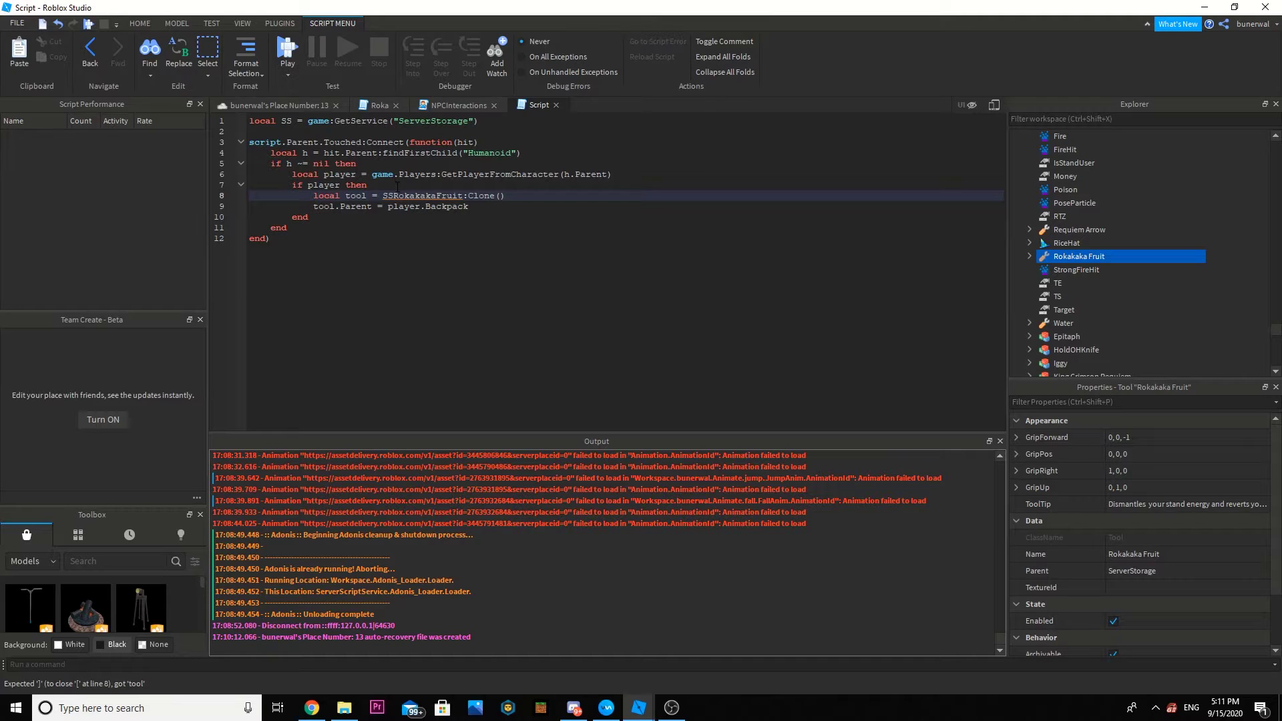
drag(394, 195, 447, 201)
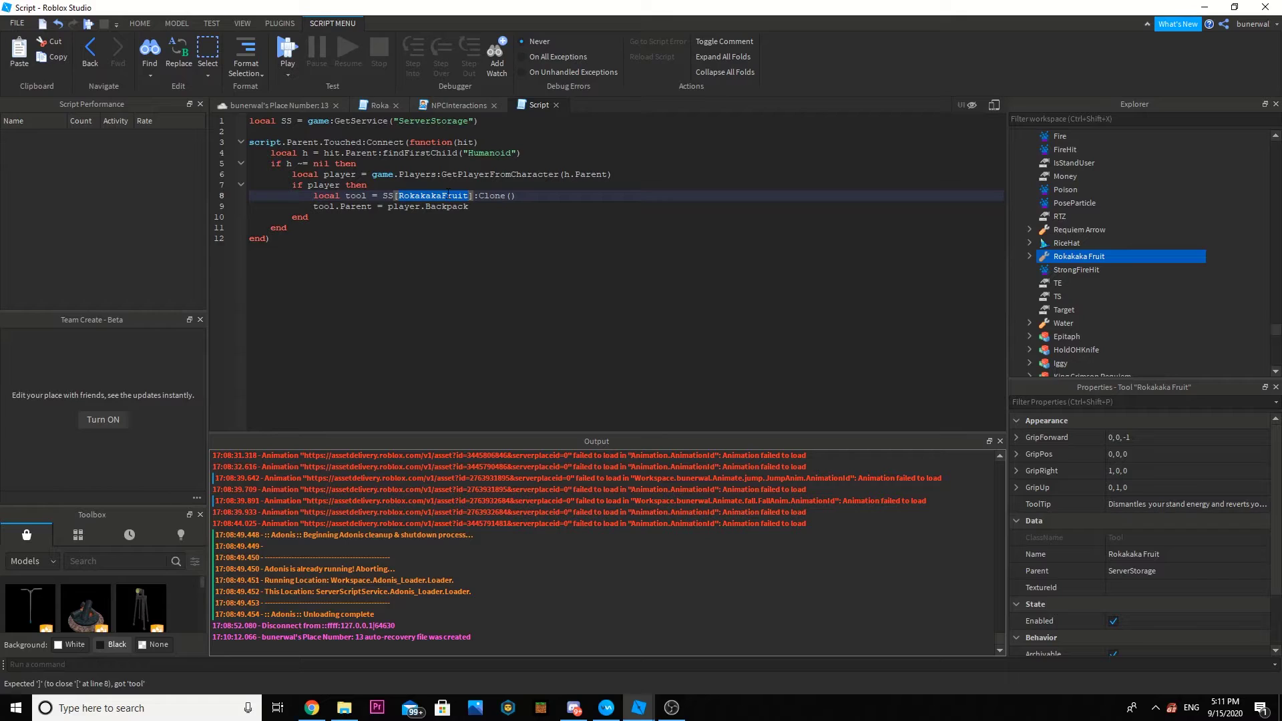
key(Left)
key(Left)
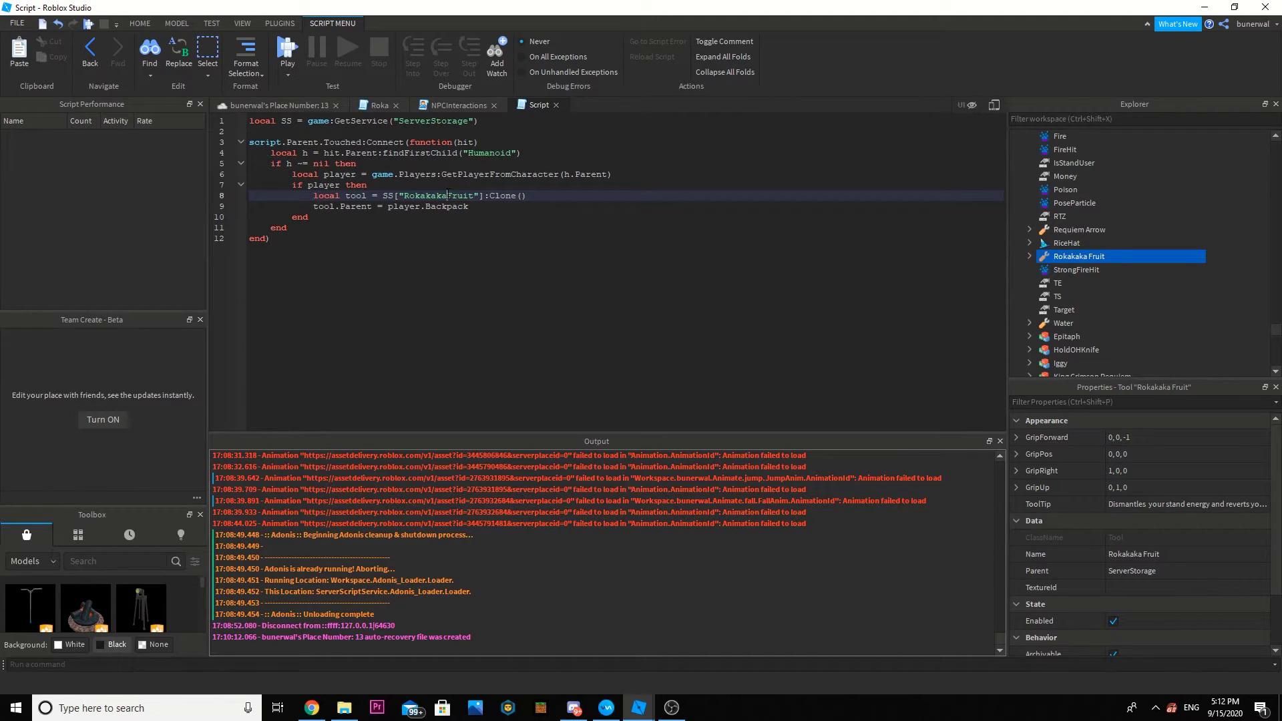
click(627, 217)
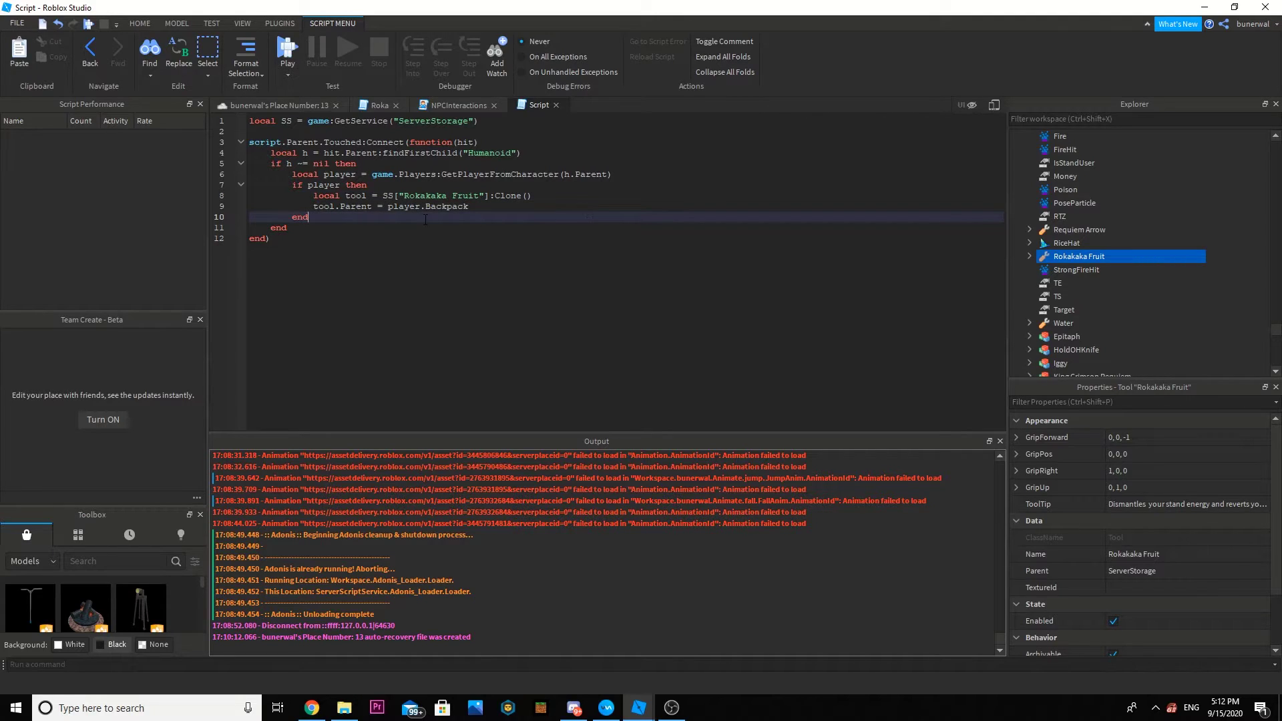
double_click(387, 196)
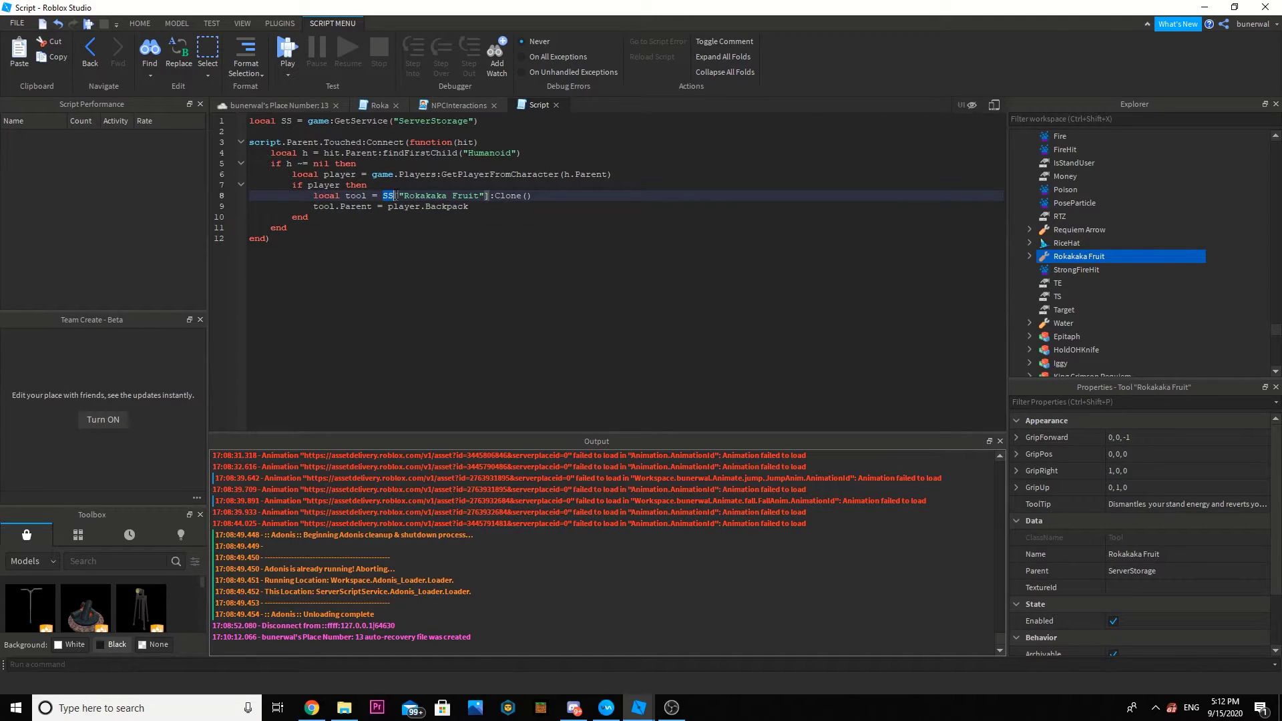
text(de)
key(Escape)
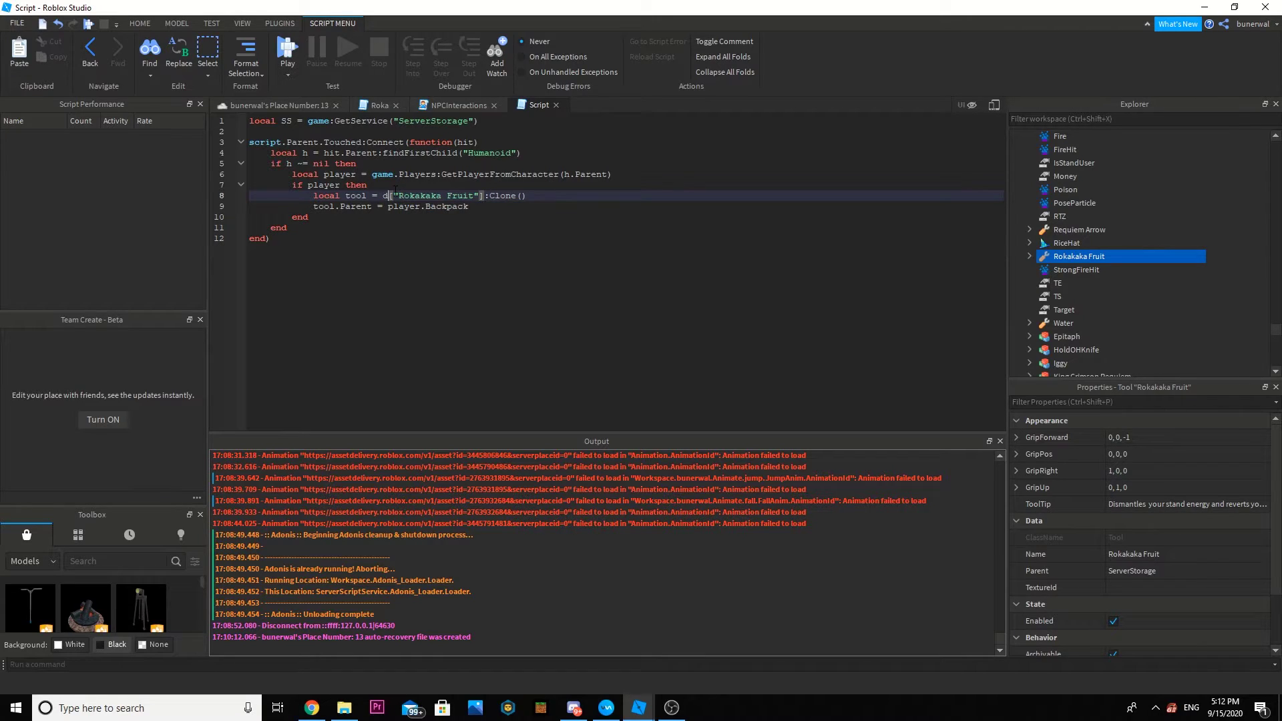
key(BackSpace)
text(serve)
key(BackSpace)
key(BackSpace)
key(BackSpace)
key(BackSpace)
text(SS)
key(BackSpace)
text(S)
click(410, 276)
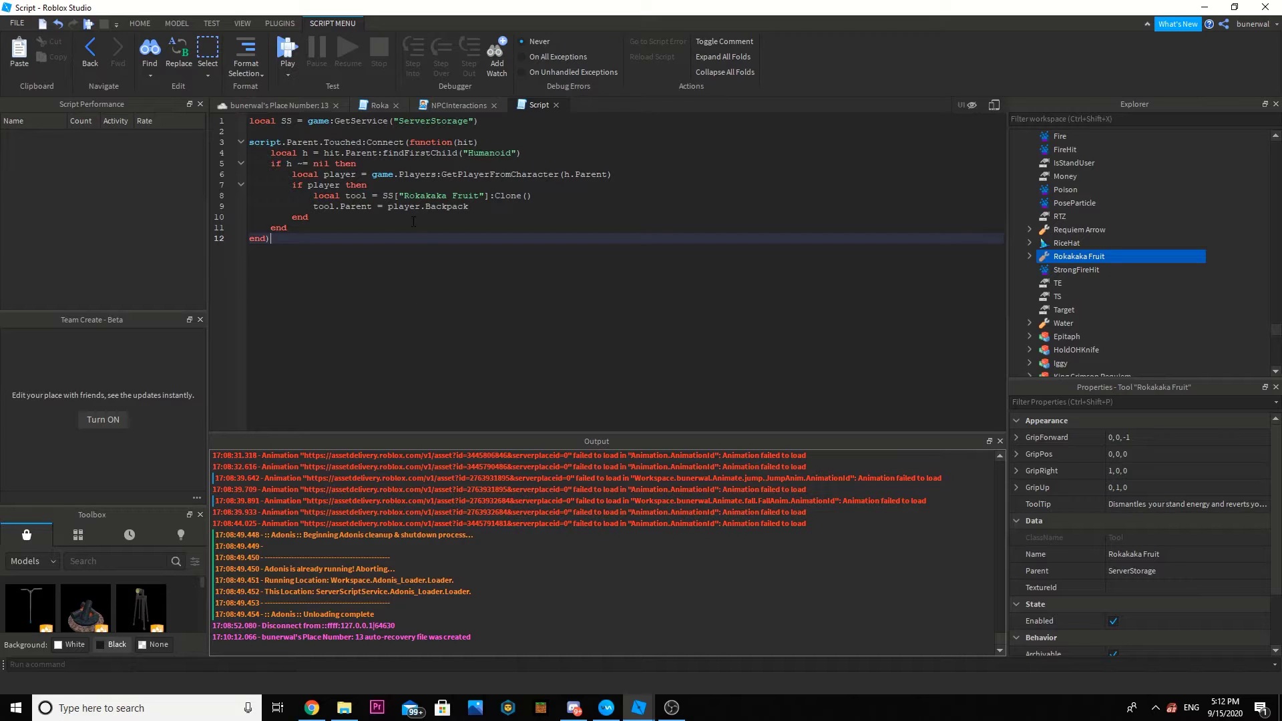
Locate the first TreeBody with its Script in the Explorer and close the script editor.
scroll(1068, 294, up, 10)
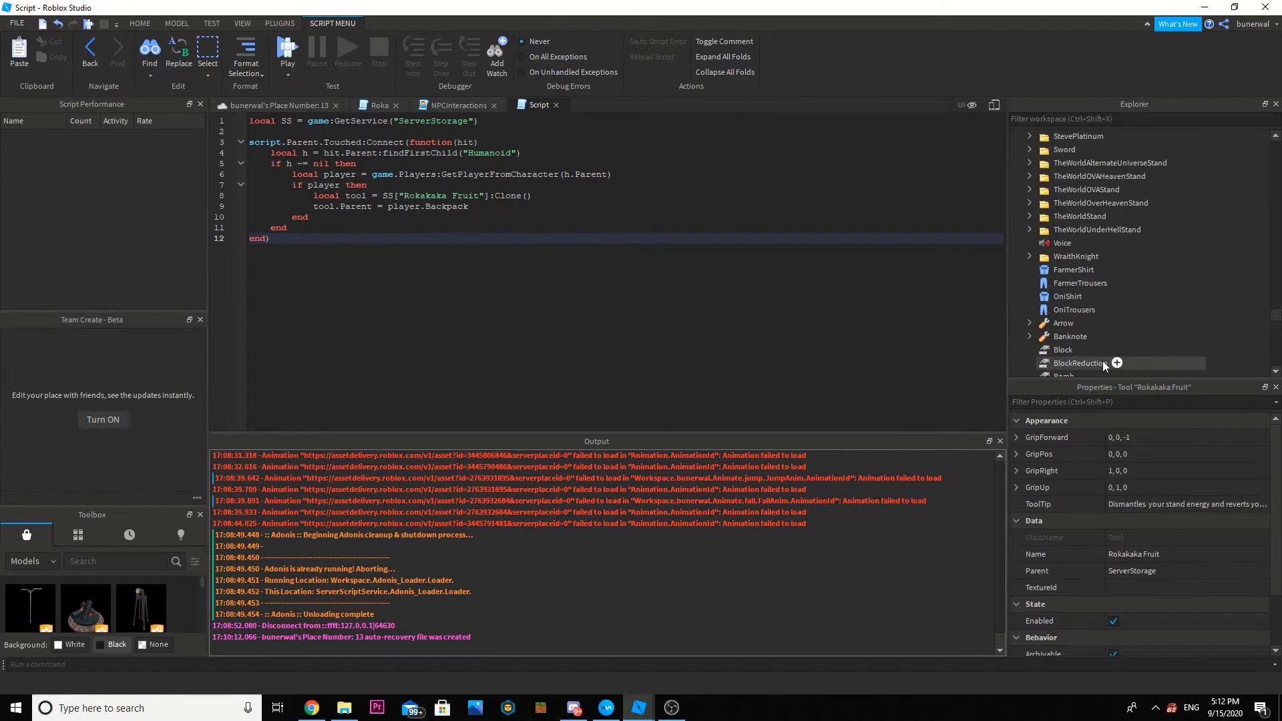
scroll(1278, 294, up, 15)
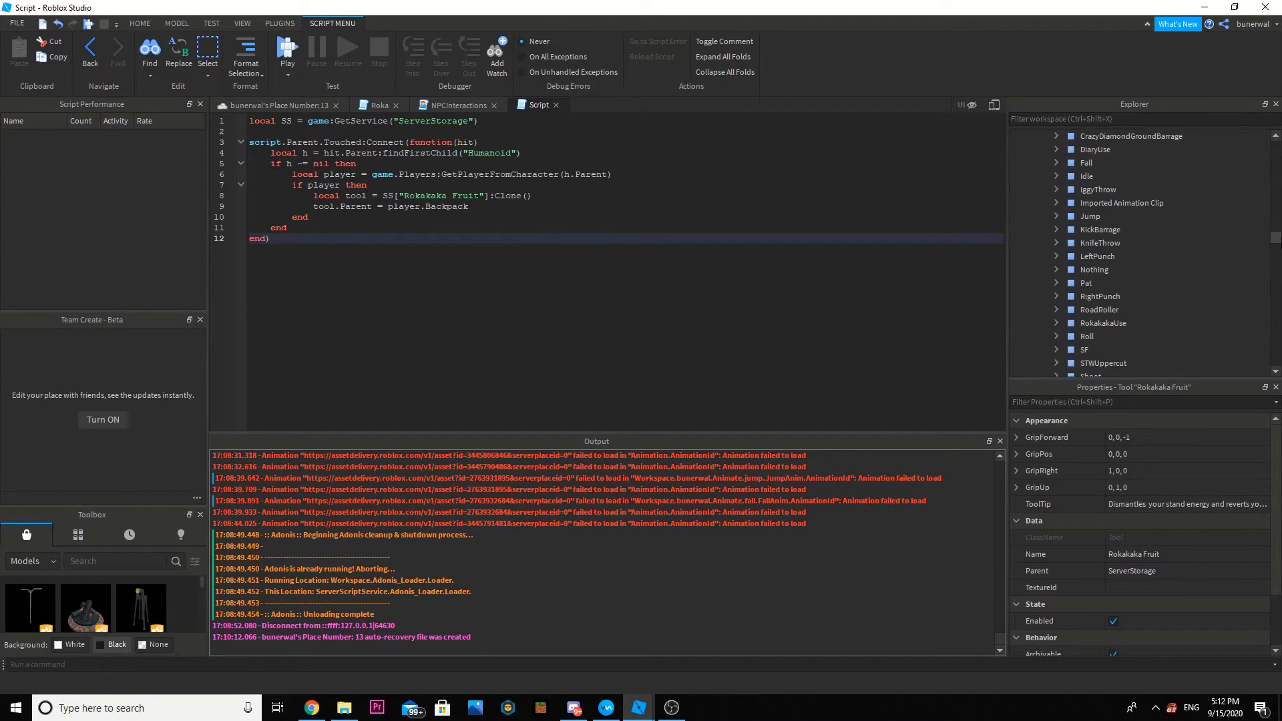
scroll(1272, 236, down, 15)
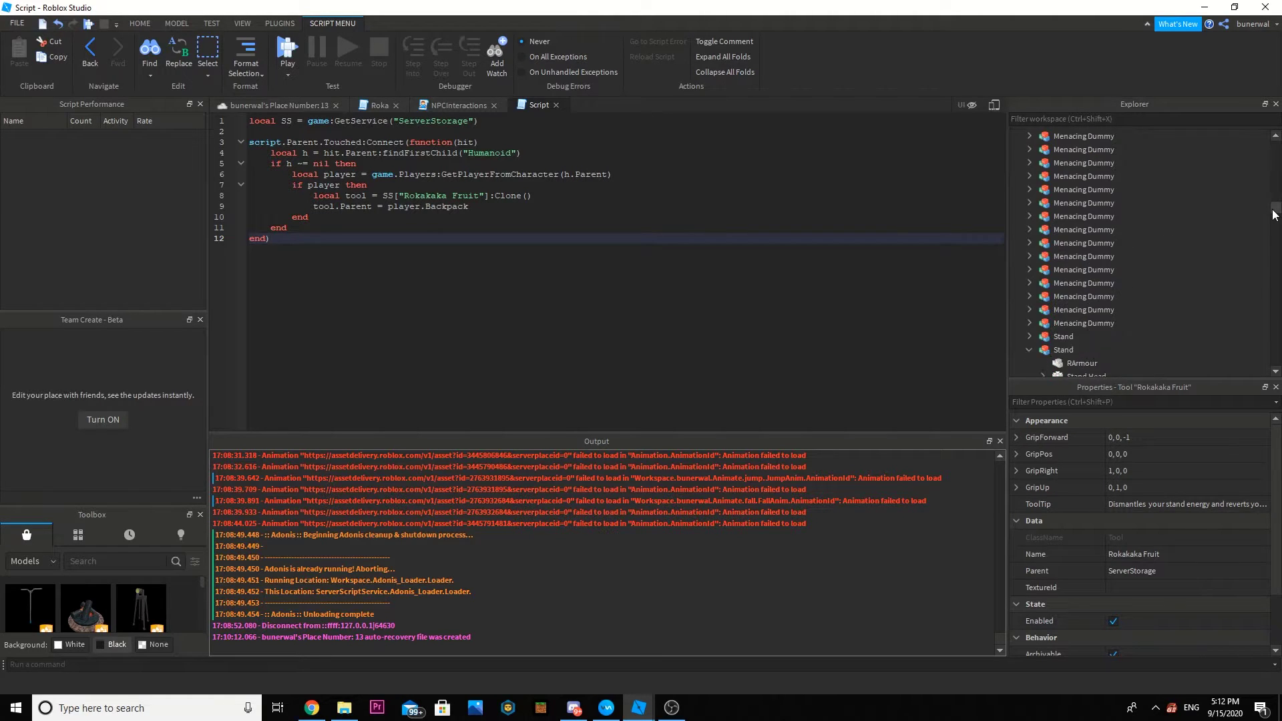
drag(1272, 236, 1270, 279)
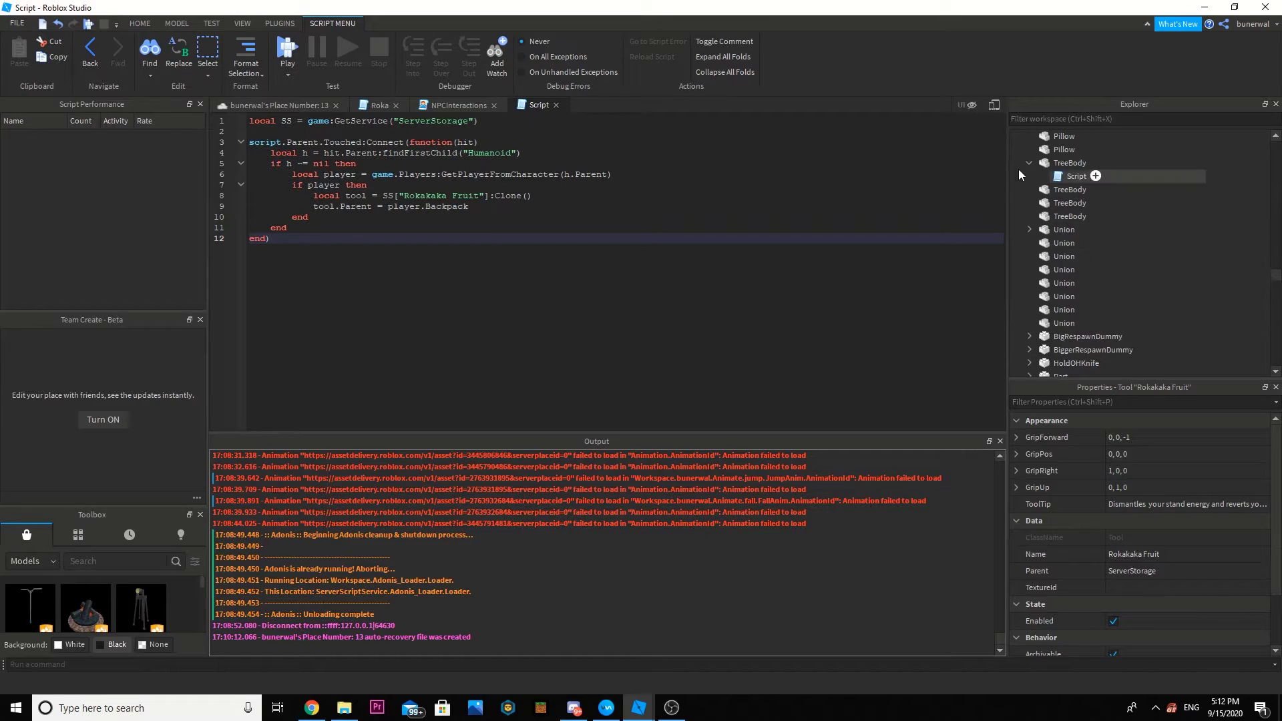
click(558, 105)
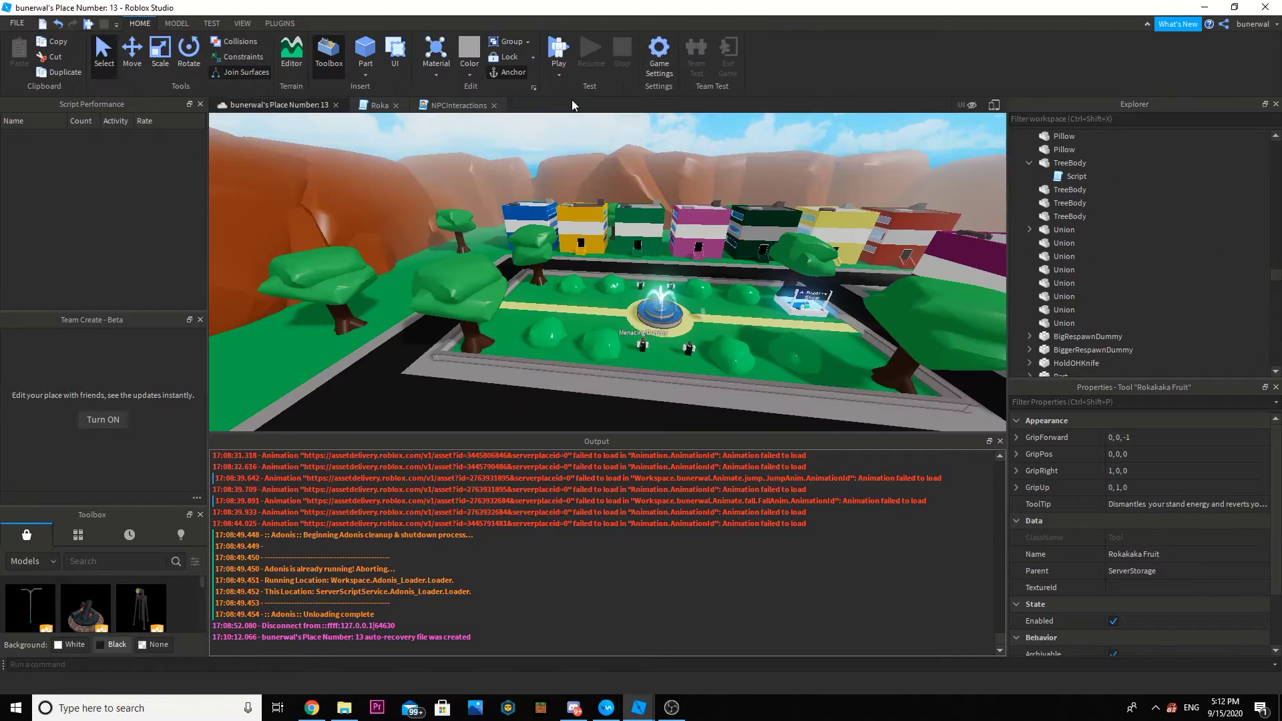
Copy the Script from the first TreeBody and paste it into the other three TreeBody parts.
right_click(1071, 176)
click(1109, 222)
right_click(1055, 191)
click(1089, 228)
right_click(1082, 219)
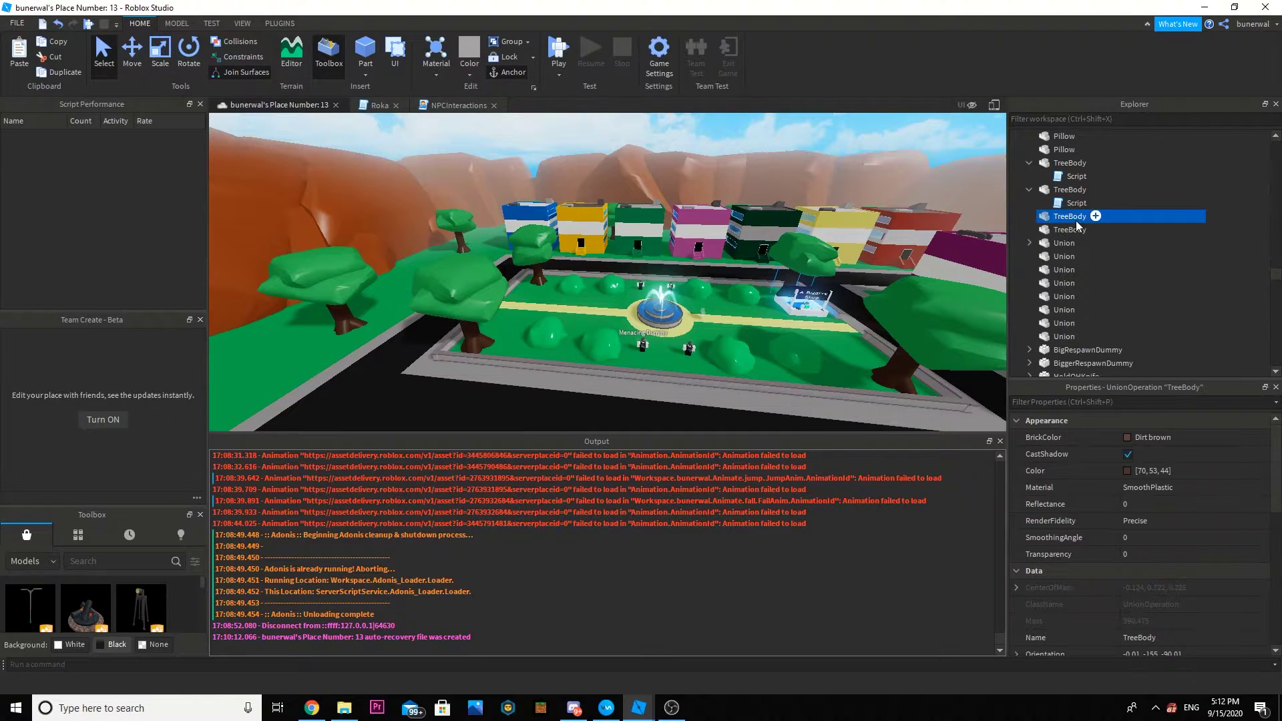
click(1099, 260)
click(1069, 246)
right_click(1069, 245)
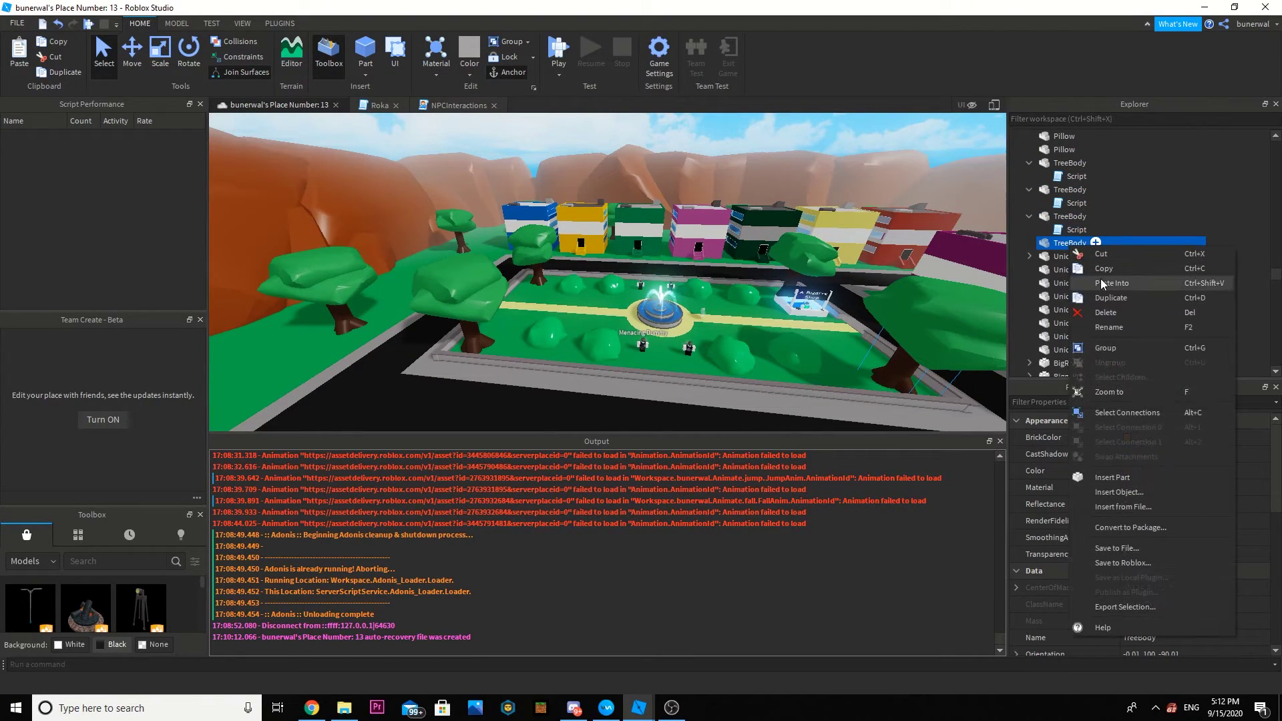
click(1101, 283)
Collapse the four TreeBody entries in the Explorer and select all of them.
click(1035, 241)
click(1035, 216)
click(1035, 191)
click(1035, 165)
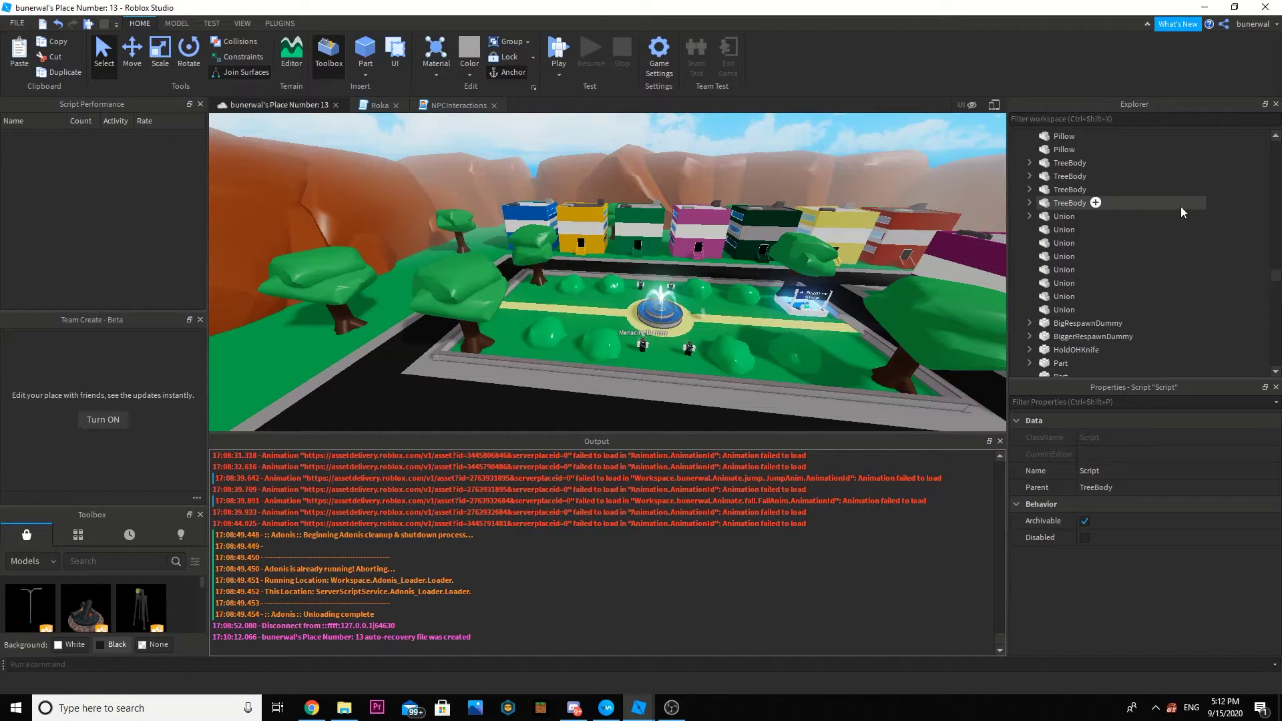
drag(1215, 207, 1164, 164)
drag(1056, 162, 889, 209)
Start a playtest and move the character against a park tree to collect Rokakaka Fruits.
click(559, 50)
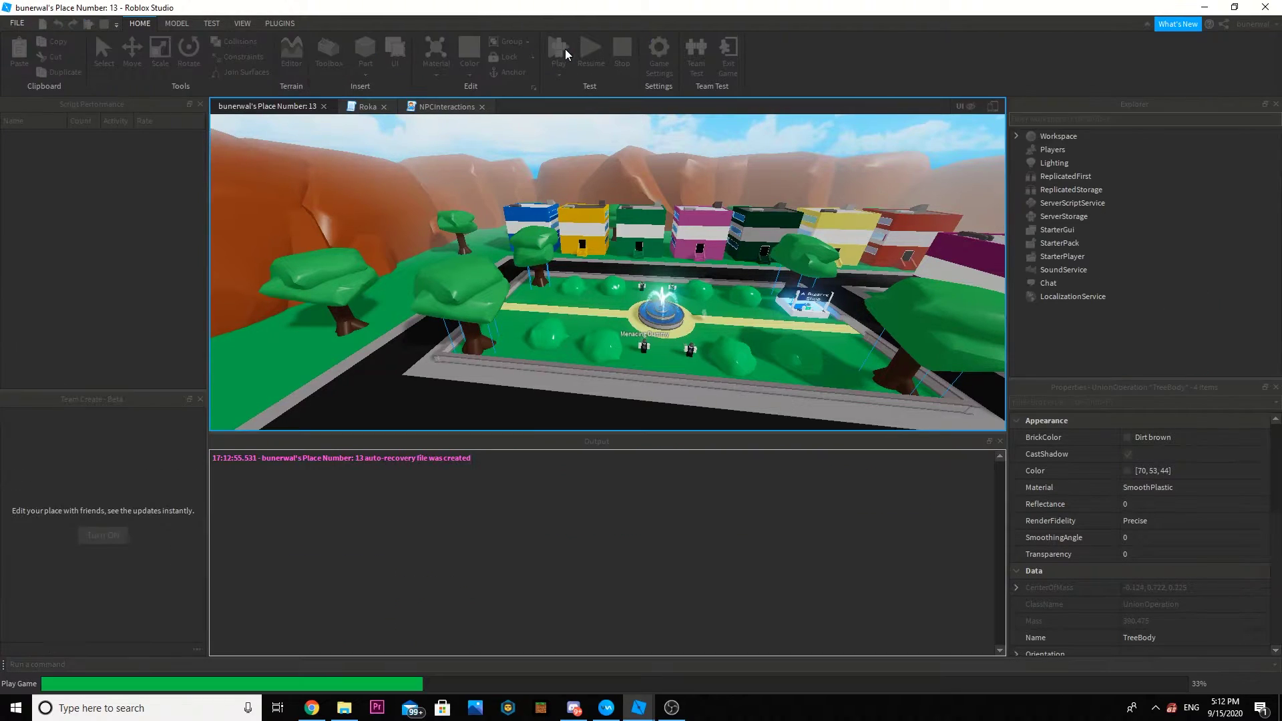
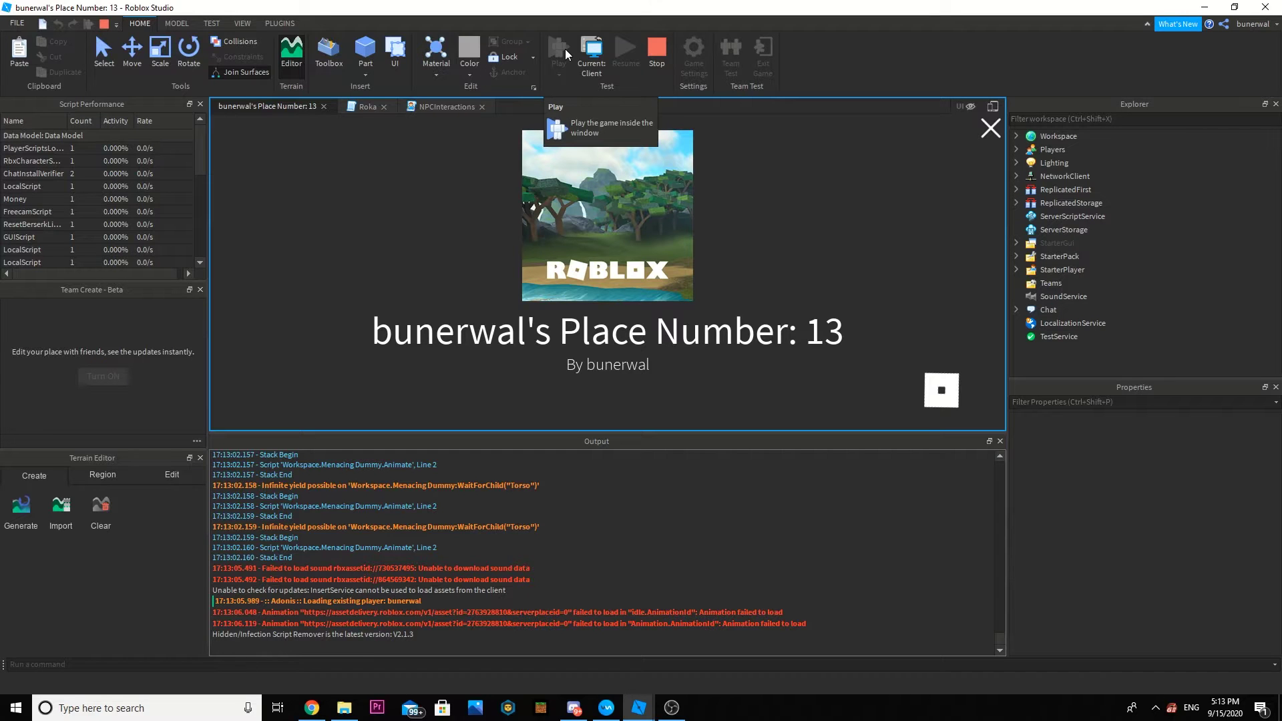
key(w)
right_drag(613, 294, 613, 294)
key(space)
key(w)
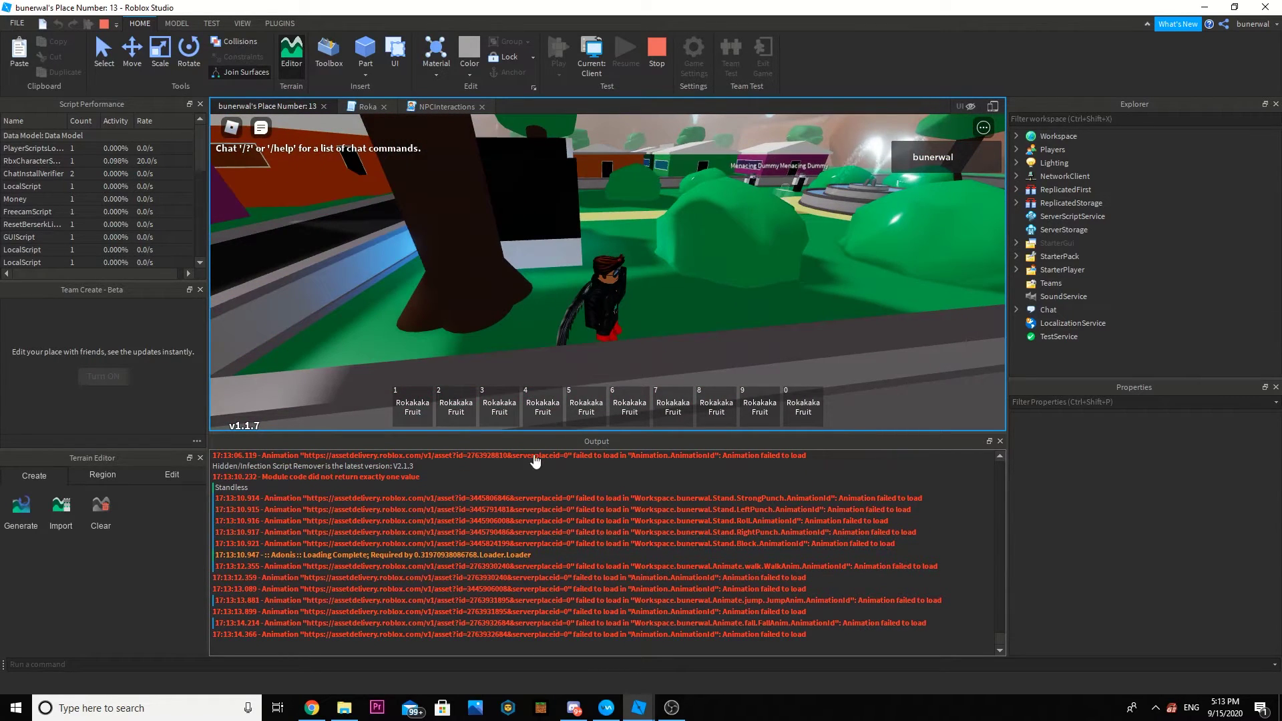
Use the Rokakaka Fruit in slot 4 and enter "!s" in the chat.
click(543, 405)
click(294, 231)
click(301, 217)
text(!s)
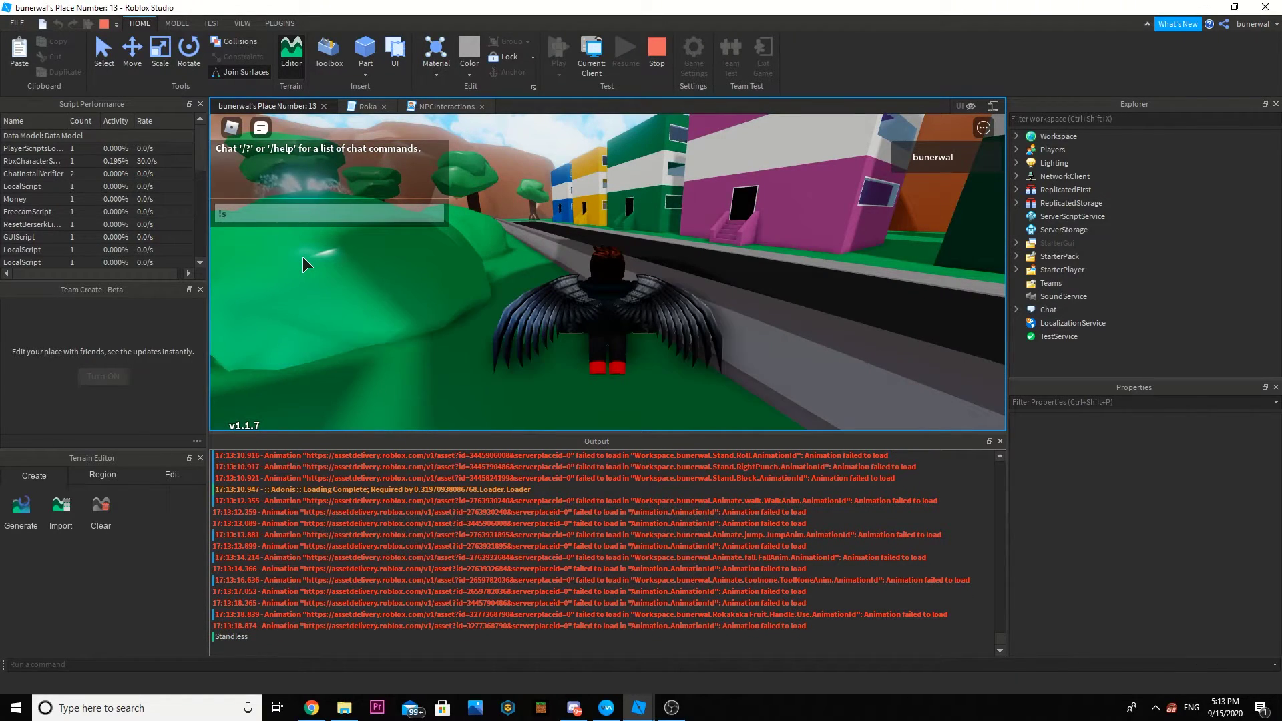
Test the tree giver again by touching the trunk and equipping the Rokakaka Fruits from slots 3 and 1.
right_drag(578, 256, 575, 259)
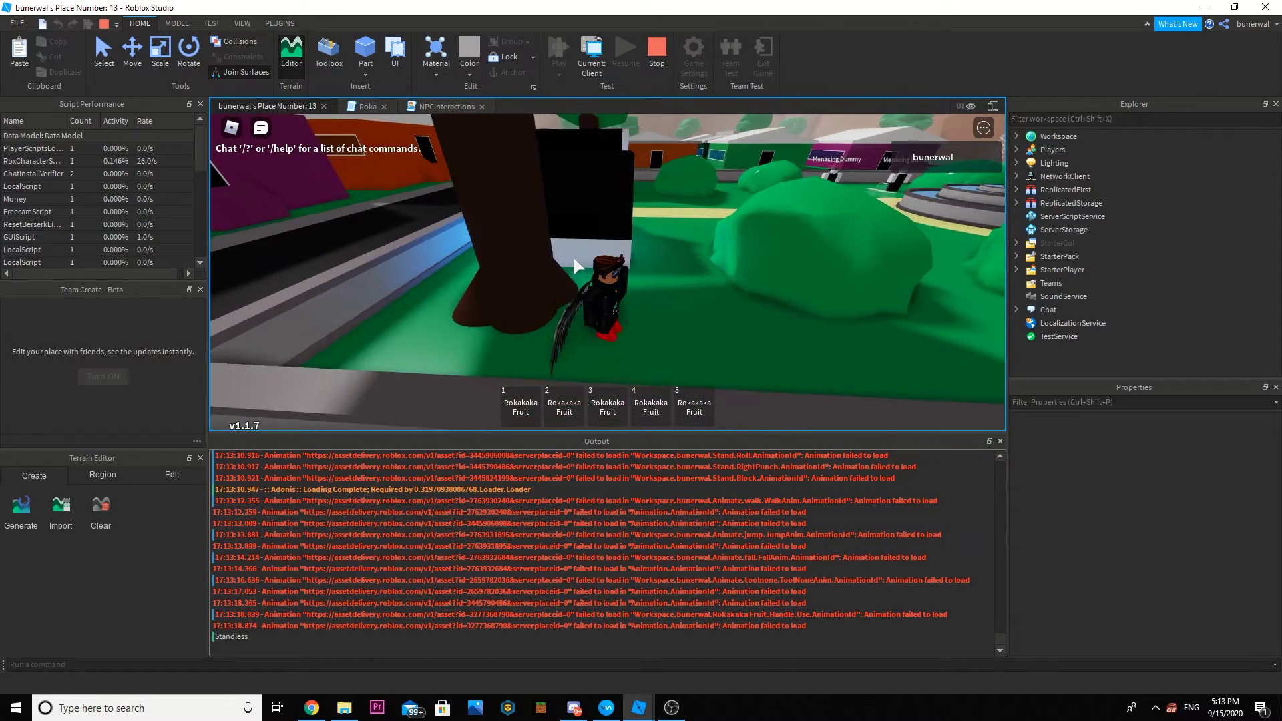
key(3)
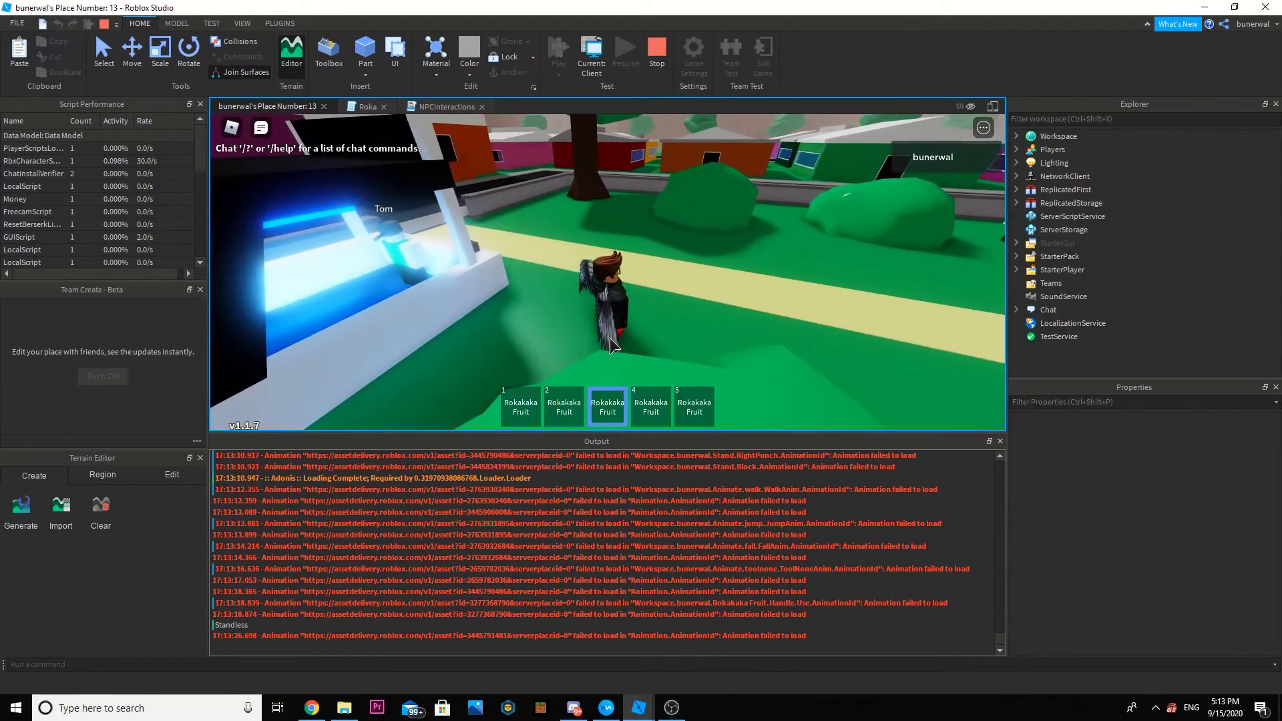
right_drag(610, 330, 616, 331)
right_drag(606, 266, 597, 268)
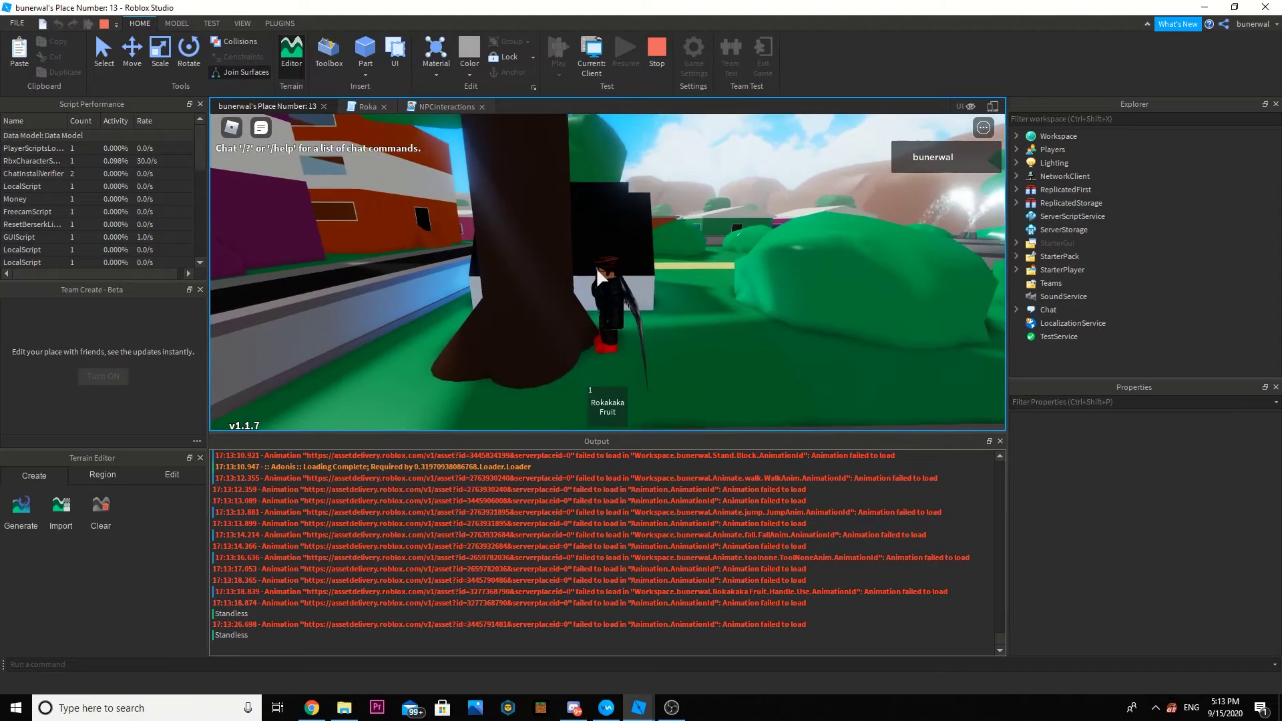
key(1)
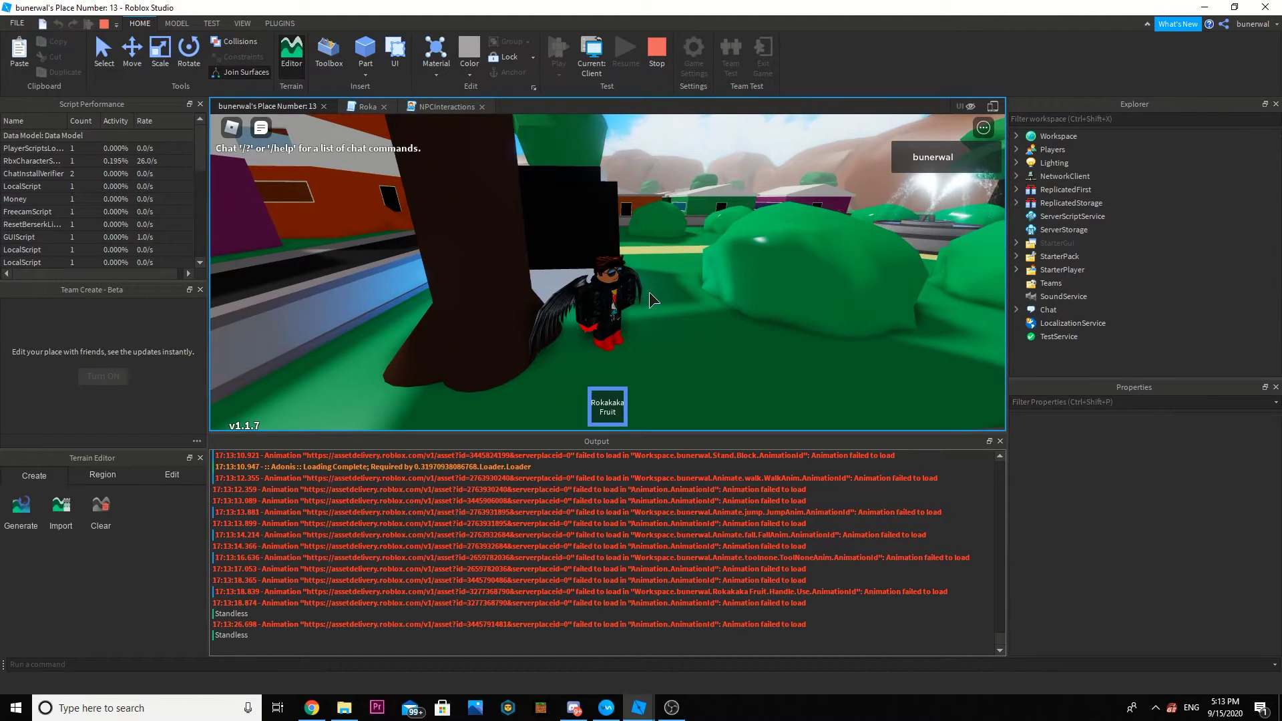
Use the equipped Rokakaka Fruit beside the park tree and end the playtest.
click(647, 293)
right_drag(656, 283, 656, 284)
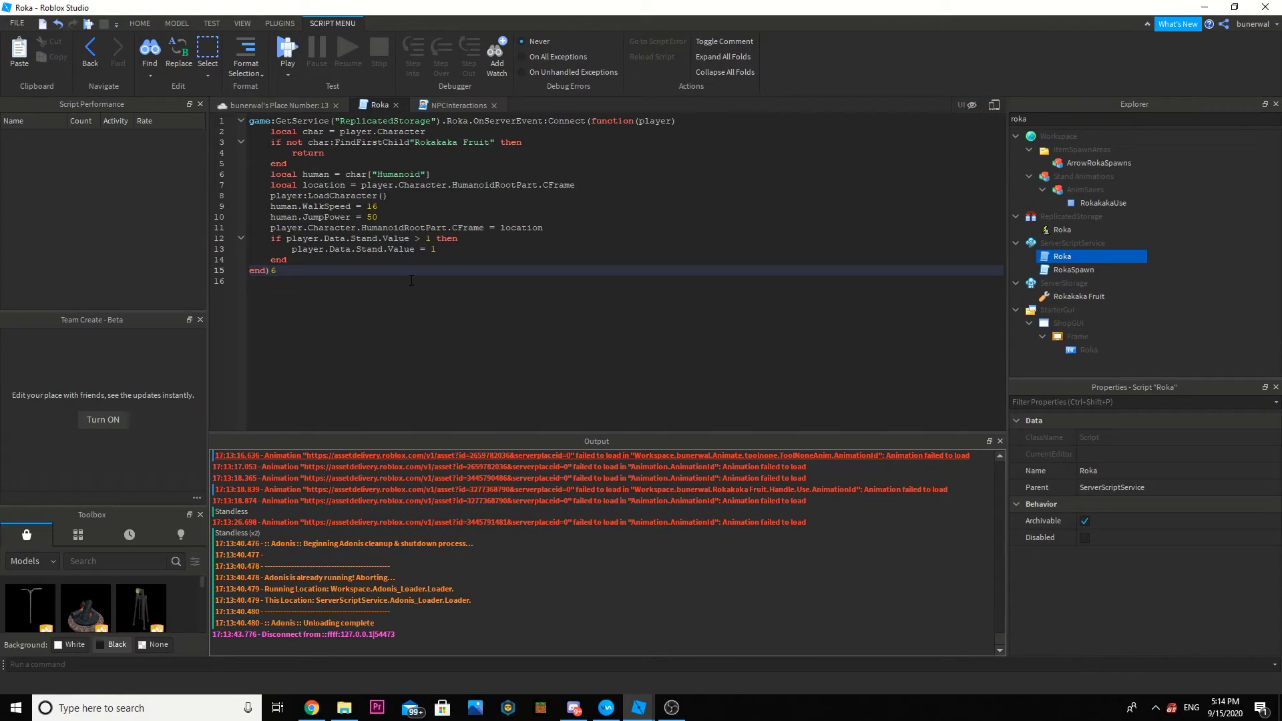
Remove the stray 6 after "end)" on line 15 of the Roka script.
key(Down)
key(Up)
key(Up)
key(Down)
key(Down)
click(362, 272)
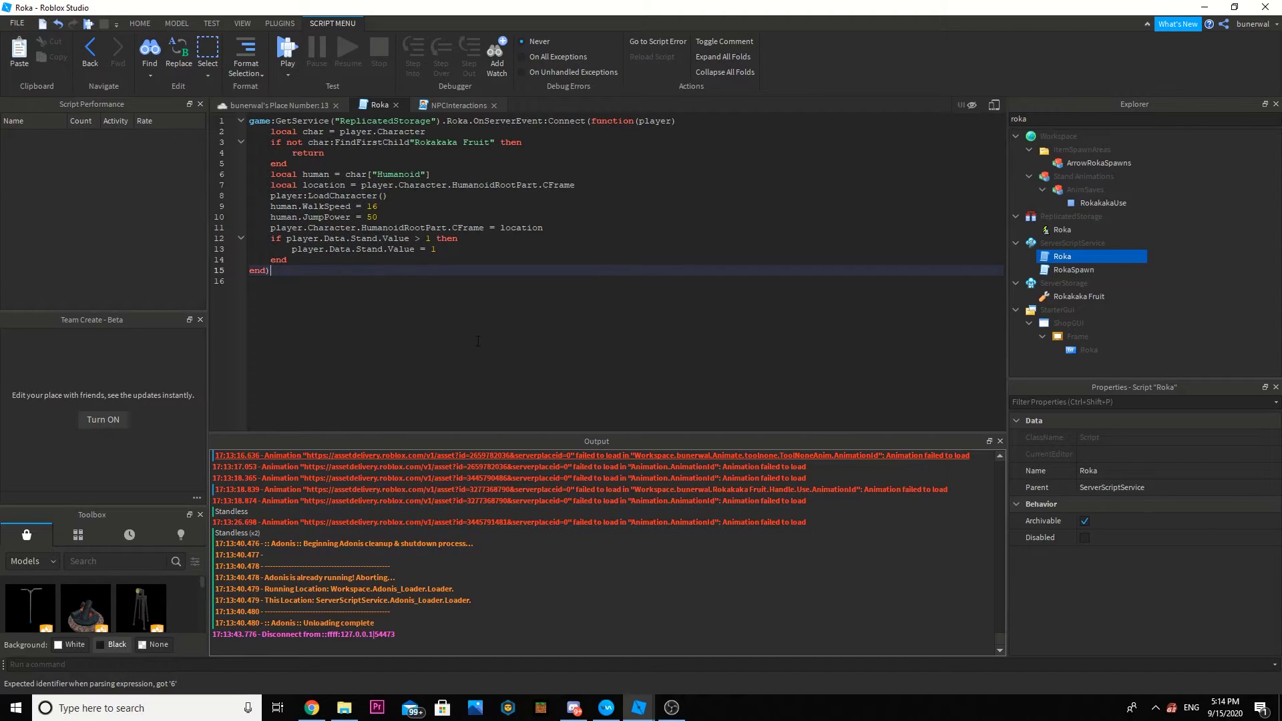
Return to the place's 3D view and examine the park around the fountain.
click(263, 106)
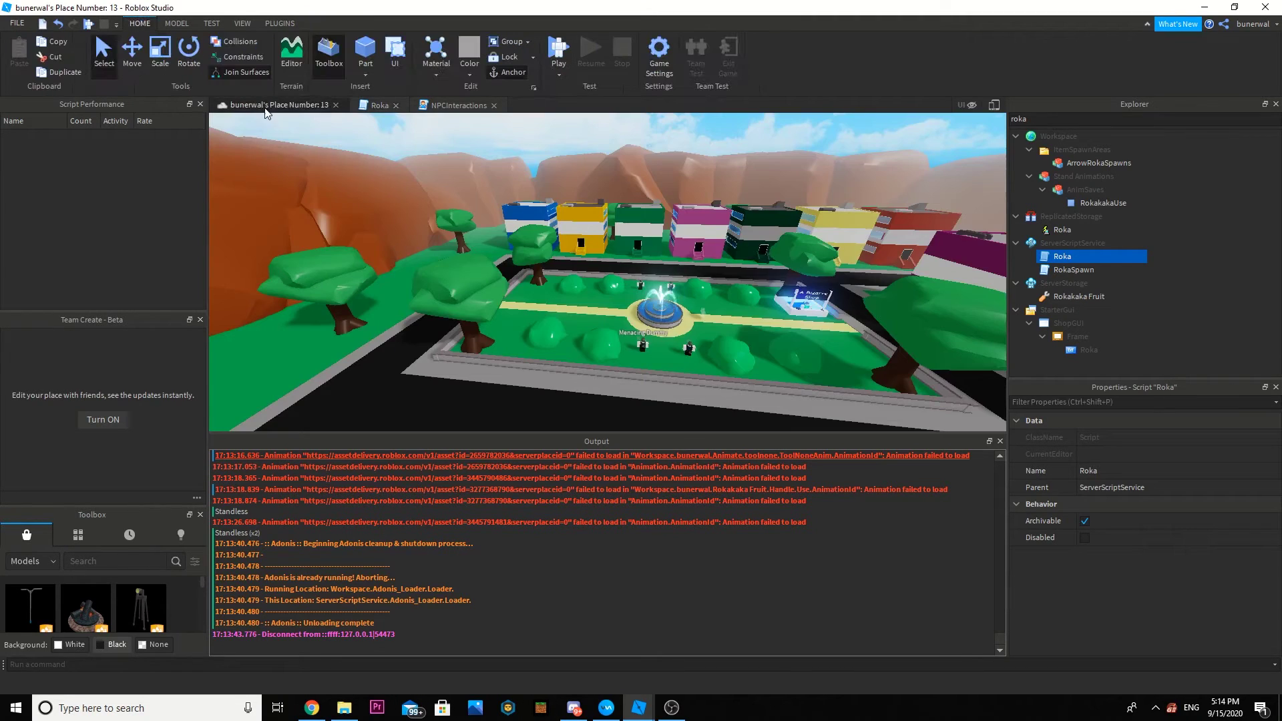
right_drag(621, 232, 585, 251)
key(w)
scroll(623, 237, up, 10)
scroll(585, 248, down, 8)
scroll(585, 248, up, 10)
scroll(585, 248, down, 12)
scroll(585, 247, up, 5)
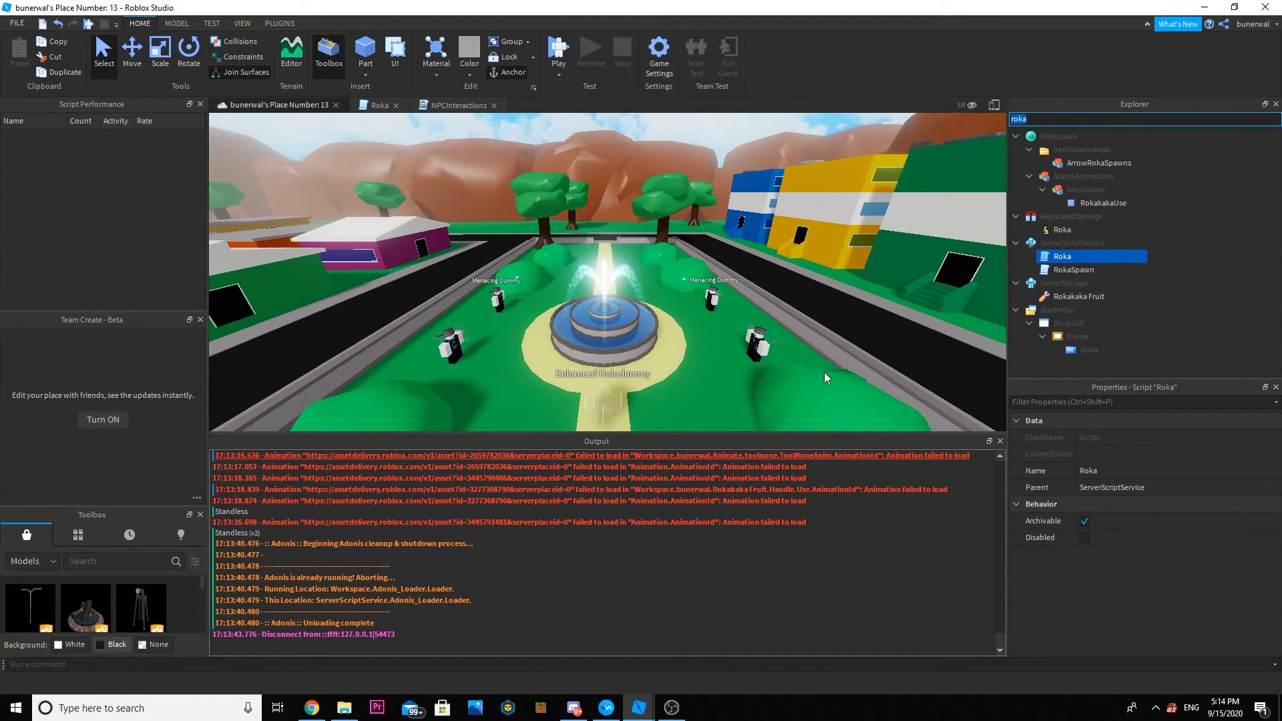
Clear the Explorer filter and collapse ServerScriptService, ServerStorage and Workspace.
key(BackSpace)
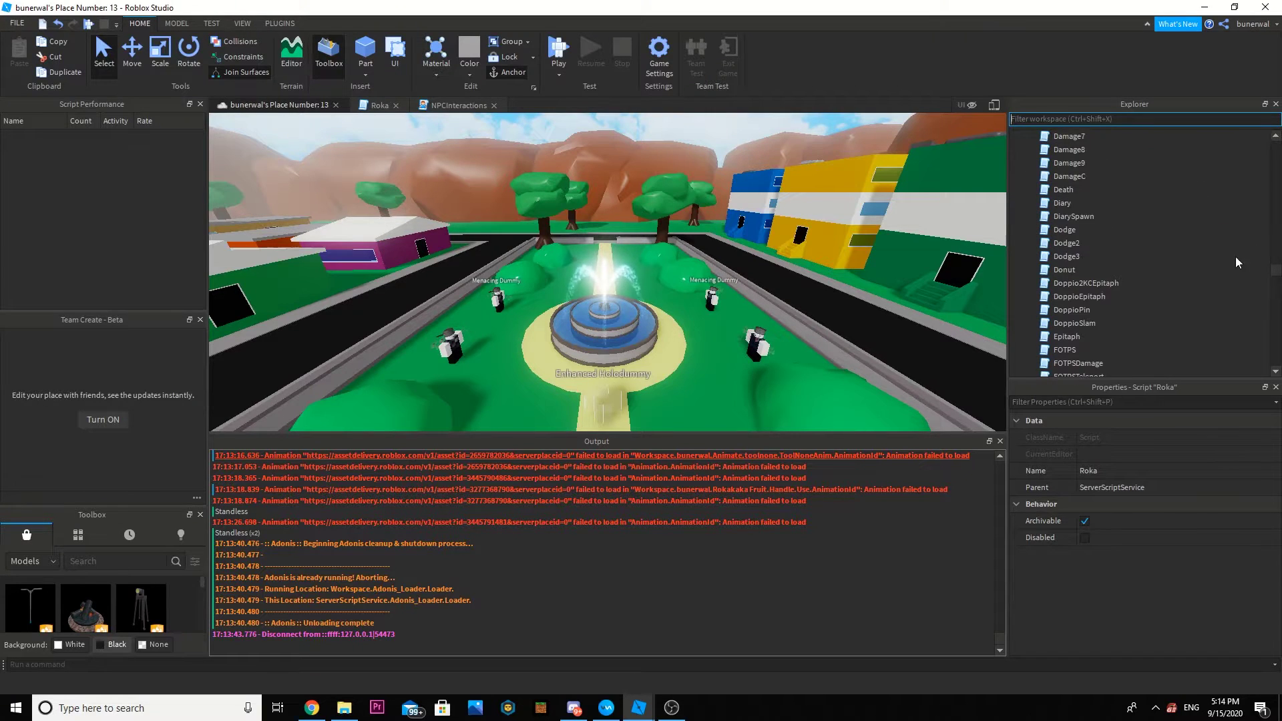
scroll(1193, 287, up, 10)
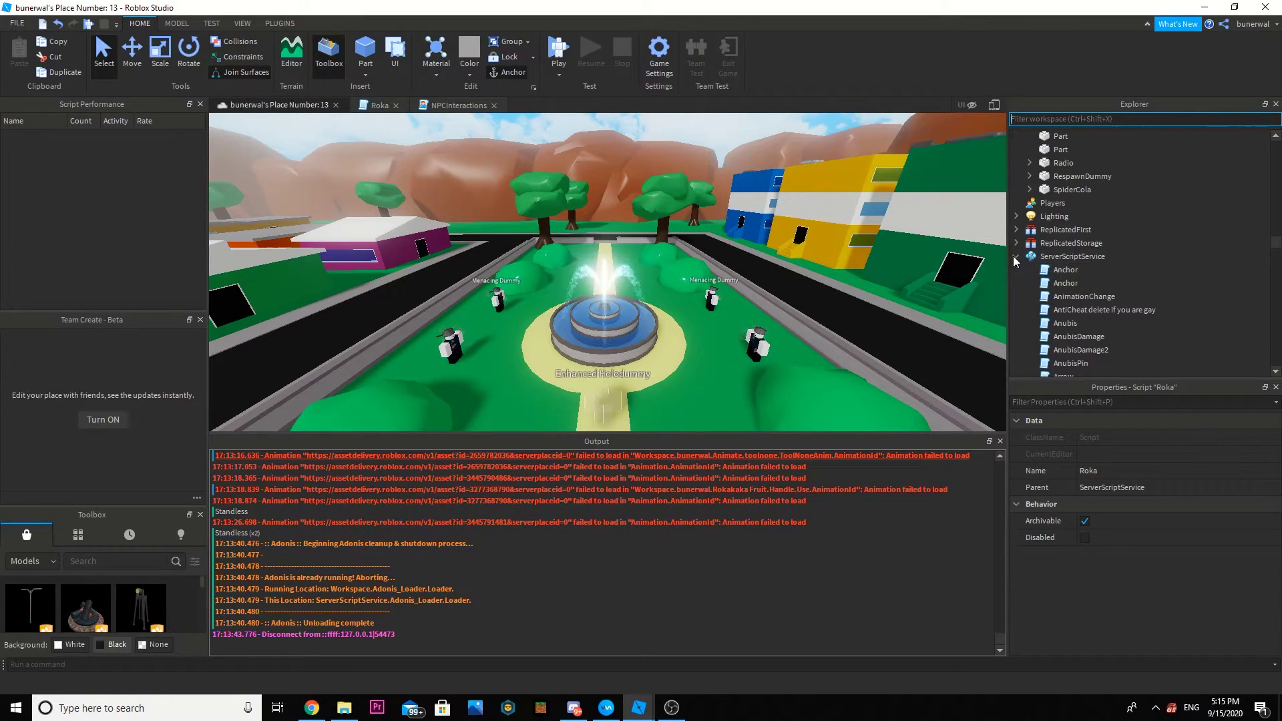
click(1016, 256)
click(1015, 270)
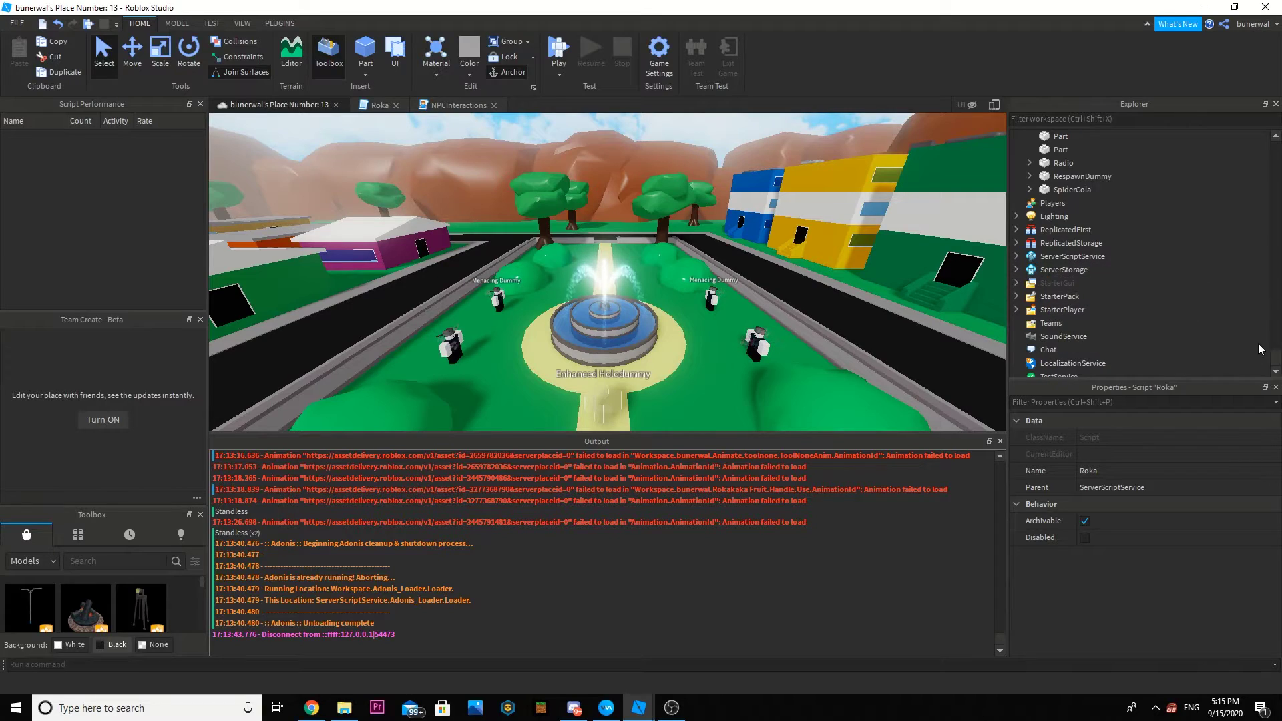
drag(1278, 363, 1259, 99)
click(1030, 204)
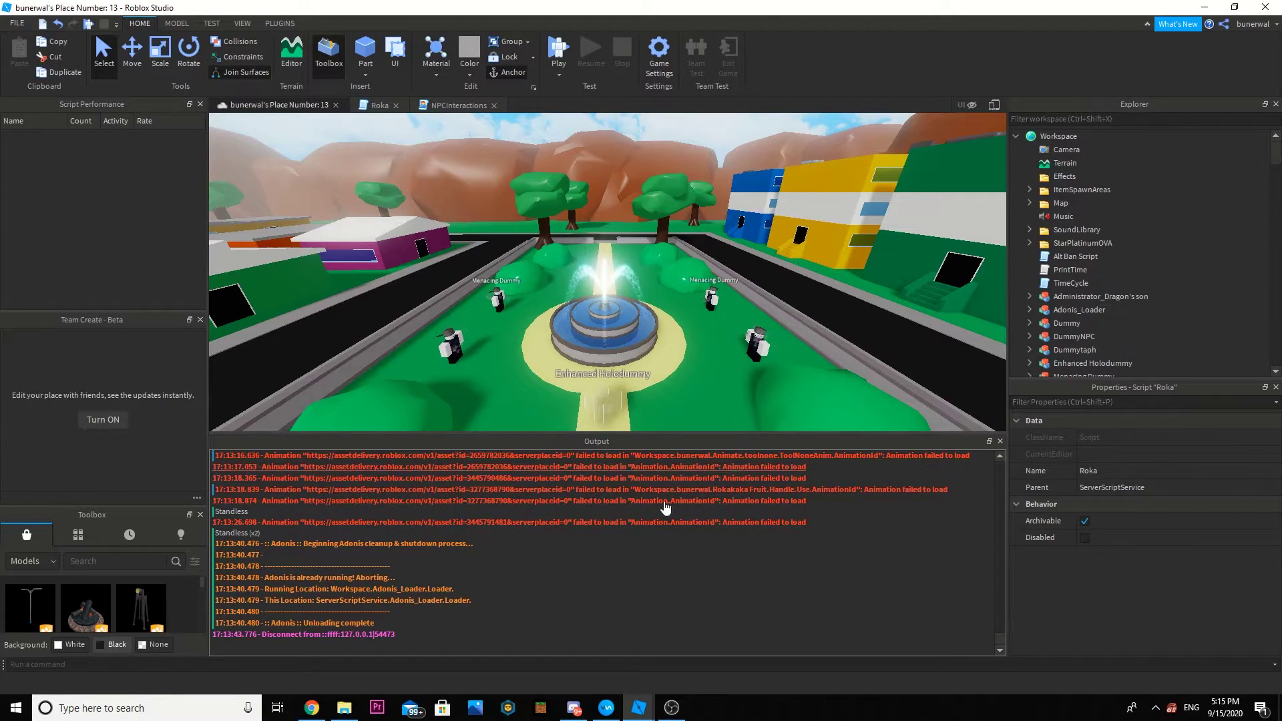
click(1016, 136)
Switch to the uhohstinky.rbxl place, close its Roka script and clear the Explorer filter.
mouse_move(639, 708)
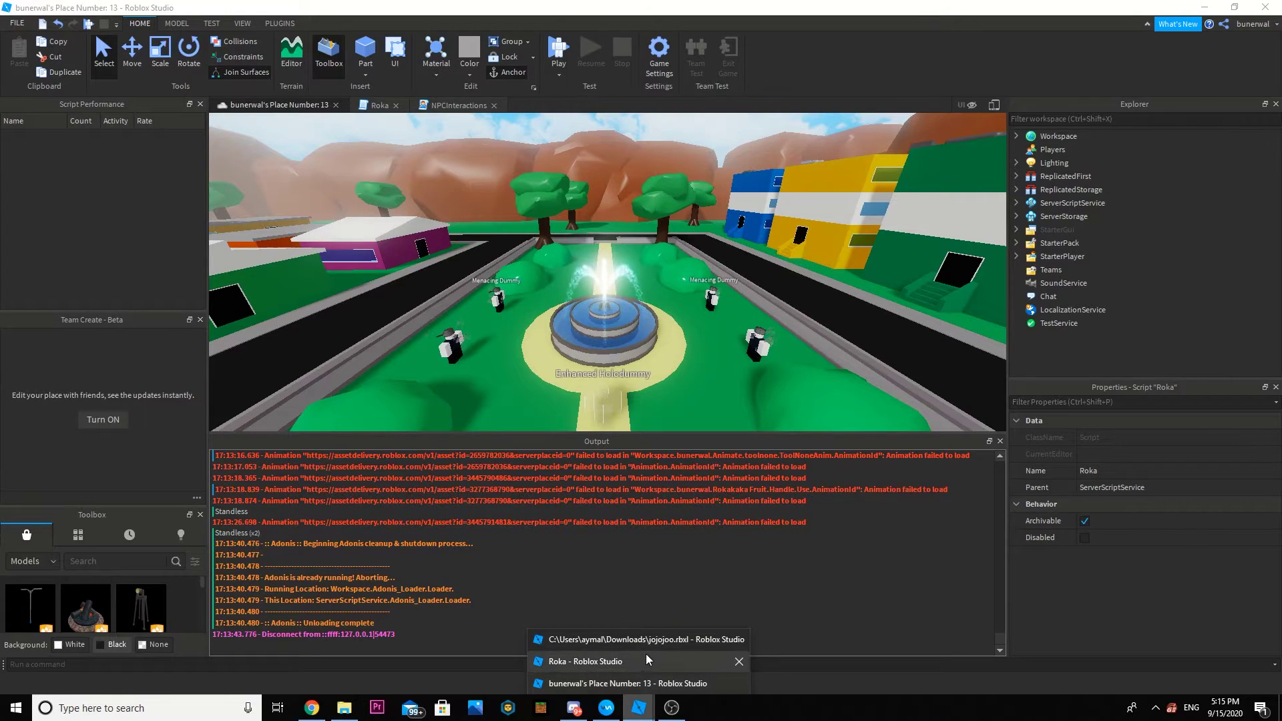
click(644, 661)
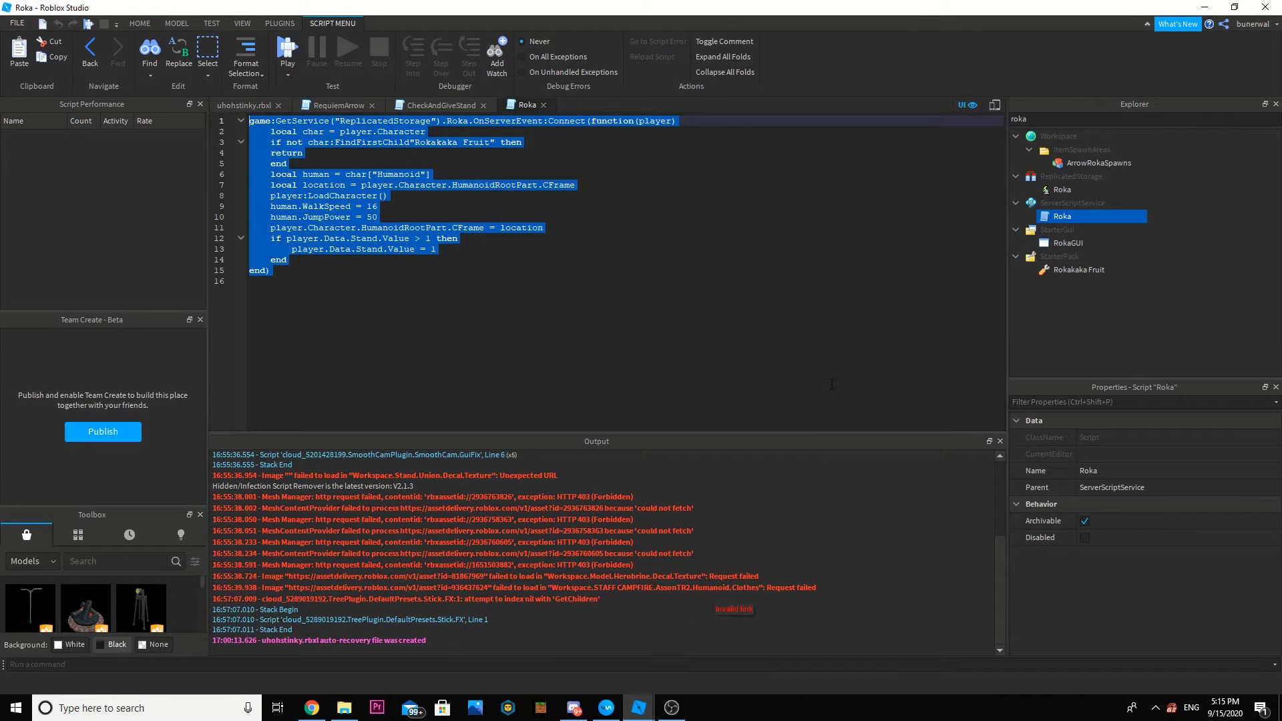
click(543, 105)
click(1020, 118)
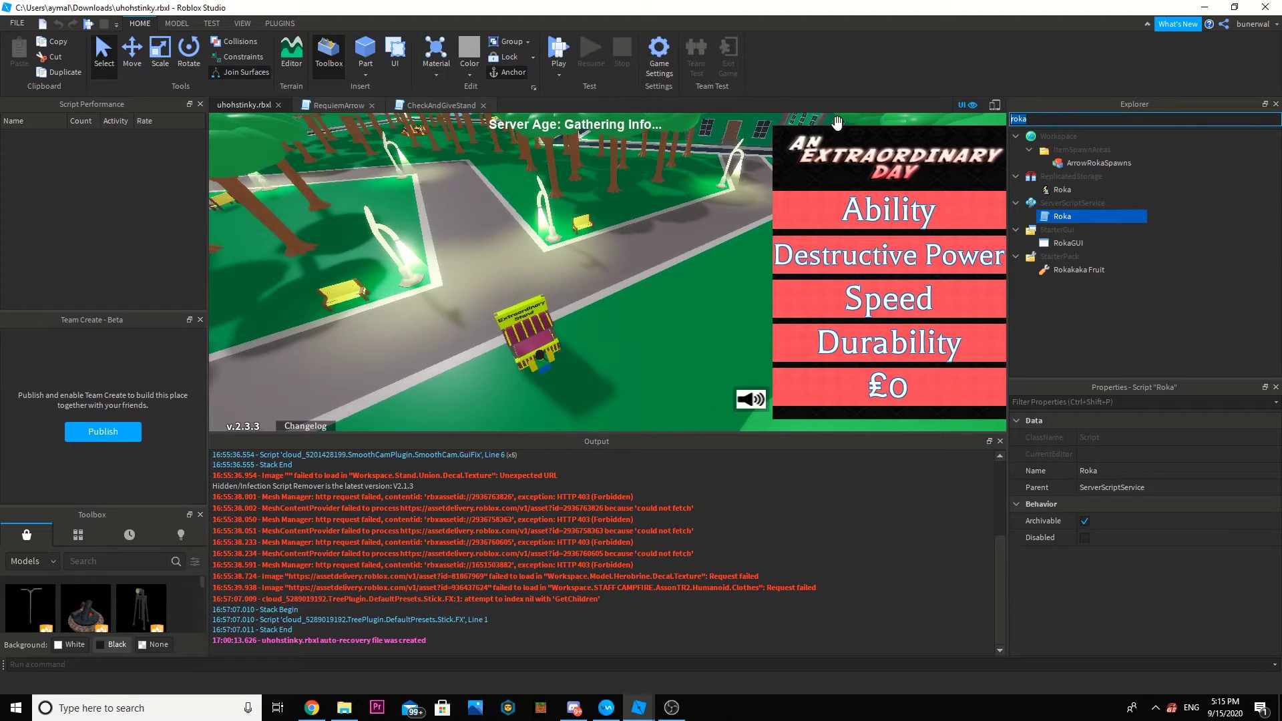
key(BackSpace)
Collapse ServerScriptService, expand ServerStorage and select the DevilWorldStand folder among the stands.
scroll(1056, 220, up, 3)
scroll(1069, 224, up, 15)
scroll(1075, 234, up, 12)
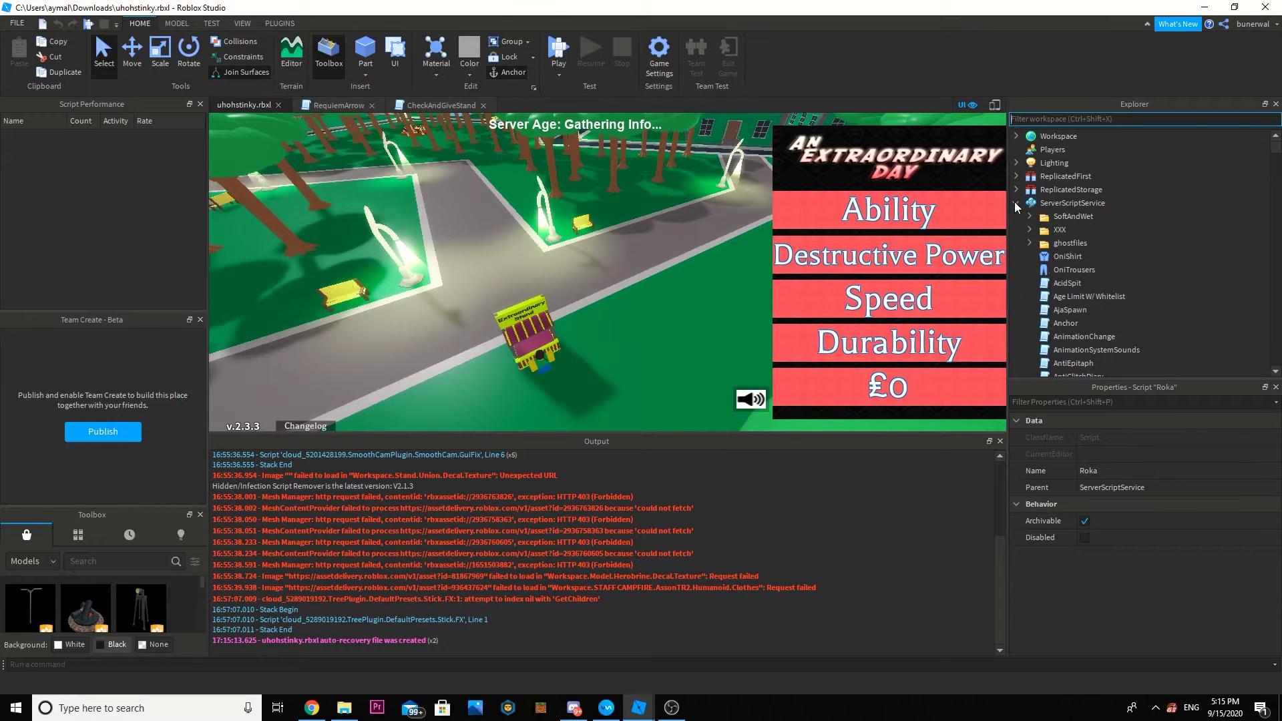
click(1015, 202)
click(1015, 217)
scroll(1069, 261, down, 2)
scroll(1135, 368, down, 1)
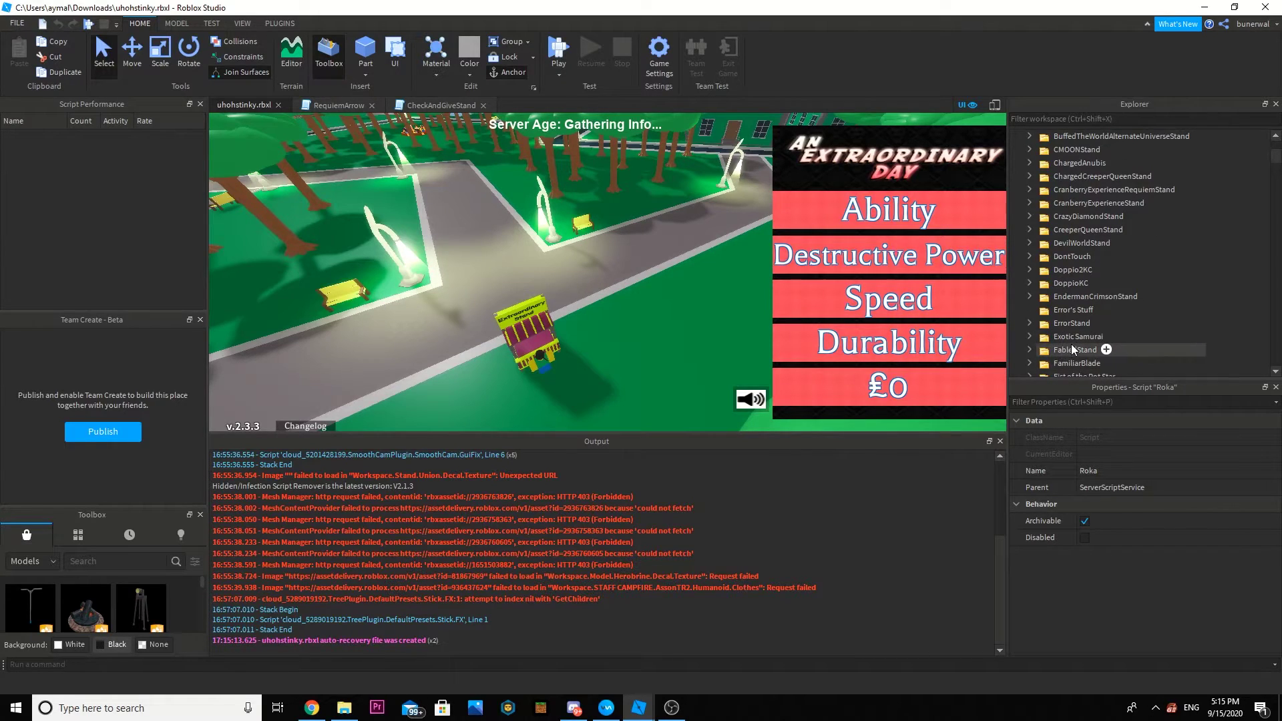
scroll(1081, 343, down, 1)
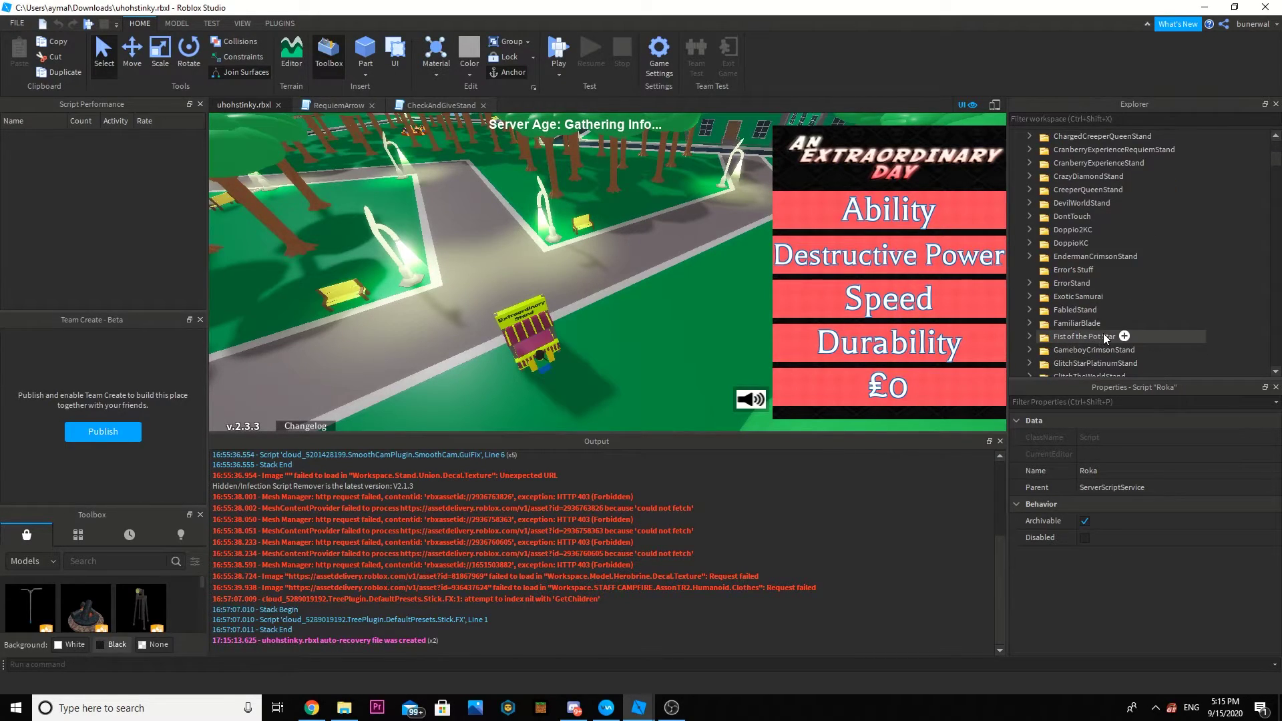
scroll(1095, 340, down, 1)
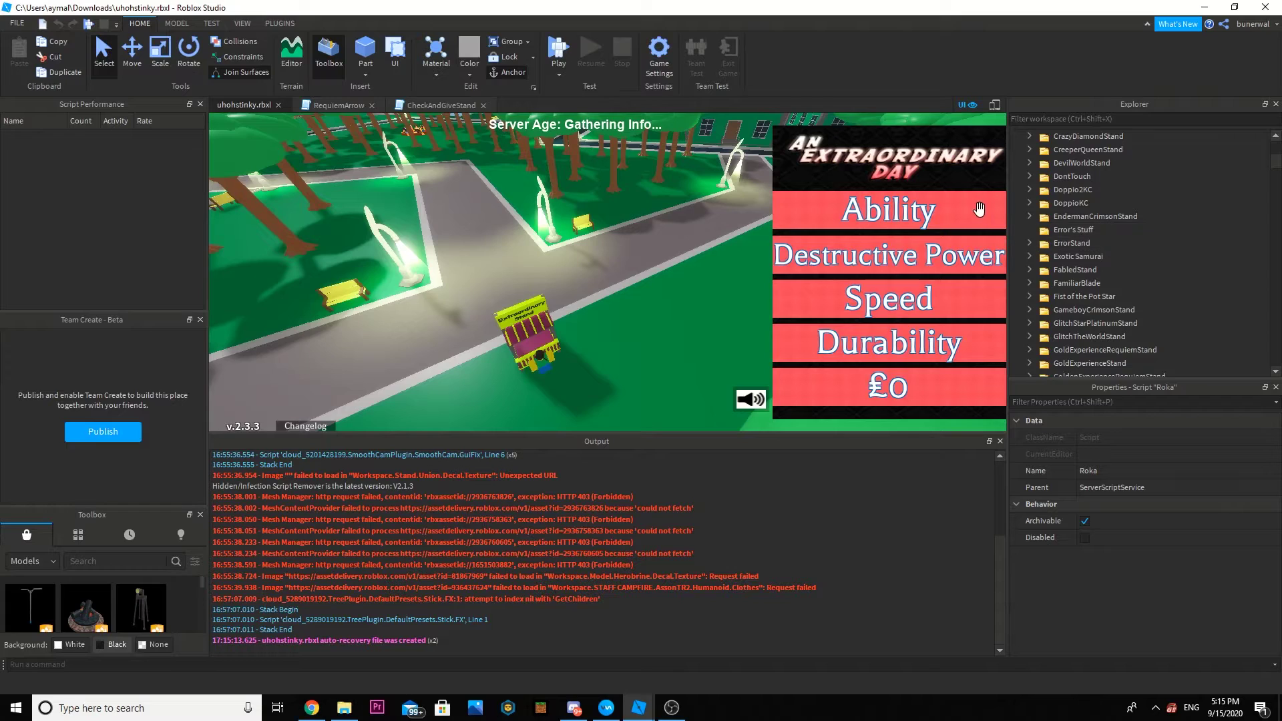
click(1079, 164)
Filter the Explorer for "devil", copy the DevilWorldStand folder into ServerStorage of Place Number: 13, and collapse that service.
click(1082, 119)
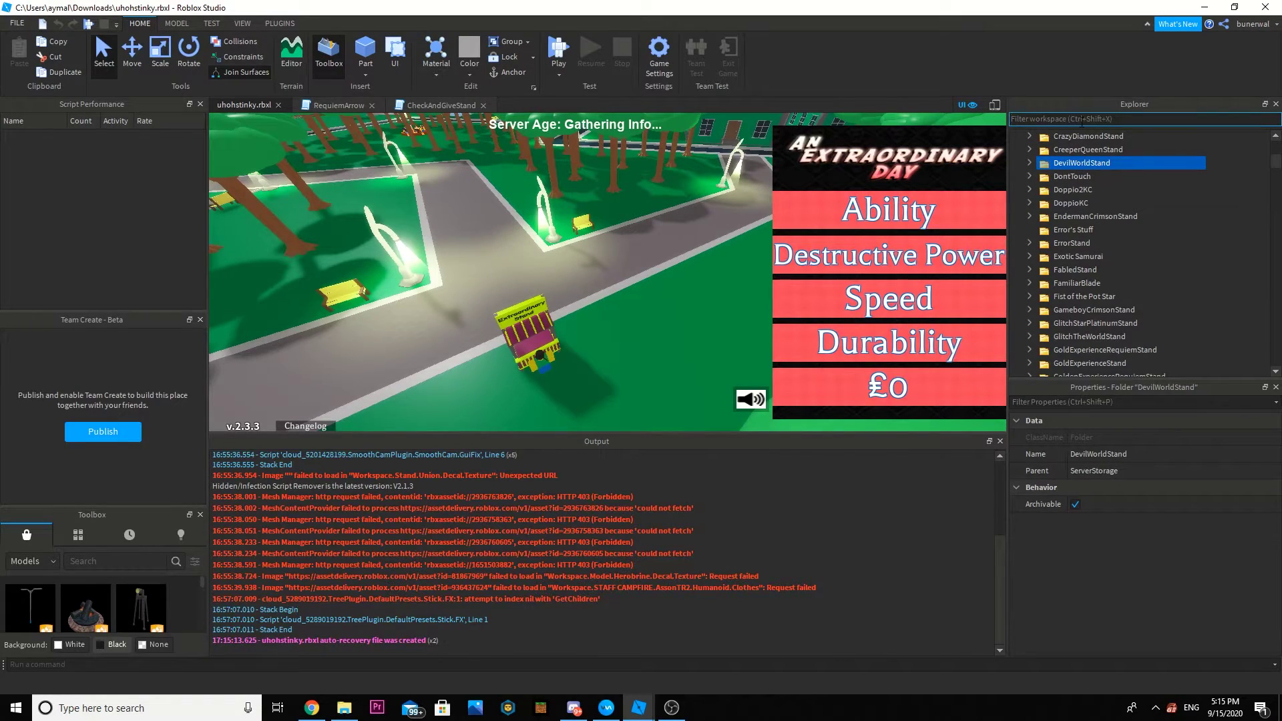
text(devil)
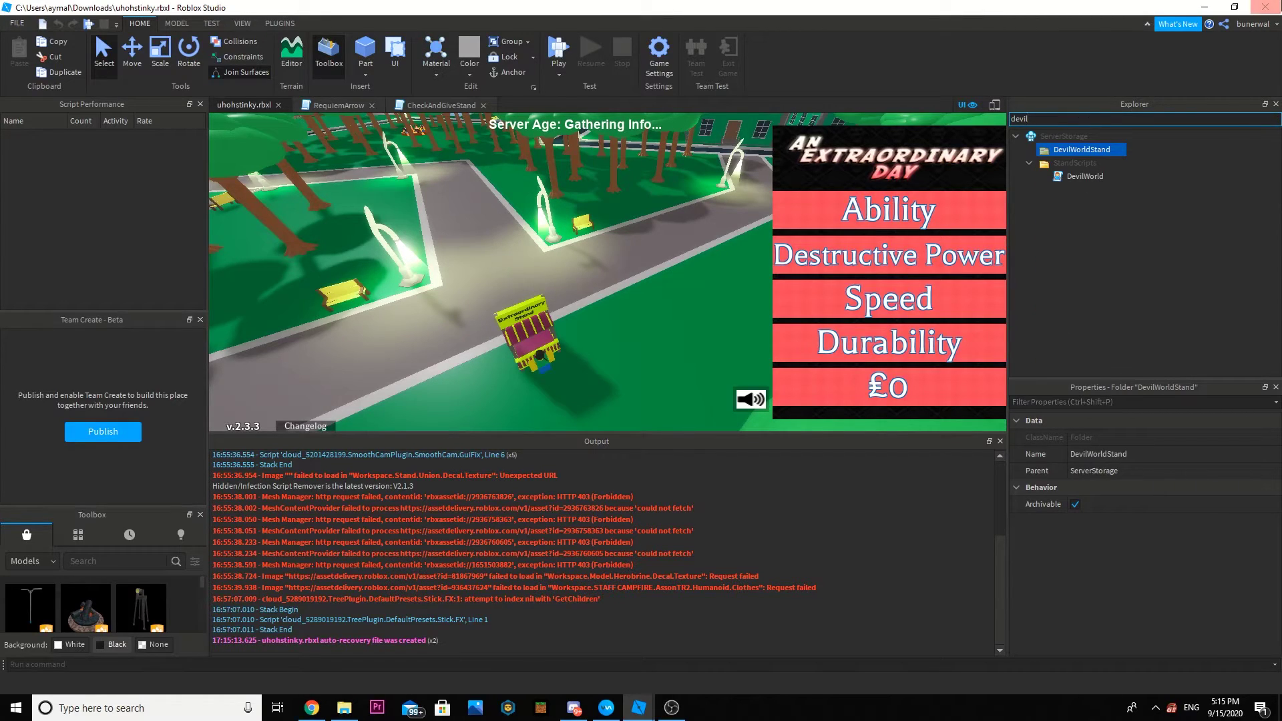
right_click(1091, 148)
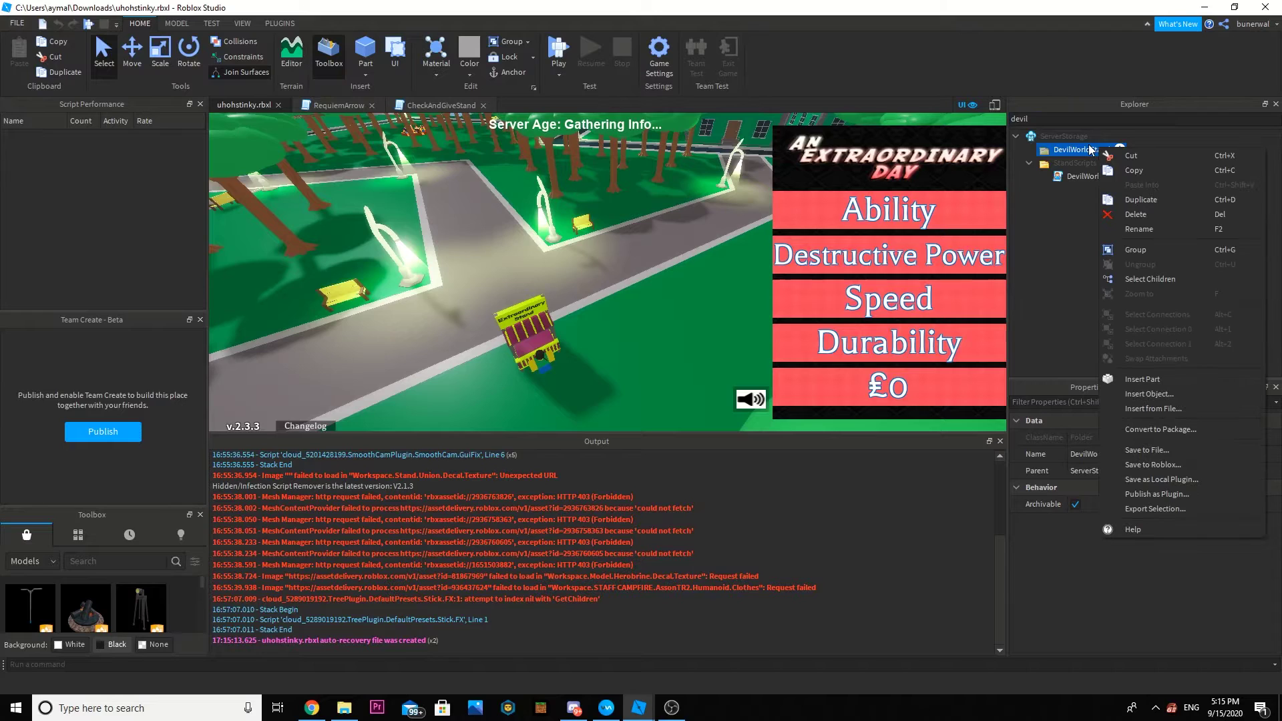
click(1122, 172)
click(701, 652)
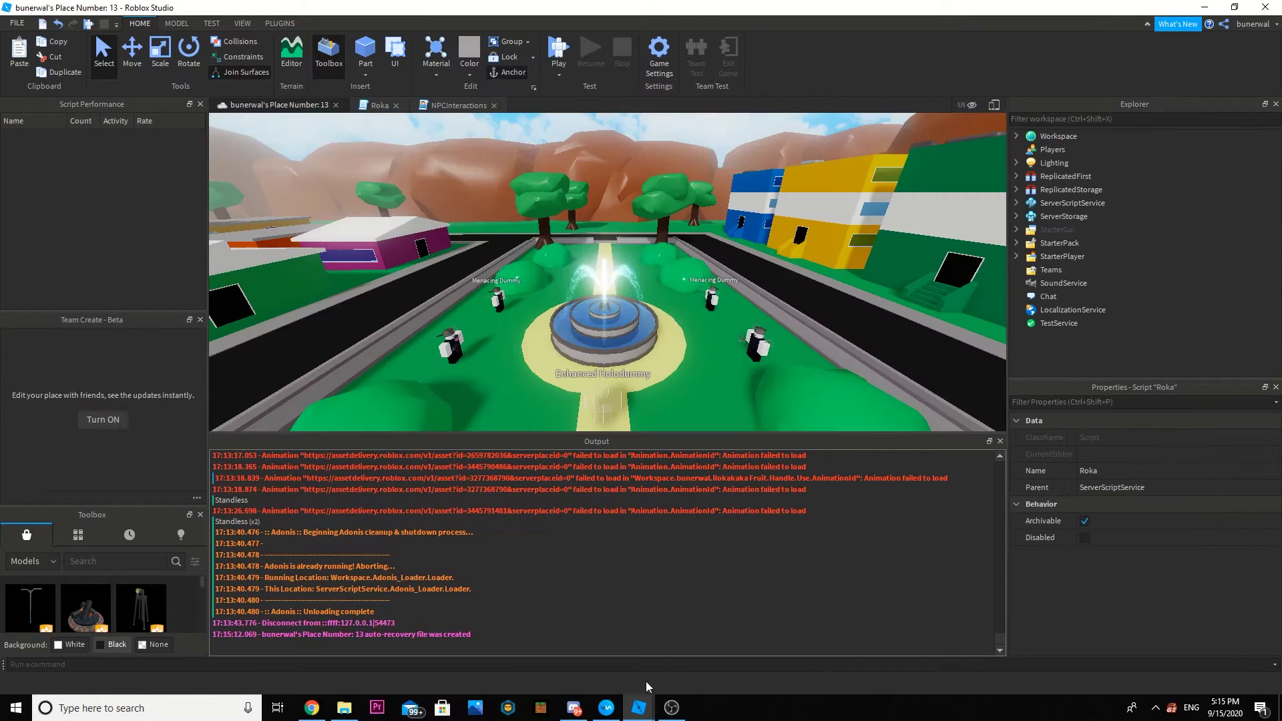
right_click(1046, 226)
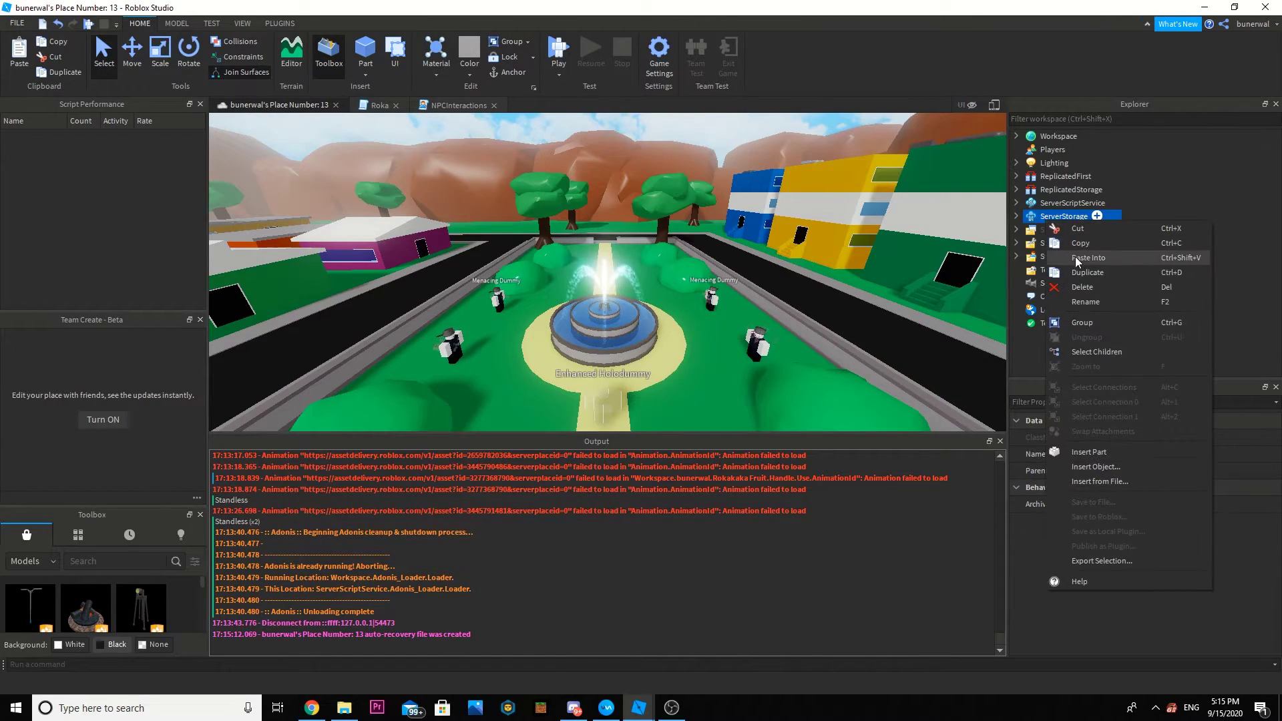
click(1075, 259)
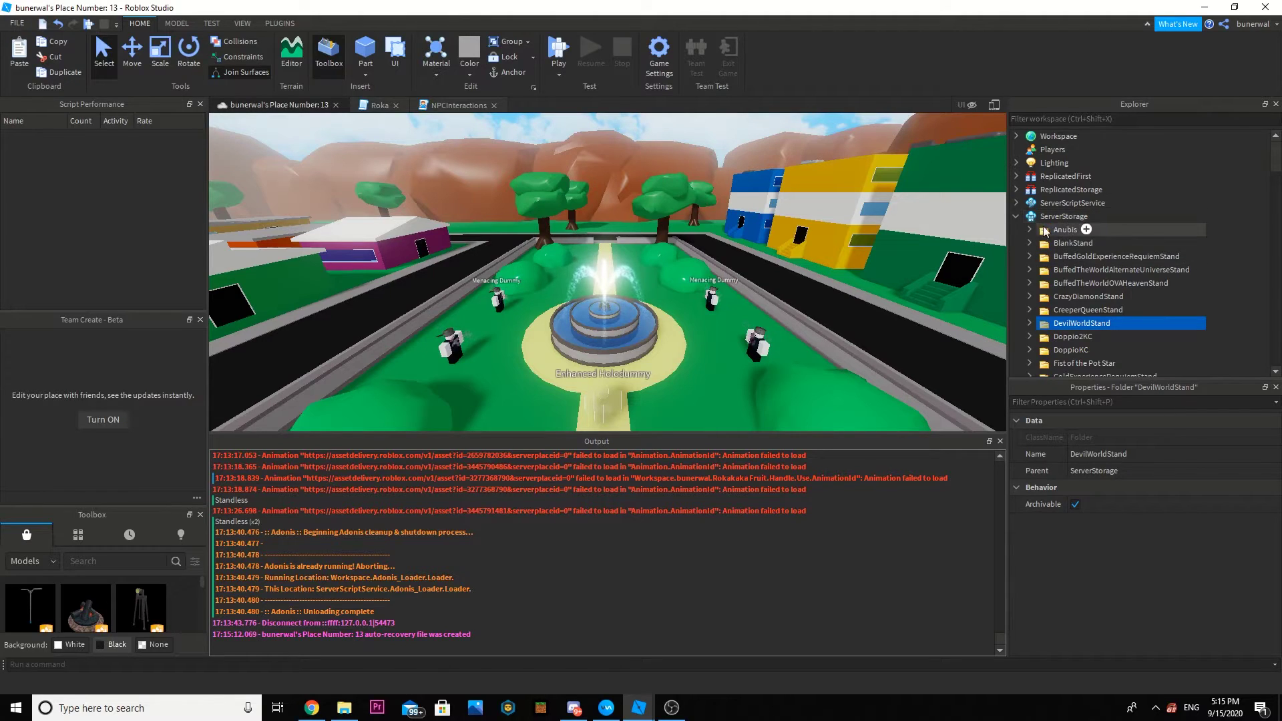
scroll(1151, 287, down, 1)
click(1017, 178)
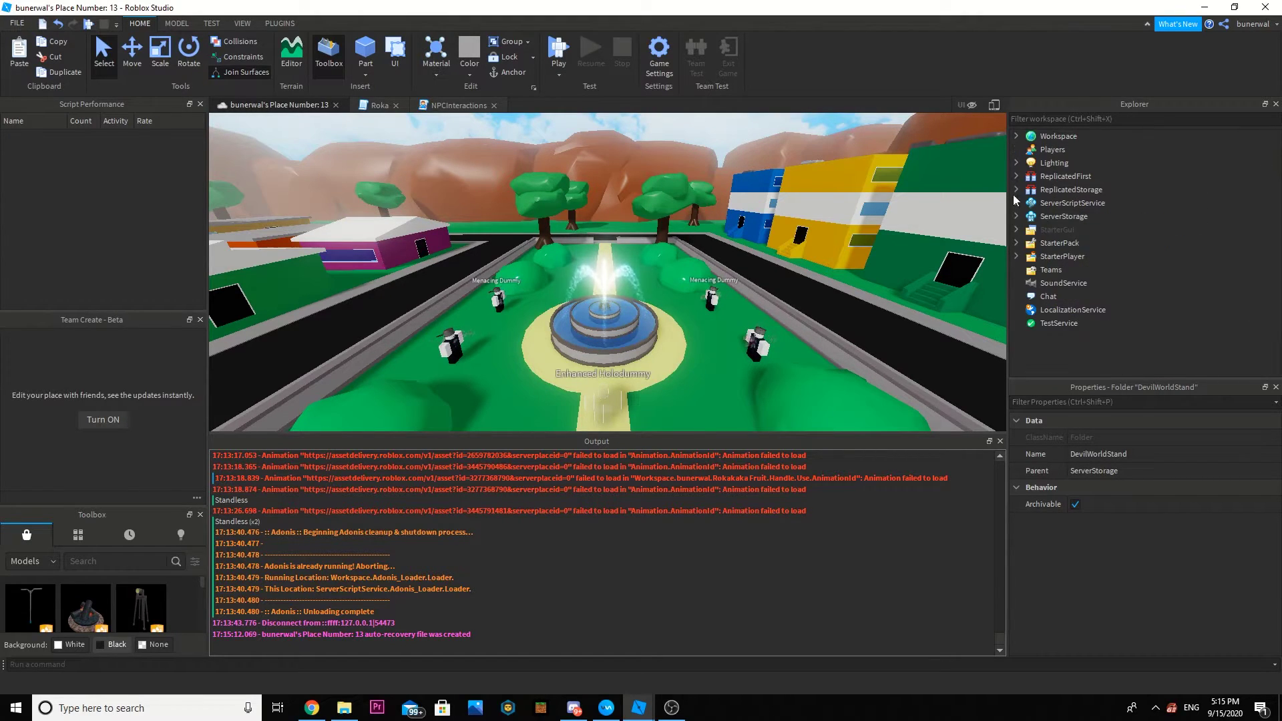
Try to copy the DevilWorld local script from uhohstinky.rbxl into Lighting of Place Number: 13.
mouse_move(639, 707)
click(644, 666)
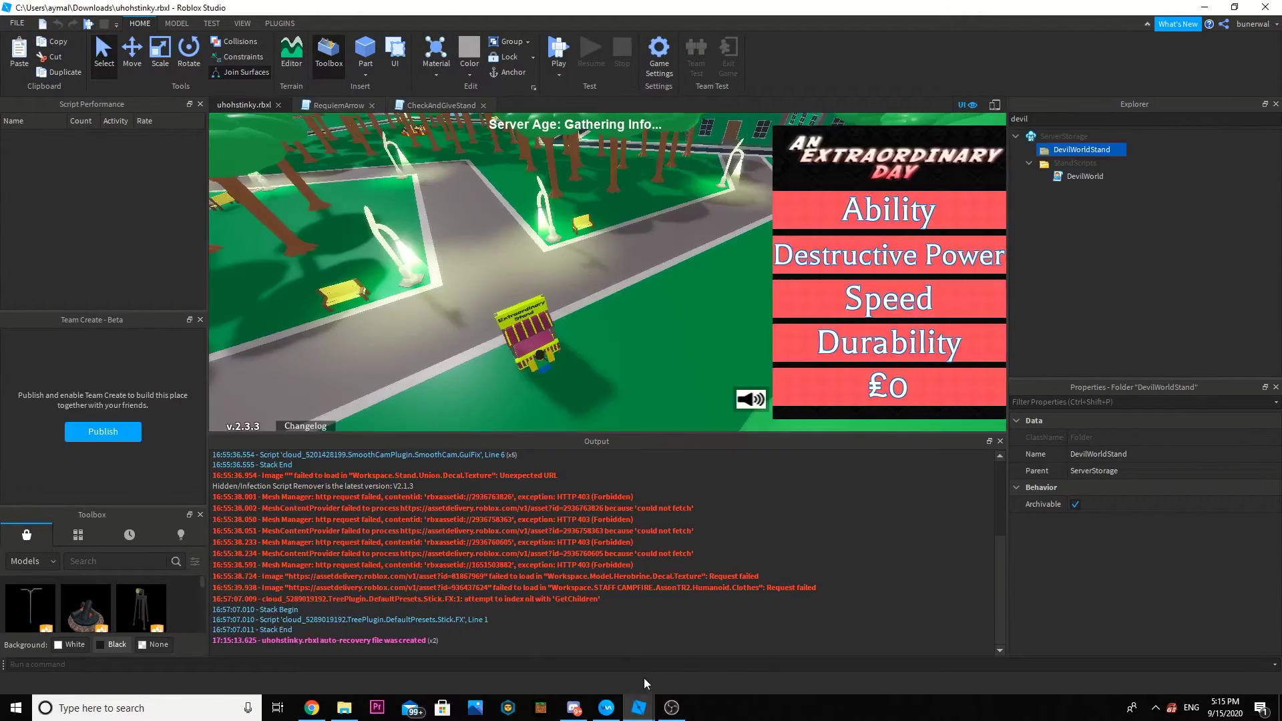
click(1082, 178)
right_click(1079, 179)
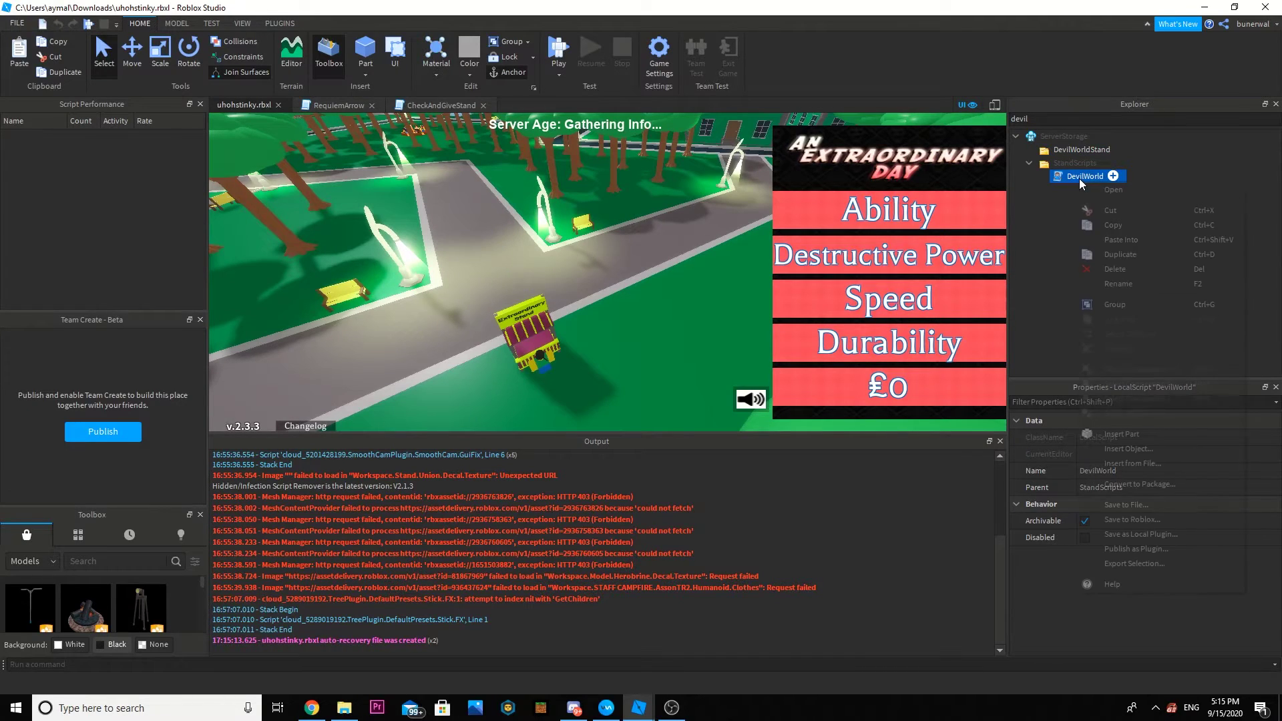
click(1111, 224)
click(650, 708)
click(620, 683)
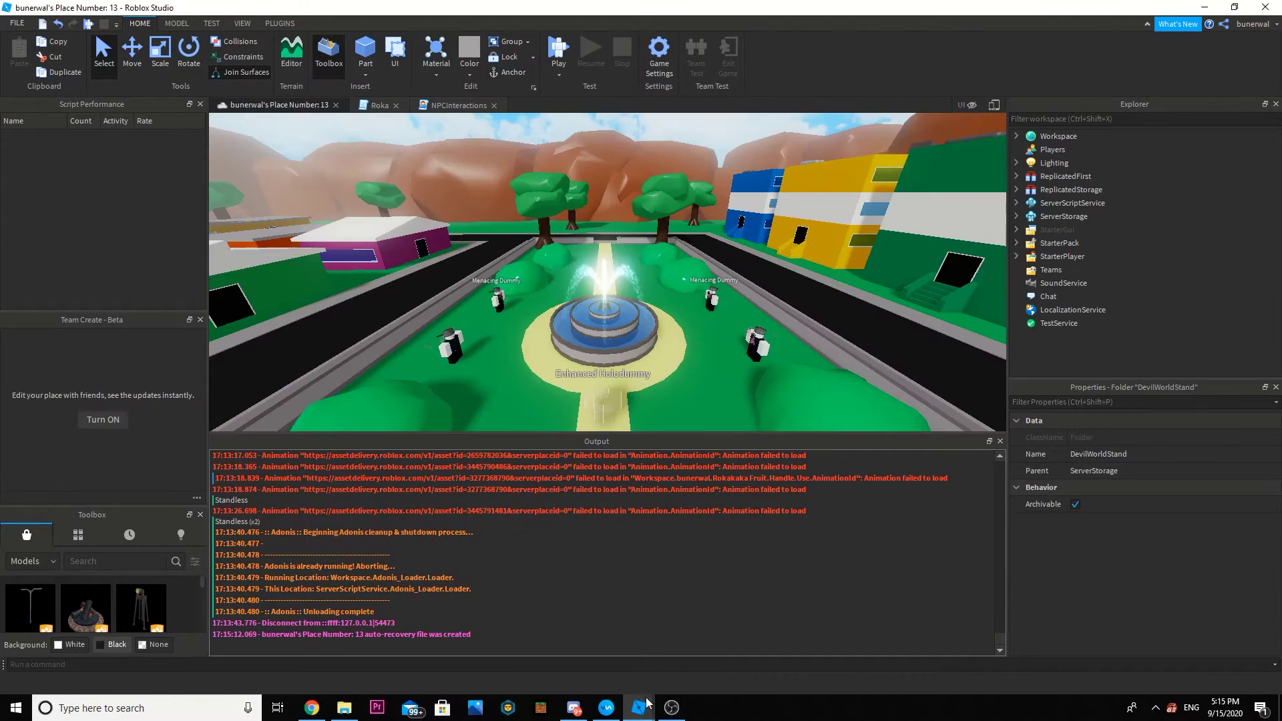
right_click(1054, 162)
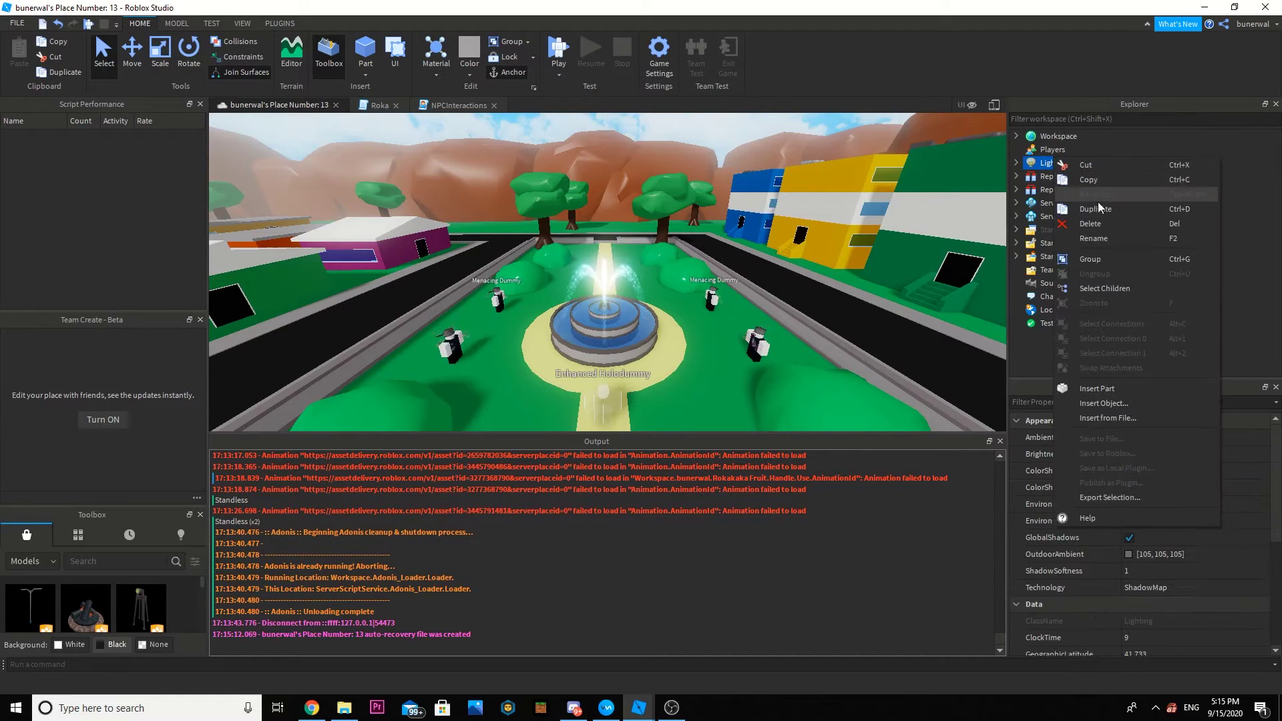
right_click(1041, 167)
Copy the DevilWorld local script again from uhohstinky.rbxl, paste it into Lighting of Place Number: 13, and collapse Lighting.
click(639, 708)
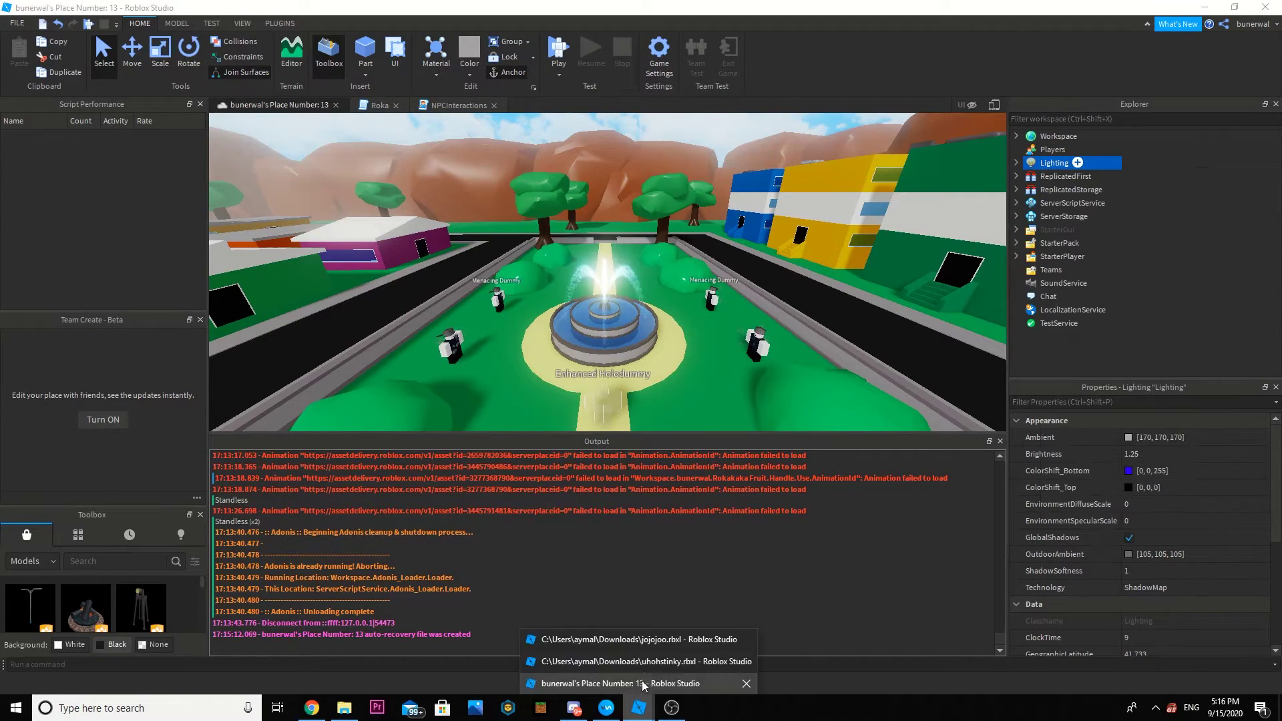
click(641, 664)
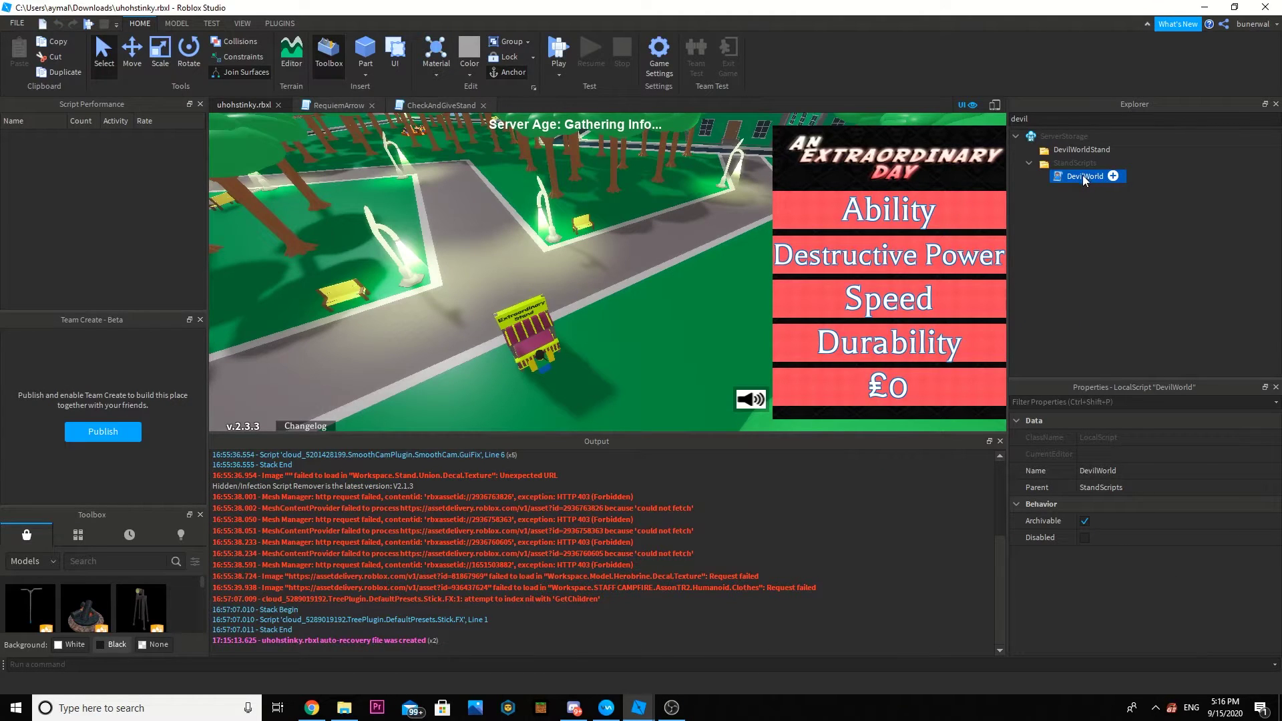
click(652, 712)
click(641, 684)
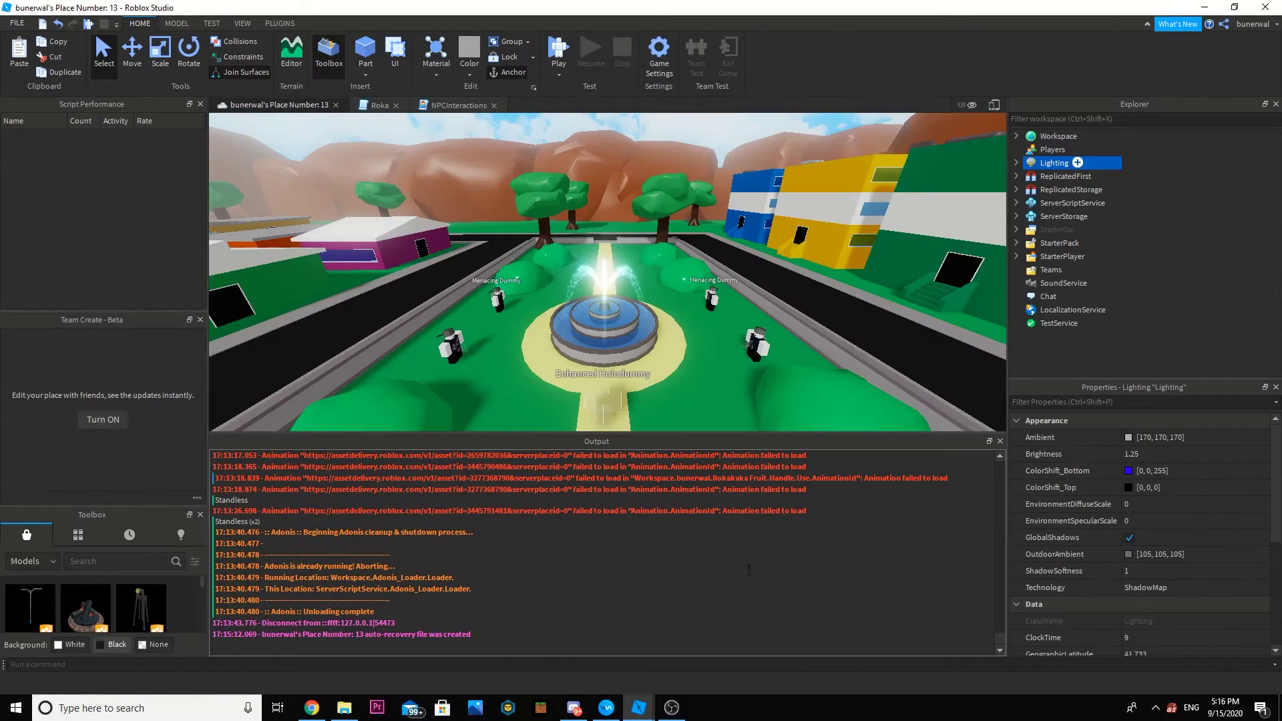
scroll(1111, 288, up, 3)
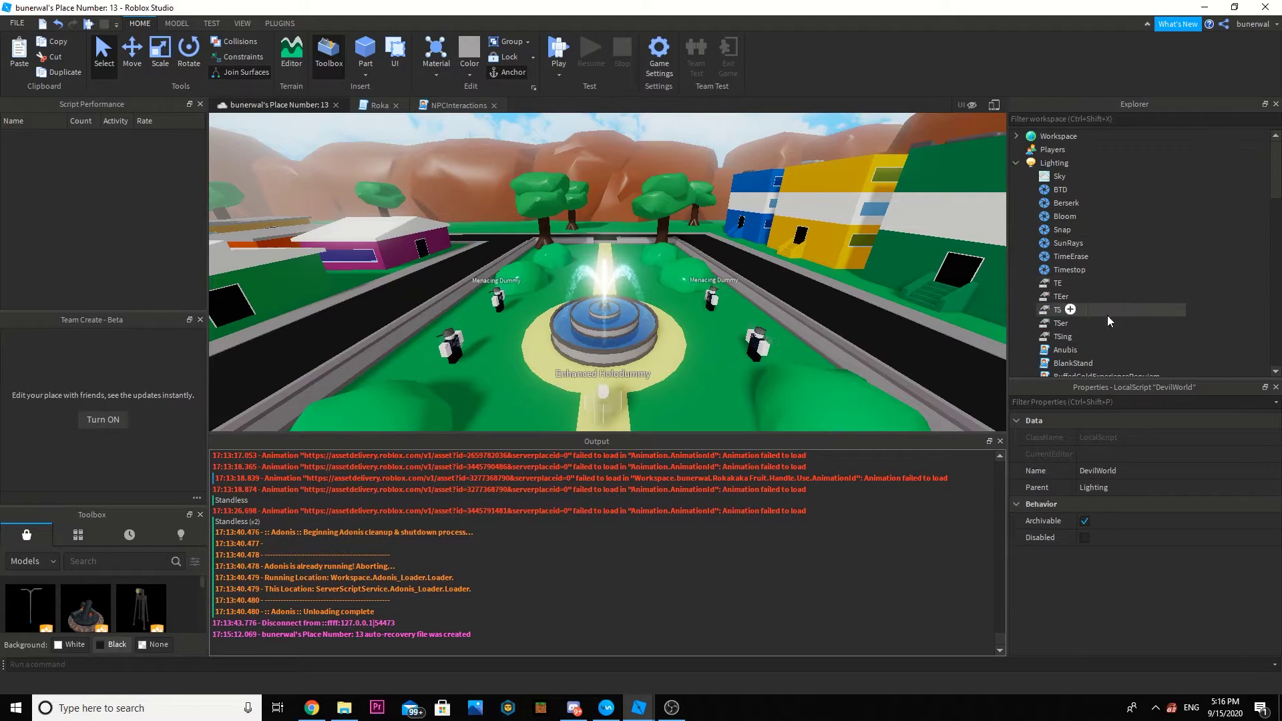
click(1016, 163)
Filter the Explorer for "chec" and open the CheckAndGiveStand script in ServerScriptService.
click(1082, 120)
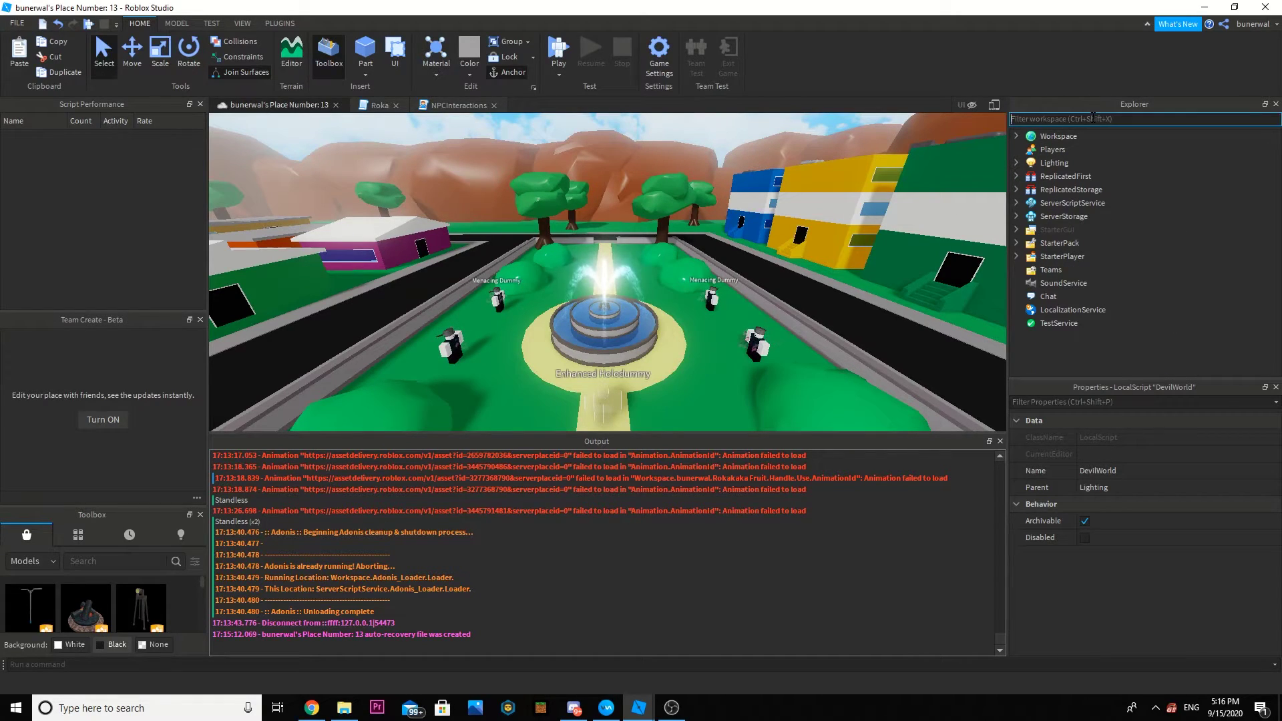
text(chec)
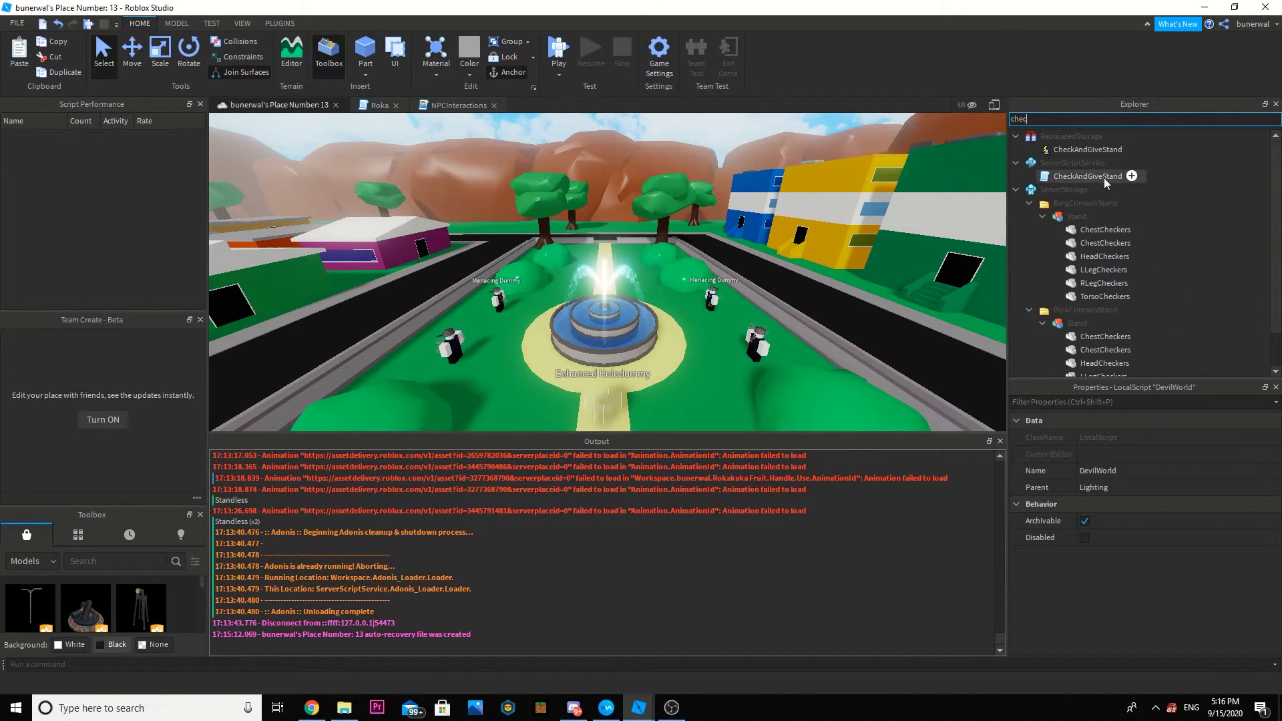
double_click(1090, 178)
Start a new bracketed stand ID entry beginning with 1 on a new line below the "Gold Experience Test" entry.
scroll(715, 304, down, 6)
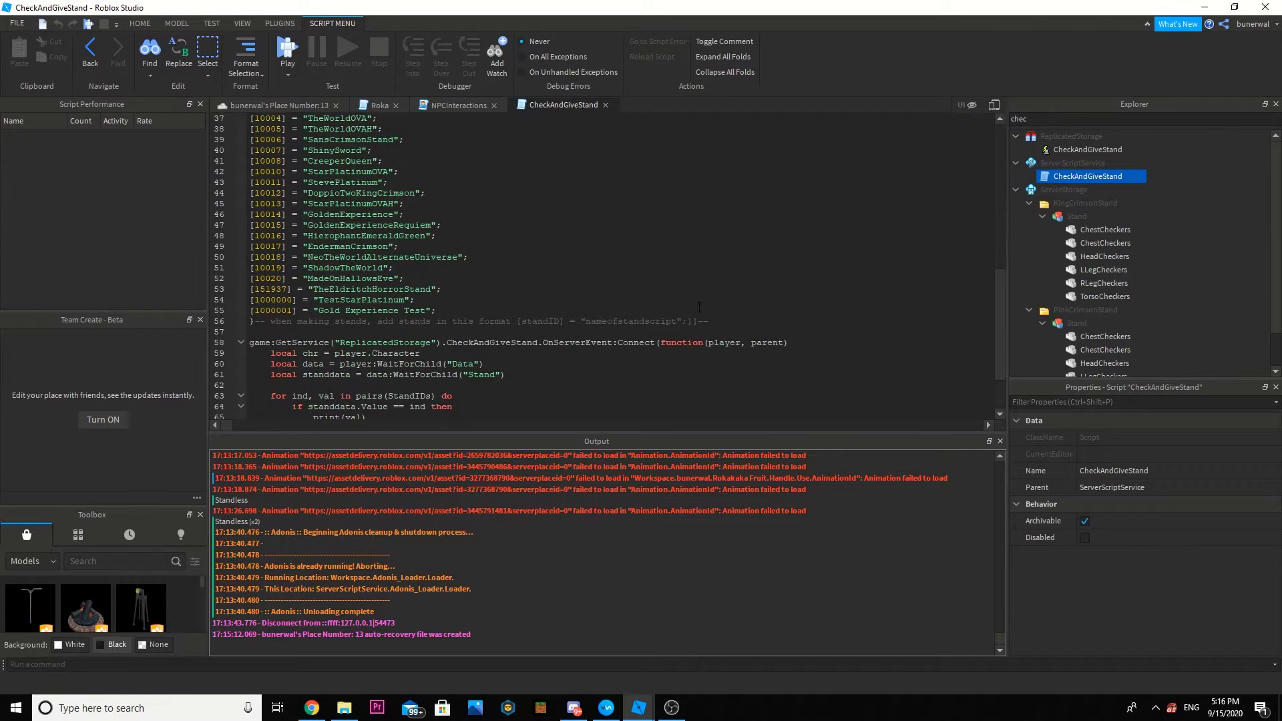
click(477, 310)
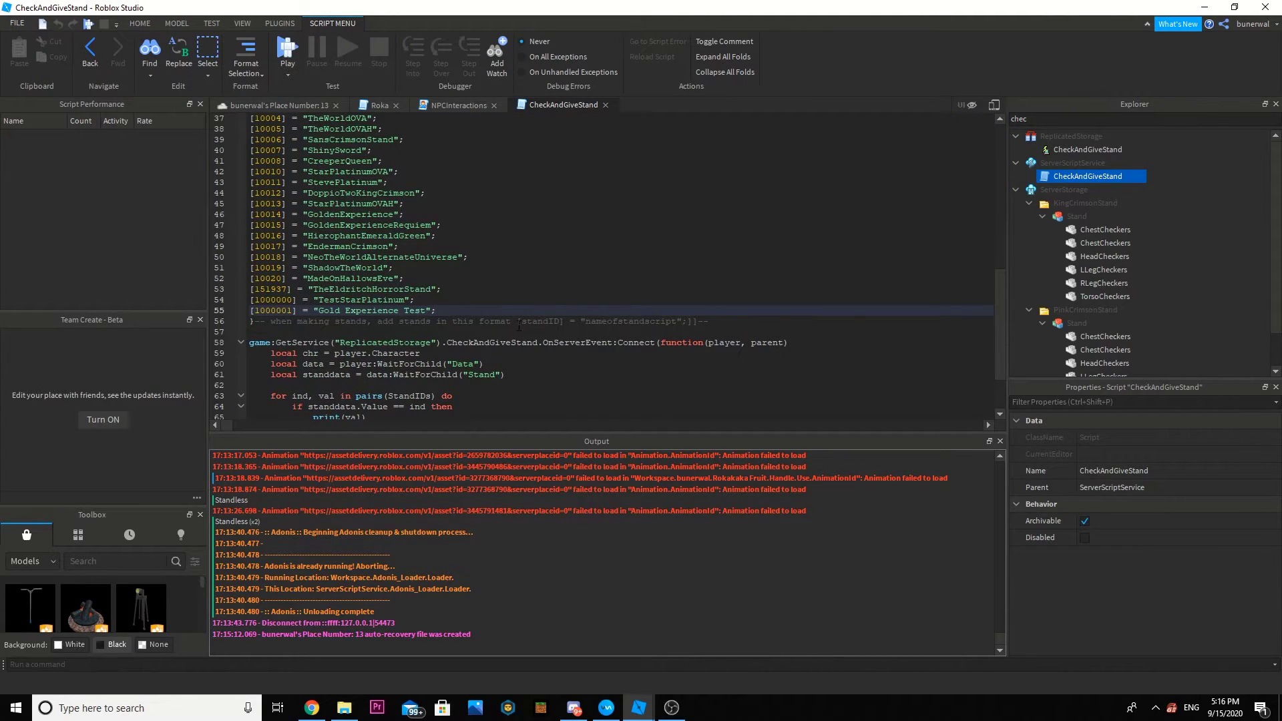
key(Return)
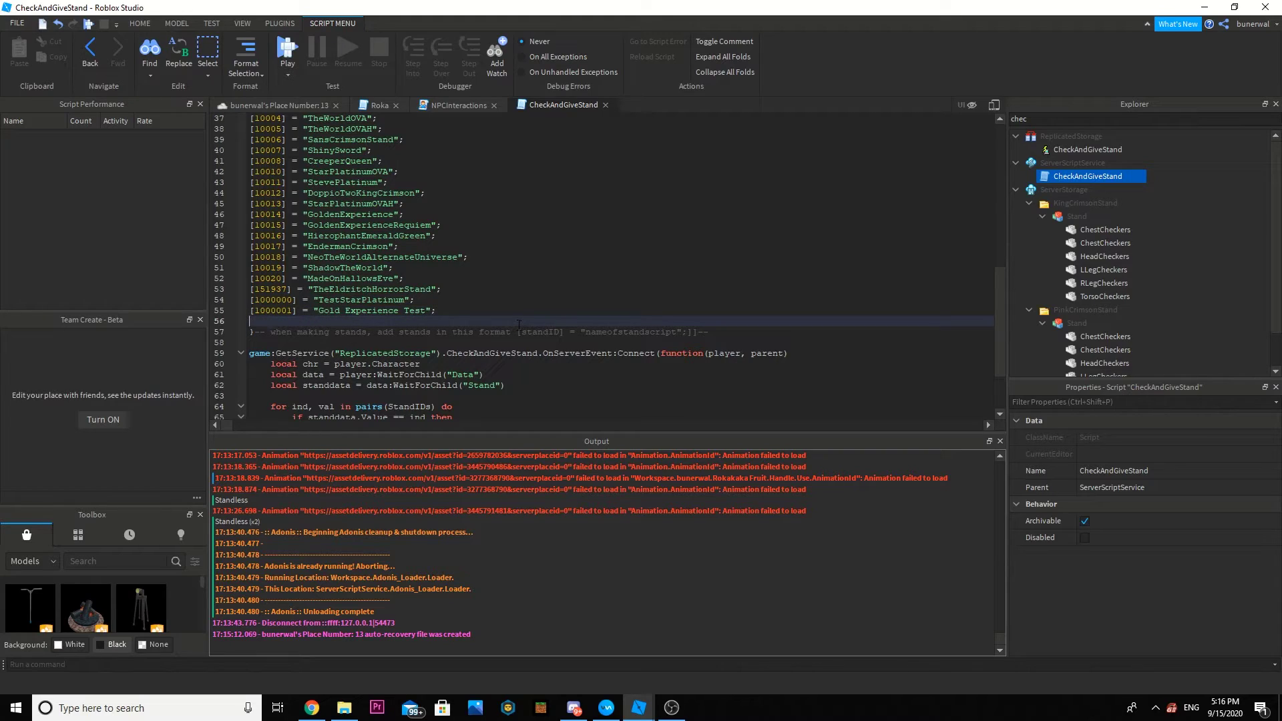
scroll(521, 325, up, 10)
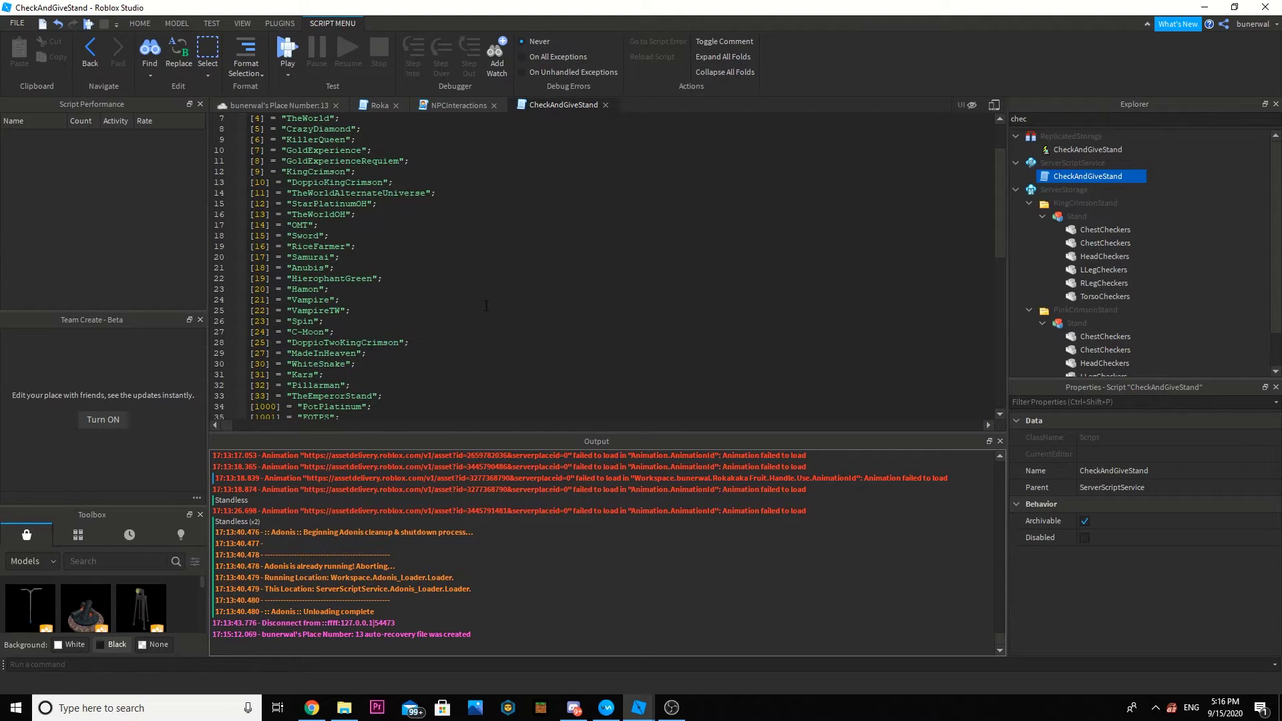
scroll(467, 346, down, 2)
scroll(479, 346, down, 6)
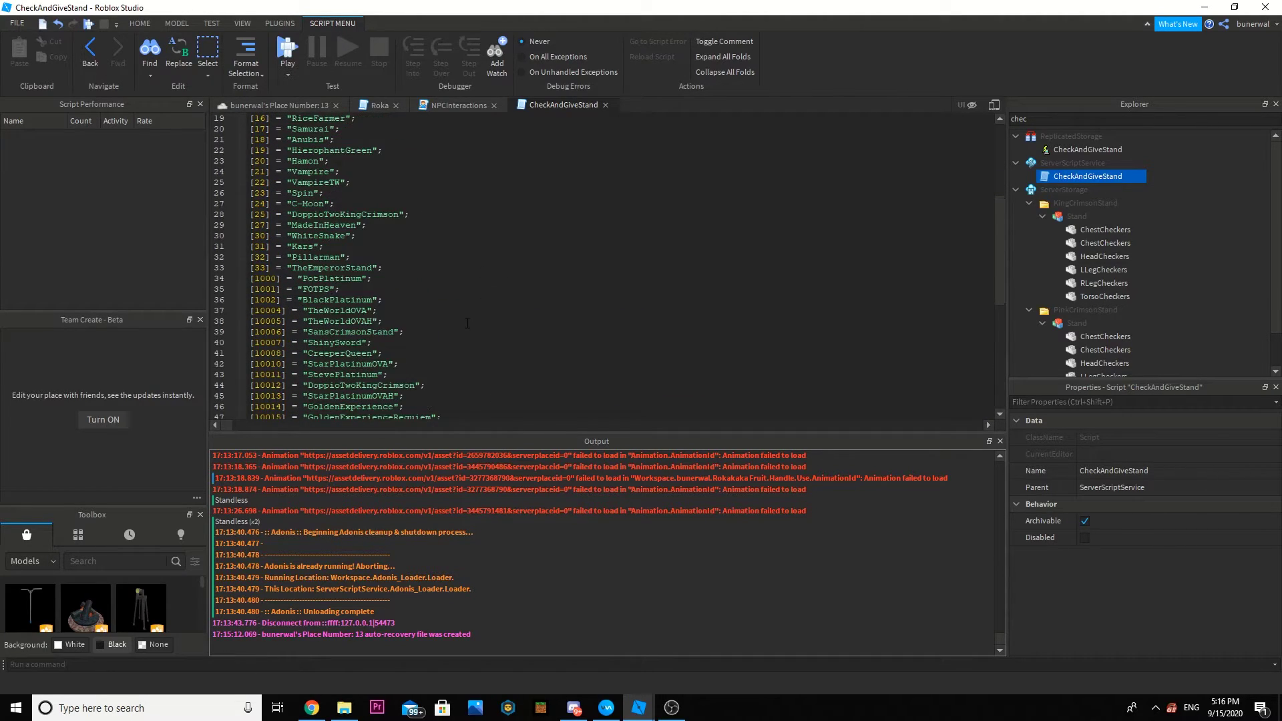
text([)
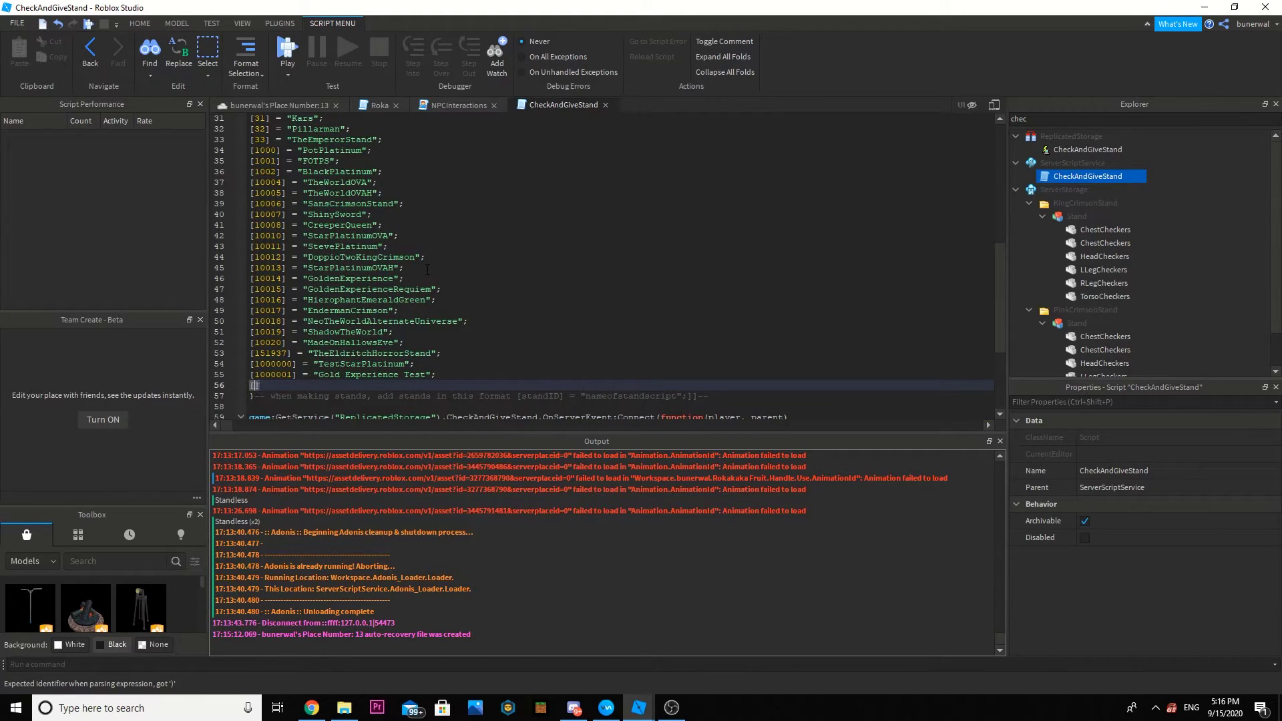
text(1)
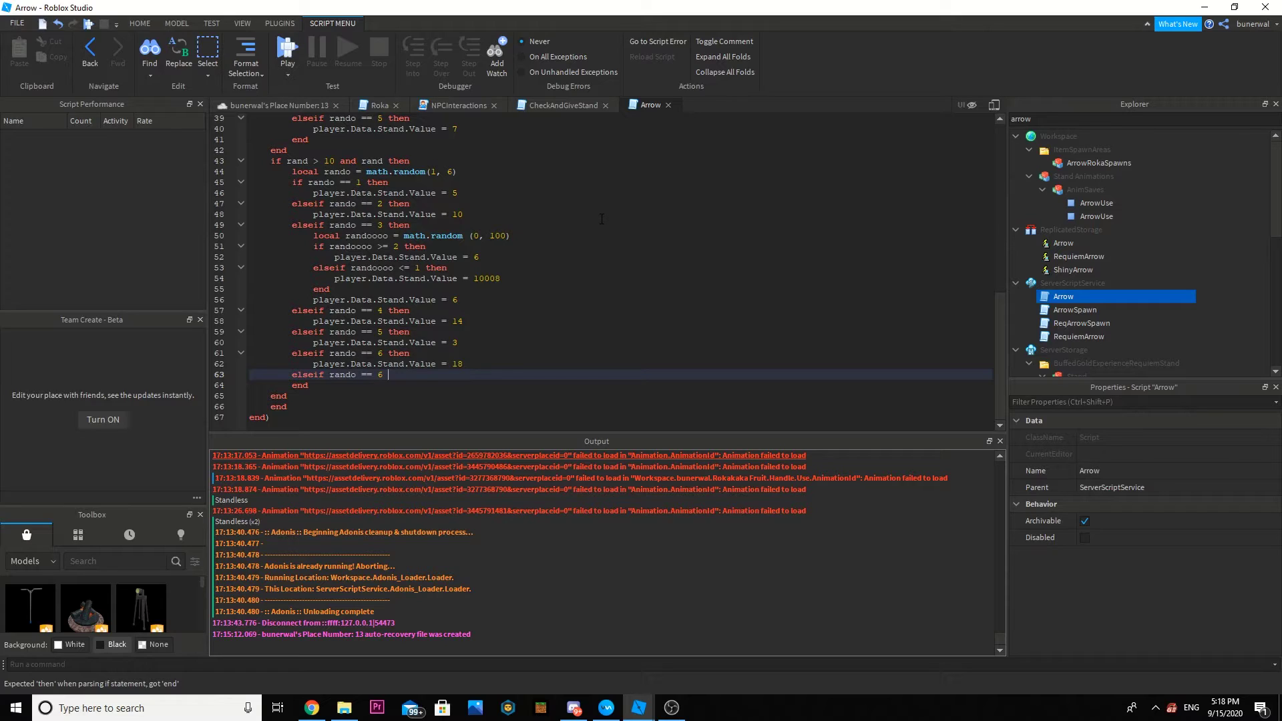
Complete the last "elseif rando == 6 then" condition in the Arrow script and begin its body with player.Data.Stand.Value.
text(then)
key(Return)
key(Up)
key(shift+Tab)
key(Down)
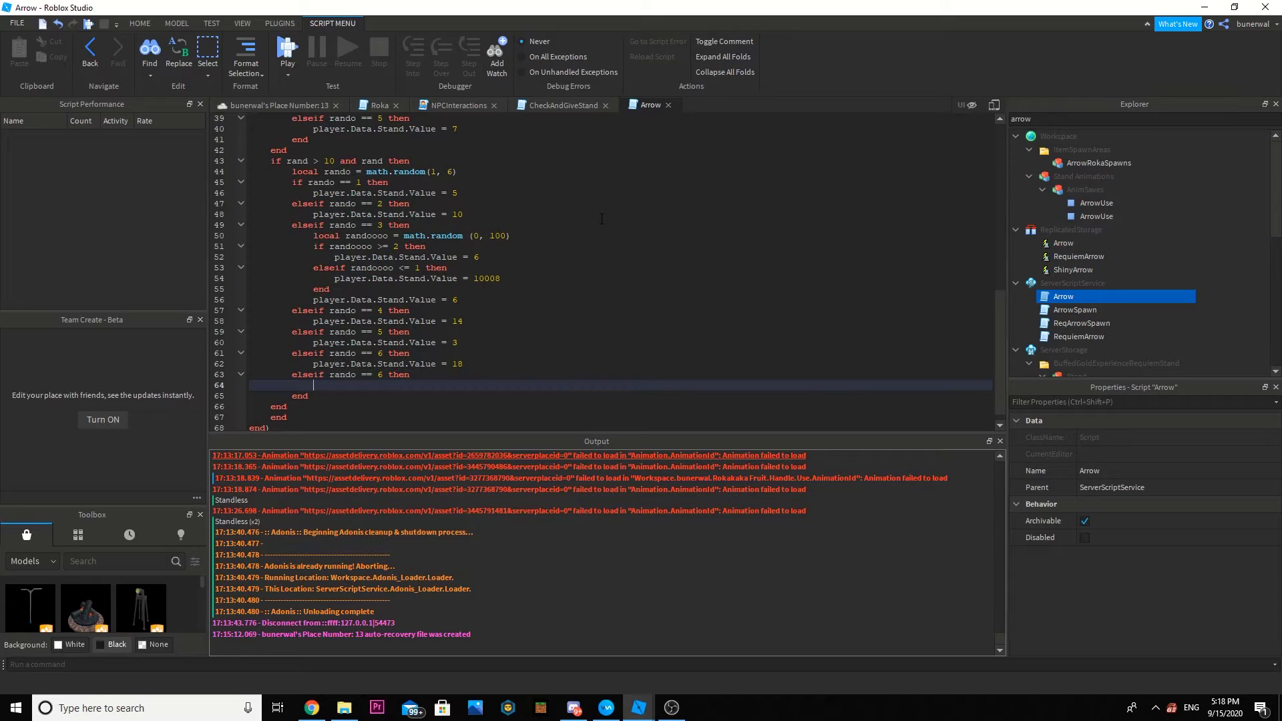
text(player.)
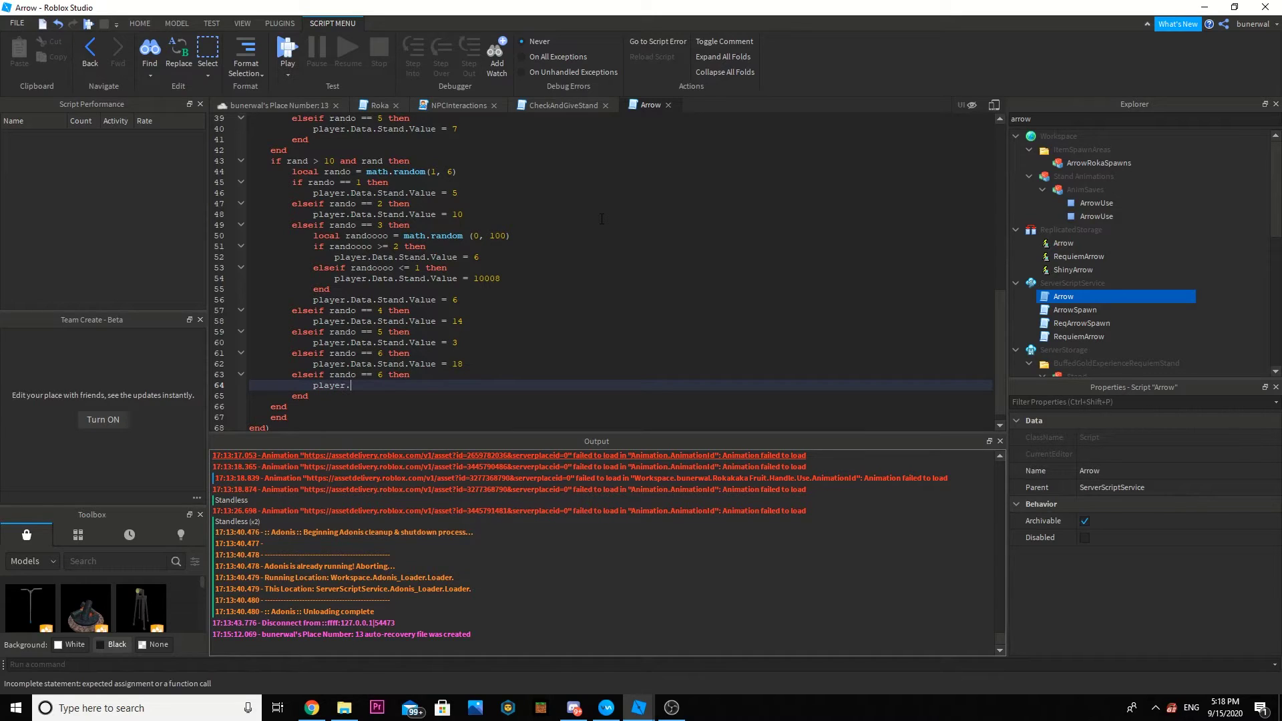
text(Data.Stand.)
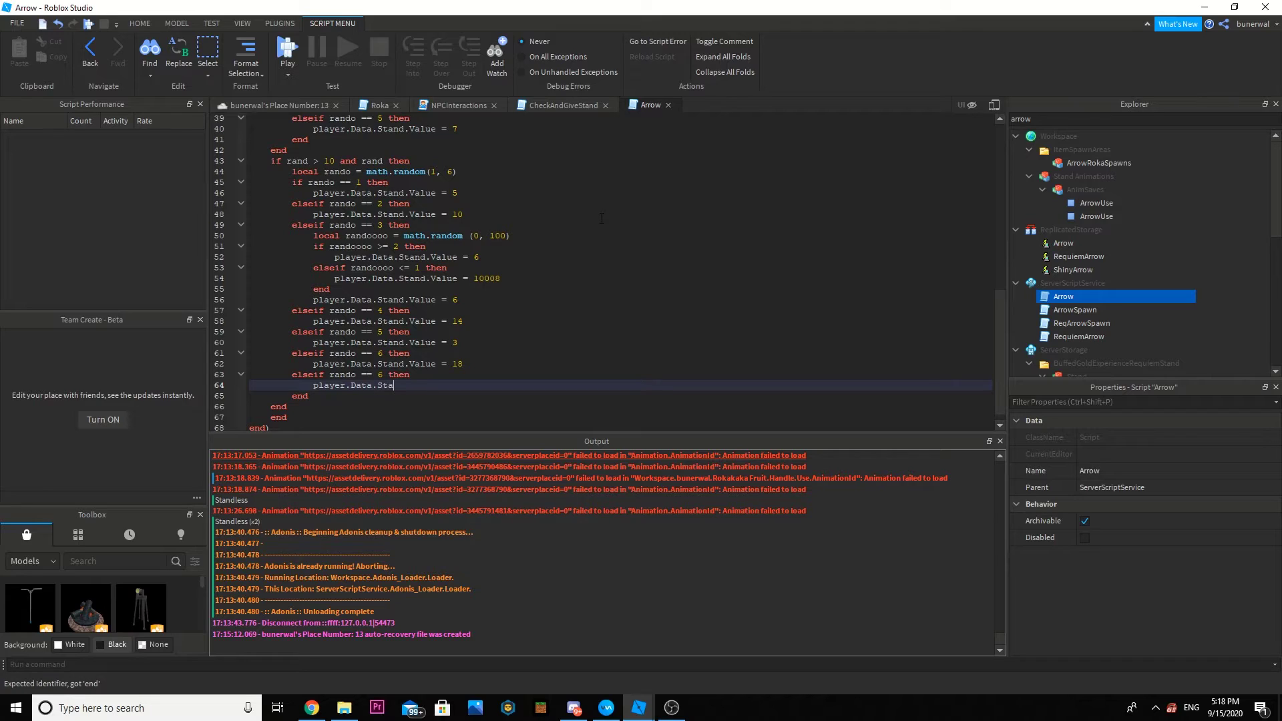
text(Value)
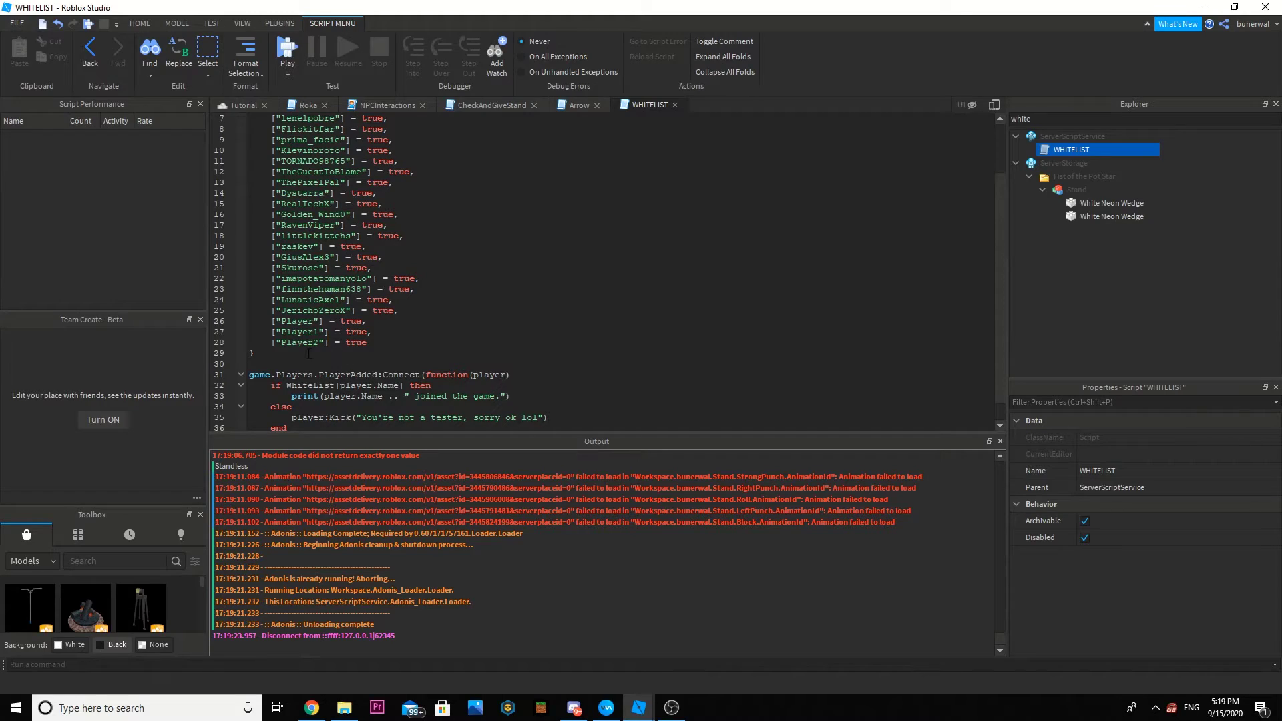
Delete every entry below the first one in the WHITELIST script's WhiteList table, including the emptied line.
drag(398, 341, 251, 142)
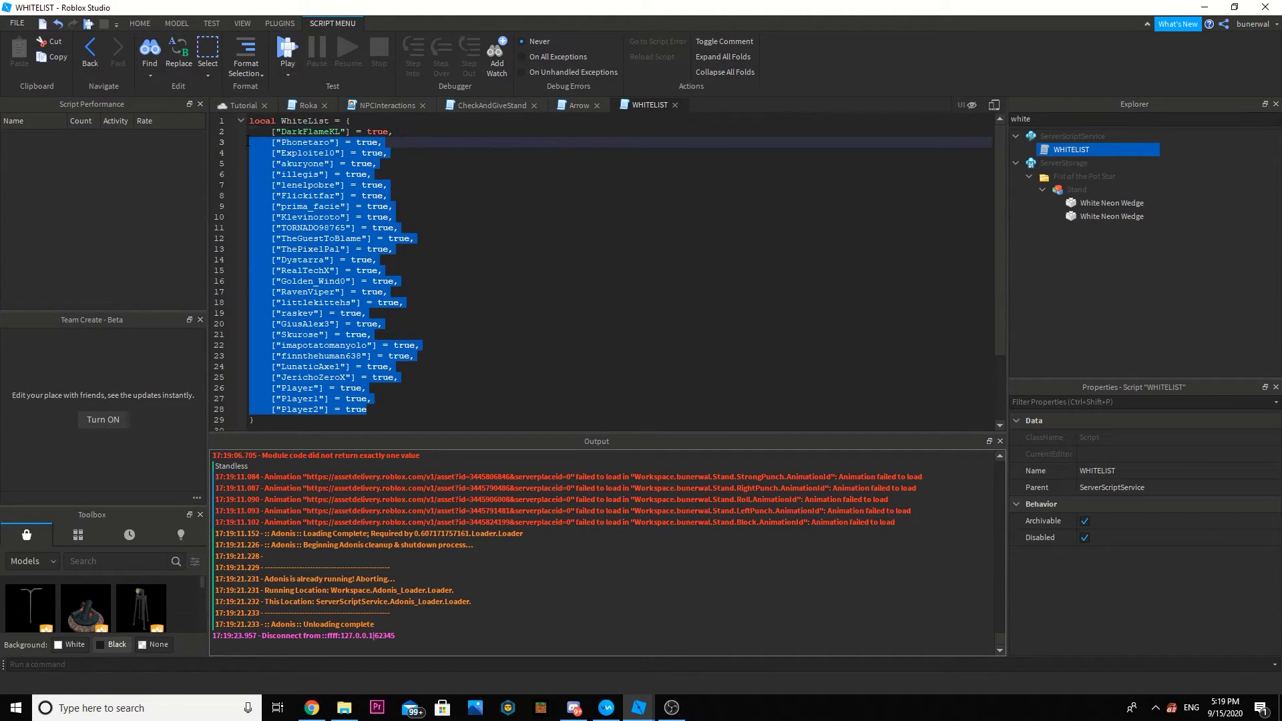
key(BackSpace)
key(BackSpace)
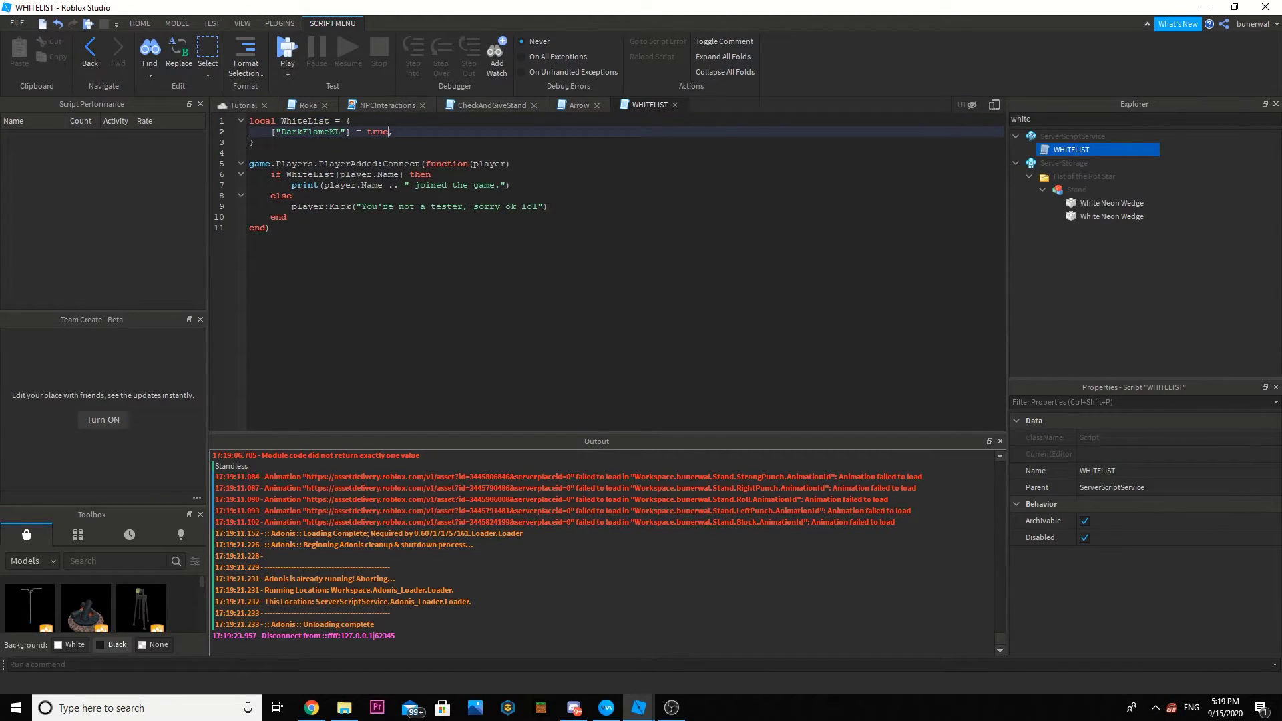
Try to erase the username in the remaining WhiteList entry, then undo the latest deletions.
key(Left)
key(Left)
key(BackSpace)
key(BackSpace)
key(BackSpace)
key(BackSpace)
key(BackSpace)
key(BackSpace)
key(BackSpace)
key(BackSpace)
key(BackSpace)
key(BackSpace)
key(BackSpace)
key(ctrl+z)
key(ctrl+z)
key(ctrl+z)
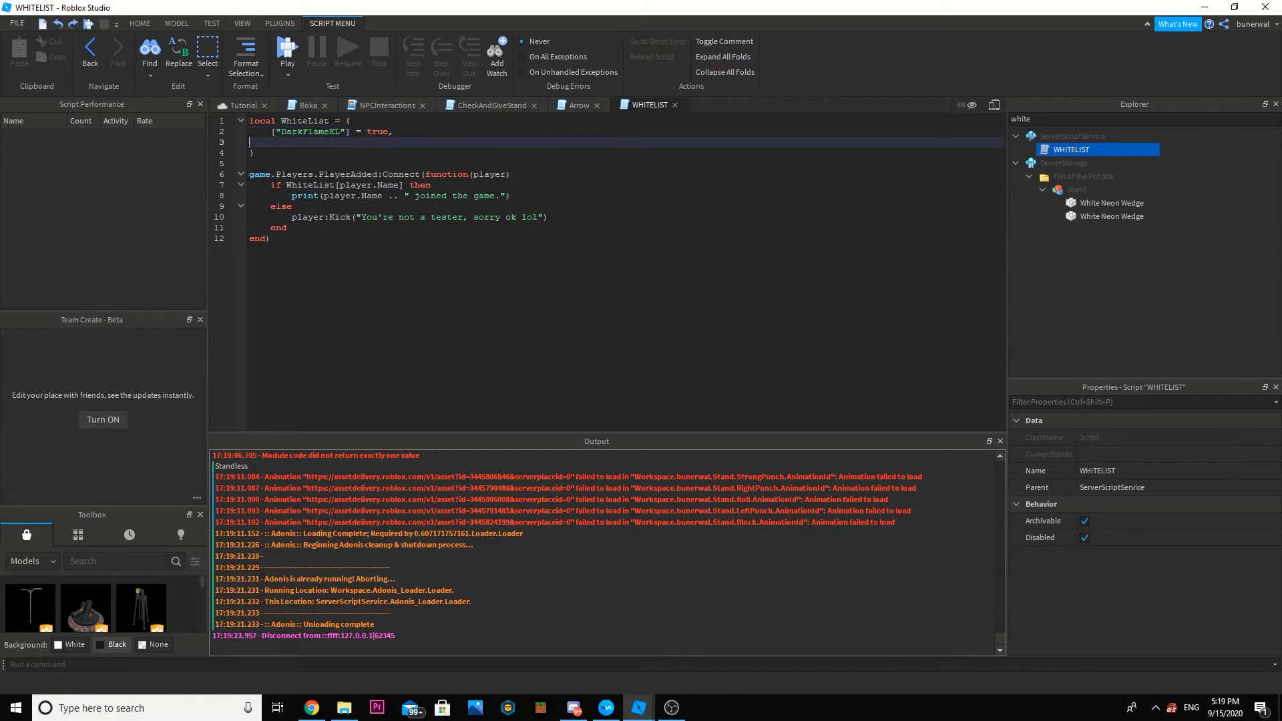
shift+click(249, 141)
key(BackSpace)
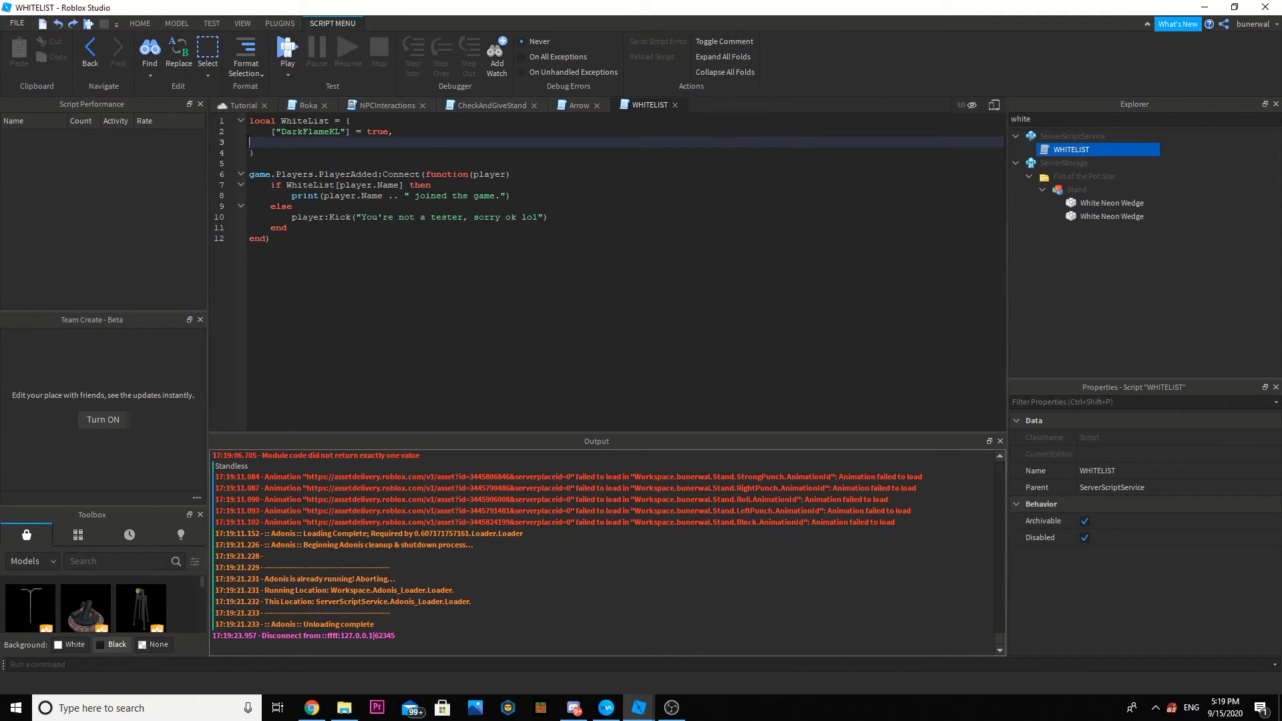